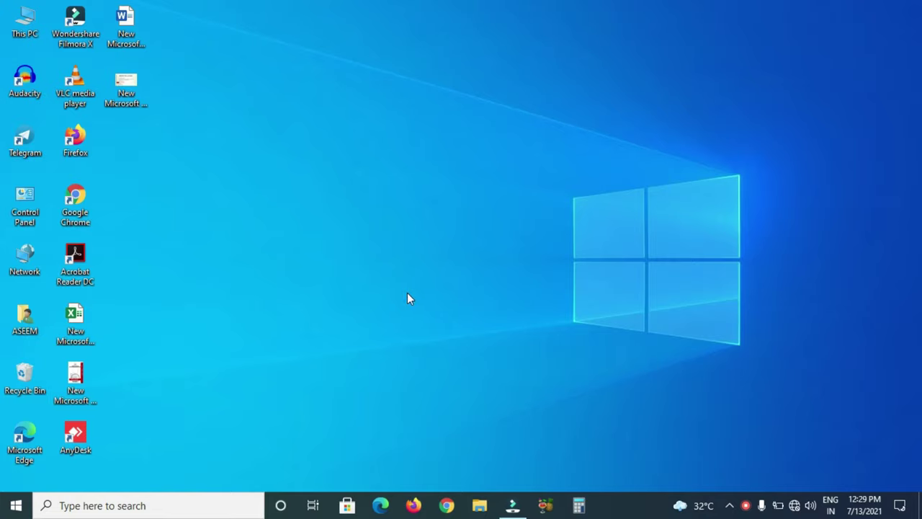
# - Create a new Microsoft Word Document on the desktop using the right-click New menu
pyautogui.rightClick(383, 257)
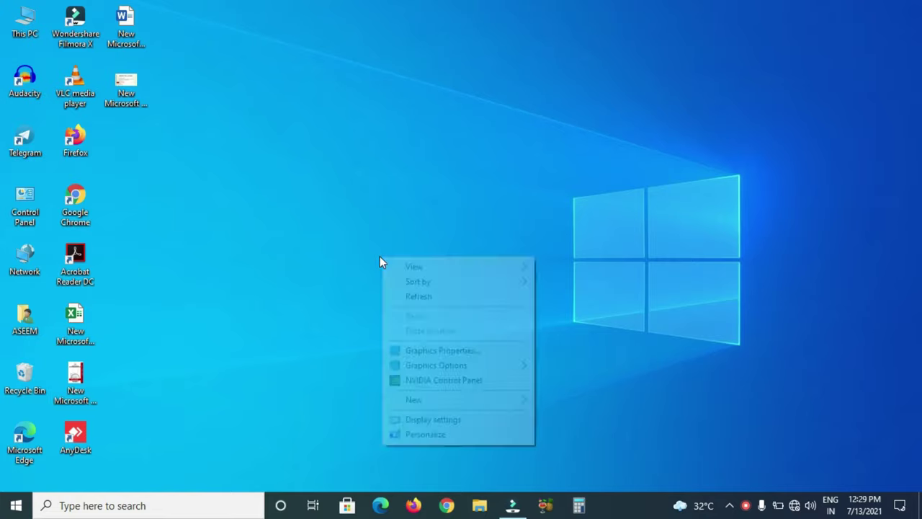
pyautogui.moveTo(424, 401)
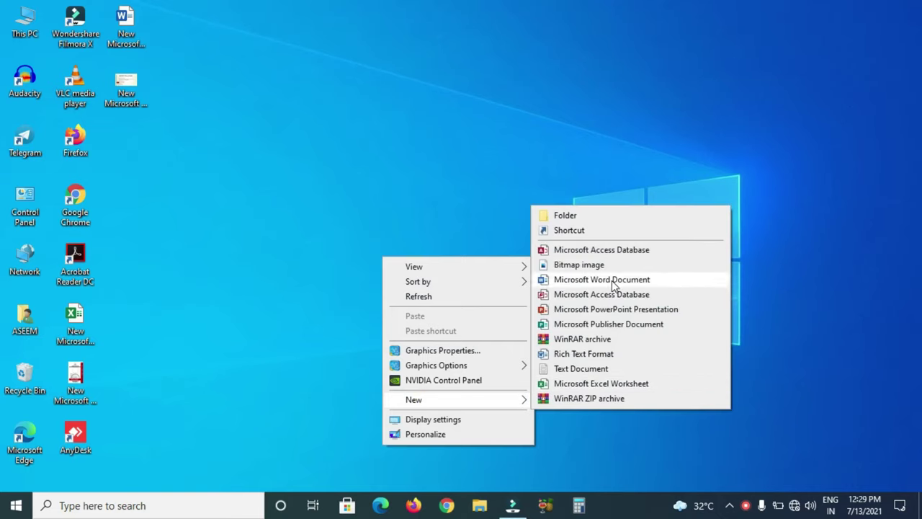
pyautogui.click(632, 281)
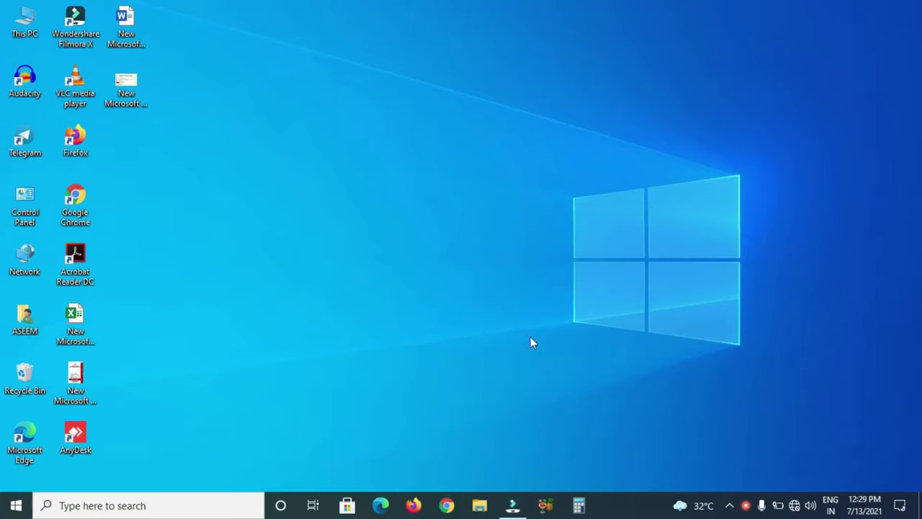
# - Launch Microsoft Word by running winword from the Run box
pyautogui.press('super+r')
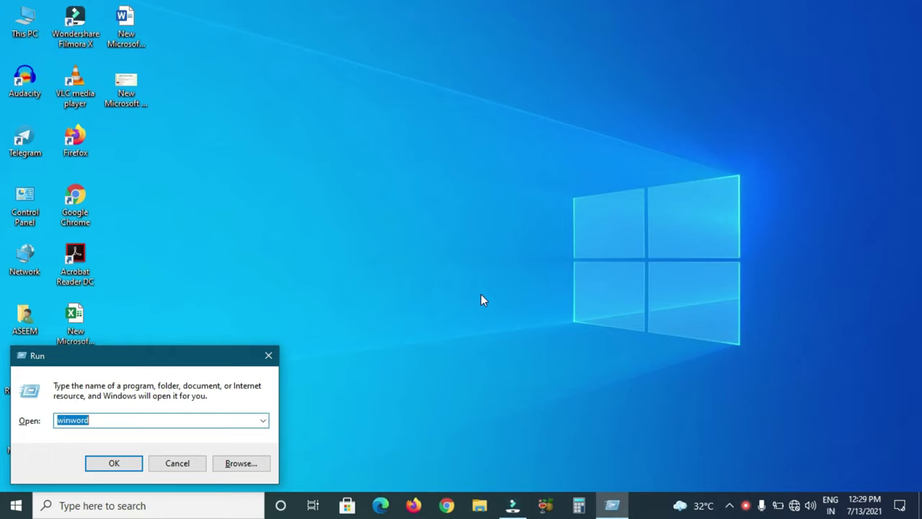
pyautogui.doubleClick(105, 420)
pyautogui.click(104, 420)
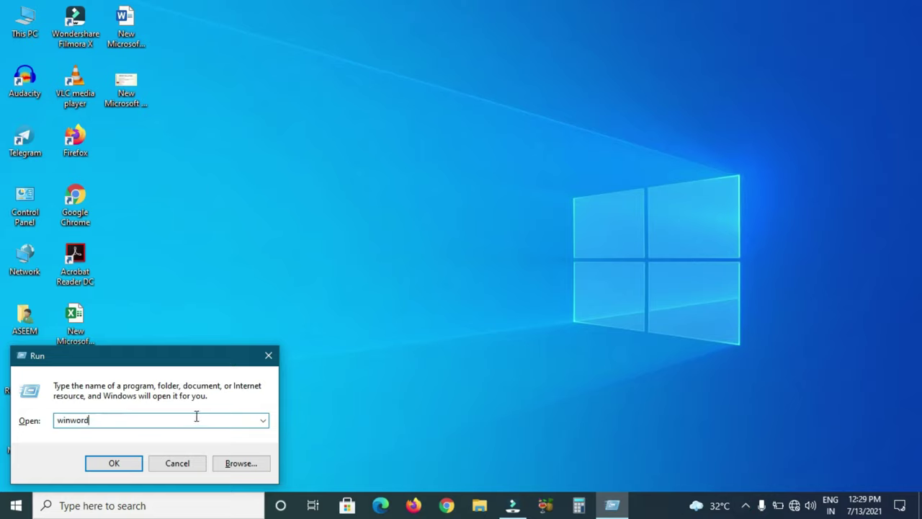
pyautogui.press('Return')
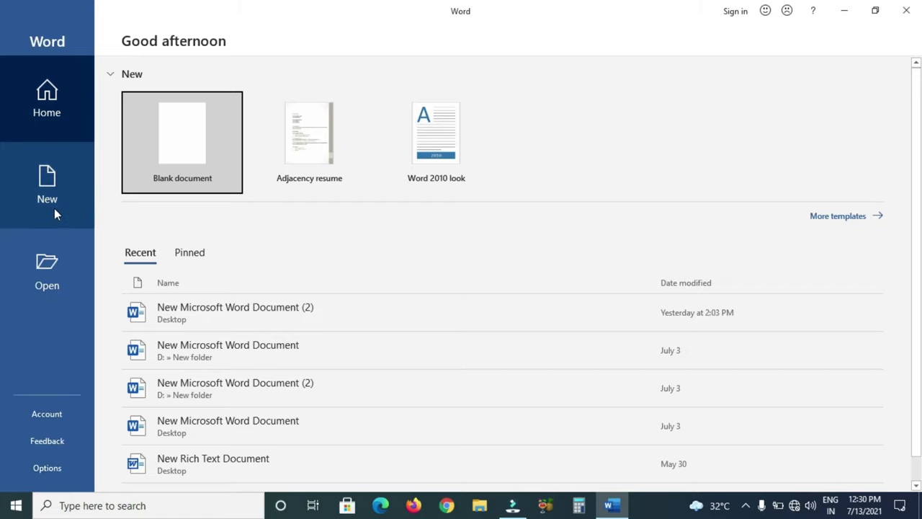
pyautogui.click(62, 70)
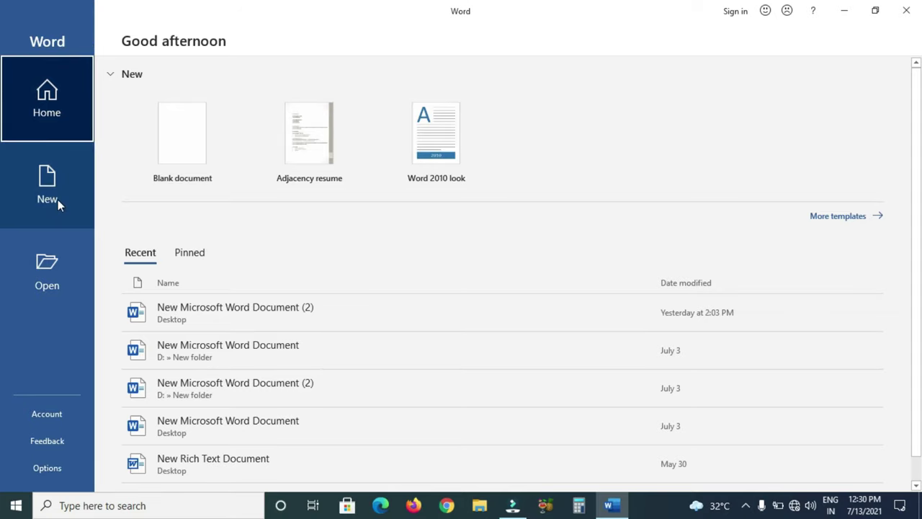
pyautogui.click(48, 281)
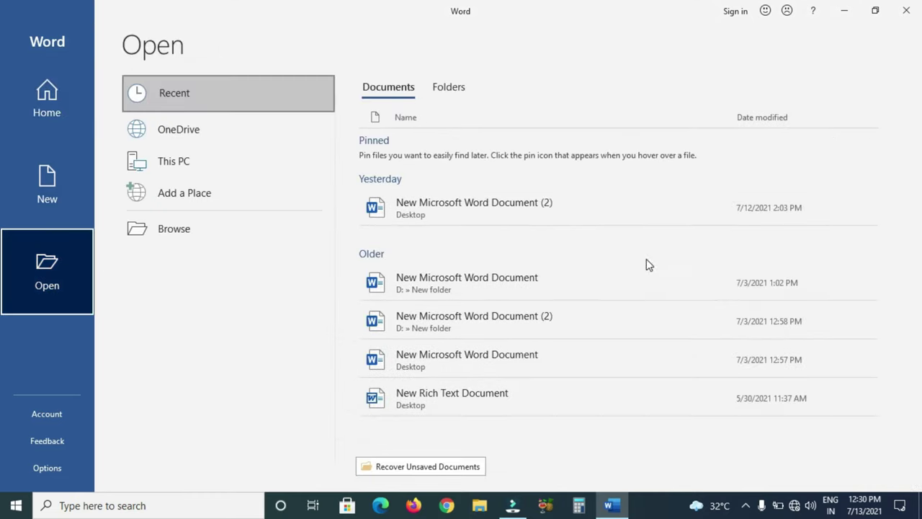
pyautogui.click(34, 99)
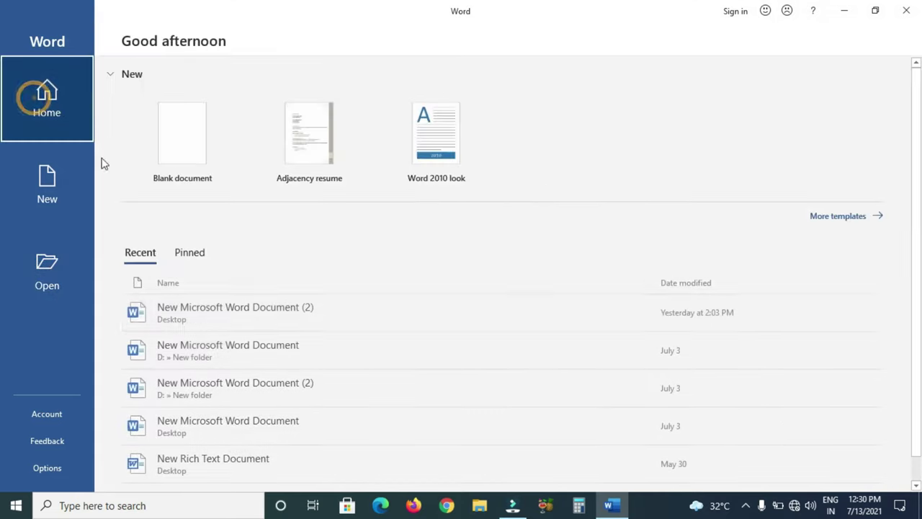
pyautogui.click(112, 75)
pyautogui.click(112, 75)
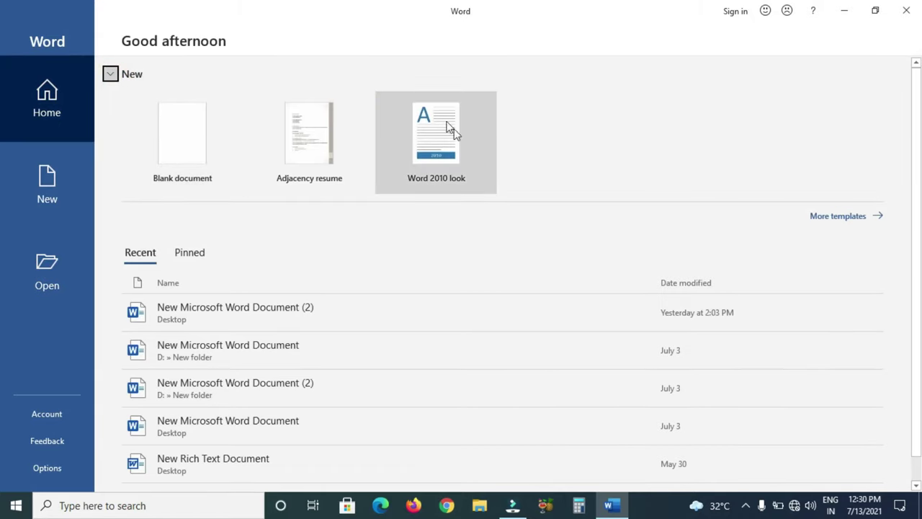
# - Show More templates and scroll down through the template gallery and back up
pyautogui.click(846, 216)
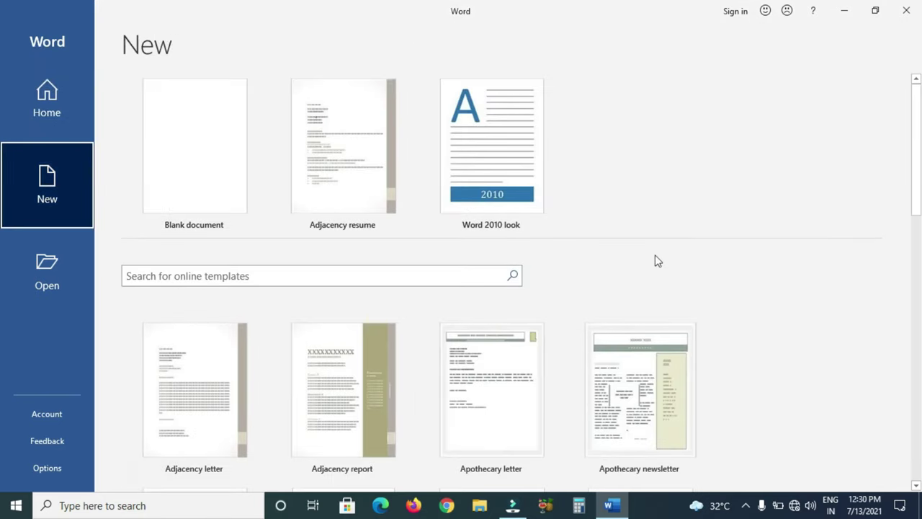
pyautogui.scroll(-1, 701, 255)
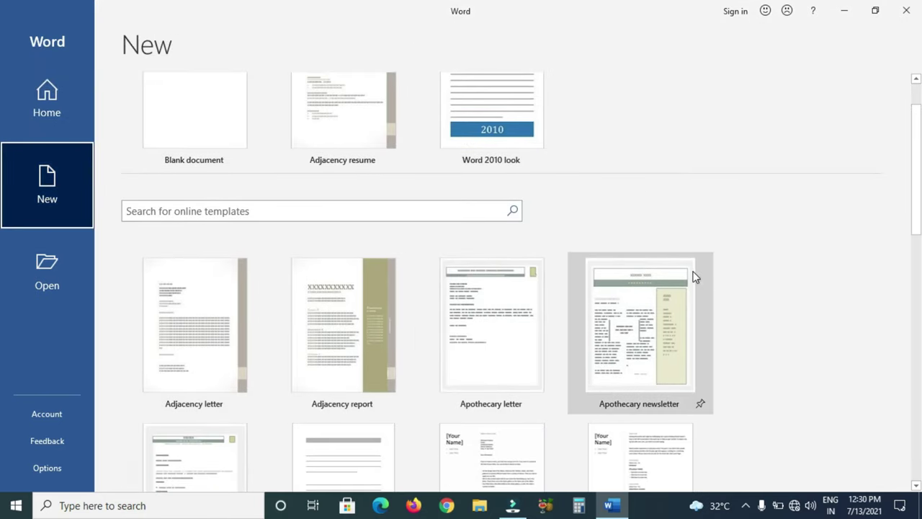
pyautogui.scroll(-1, 750, 331)
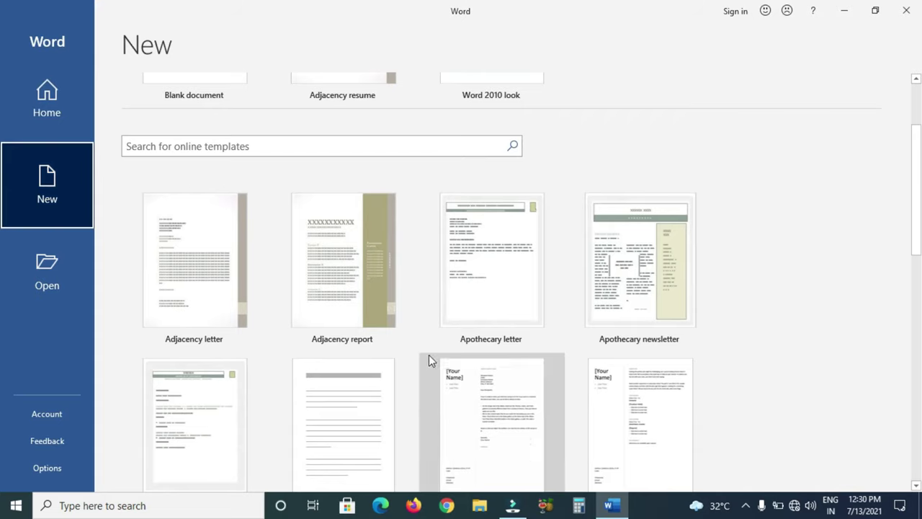
pyautogui.scroll(-2, 366, 369)
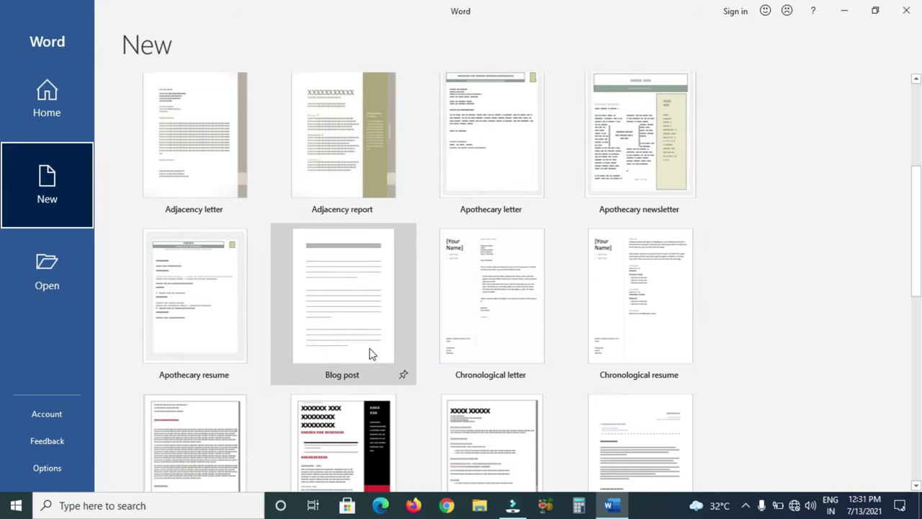
pyautogui.scroll(-1, 369, 353)
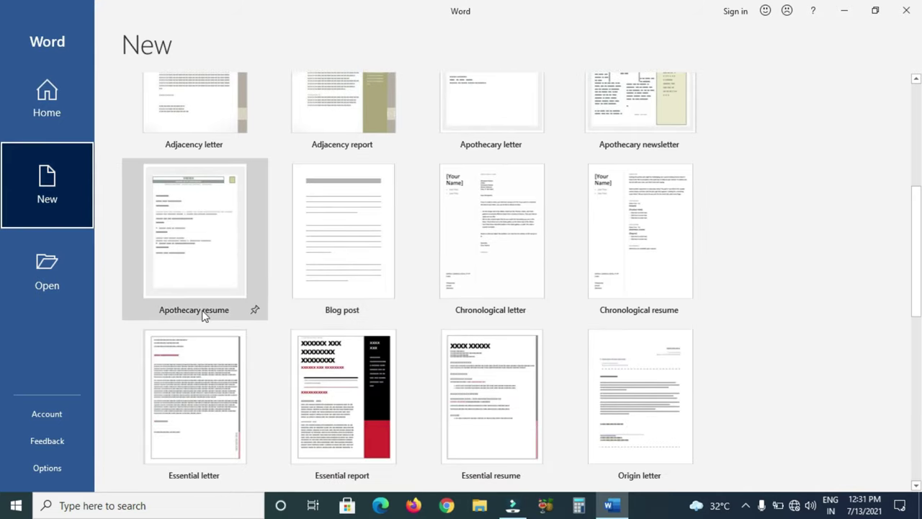
pyautogui.scroll(-1, 697, 342)
pyautogui.scroll(-1, 607, 346)
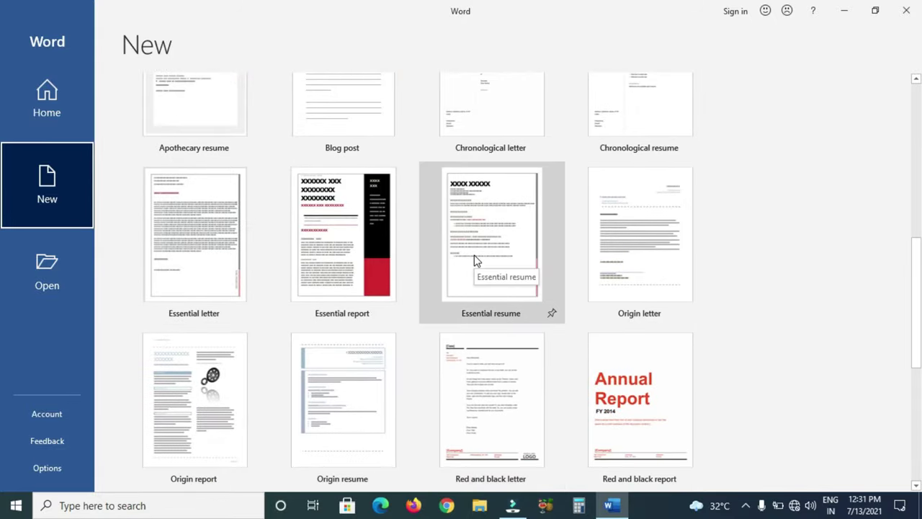
pyautogui.scroll(-1, 593, 354)
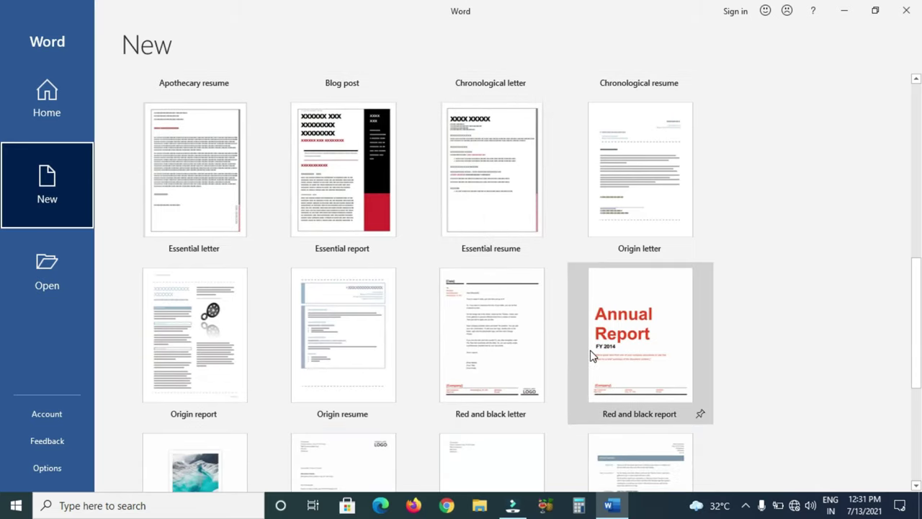
pyautogui.scroll(1, 351, 303)
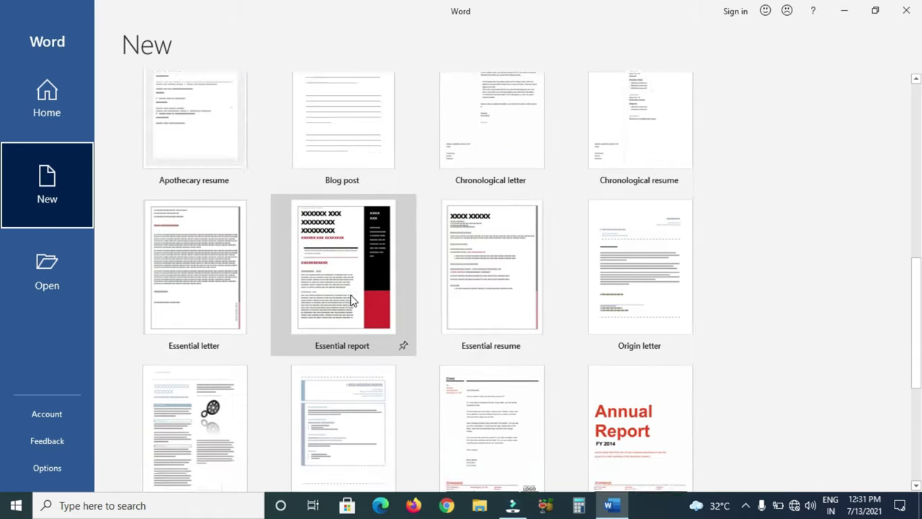
pyautogui.scroll(2, 350, 302)
pyautogui.scroll(2, 353, 300)
pyautogui.scroll(2, 352, 300)
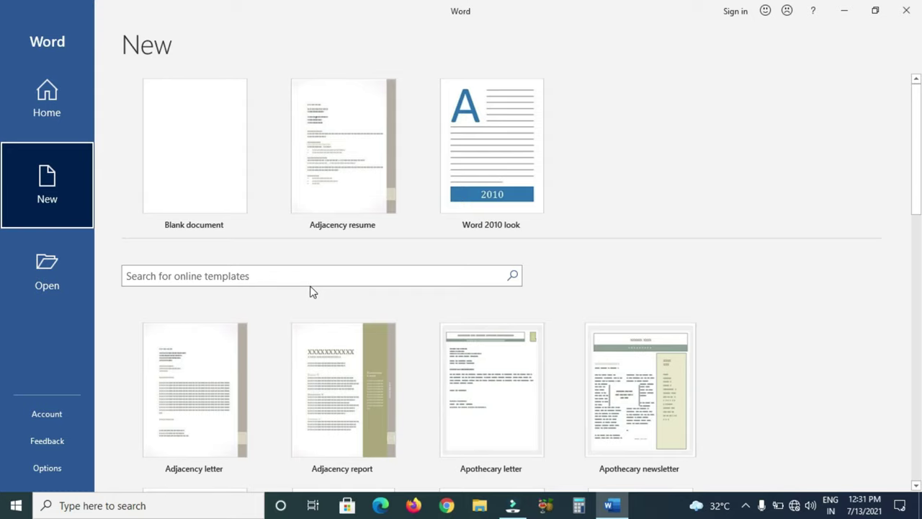
pyautogui.scroll(-2, 273, 324)
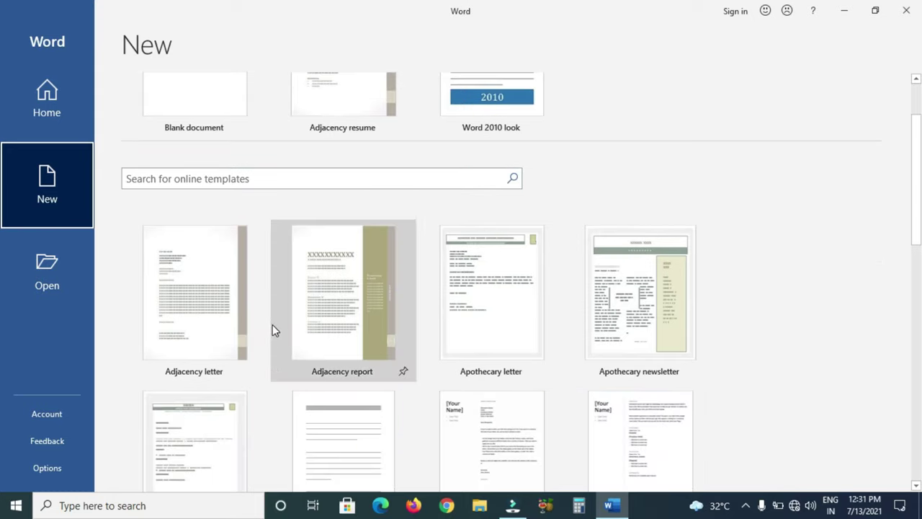
pyautogui.scroll(2, 273, 325)
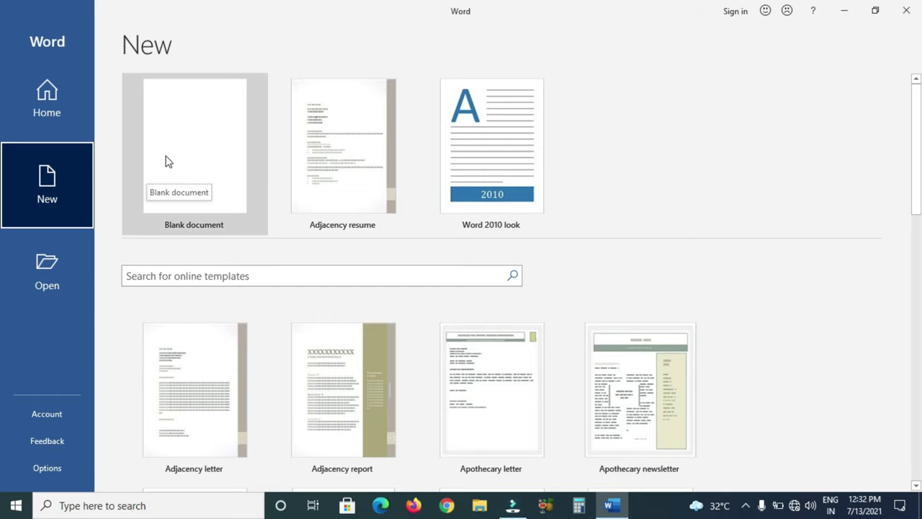
# - Create a blank document and close the GET GENUINE OFFICE notification bar
pyautogui.click(195, 190)
pyautogui.click(195, 185)
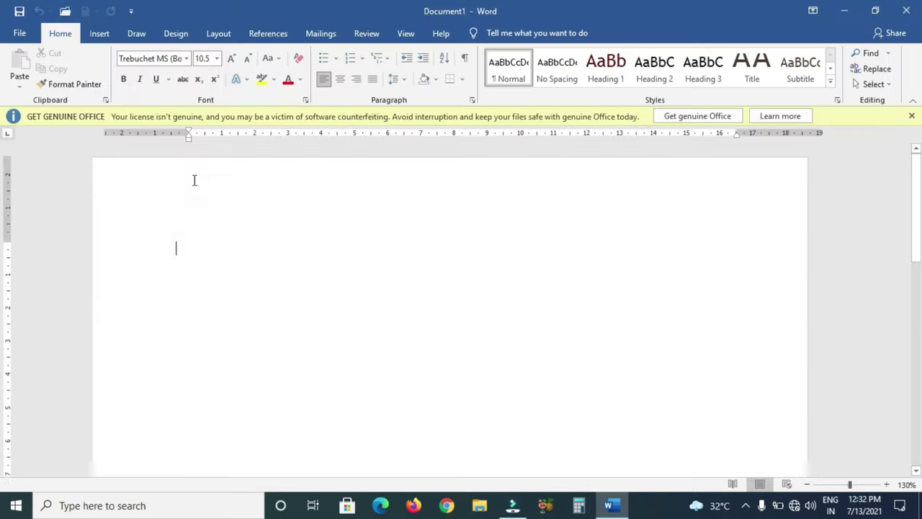
pyautogui.click(911, 116)
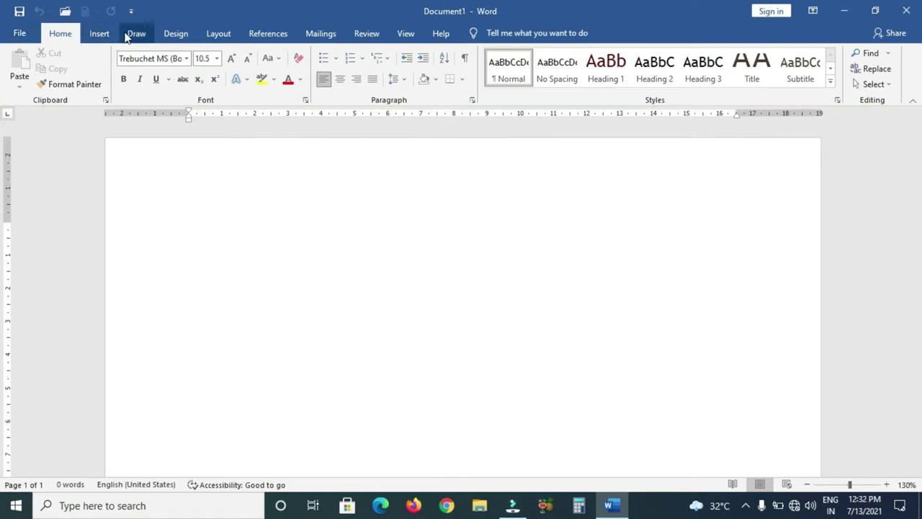
# - Browse each ribbon tab from File through View, ending back on Home
pyautogui.click(19, 33)
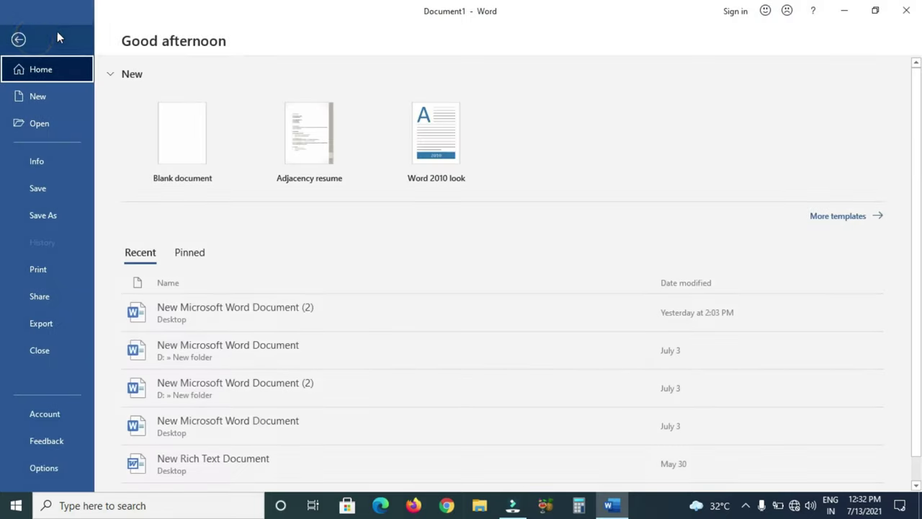
pyautogui.click(18, 37)
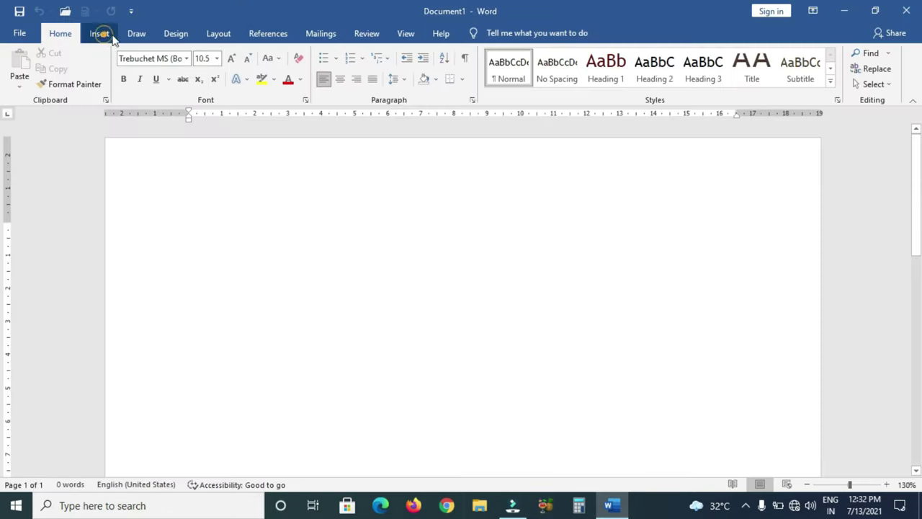
pyautogui.click(101, 34)
pyautogui.click(136, 33)
pyautogui.click(176, 33)
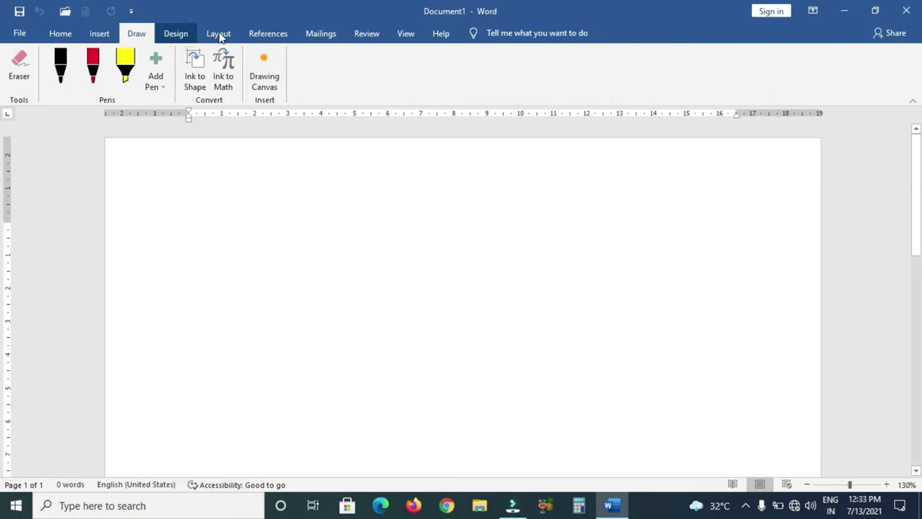
pyautogui.click(218, 33)
pyautogui.click(263, 36)
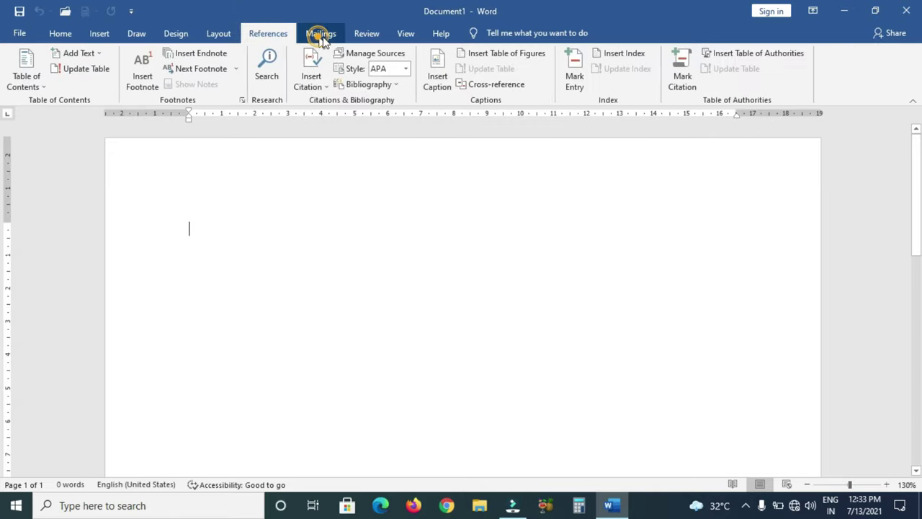
pyautogui.click(318, 35)
pyautogui.click(367, 36)
pyautogui.click(408, 35)
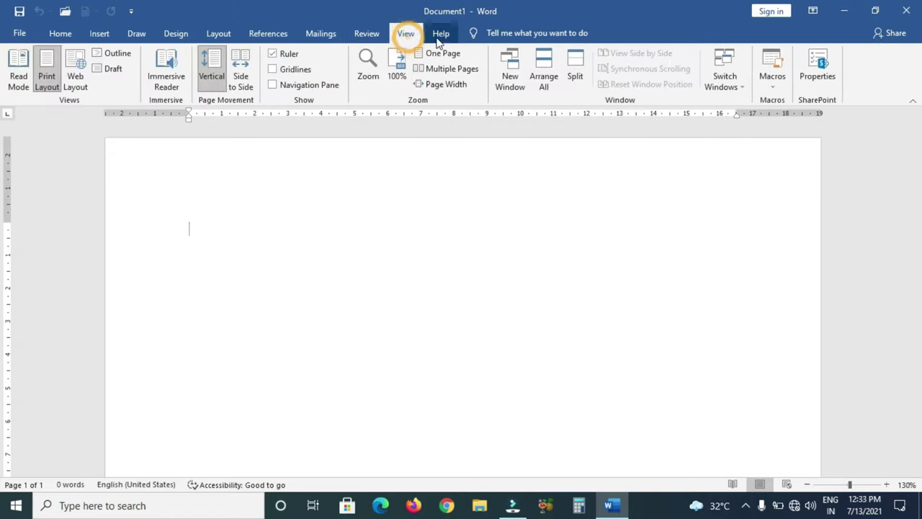
pyautogui.click(61, 34)
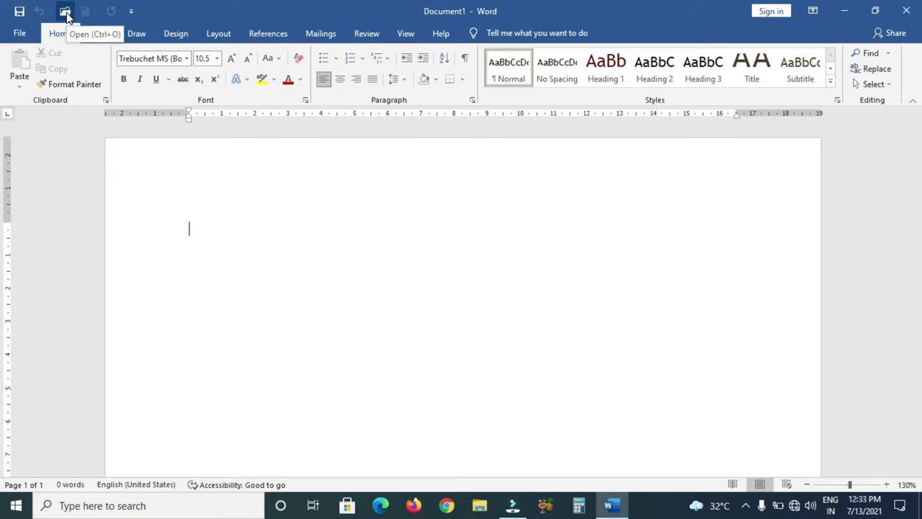
# - Uncheck New in the Customize Quick Access Toolbar list so it no longer shows
pyautogui.click(131, 12)
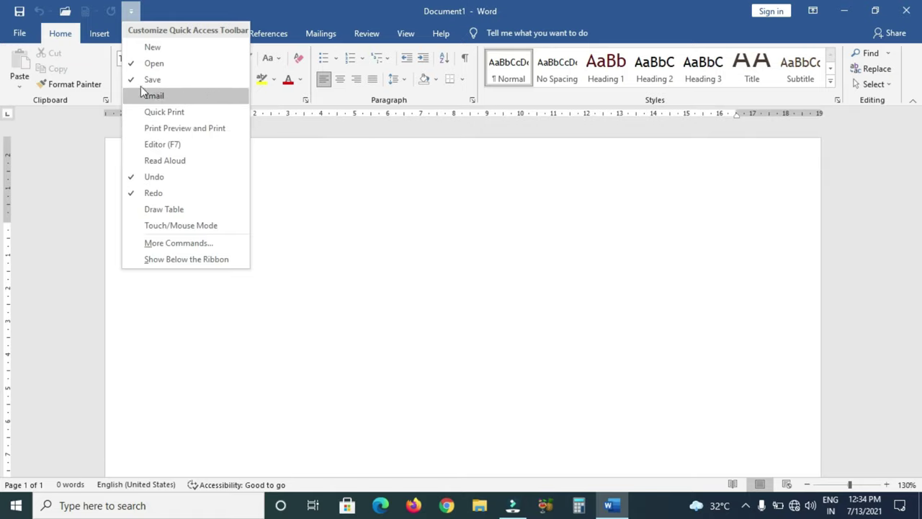
pyautogui.click(144, 47)
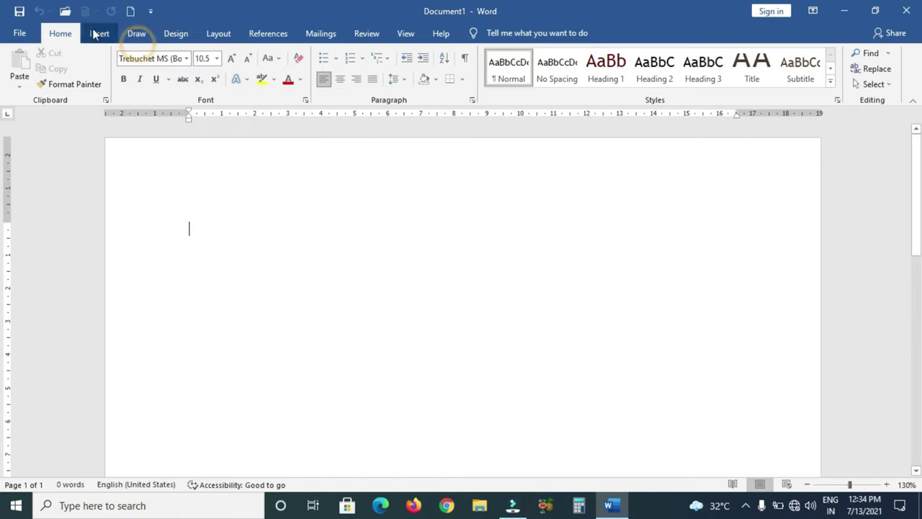
pyautogui.click(150, 11)
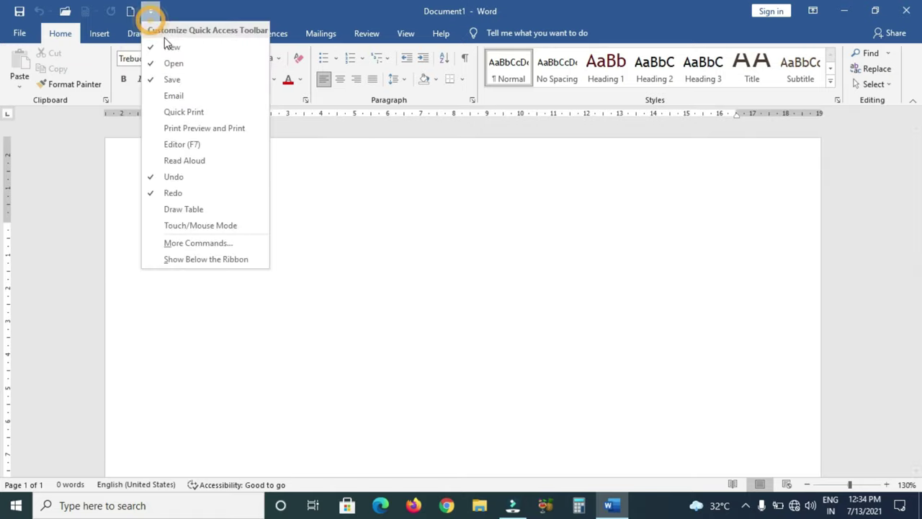
pyautogui.click(162, 47)
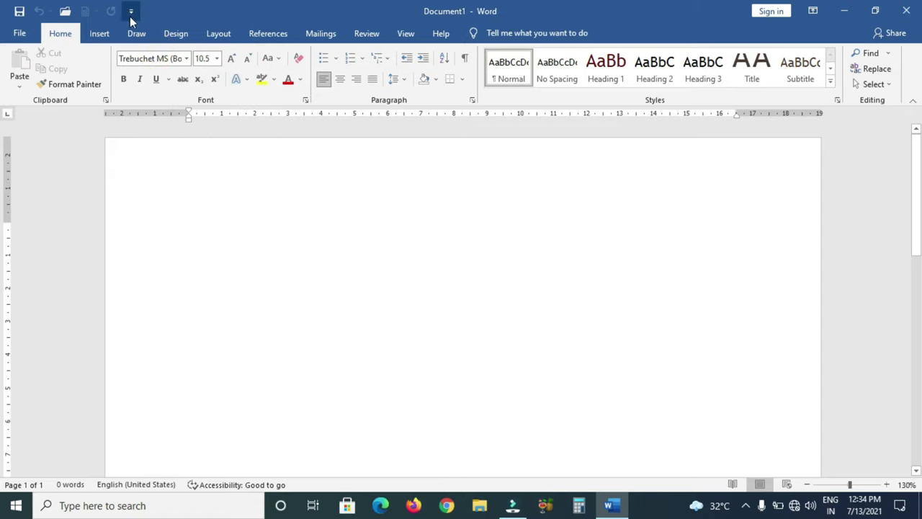
pyautogui.click(130, 11)
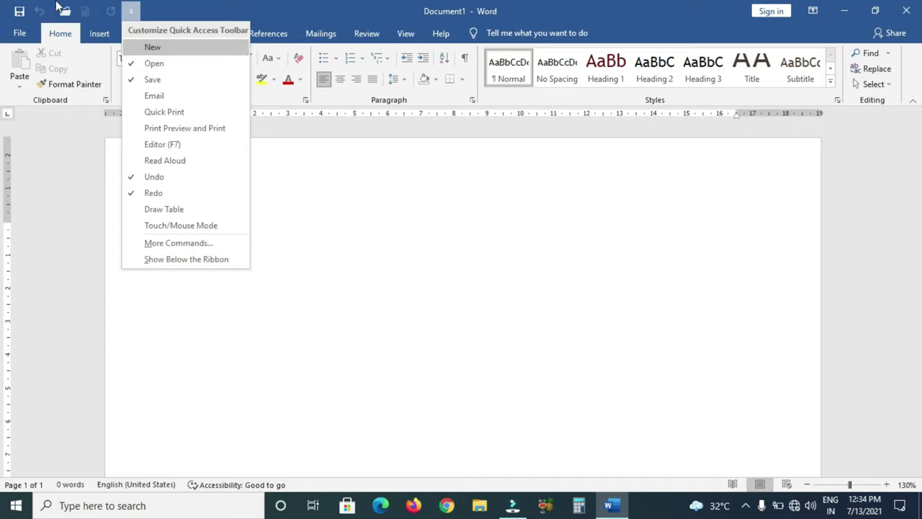
pyautogui.click(166, 17)
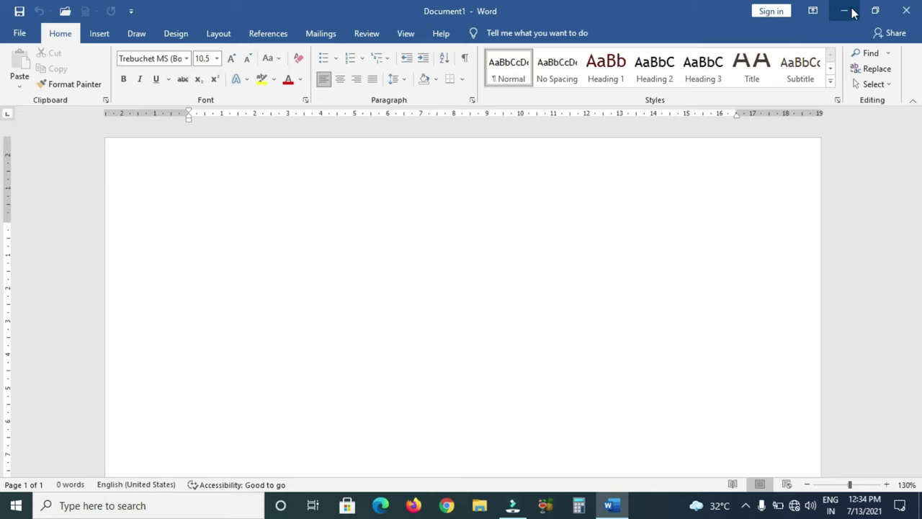
pyautogui.click(875, 11)
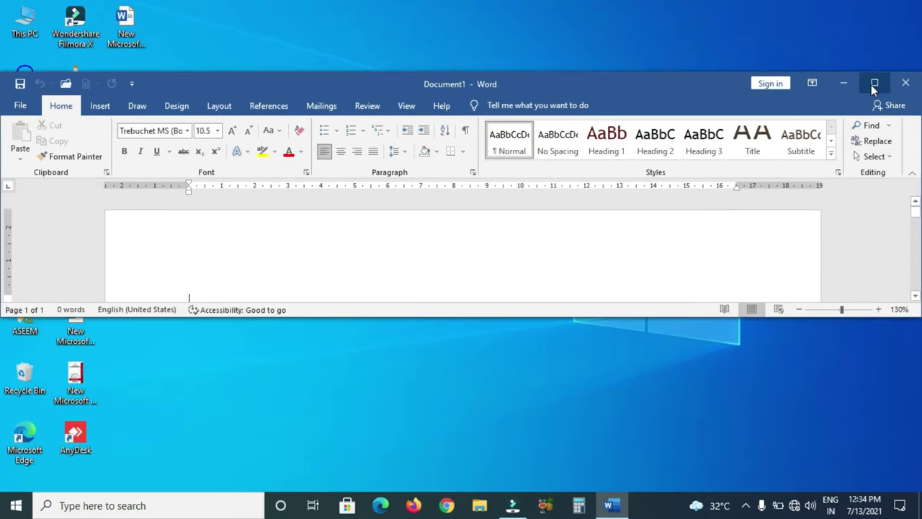
pyautogui.click(872, 84)
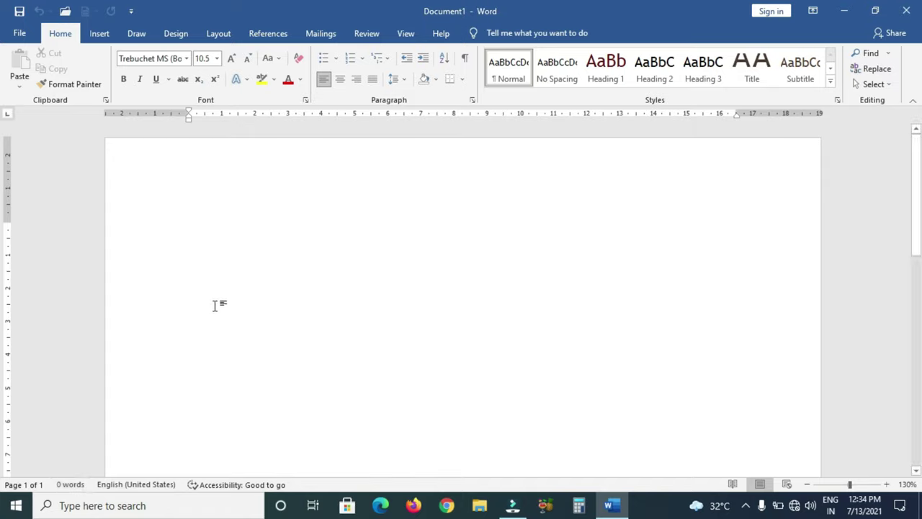
pyautogui.write('wodd')
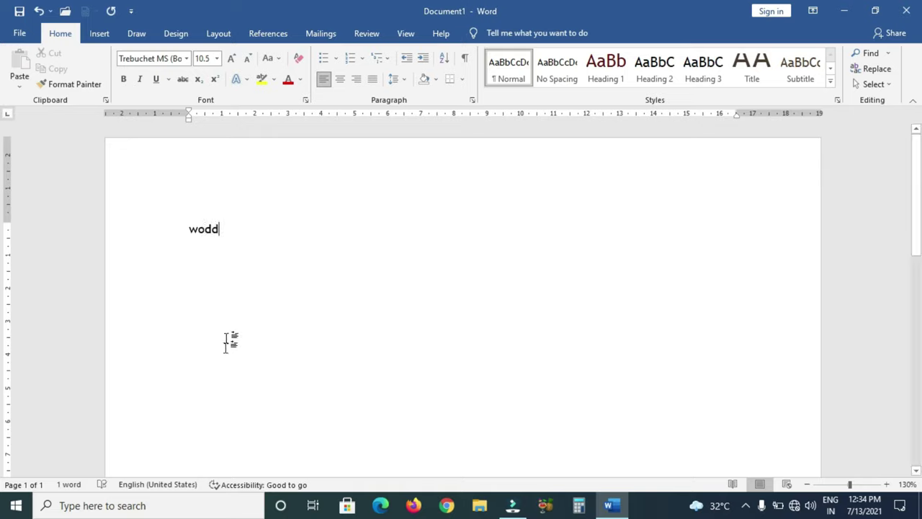
pyautogui.click(219, 327)
pyautogui.write('is')
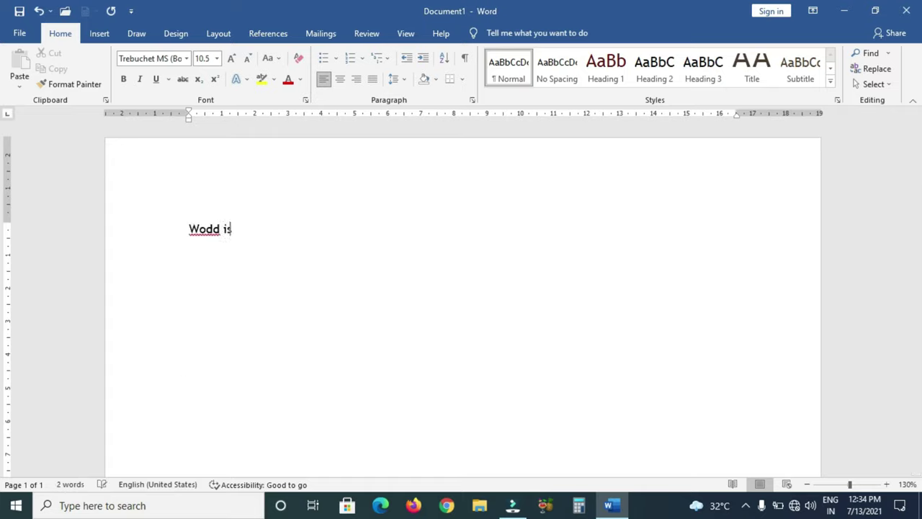
pyautogui.moveTo(313, 259); pyautogui.dragTo(180, 228)
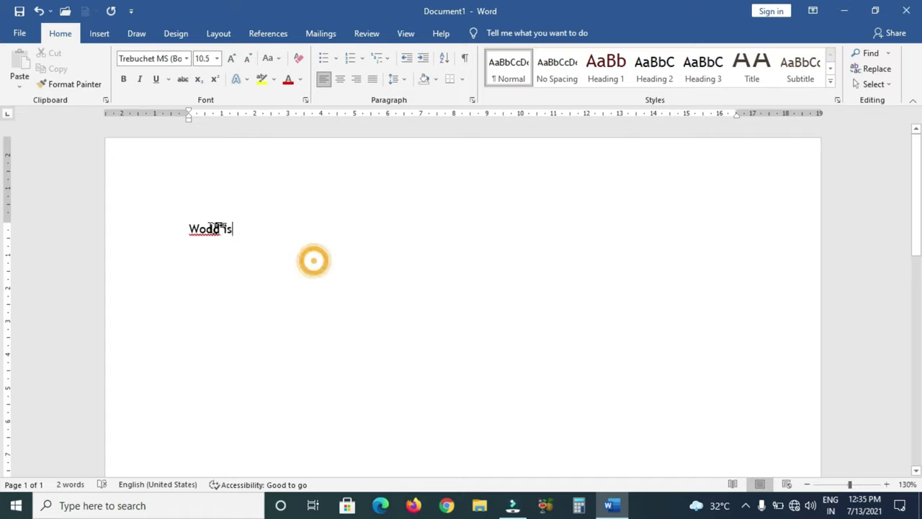
pyautogui.press('BackSpace')
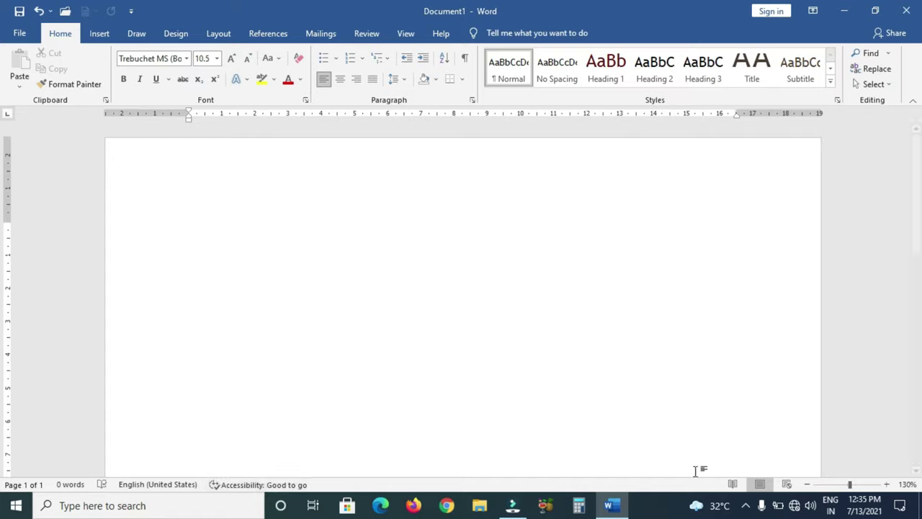
pyautogui.click(732, 484)
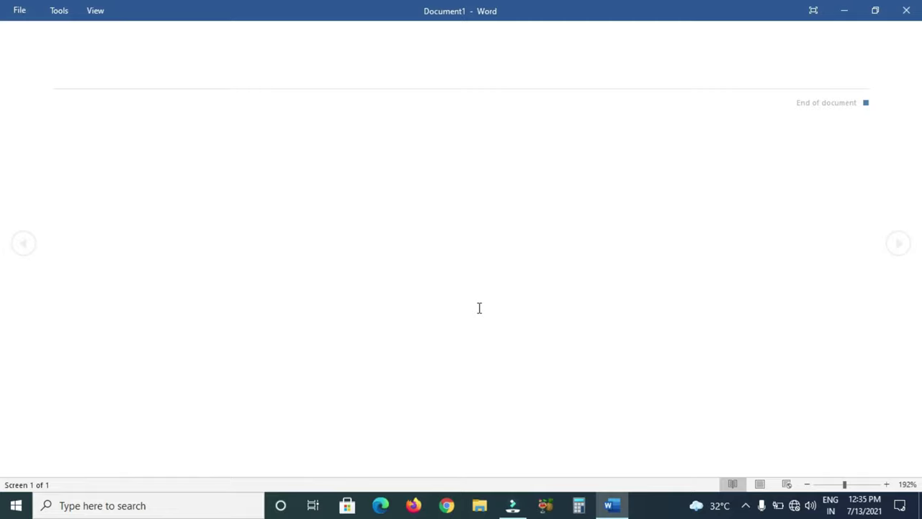
pyautogui.press('Escape')
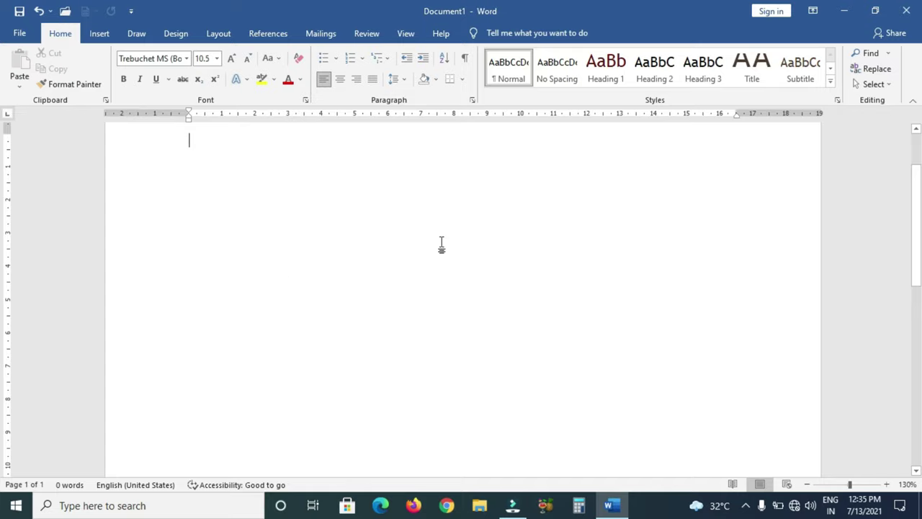
pyautogui.click(787, 484)
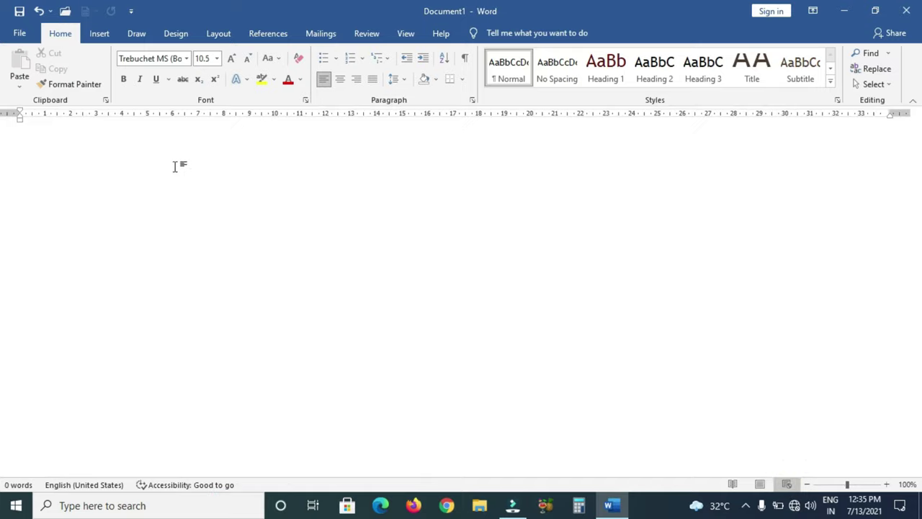
pyautogui.click(759, 485)
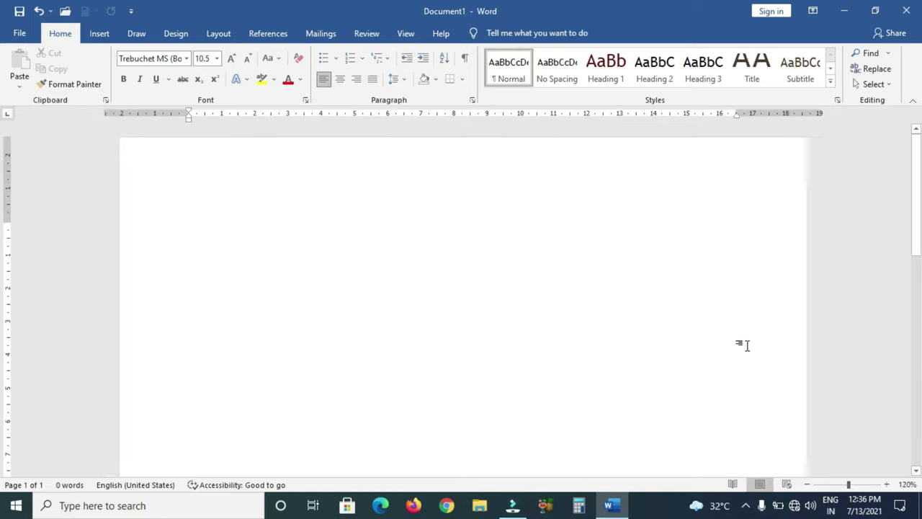
pyautogui.scroll(-2, 748, 346)
pyautogui.scroll(-2, 748, 346)
pyautogui.scroll(6, 749, 346)
pyautogui.scroll(1, 749, 346)
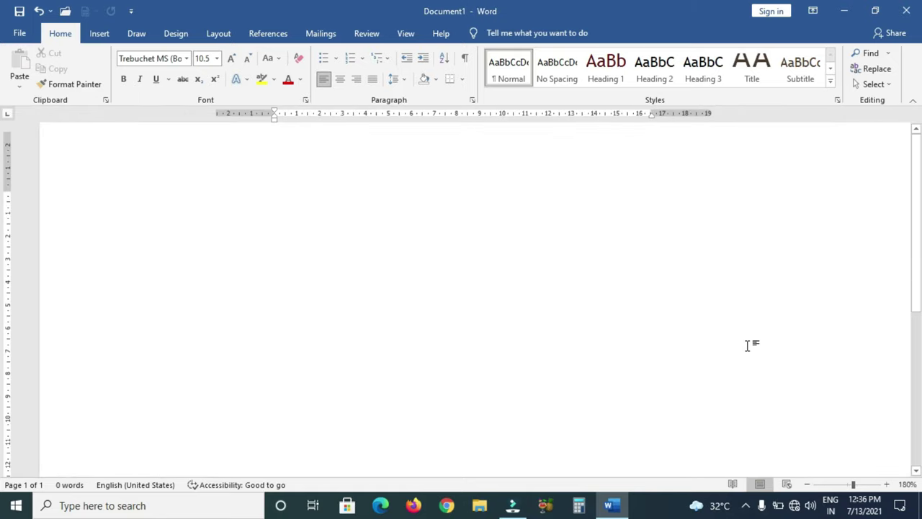
pyautogui.scroll(-2, 749, 346)
pyautogui.scroll(-1, 746, 346)
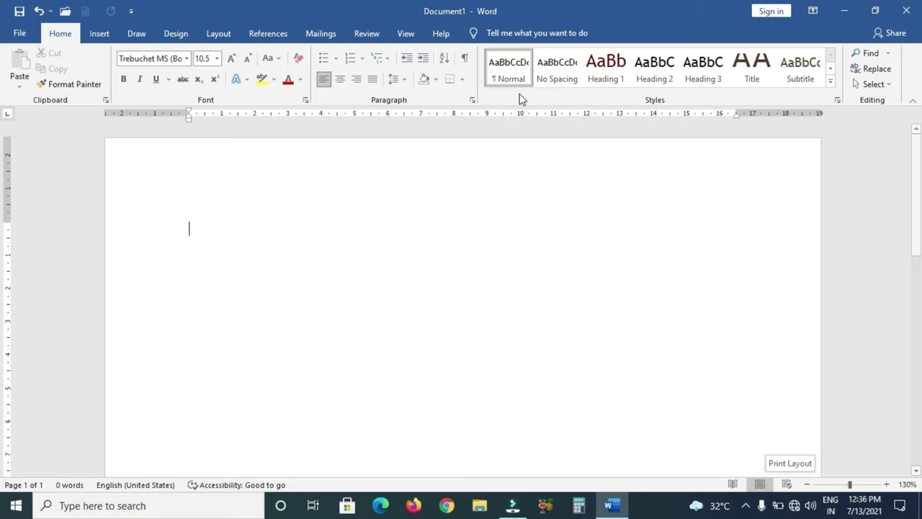
pyautogui.click(407, 36)
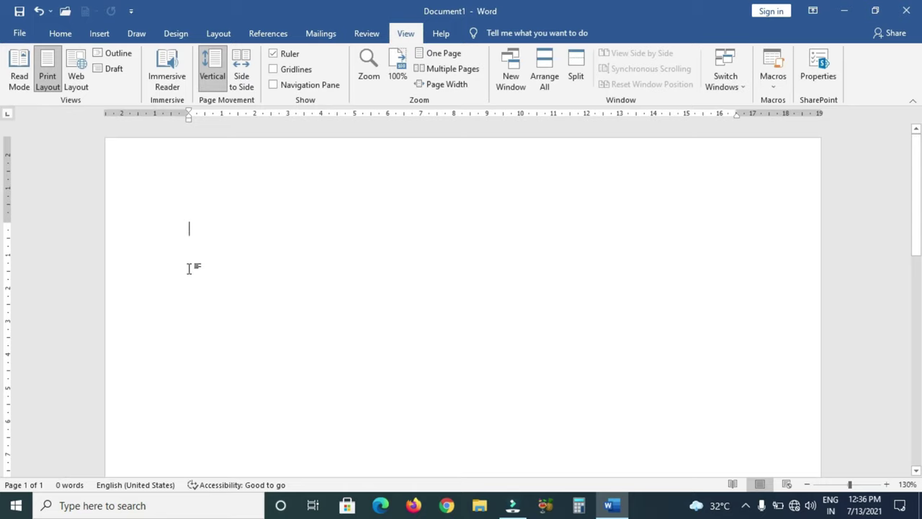
pyautogui.click(56, 33)
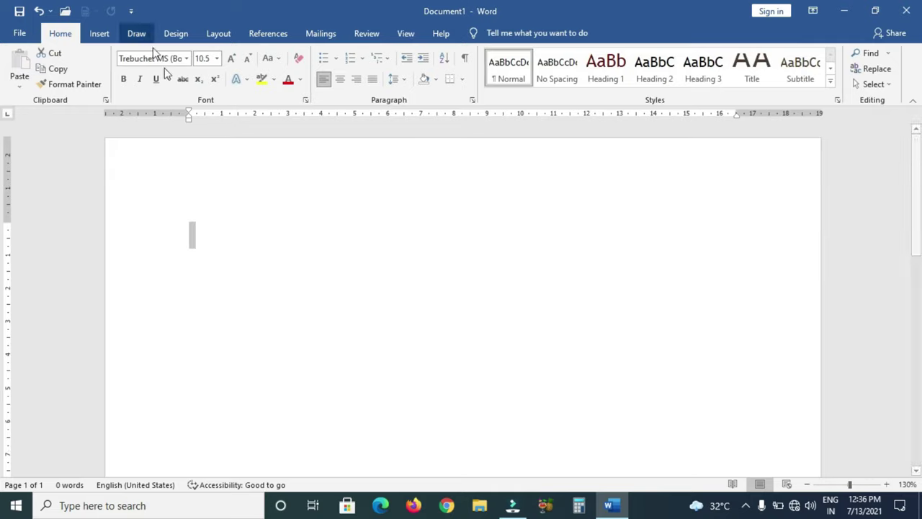
# - Add left tab stops on the ruler at about 8 cm, 11.5 cm and 1 cm
pyautogui.click(451, 115)
pyautogui.click(568, 116)
pyautogui.click(20, 296)
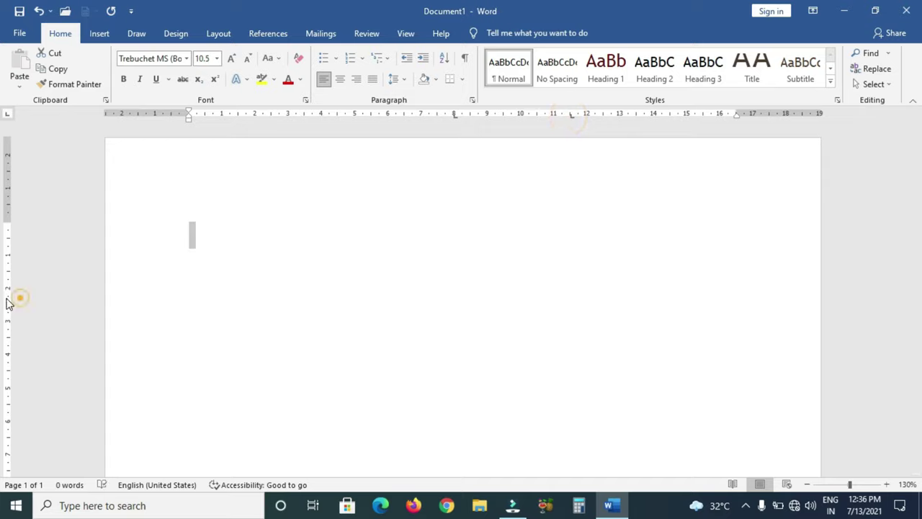
pyautogui.click(225, 116)
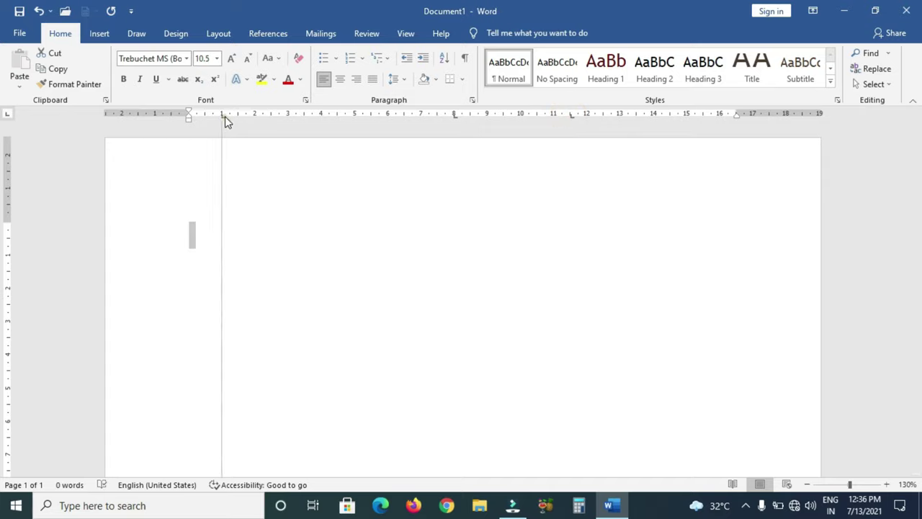
pyautogui.click(229, 118)
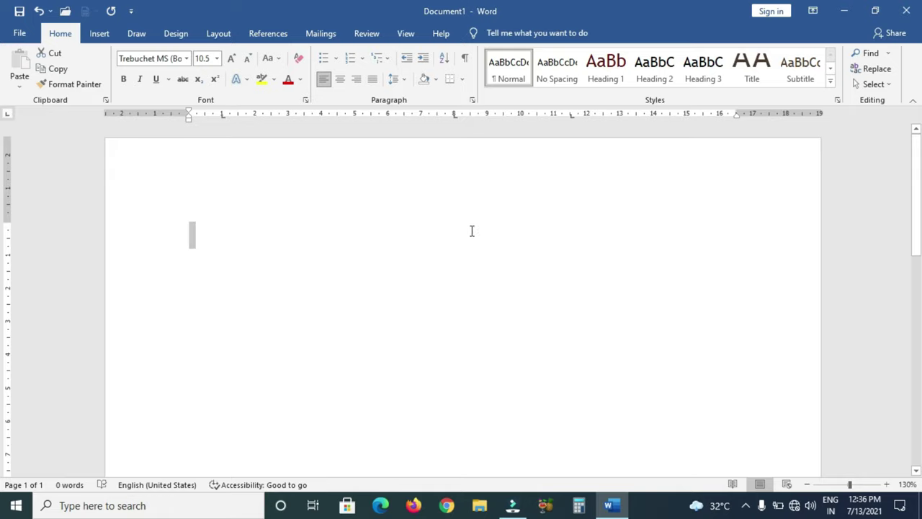
pyautogui.click(19, 33)
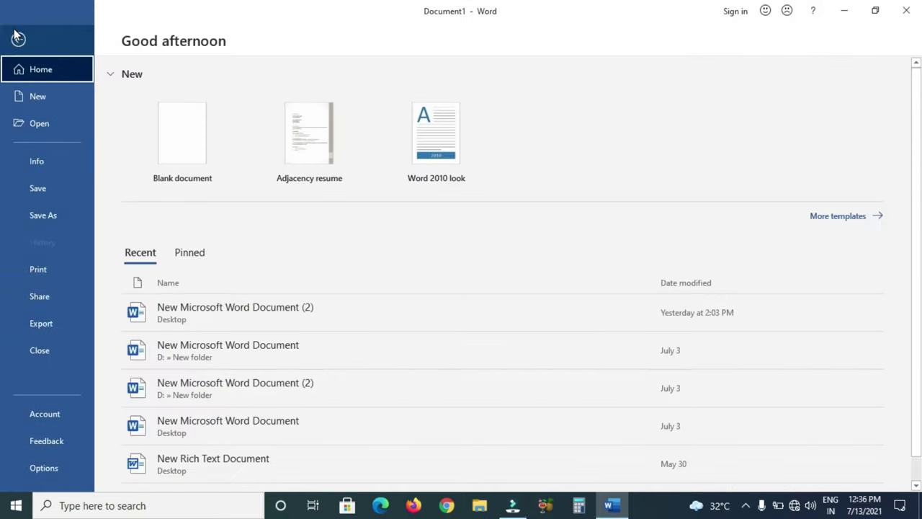
pyautogui.click(56, 468)
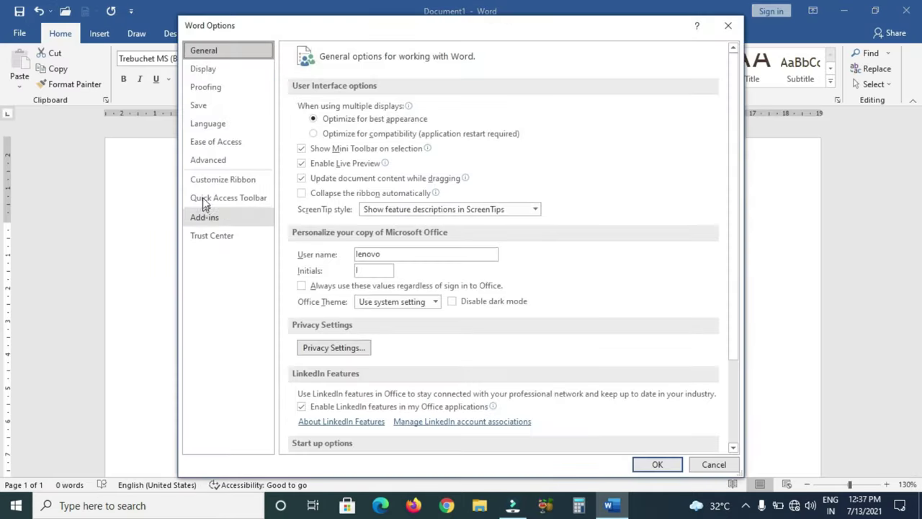
pyautogui.click(212, 162)
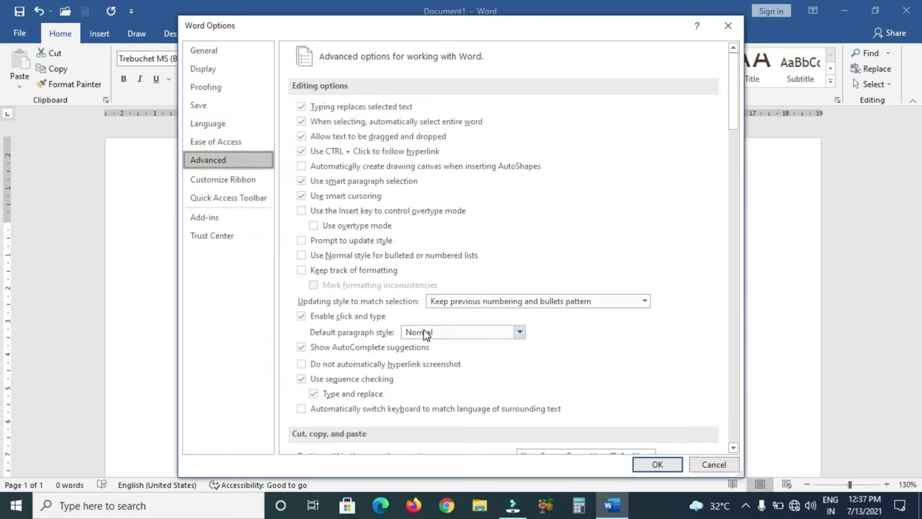
pyautogui.scroll(-2, 425, 335)
pyautogui.scroll(-4, 425, 335)
pyautogui.scroll(-2, 425, 335)
pyautogui.scroll(-3, 425, 333)
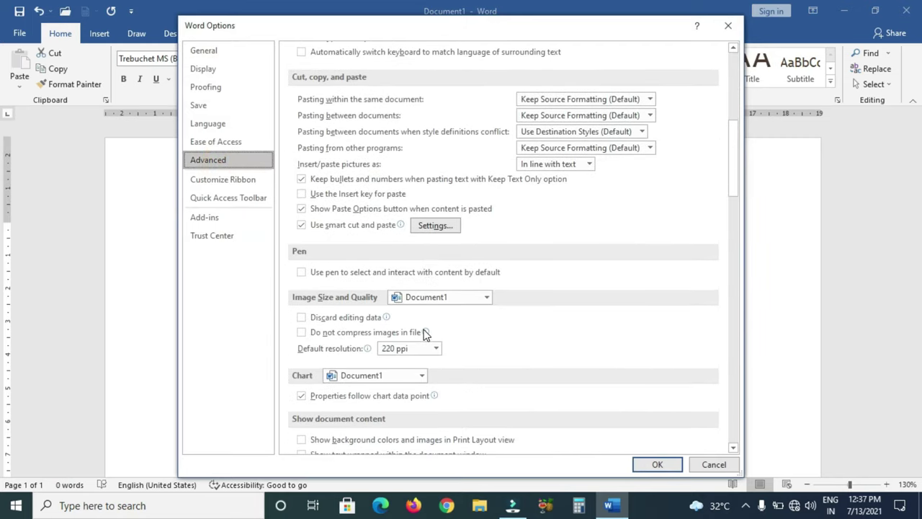
pyautogui.scroll(-2, 425, 334)
pyautogui.scroll(-3, 425, 333)
pyautogui.scroll(-5, 425, 334)
pyautogui.scroll(-1, 423, 336)
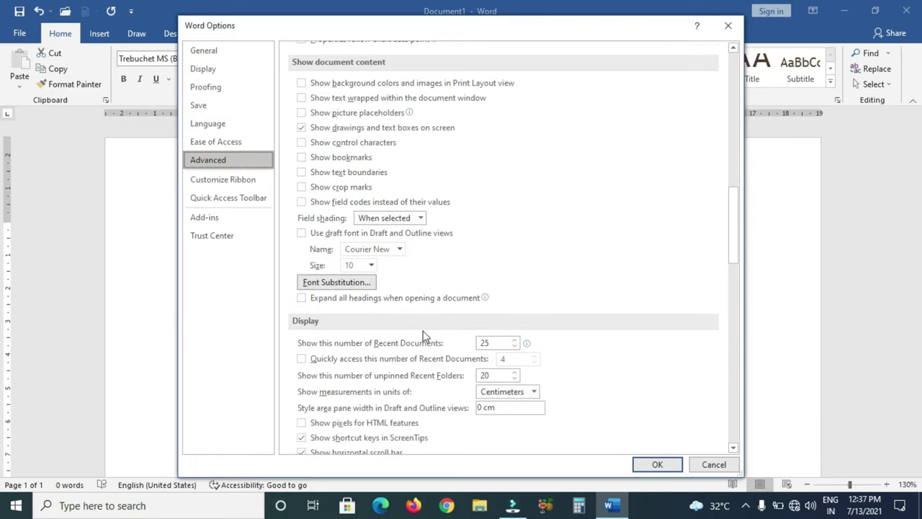
pyautogui.scroll(-1, 372, 360)
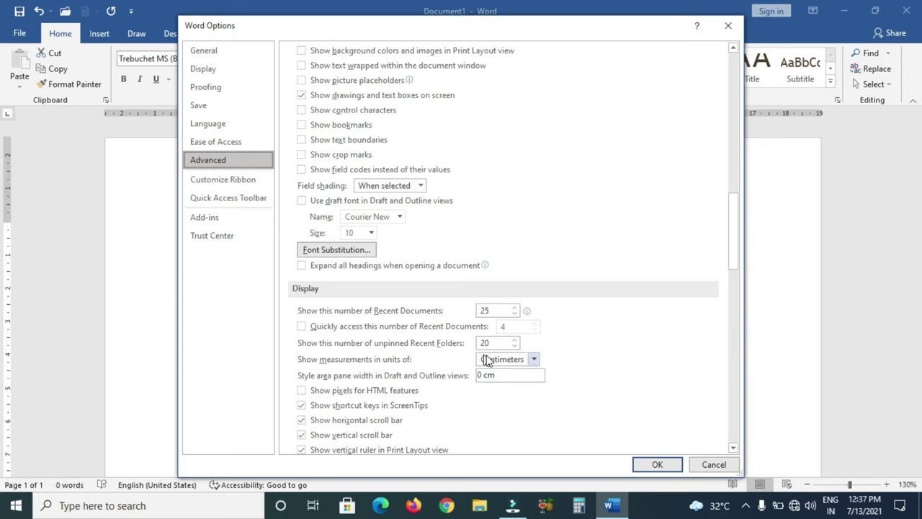
pyautogui.click(534, 359)
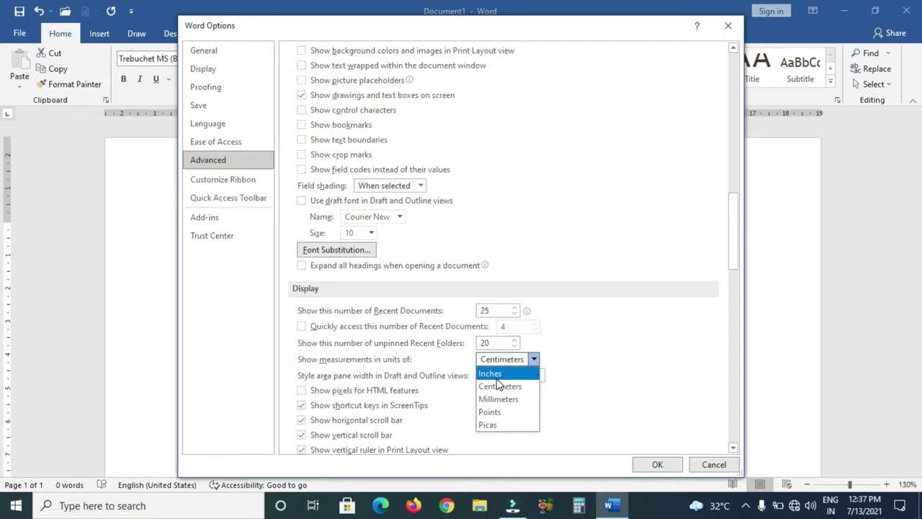
pyautogui.click(501, 386)
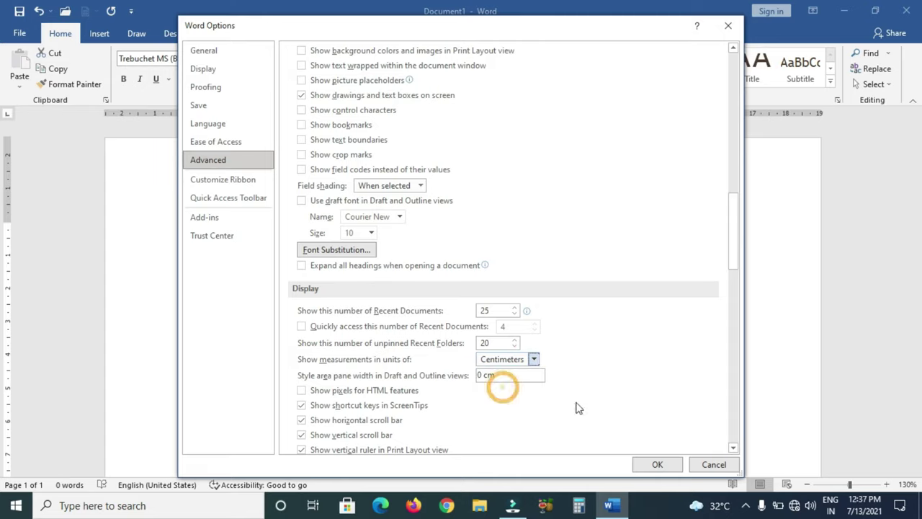
pyautogui.click(647, 461)
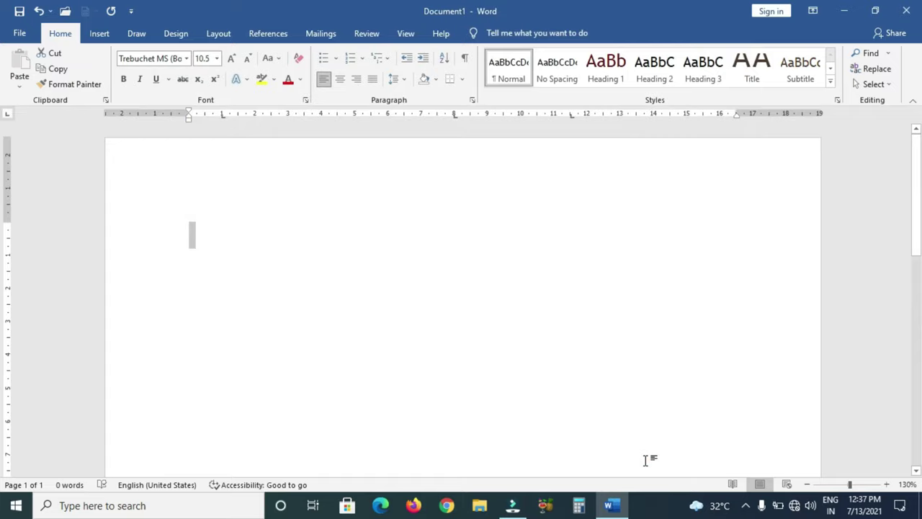
pyautogui.click(459, 197)
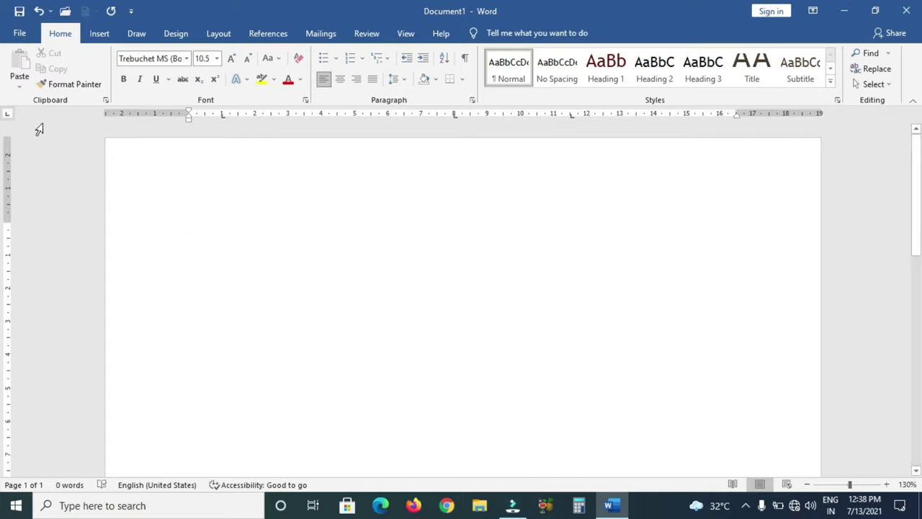
# - View More templates from File, then return to the File Home page
pyautogui.click(27, 35)
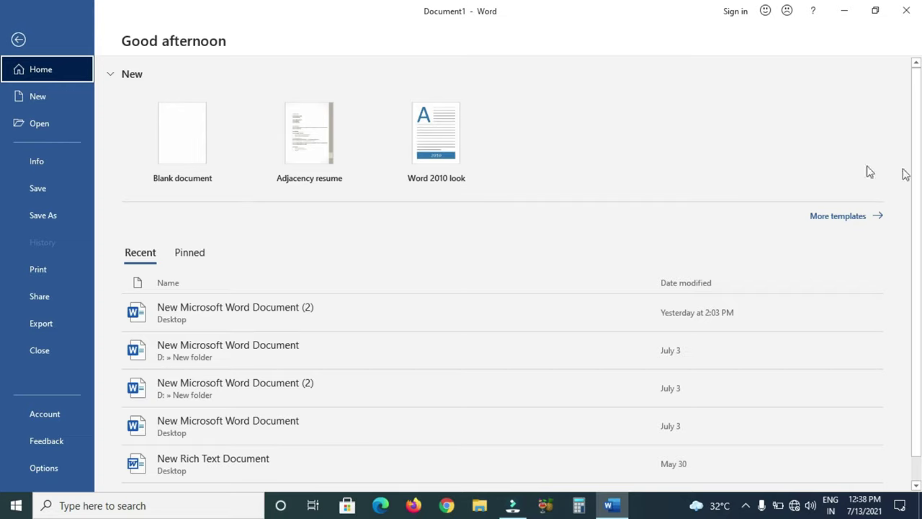
pyautogui.click(858, 216)
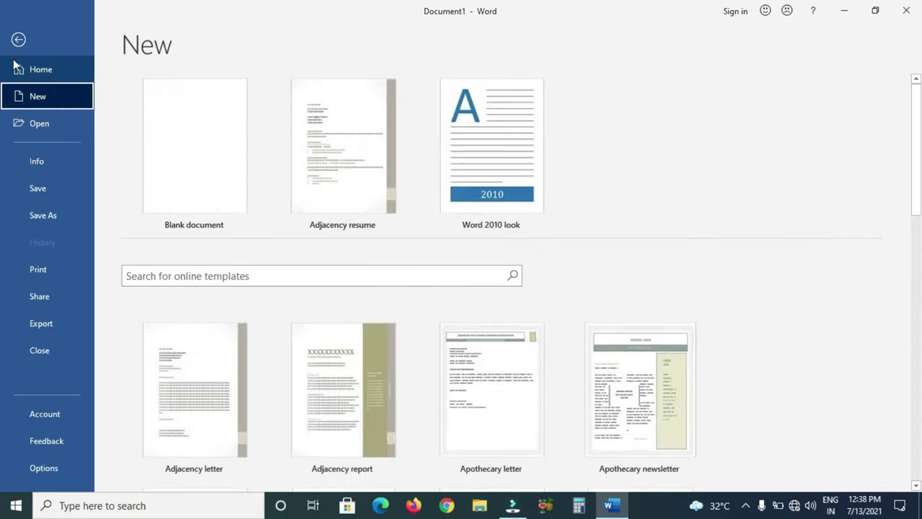
pyautogui.click(19, 43)
pyautogui.click(16, 32)
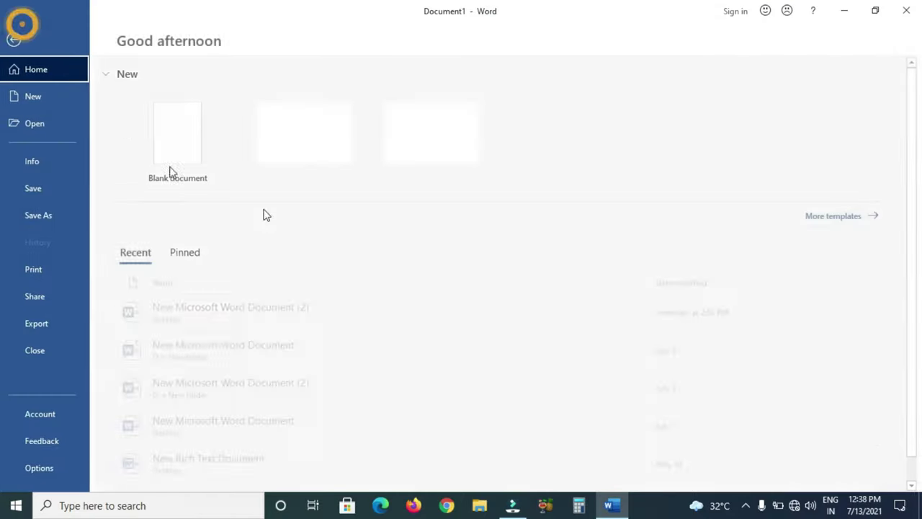
pyautogui.scroll(-1, 282, 330)
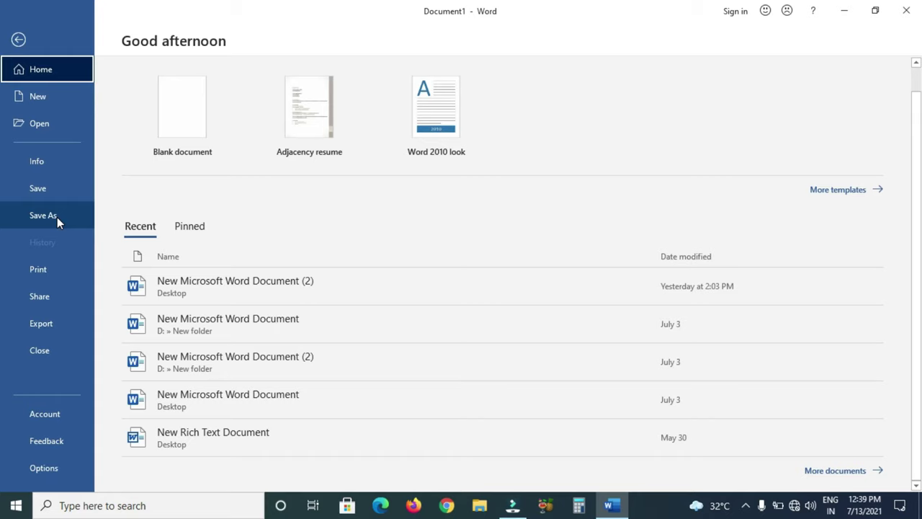
# - Try Save As and Save, then reopen File and show the Print page with preview
pyautogui.click(57, 217)
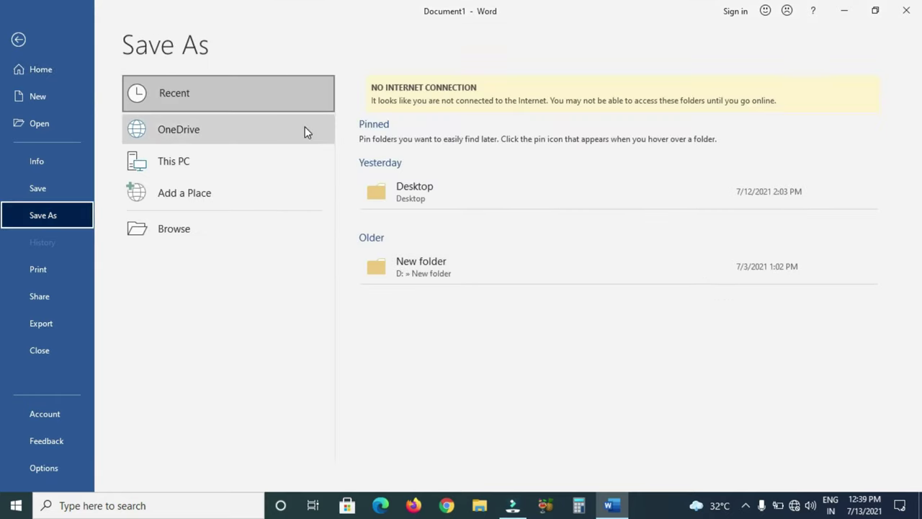
pyautogui.click(31, 189)
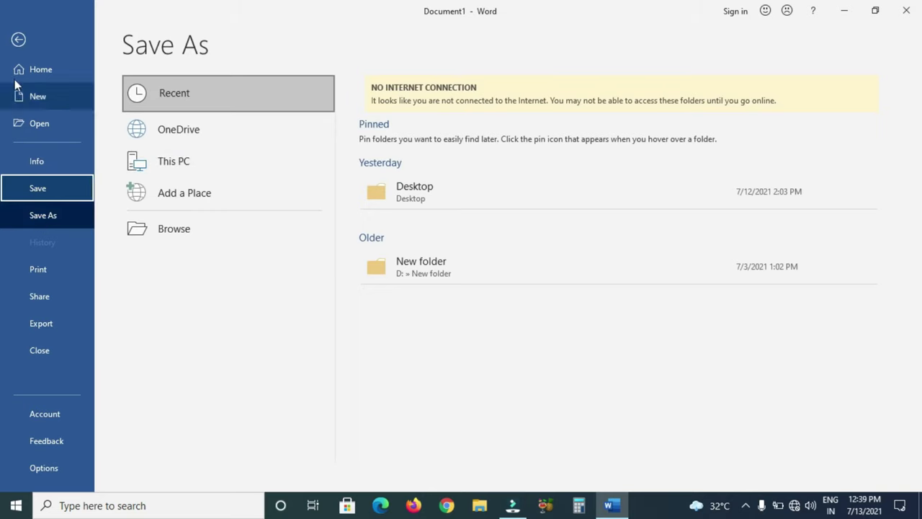
pyautogui.click(19, 40)
pyautogui.click(20, 34)
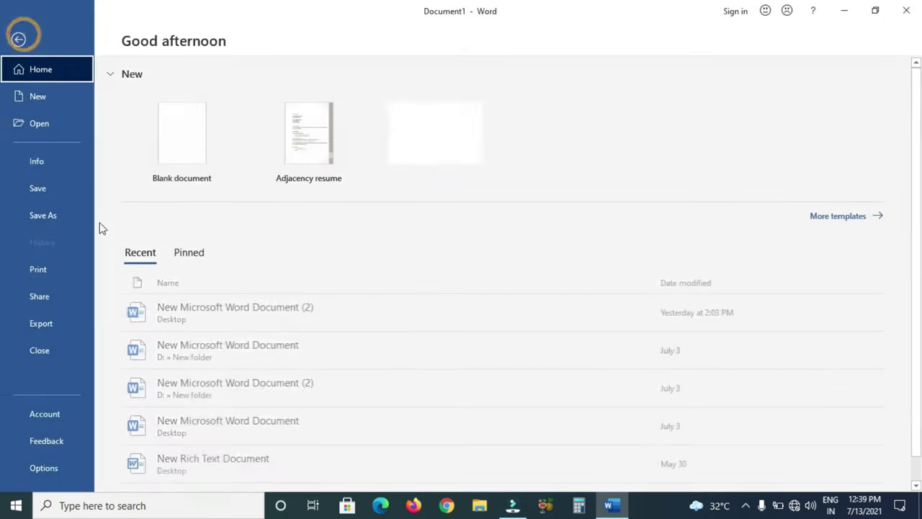
pyautogui.click(48, 271)
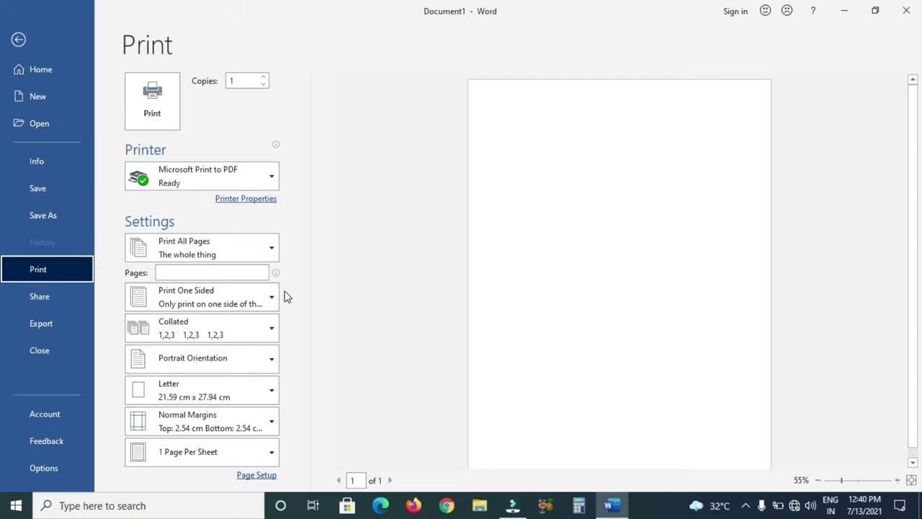
# - View the Share and Account pages, then open Word Options on General
pyautogui.click(59, 304)
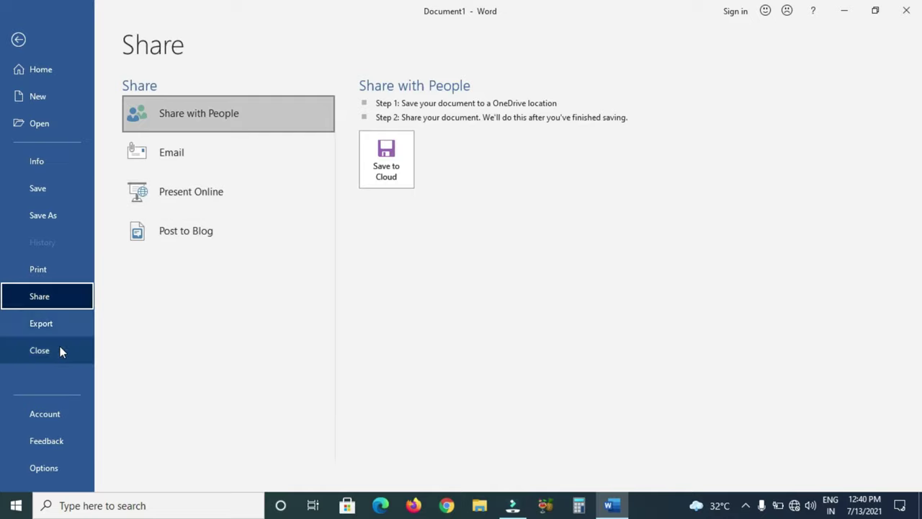
pyautogui.click(75, 414)
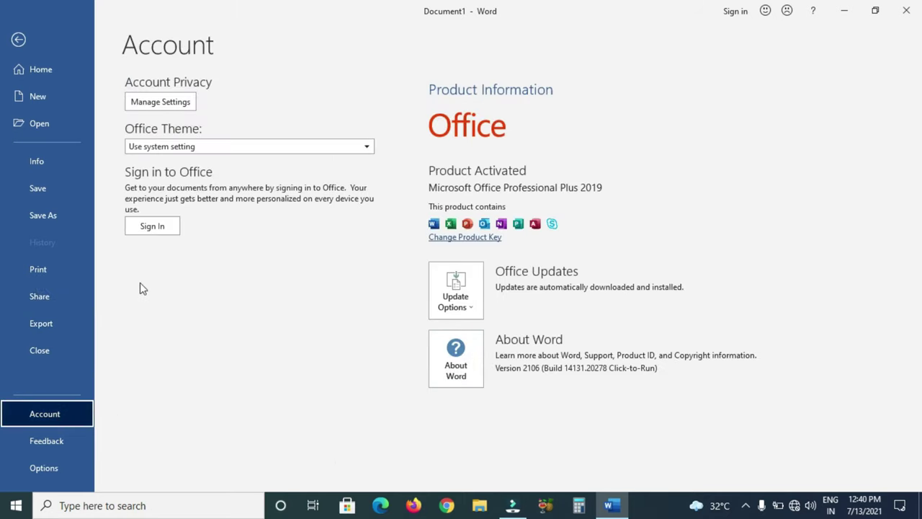
pyautogui.click(40, 472)
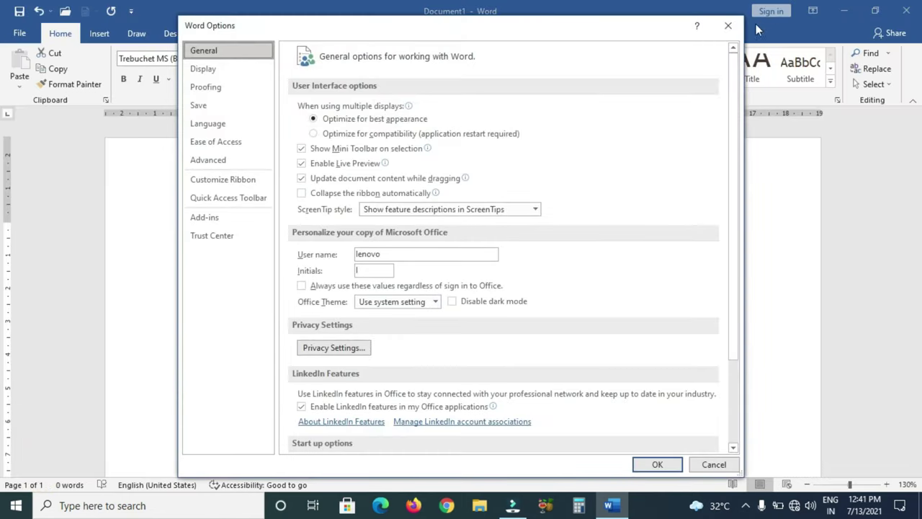
# - Close Word Options and leave the File pages to return to the empty Document1
pyautogui.click(728, 26)
pyautogui.click(20, 33)
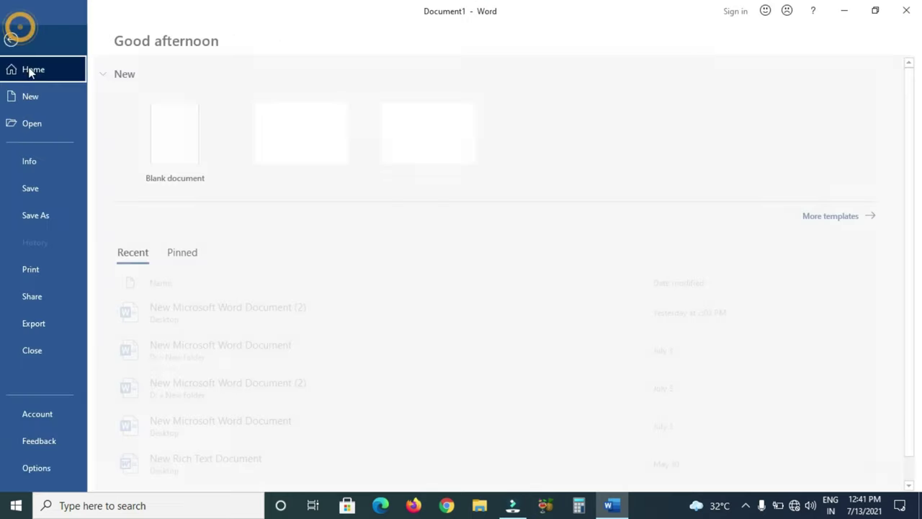
pyautogui.click(18, 40)
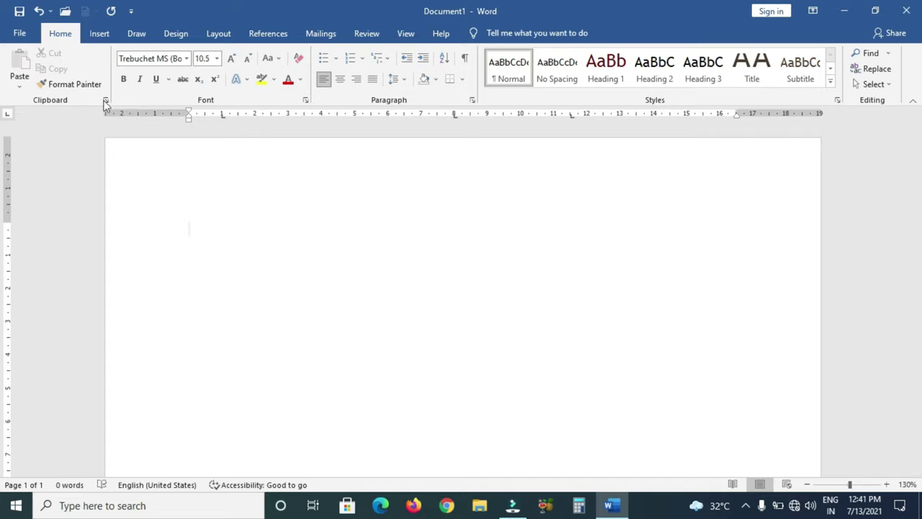
# - Paste the prepared five-name list onto the blank page and select the top name
pyautogui.click(72, 84)
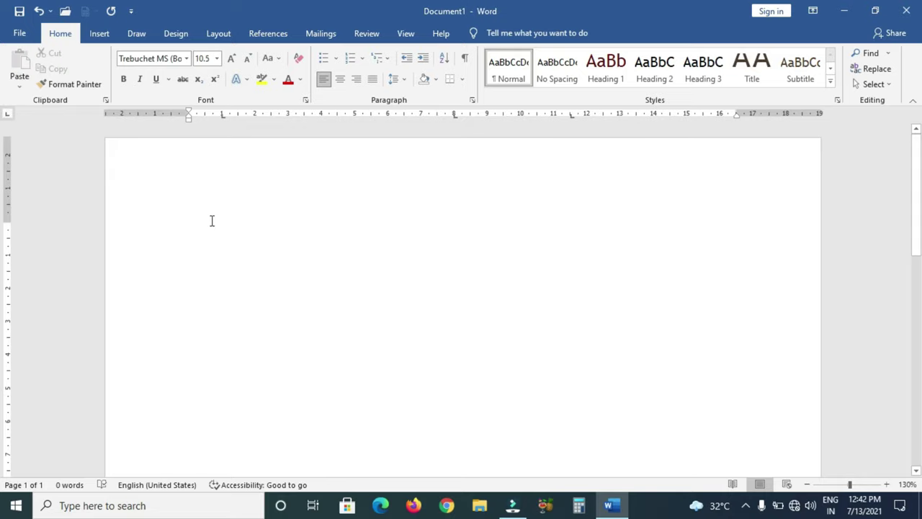
pyautogui.write('Raja Praja Minu Hari Bhima')
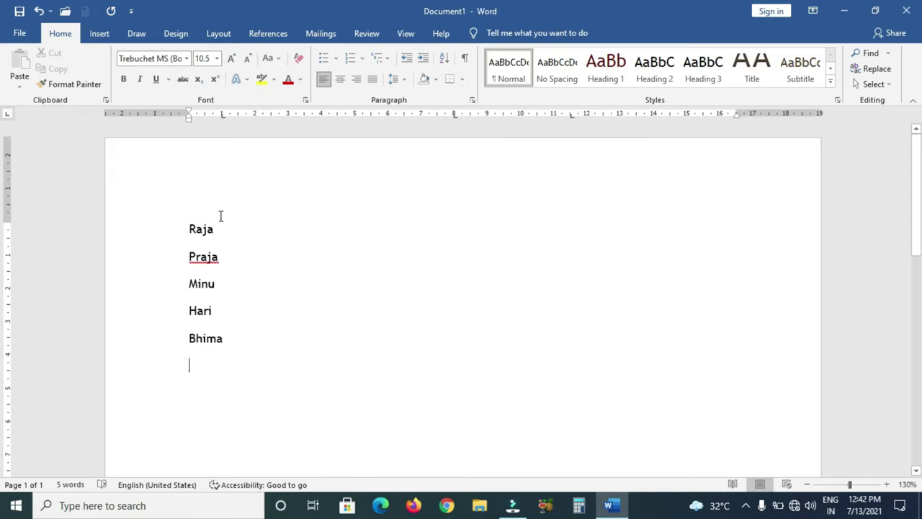
pyautogui.click(179, 216)
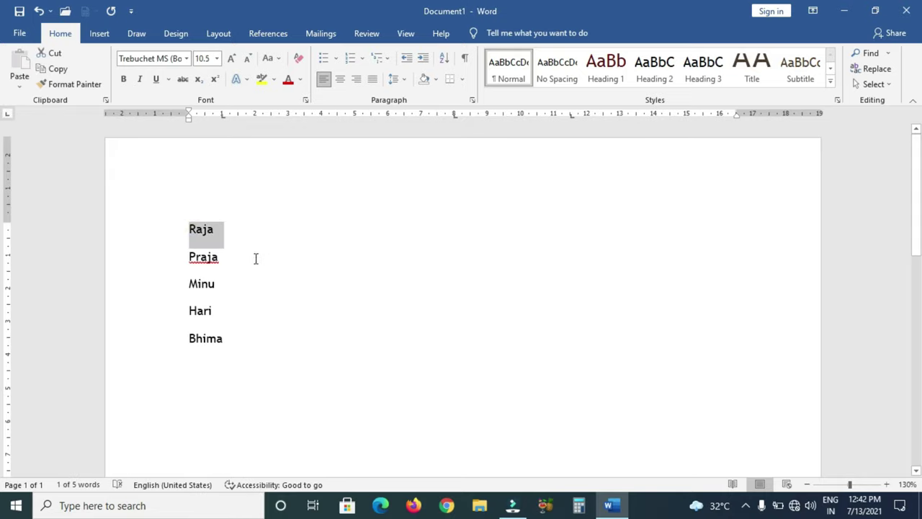
pyautogui.click(261, 257)
pyautogui.click(170, 231)
pyautogui.click(293, 286)
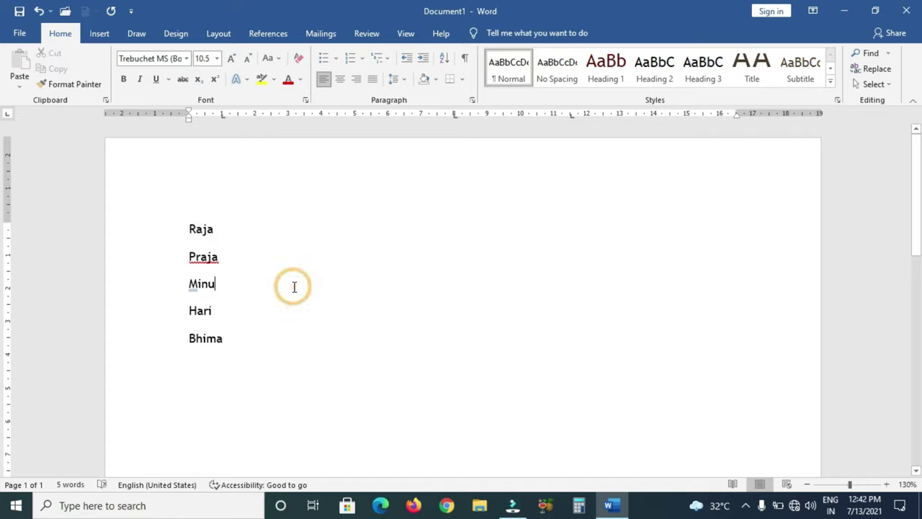
pyautogui.click(210, 226)
pyautogui.doubleClick(208, 230)
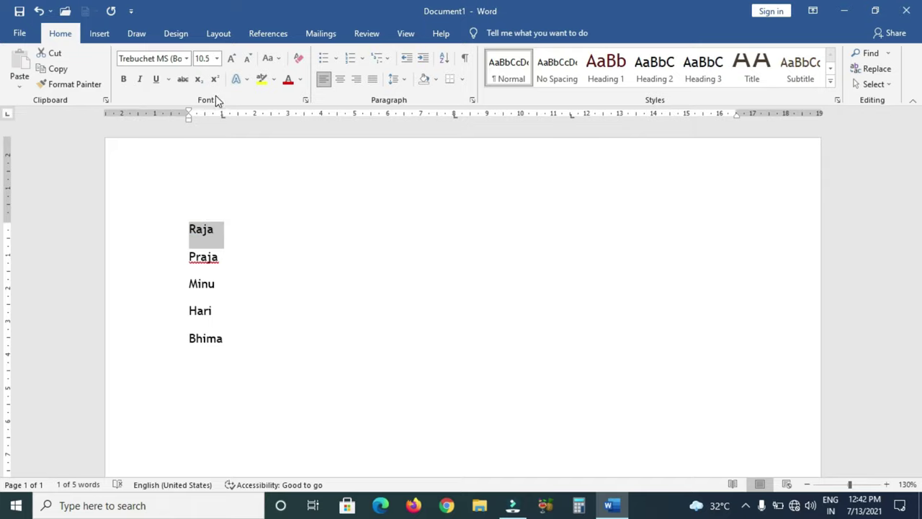
# - Change the top name's font to Bodoni MT Black using the mini toolbar
pyautogui.doubleClick(212, 231)
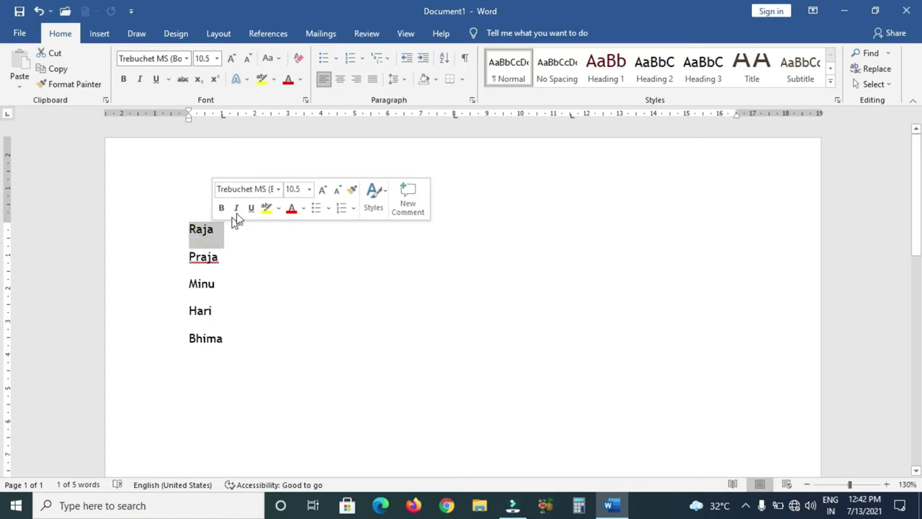
pyautogui.click(277, 191)
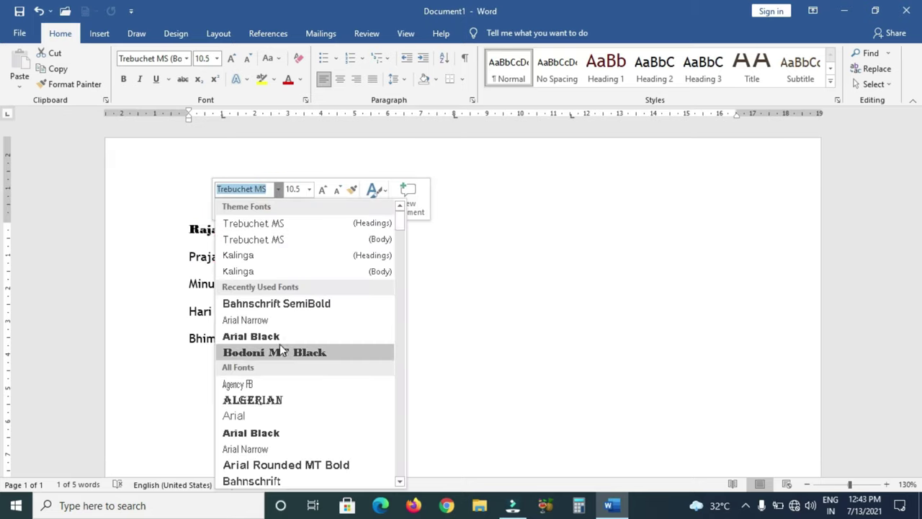
pyautogui.click(283, 352)
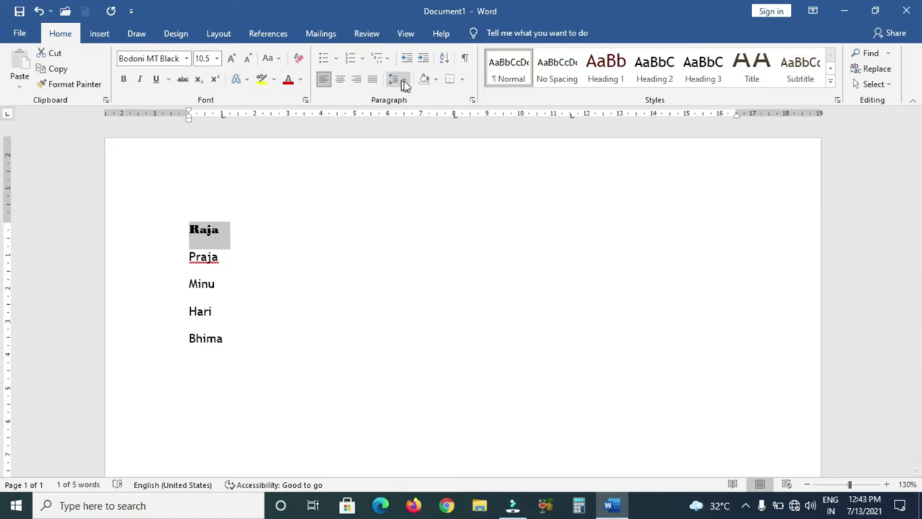
pyautogui.doubleClick(217, 234)
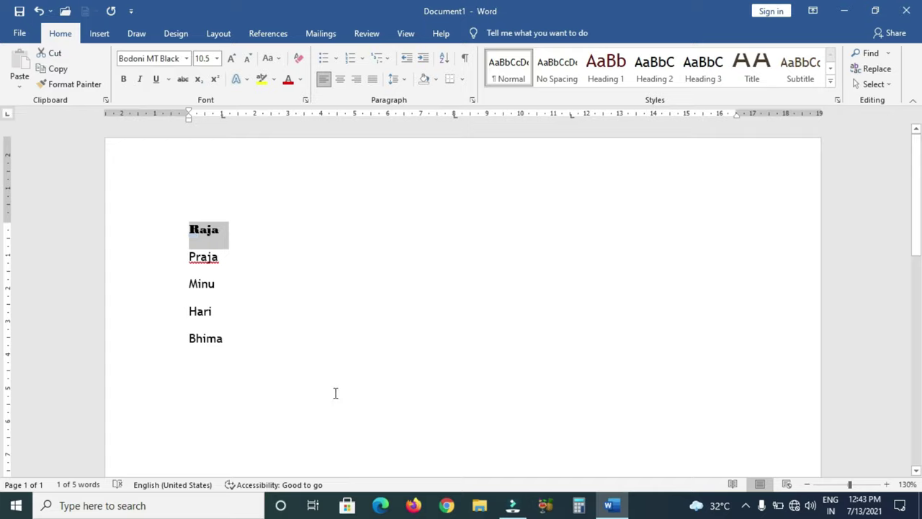
# - Copy the restyled top name and show the paste choices after the second name
pyautogui.click(59, 70)
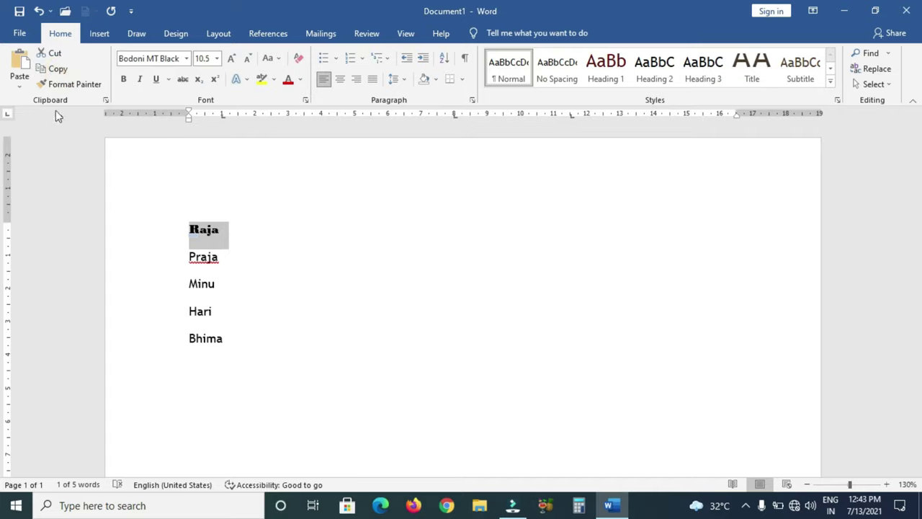
pyautogui.click(476, 276)
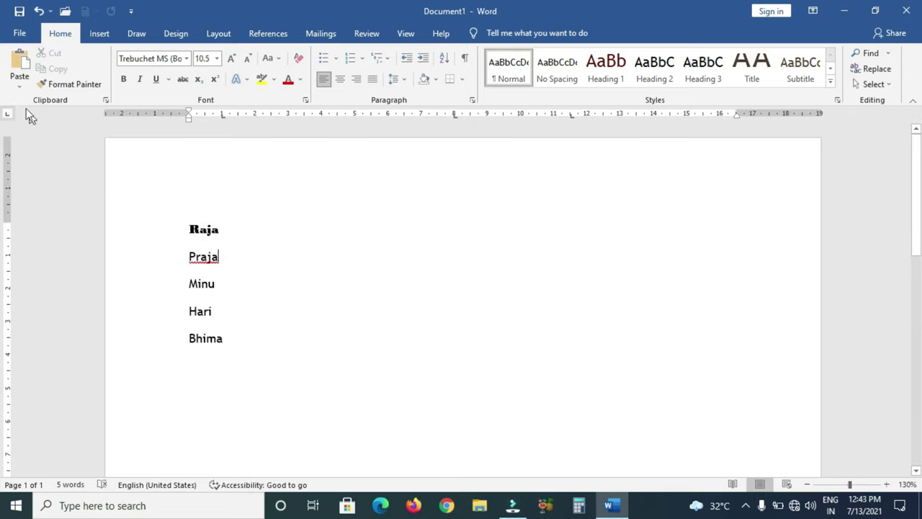
pyautogui.click(19, 85)
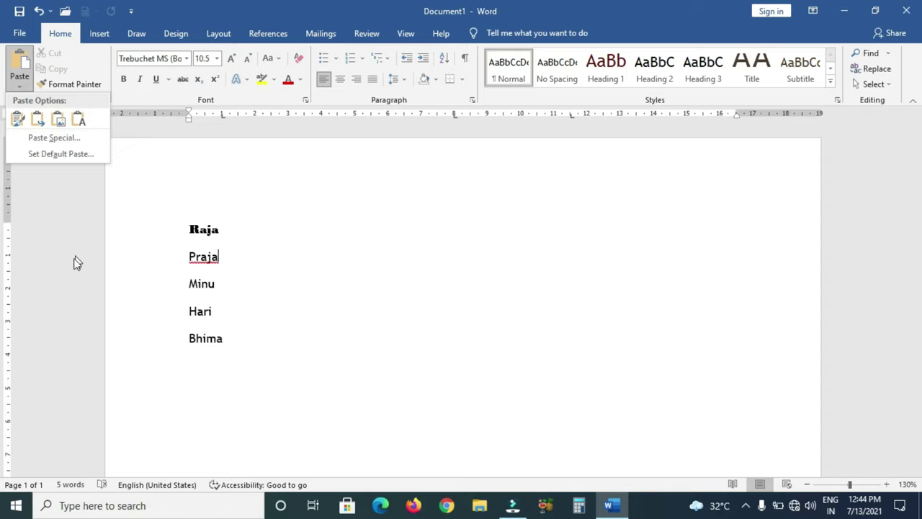
# - Open Paste Special, close it without pasting, then pick up formatting with Format Painter
pyautogui.click(78, 138)
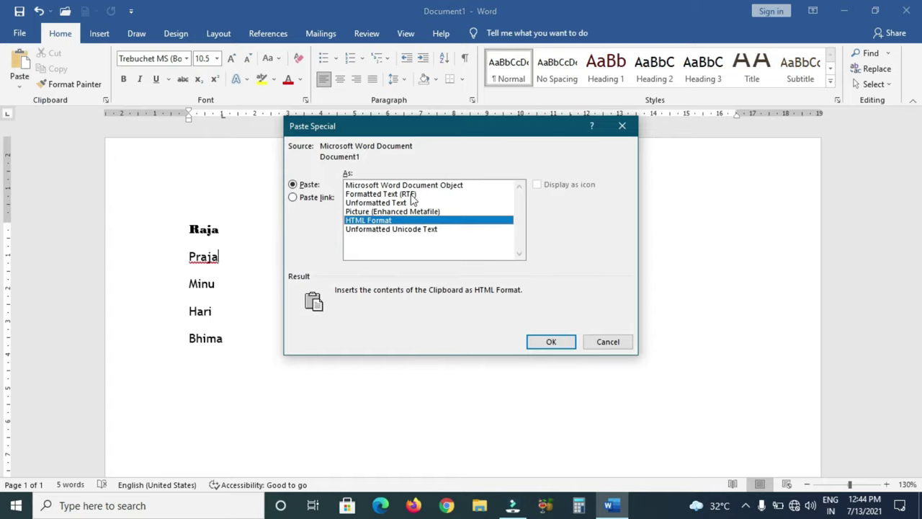
pyautogui.click(623, 126)
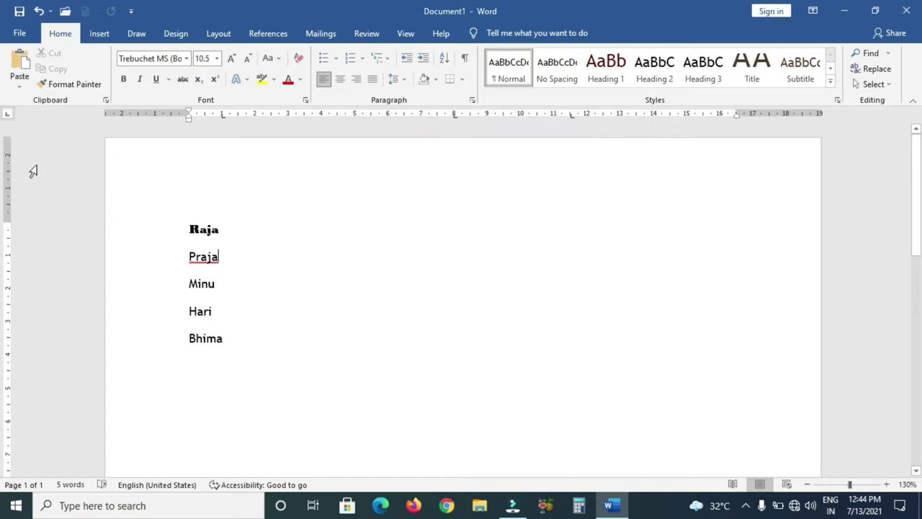
pyautogui.click(95, 92)
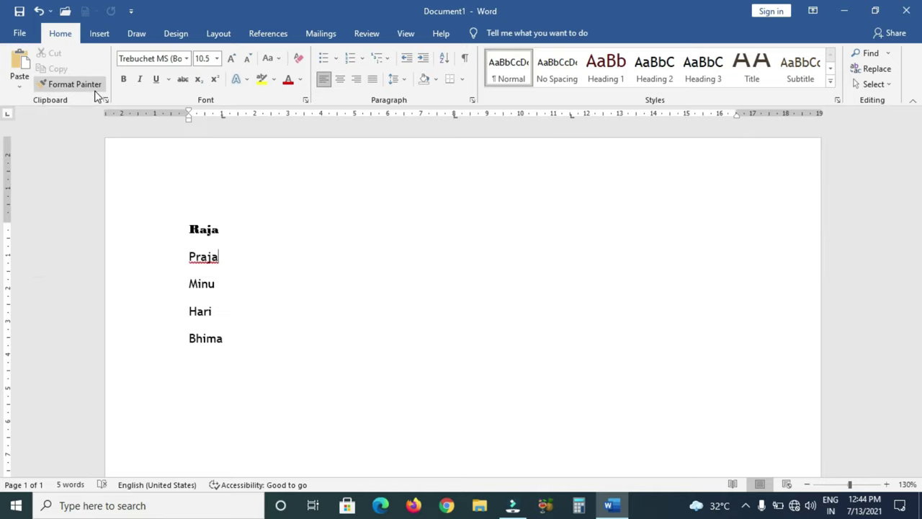
# - Apply the copied formatting to the second name and insert an empty line above the list
pyautogui.click(312, 262)
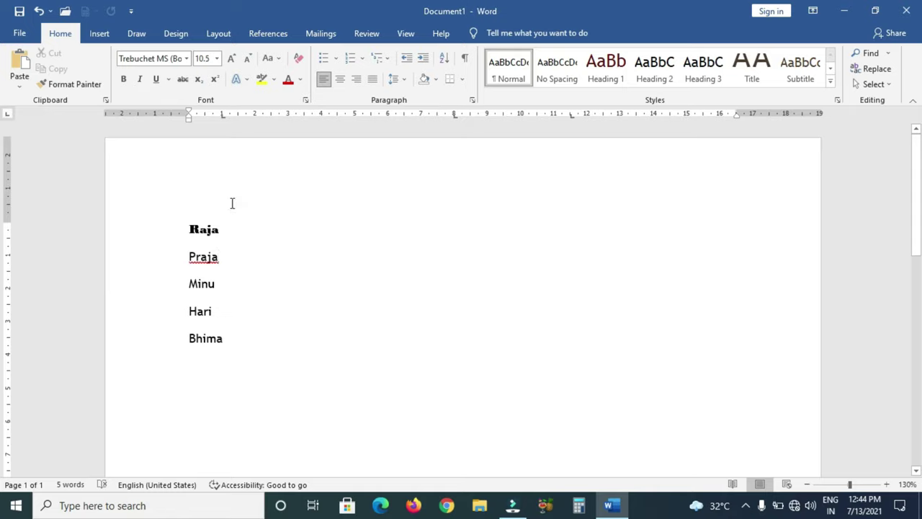
pyautogui.click(198, 195)
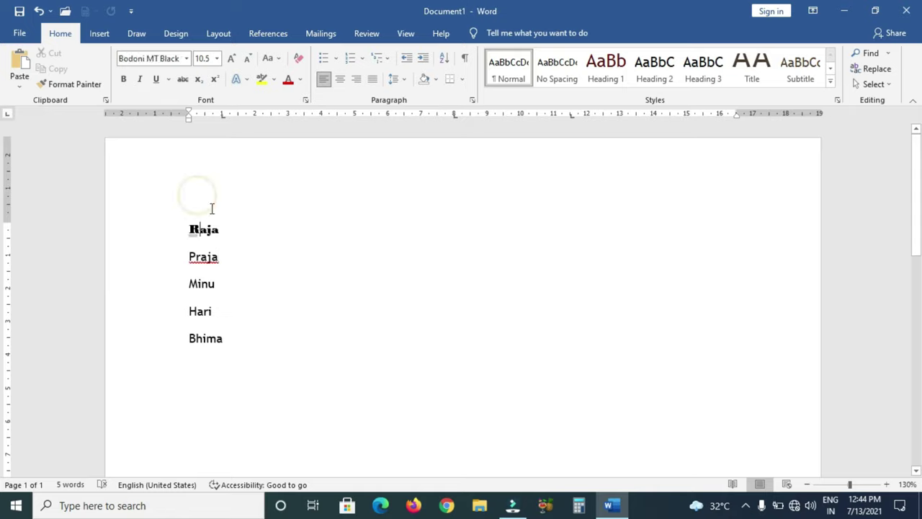
pyautogui.click(184, 232)
pyautogui.click(201, 185)
pyautogui.click(234, 197)
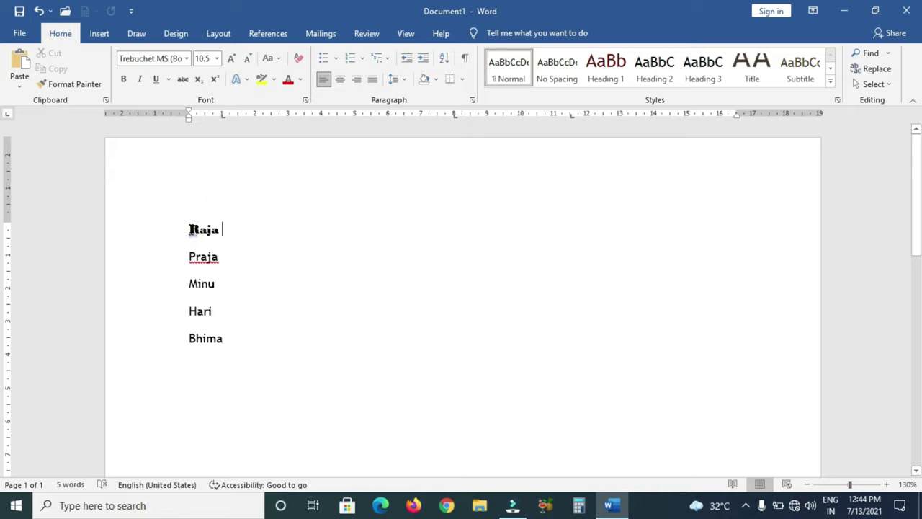
pyautogui.click(190, 229)
pyautogui.press('Return')
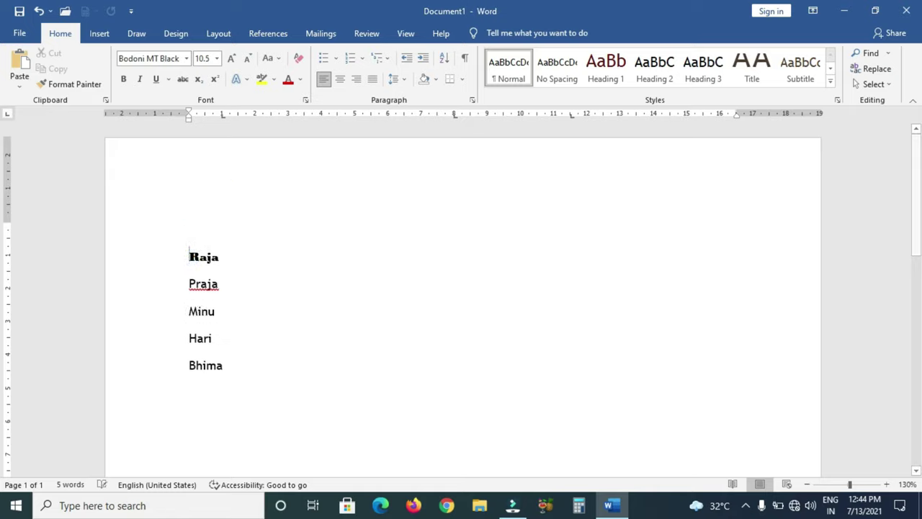
# - Fill the new blank line with random sample paragraphs using =rand()
pyautogui.click(183, 213)
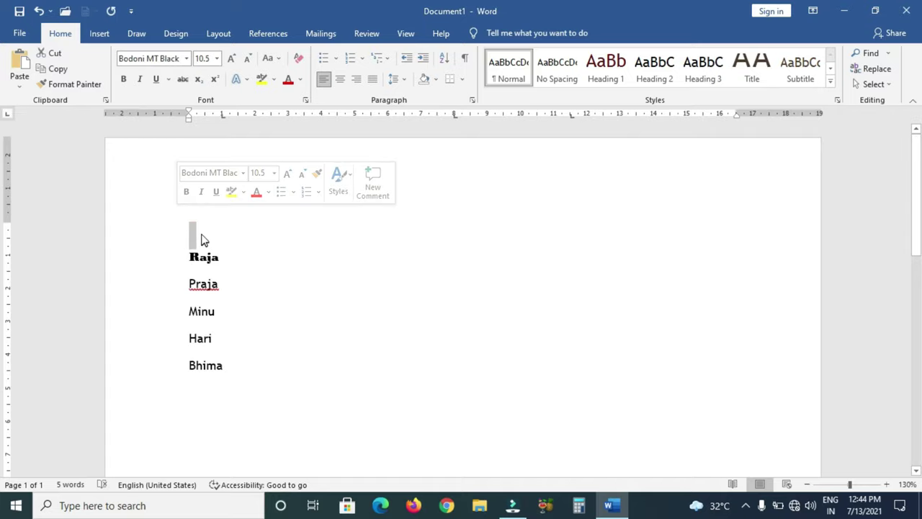
pyautogui.click(199, 231)
pyautogui.write('=rand()')
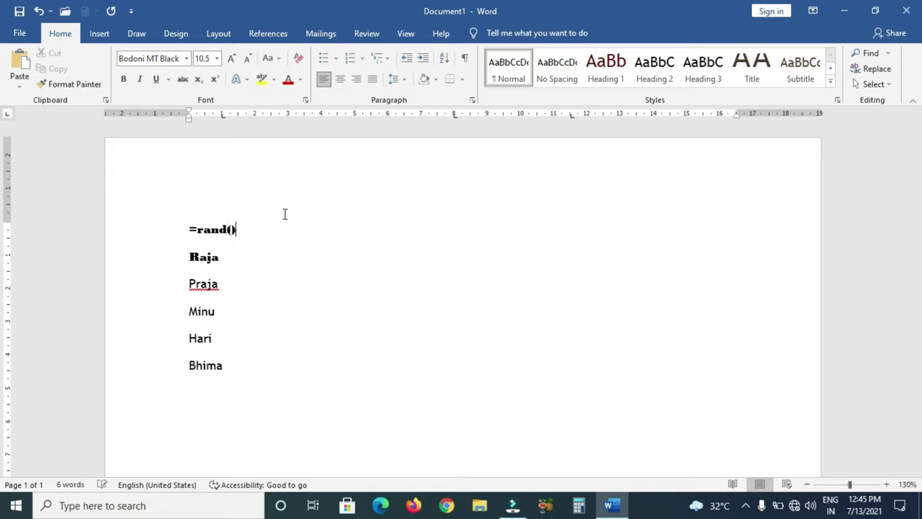
pyautogui.press('Return')
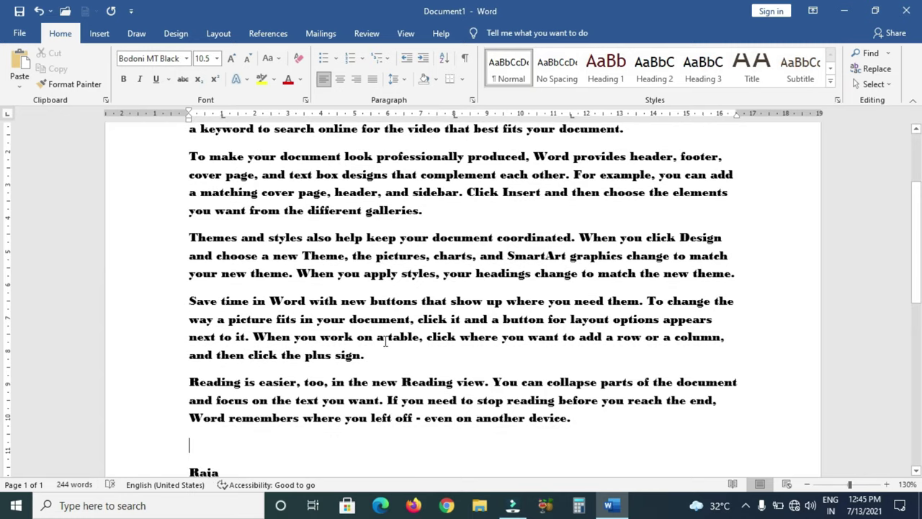
# - Set all the body text to Trebuchet MS from the mini toolbar font list
pyautogui.scroll(4, 387, 339)
pyautogui.moveTo(188, 218)
pyautogui.mouseDown()
pyautogui.moveTo(556, 417)
pyautogui.moveTo(227, 169)
pyautogui.mouseUp()
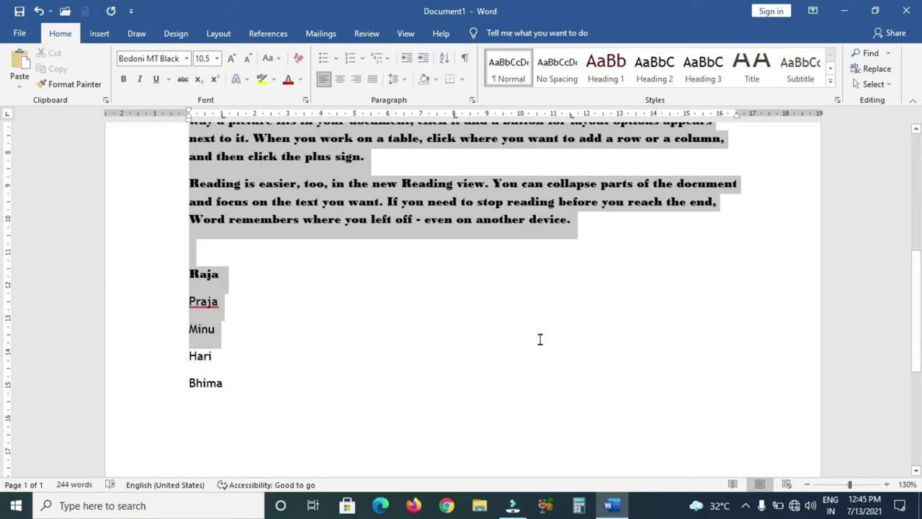
pyautogui.rightClick(228, 169)
pyautogui.click(294, 129)
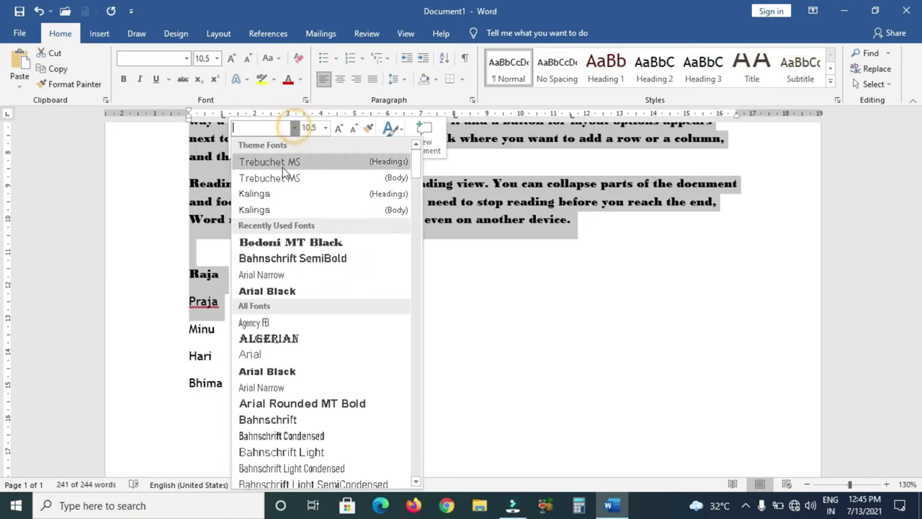
pyautogui.click(278, 161)
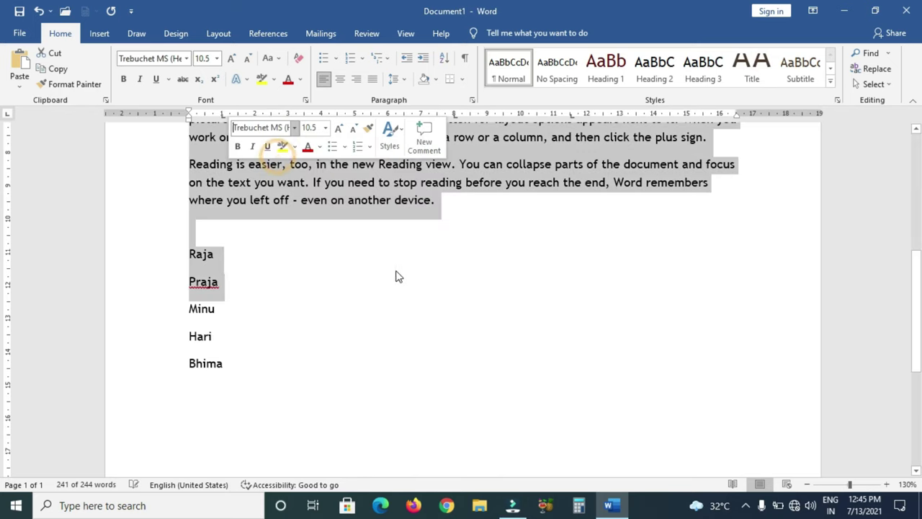
pyautogui.scroll(5, 354, 261)
pyautogui.click(354, 261)
# - Insert an empty line above the first sample paragraph
pyautogui.scroll(2, 353, 262)
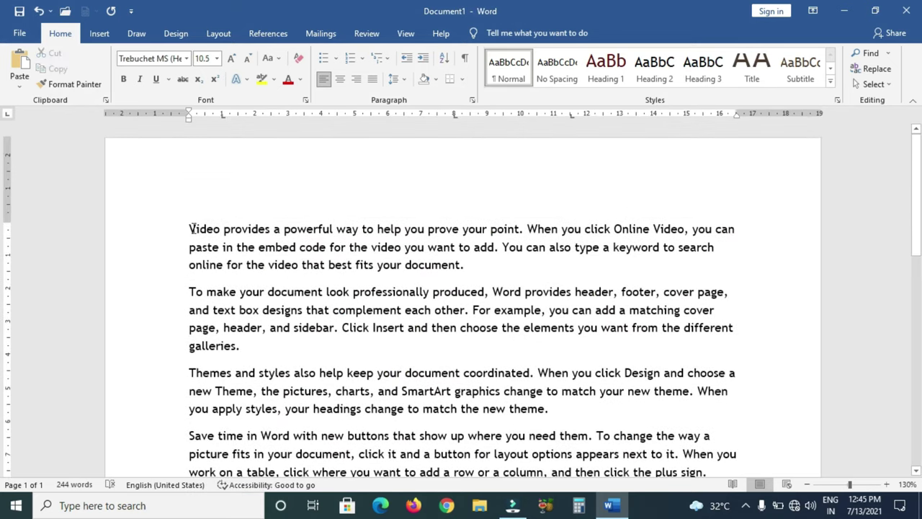
pyautogui.click(219, 217)
pyautogui.scroll(-4, 381, 337)
pyautogui.scroll(-2, 107, 408)
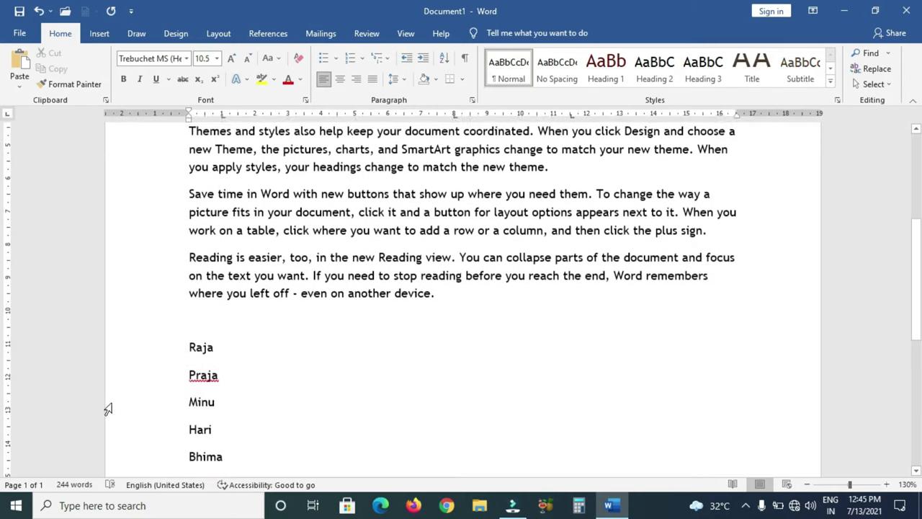
pyautogui.scroll(4, 189, 392)
pyautogui.scroll(3, 189, 392)
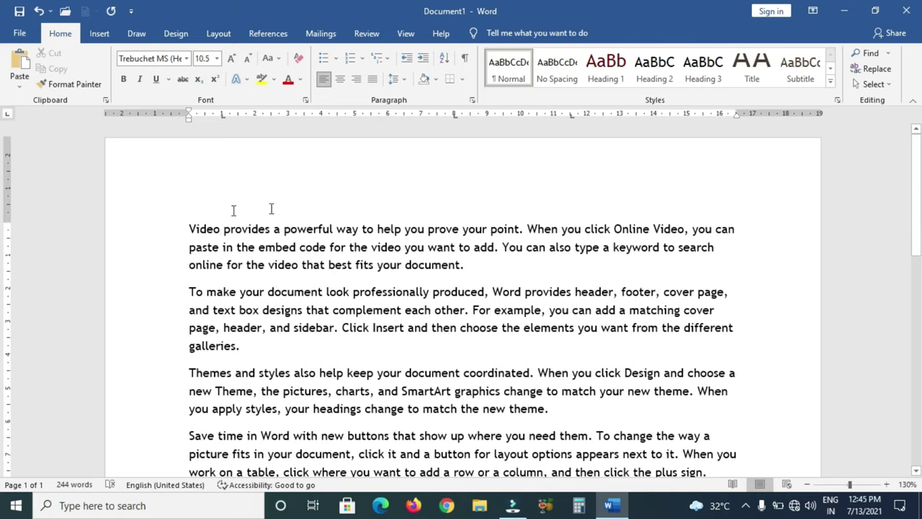
pyautogui.press('Right')
pyautogui.press('Right')
pyautogui.press('Right')
pyautogui.click(191, 229)
pyautogui.press('Return')
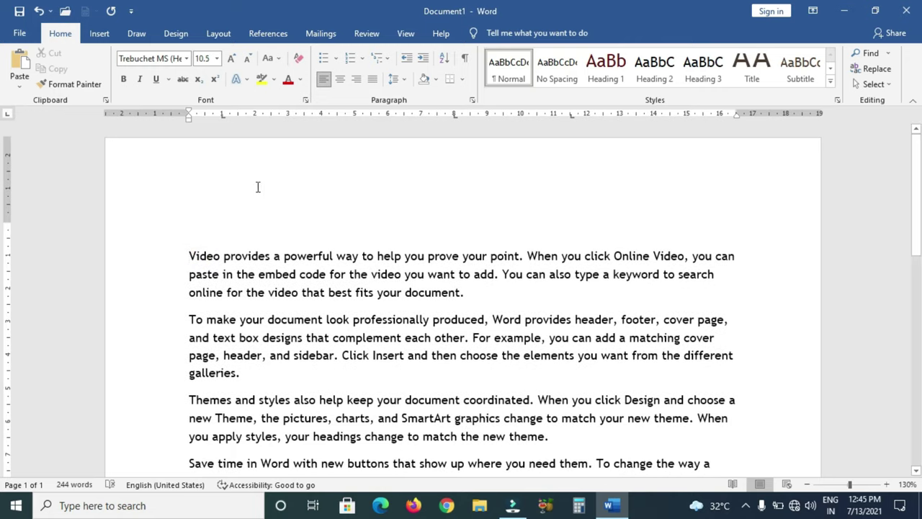
# - Type the heading MS WORD TUTORIAL VIDEO on the empty first line and select it
pyautogui.click(266, 232)
pyautogui.write('MS WORD TUTORIAL VID')
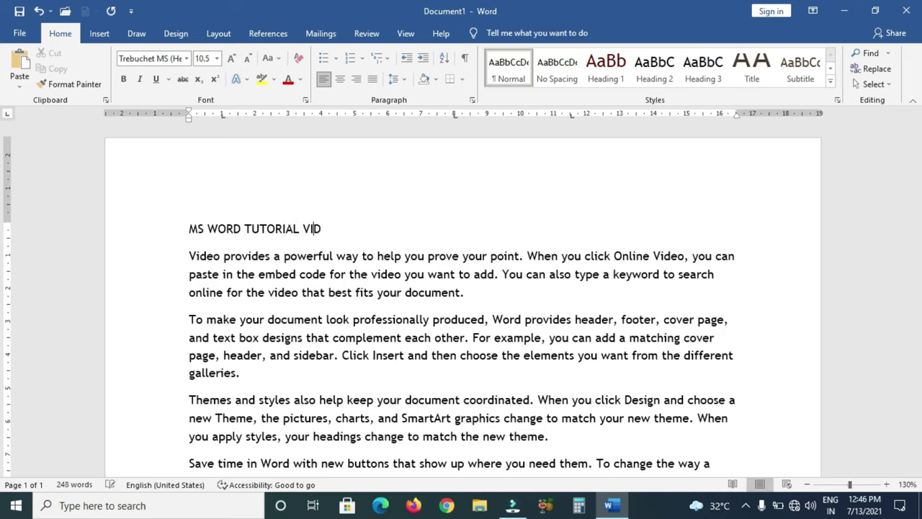
pyautogui.write('EO')
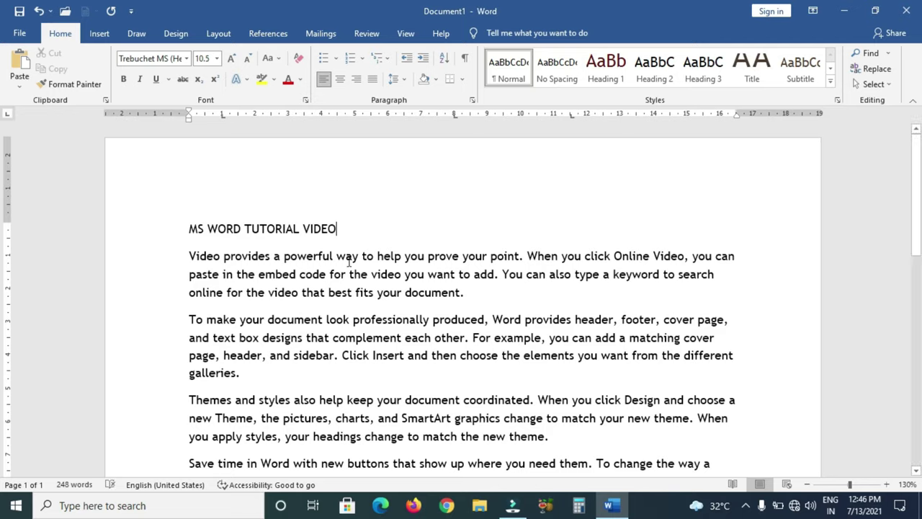
pyautogui.moveTo(186, 231); pyautogui.dragTo(337, 229)
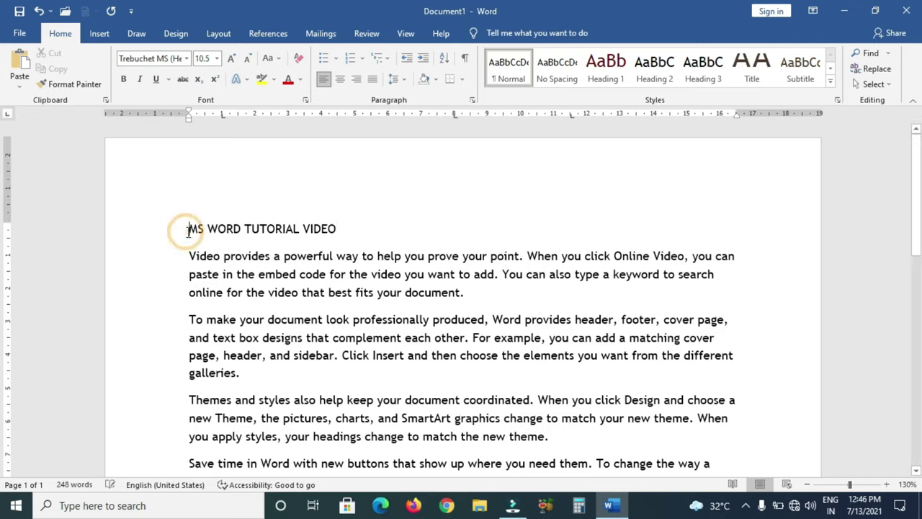
pyautogui.click(358, 228)
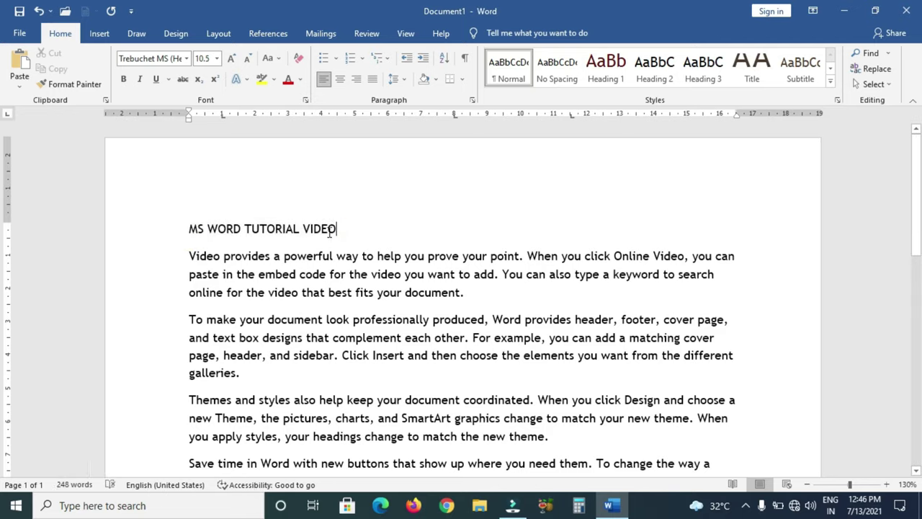
pyautogui.doubleClick(331, 229)
pyautogui.moveTo(353, 232); pyautogui.dragTo(187, 227)
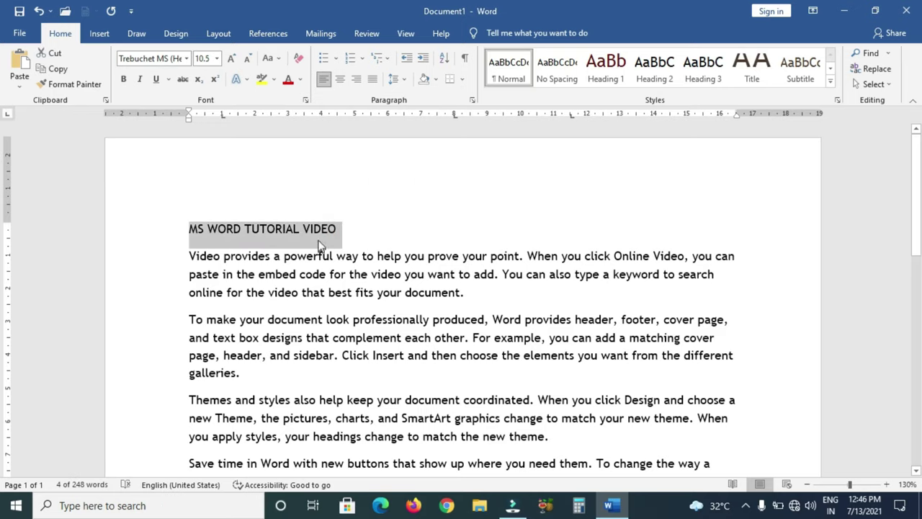
# - Centre the title, grow it to 20 pt, and make it bold
pyautogui.click(356, 79)
pyautogui.click(340, 80)
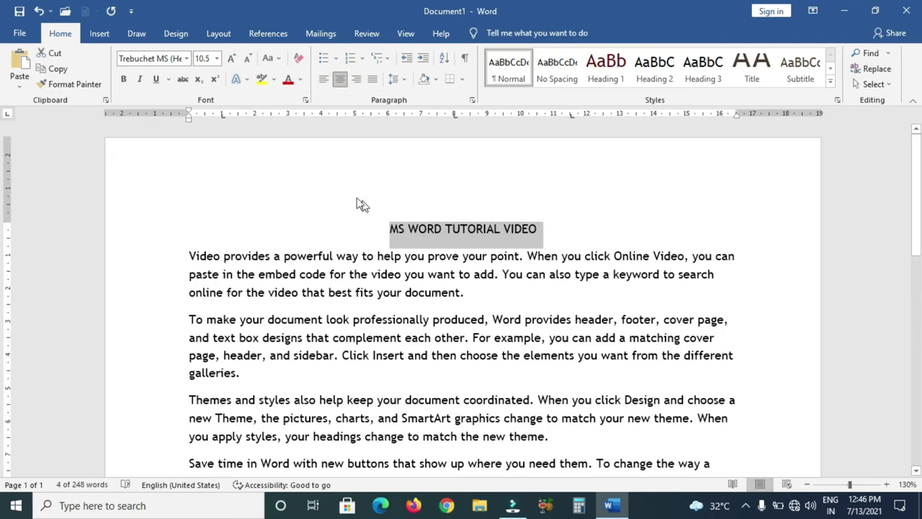
pyautogui.click(233, 57)
pyautogui.click(233, 58)
pyautogui.click(233, 58)
pyautogui.click(233, 57)
pyautogui.click(232, 57)
pyautogui.click(232, 58)
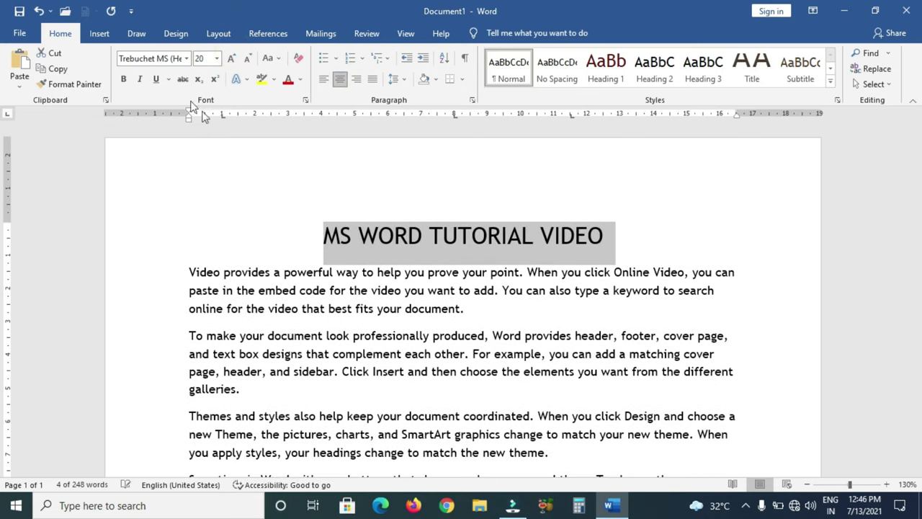
pyautogui.click(124, 80)
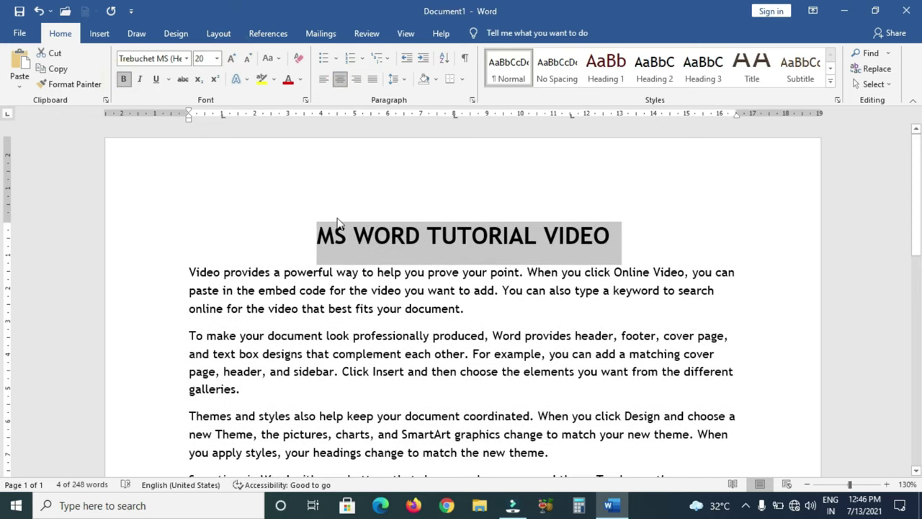
pyautogui.click(701, 235)
pyautogui.moveTo(639, 241); pyautogui.dragTo(319, 229)
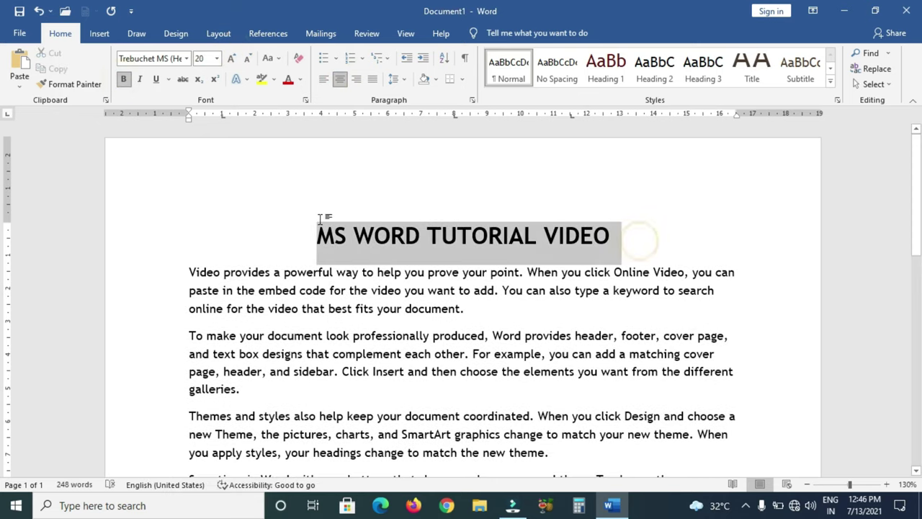
pyautogui.click(644, 206)
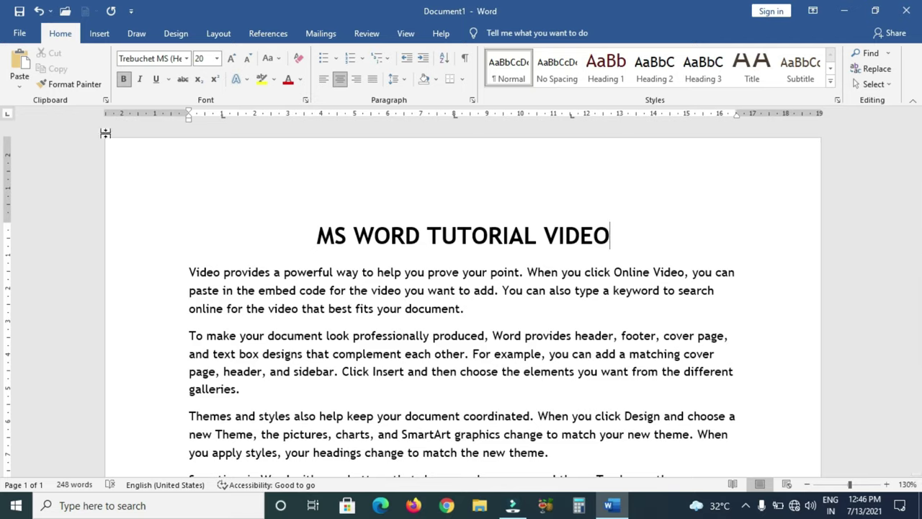
pyautogui.doubleClick(209, 272)
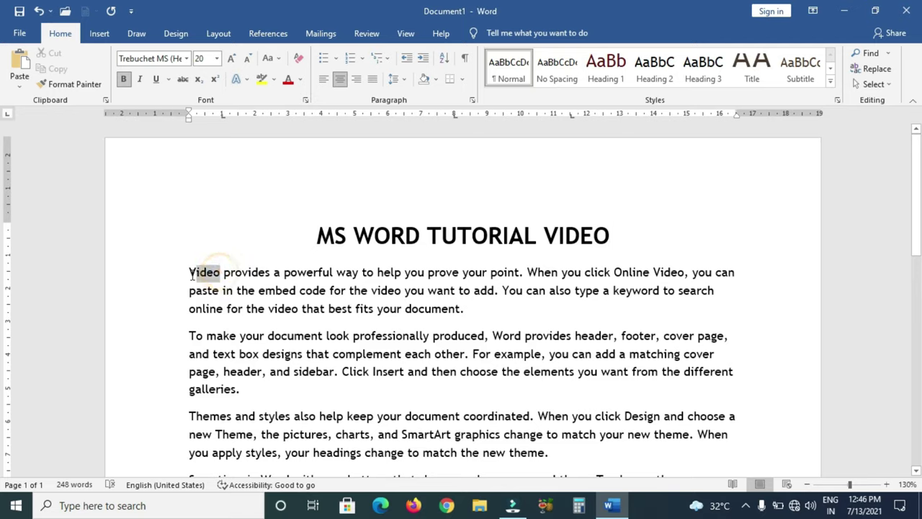
pyautogui.click(289, 82)
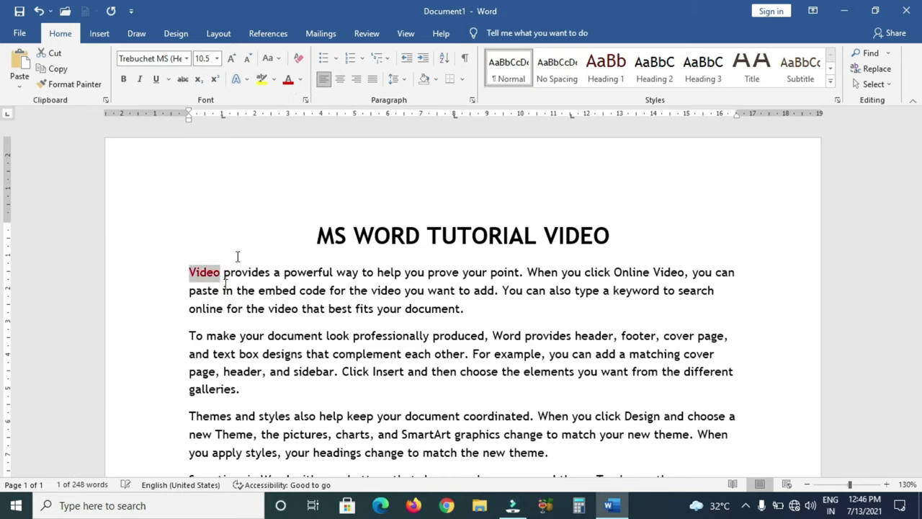
pyautogui.click(84, 88)
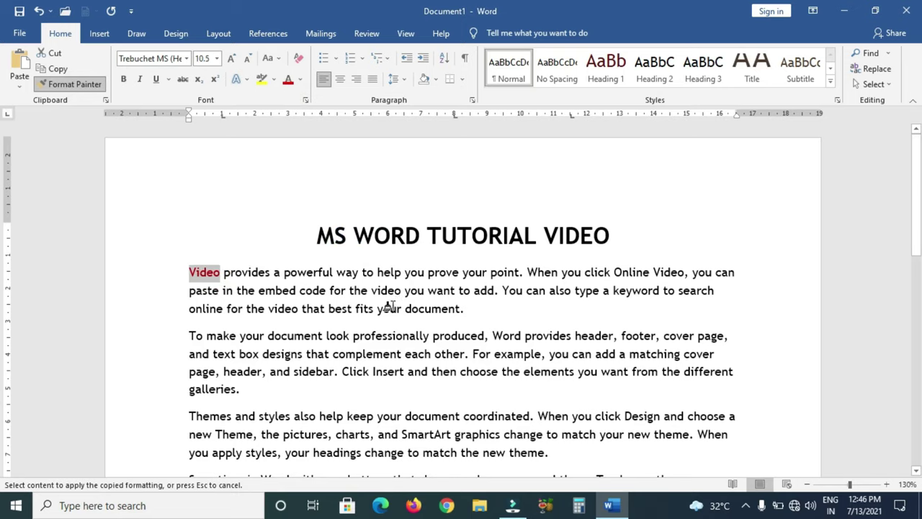
pyautogui.moveTo(376, 308); pyautogui.dragTo(461, 309)
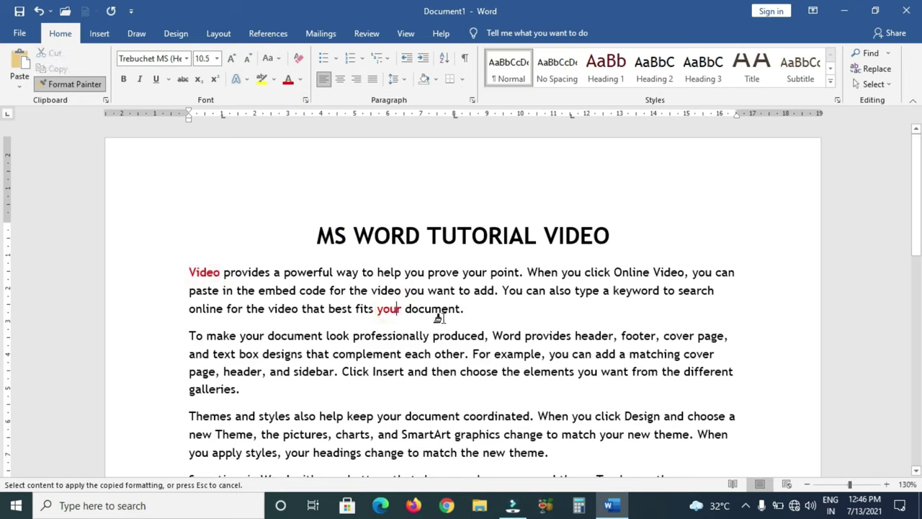
pyautogui.click(516, 370)
pyautogui.moveTo(516, 370); pyautogui.dragTo(575, 372)
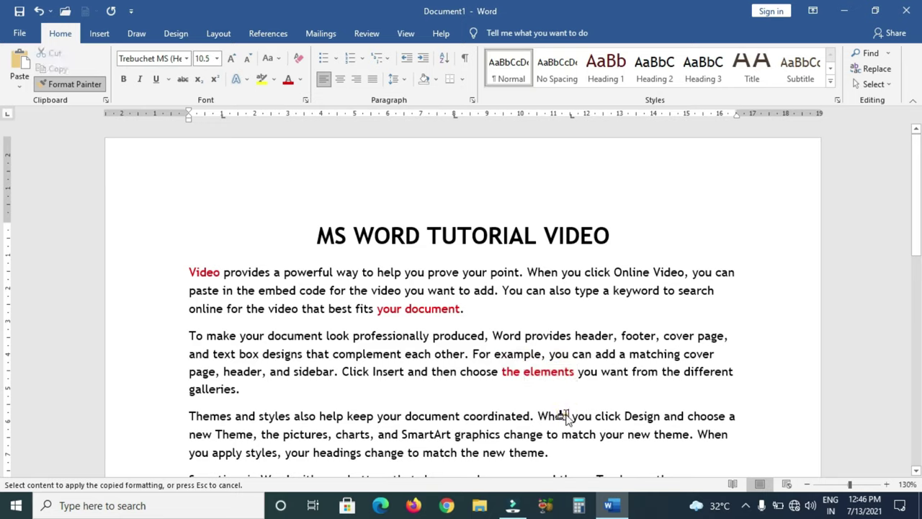
pyautogui.moveTo(539, 417); pyautogui.dragTo(570, 416)
pyautogui.click(624, 432)
pyautogui.click(621, 432)
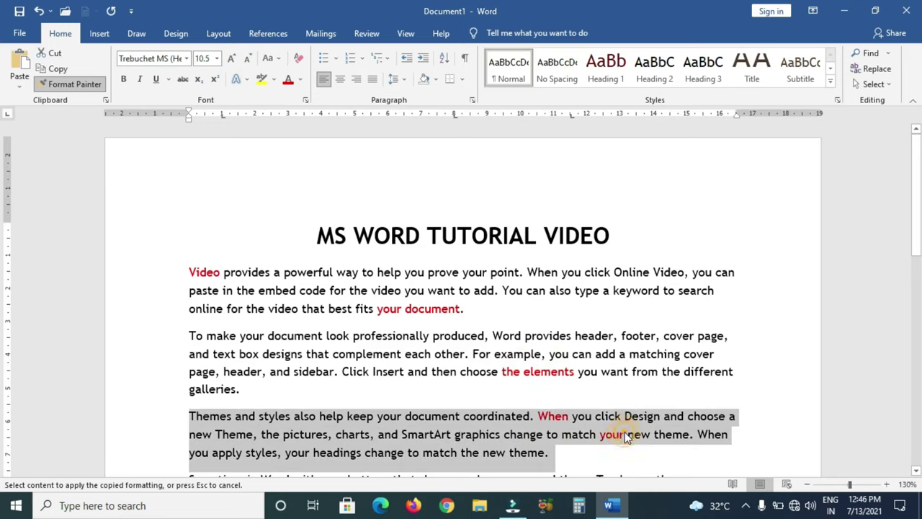
pyautogui.click(39, 11)
pyautogui.click(39, 12)
pyautogui.click(40, 12)
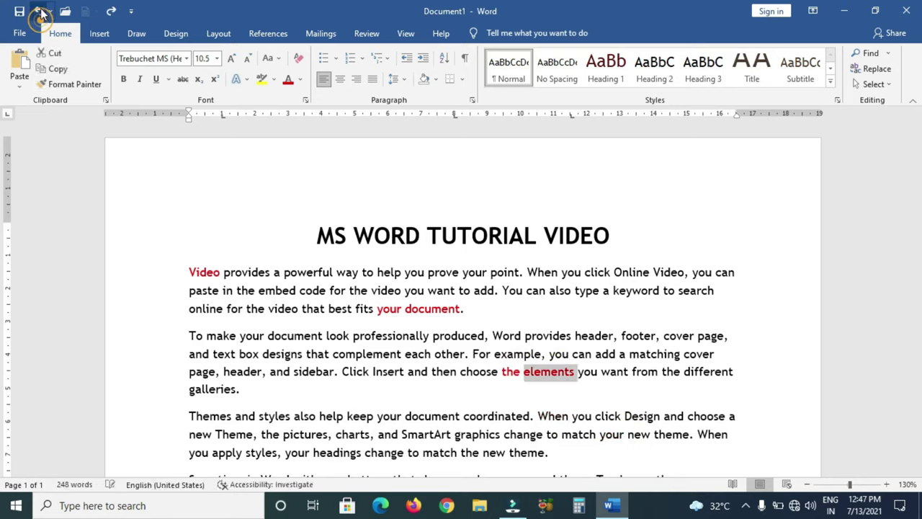
pyautogui.click(39, 11)
pyautogui.click(40, 12)
pyautogui.click(40, 12)
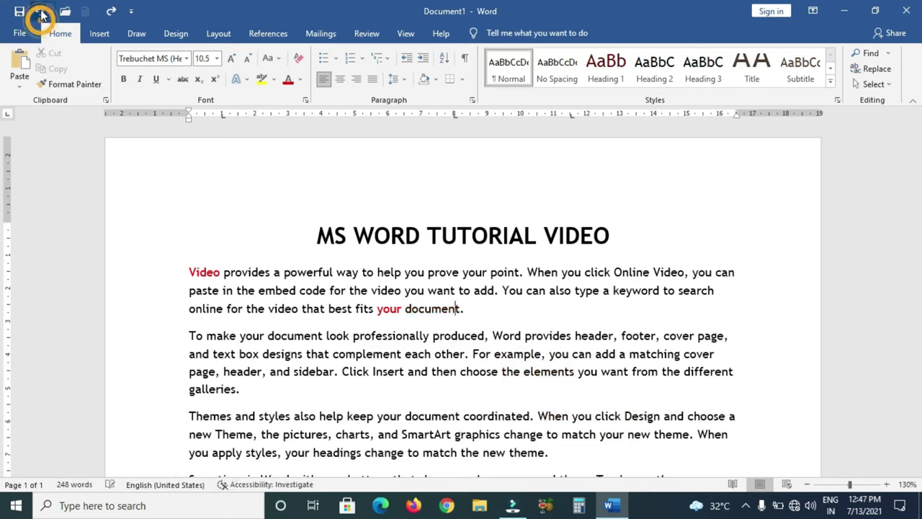
pyautogui.click(40, 12)
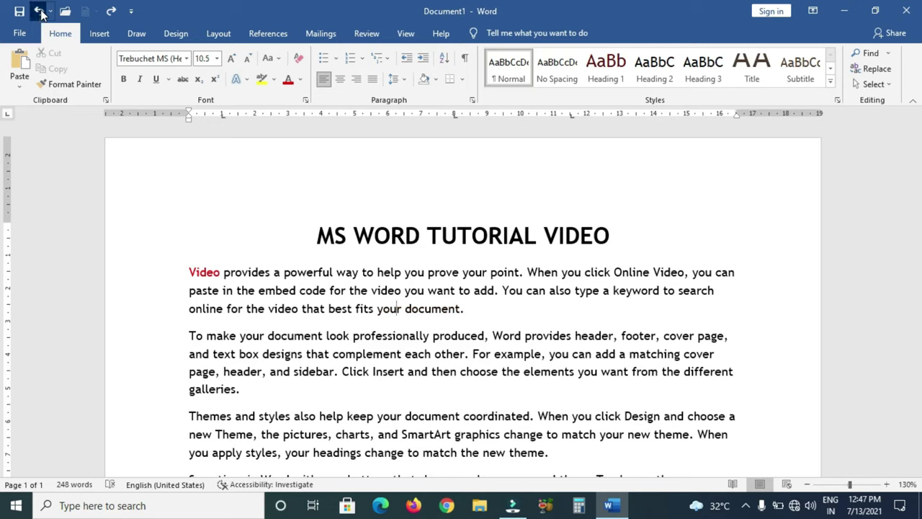
pyautogui.click(40, 11)
pyautogui.click(40, 12)
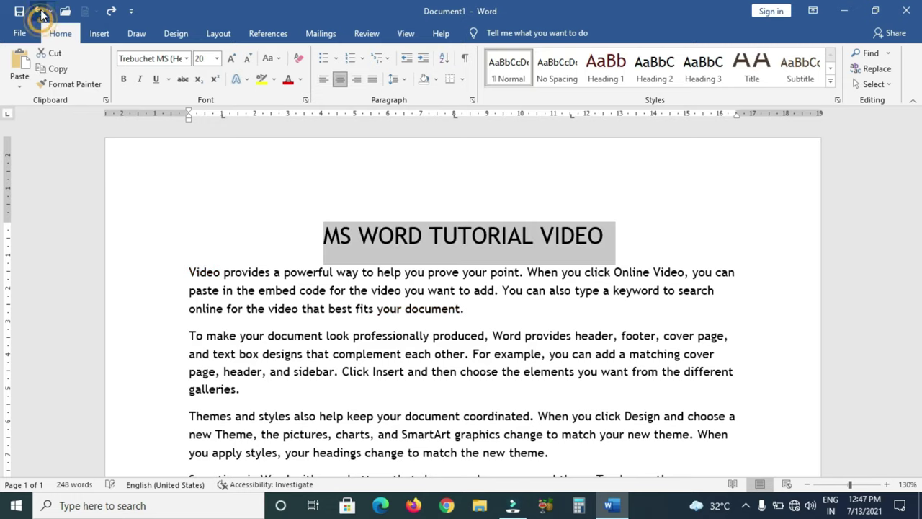
pyautogui.click(111, 10)
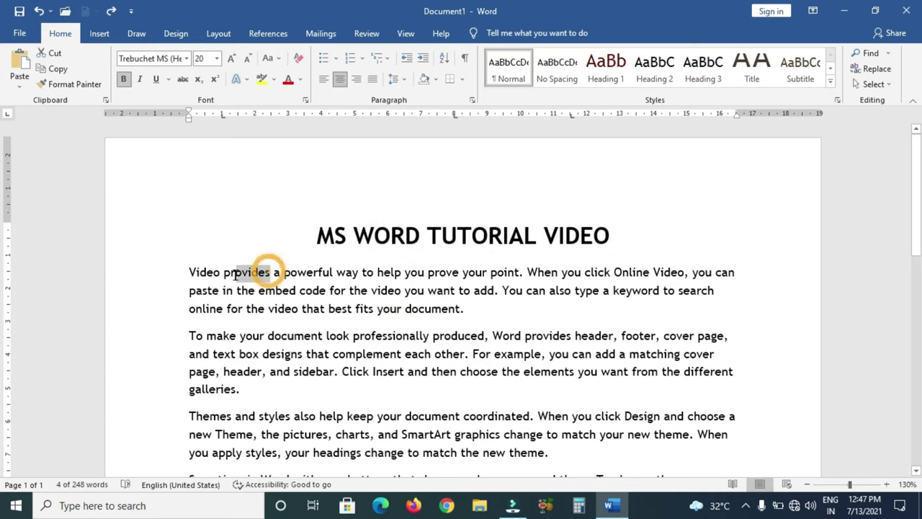
# - Make provides red Arial Black, then Format Paint that style onto choose and theme
pyautogui.moveTo(271, 272); pyautogui.dragTo(227, 280)
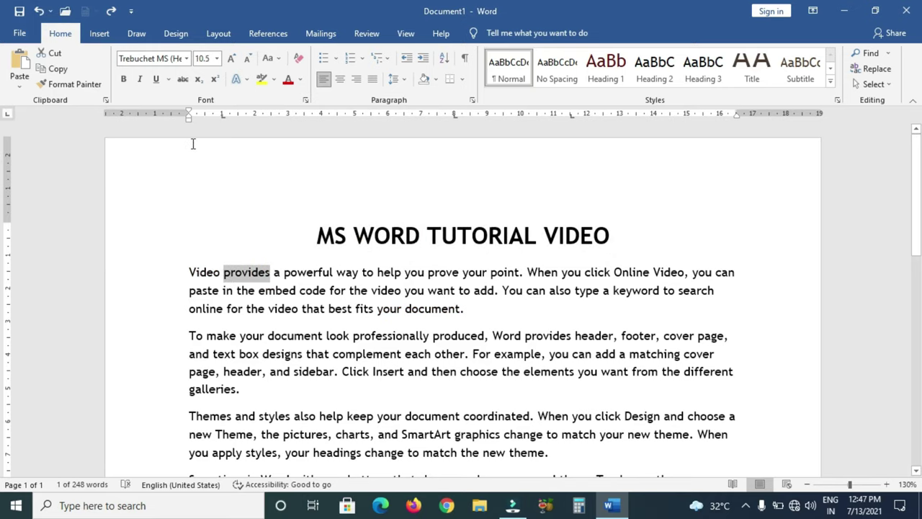
pyautogui.click(186, 59)
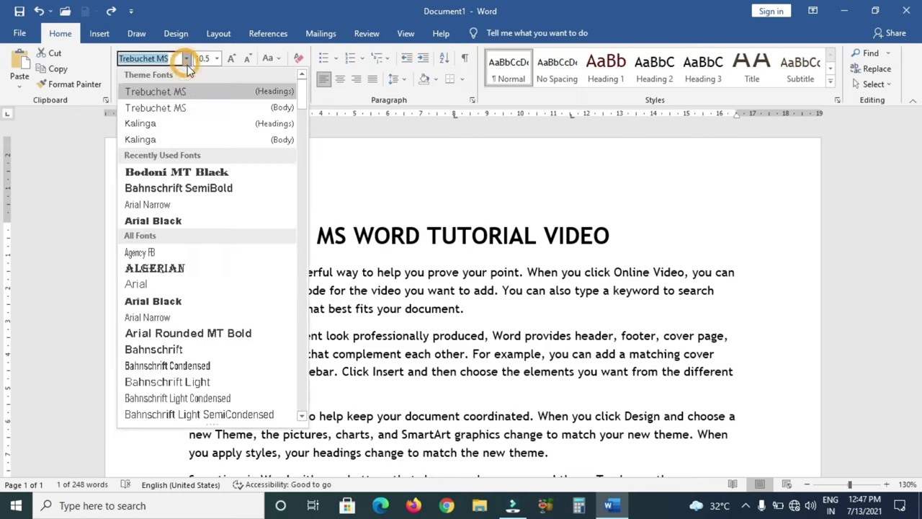
pyautogui.click(166, 221)
pyautogui.click(286, 80)
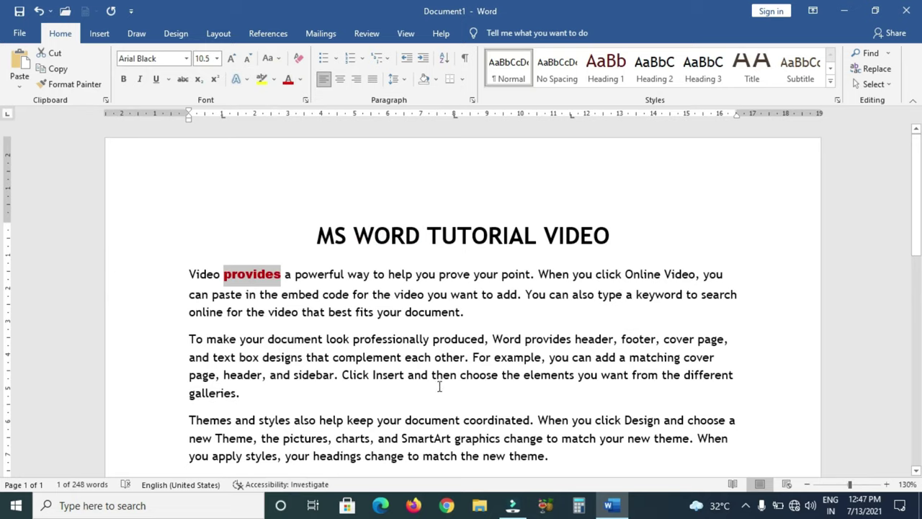
pyautogui.click(71, 84)
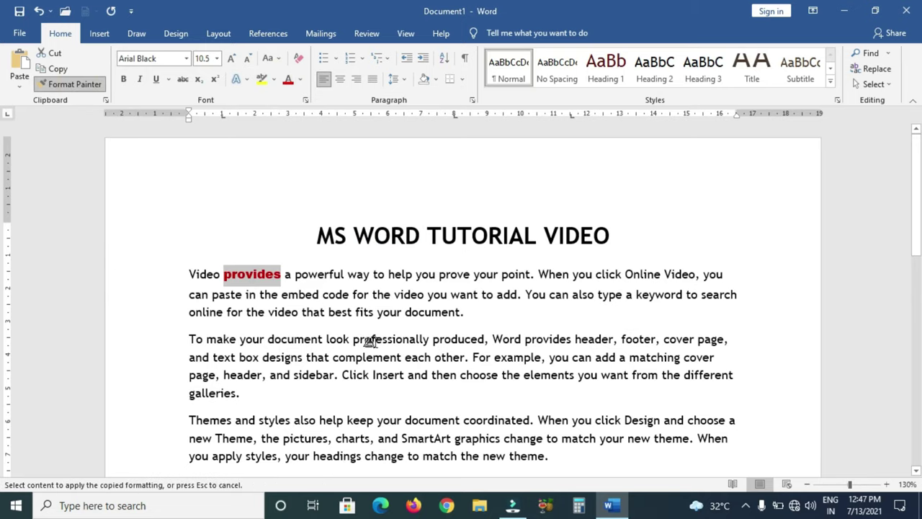
pyautogui.click(486, 375)
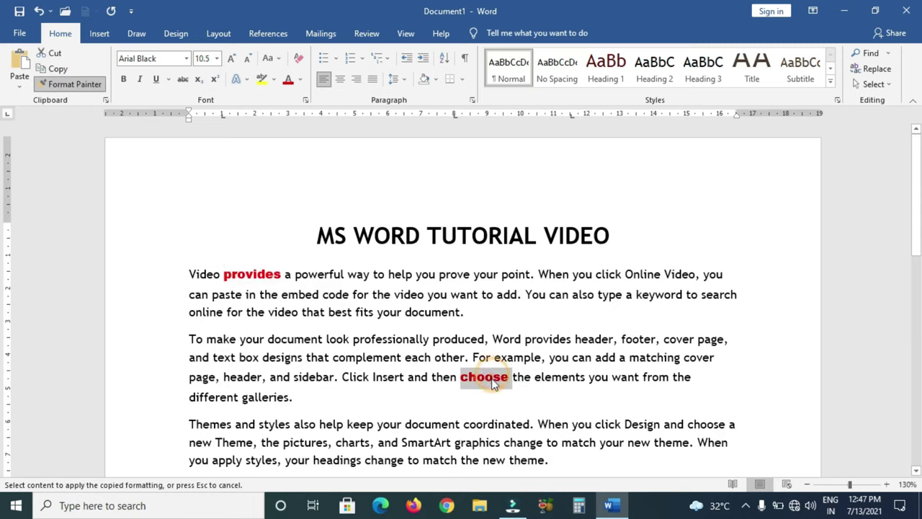
pyautogui.tripleClick(545, 460)
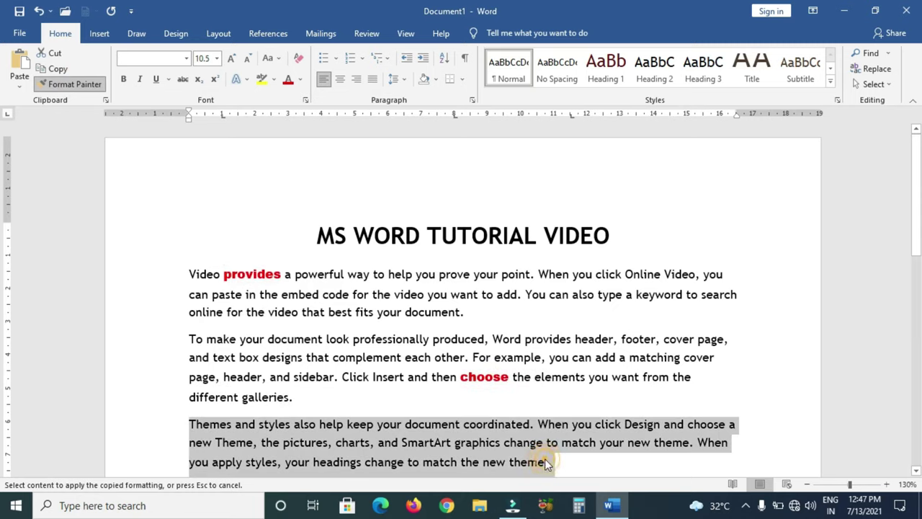
pyautogui.click(534, 465)
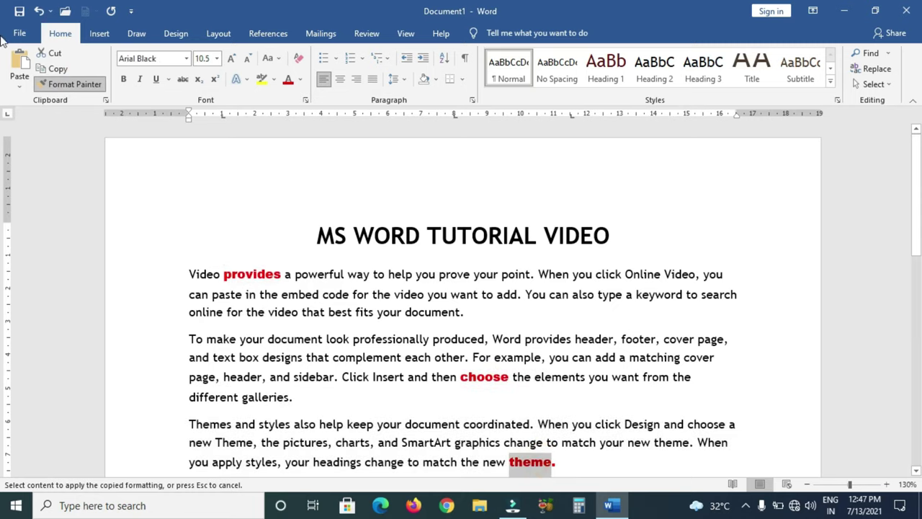
# - Undo the copied formatting so provides, choose and theme return to plain body text
pyautogui.click(38, 13)
pyautogui.click(38, 13)
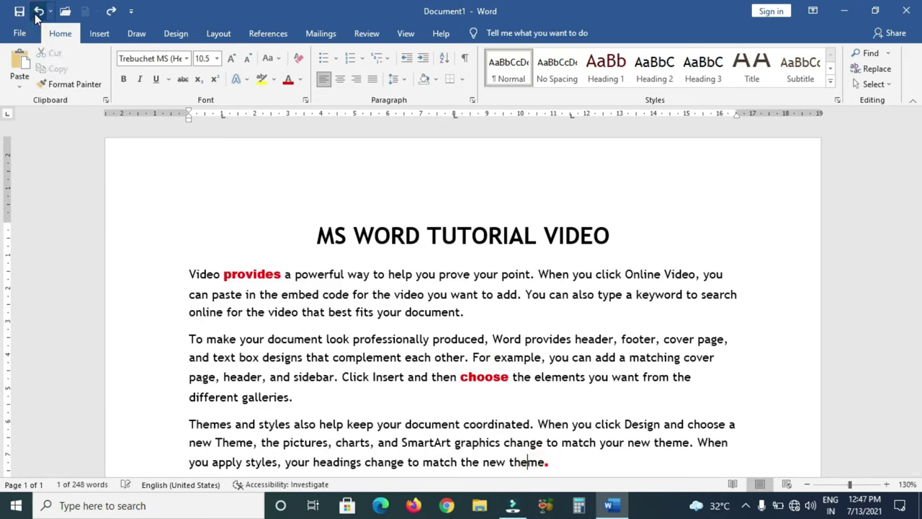
pyautogui.click(37, 13)
pyautogui.click(38, 13)
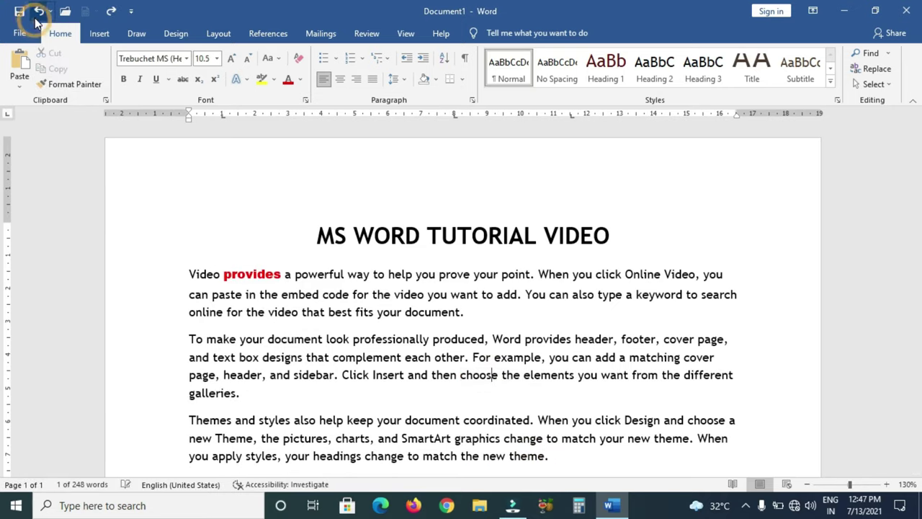
pyautogui.click(37, 13)
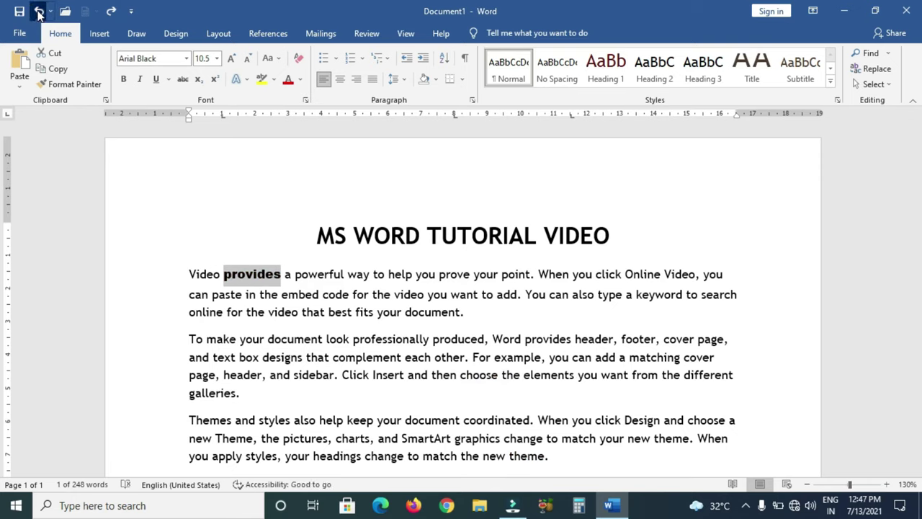
pyautogui.click(38, 10)
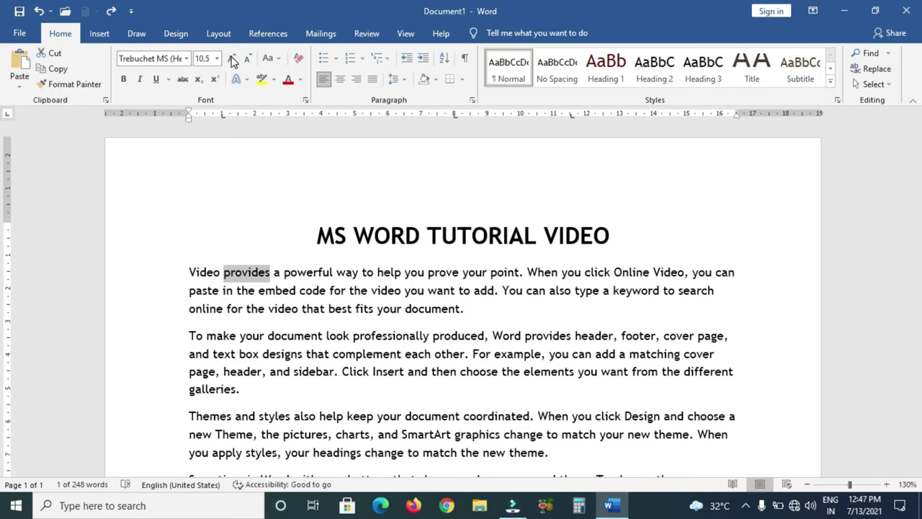
pyautogui.click(301, 81)
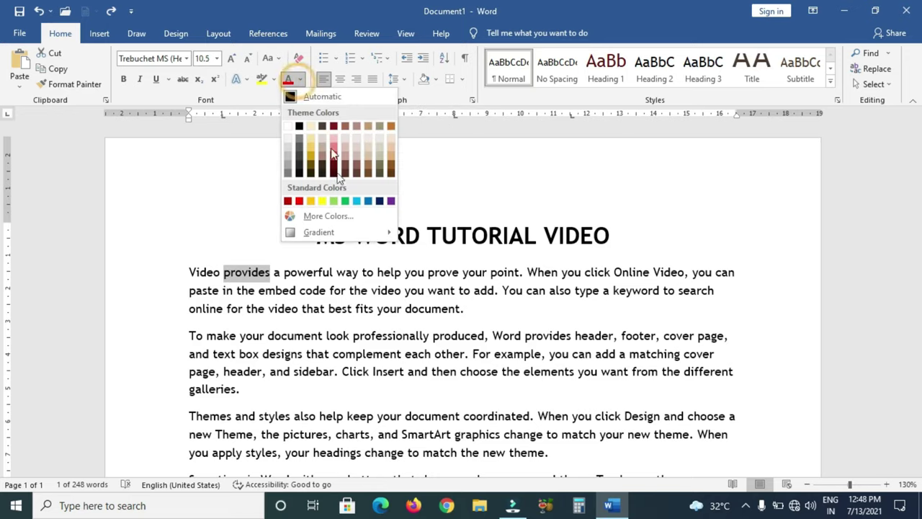
pyautogui.click(257, 188)
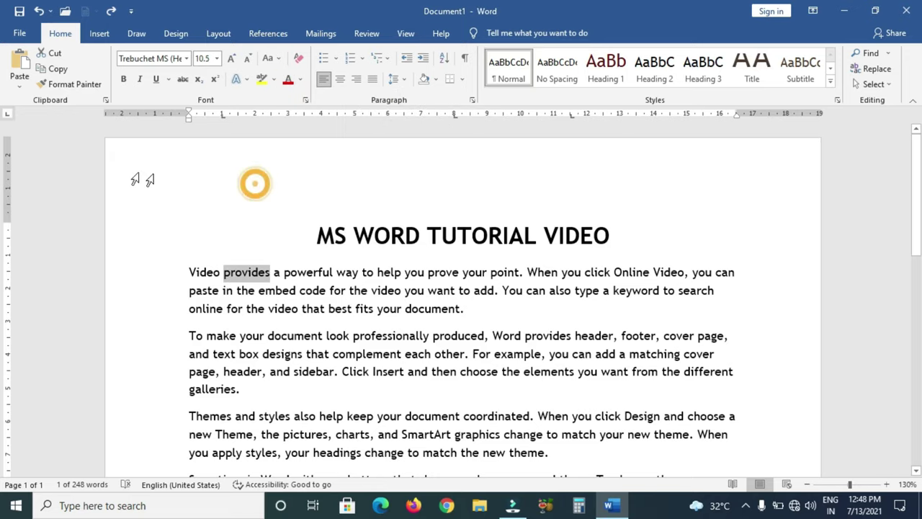
# - Open the Clipboard pane and copy WORD from the title and the word your
pyautogui.click(106, 103)
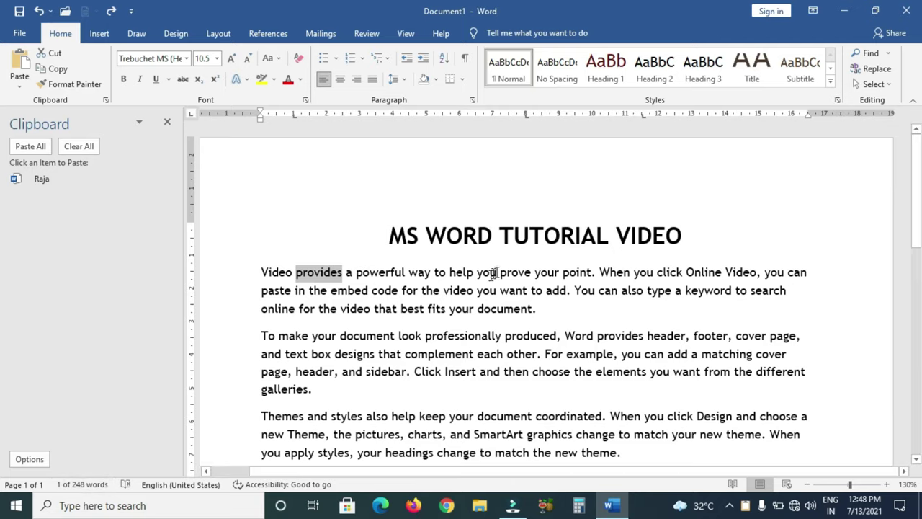
pyautogui.doubleClick(459, 235)
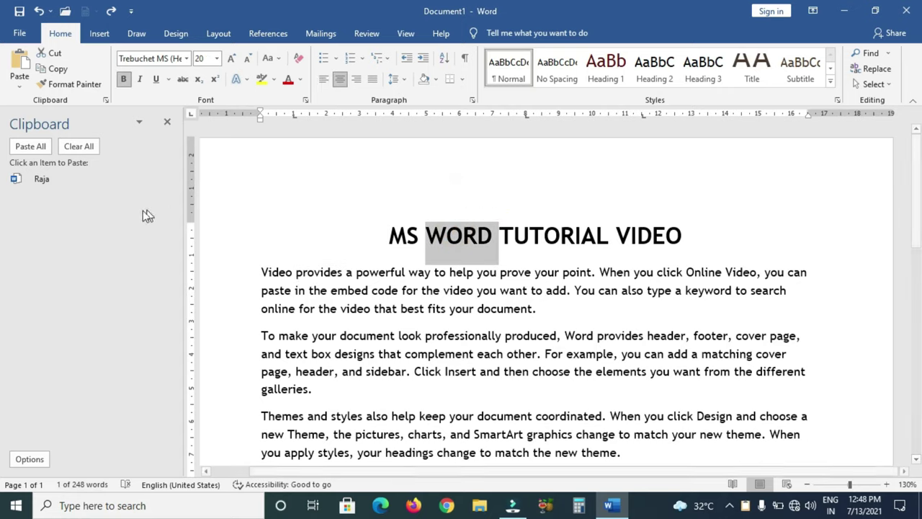
pyautogui.click(56, 69)
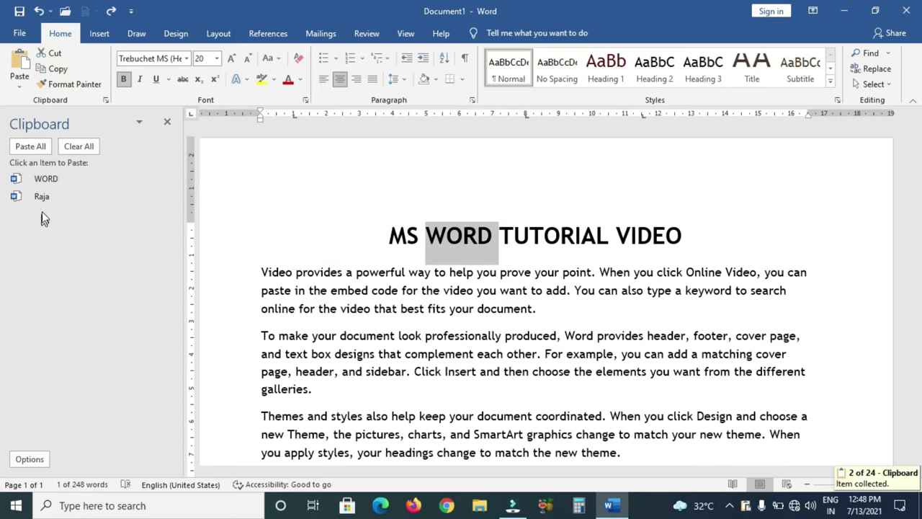
pyautogui.doubleClick(462, 308)
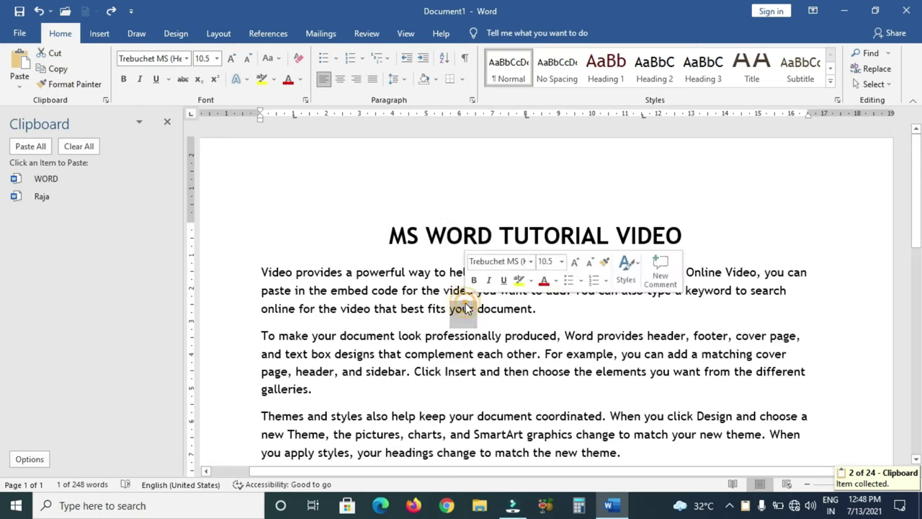
pyautogui.click(56, 69)
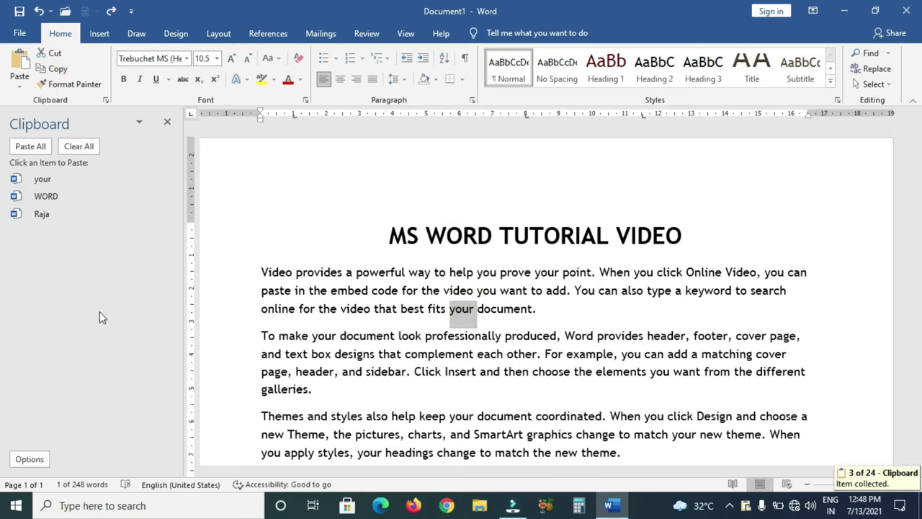
# - Paste WORD and the stored first name from the clipboard on separate lines below the list
pyautogui.scroll(-5, 216, 263)
pyautogui.scroll(-5, 216, 263)
pyautogui.click(216, 208)
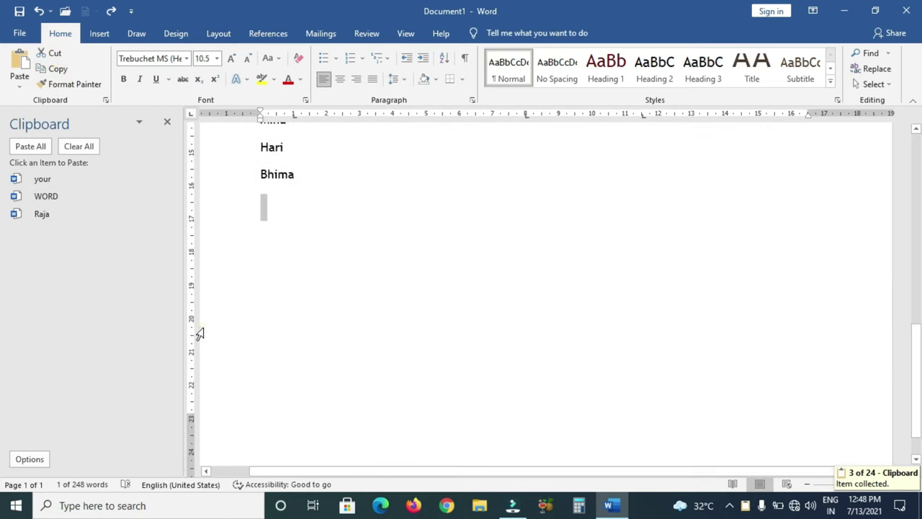
pyautogui.click(503, 200)
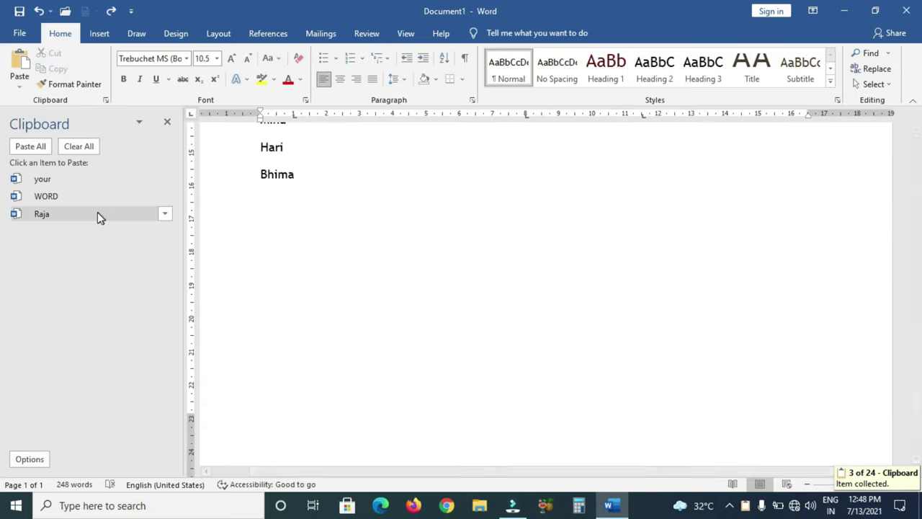
pyautogui.click(75, 196)
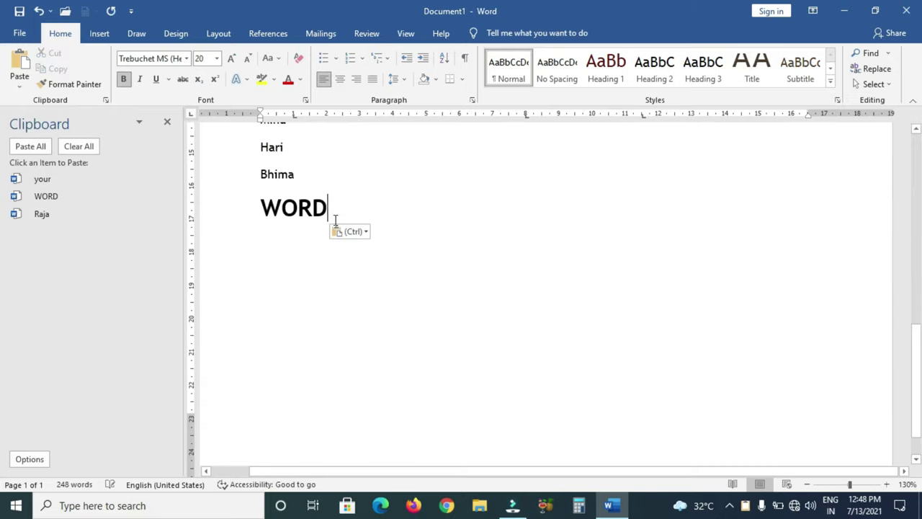
pyautogui.click(319, 299)
pyautogui.press('Return')
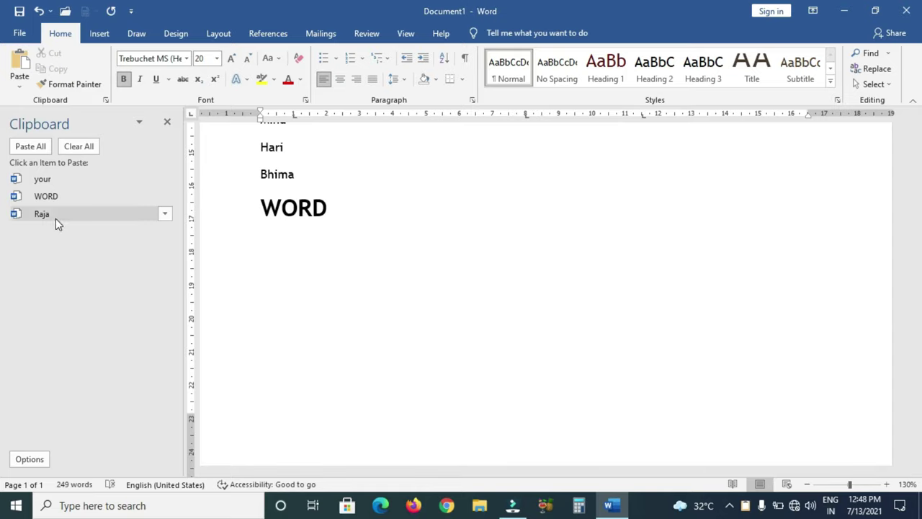
pyautogui.click(52, 216)
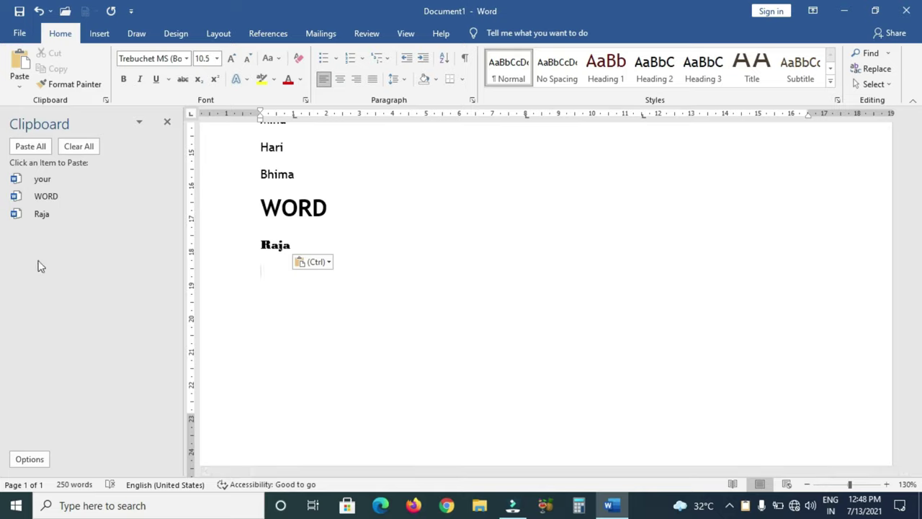
pyautogui.scroll(-1, 297, 449)
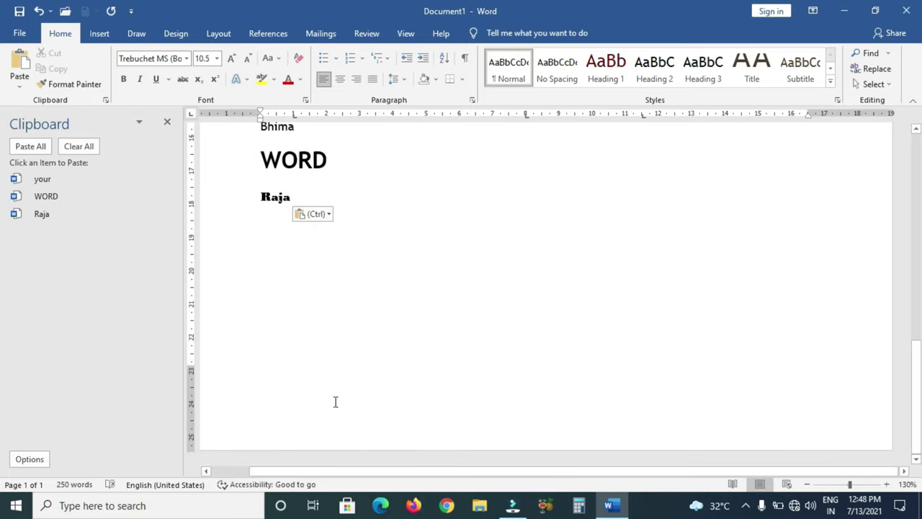
pyautogui.scroll(3, 338, 389)
pyautogui.scroll(4, 340, 375)
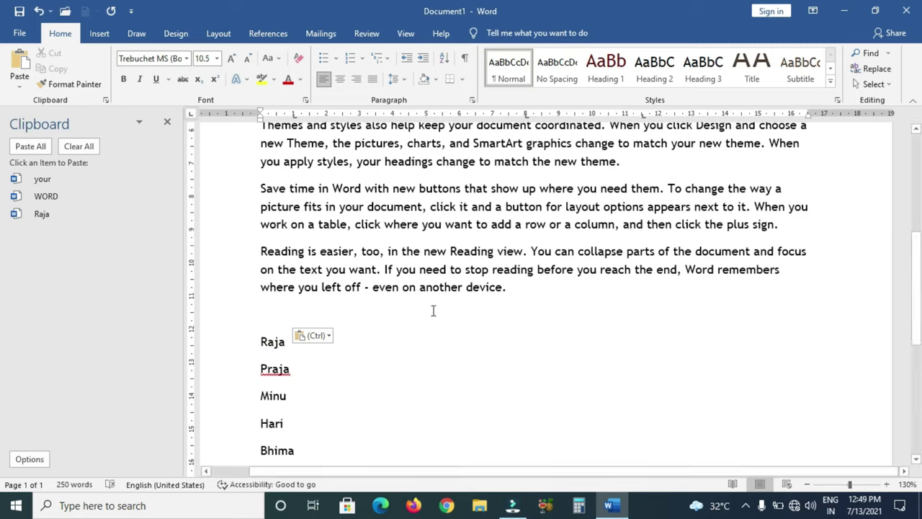
# - Copy the second name, Praja, and paste it from the Clipboard pane below Raja at the list's end
pyautogui.doubleClick(276, 368)
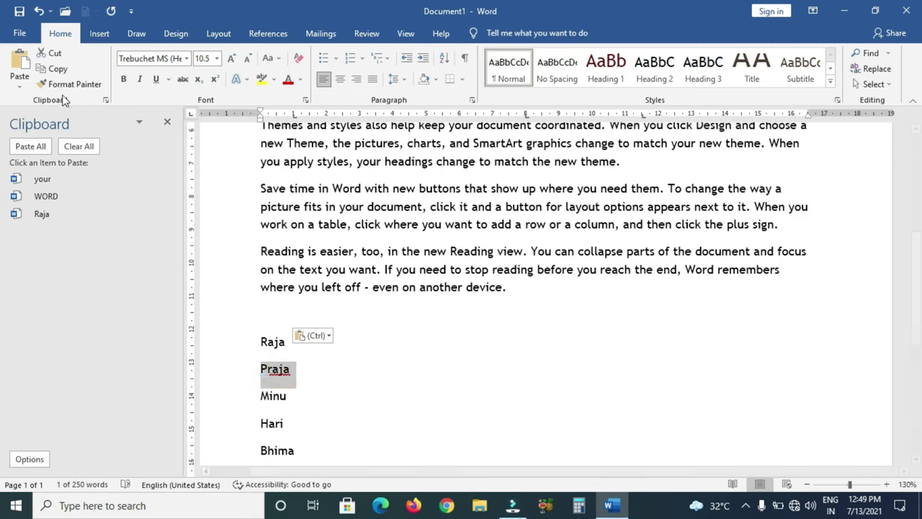
pyautogui.click(57, 68)
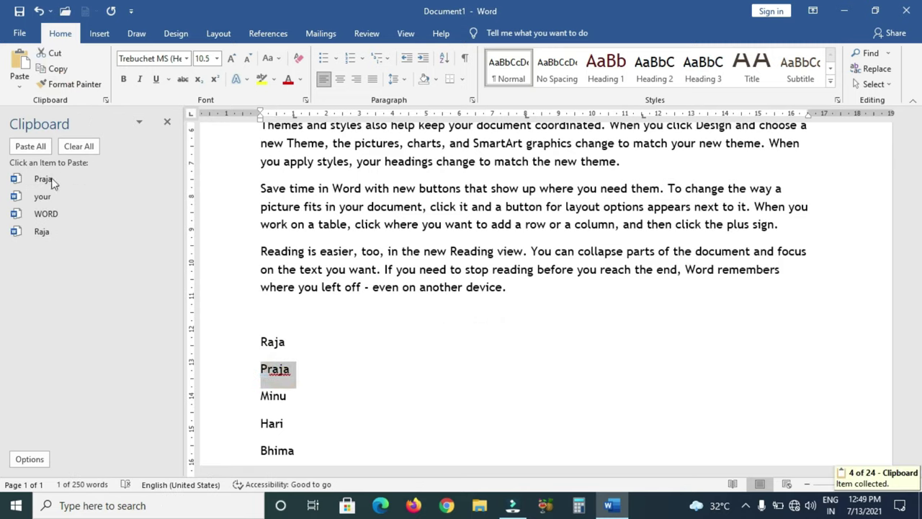
pyautogui.click(383, 345)
pyautogui.scroll(-5, 401, 392)
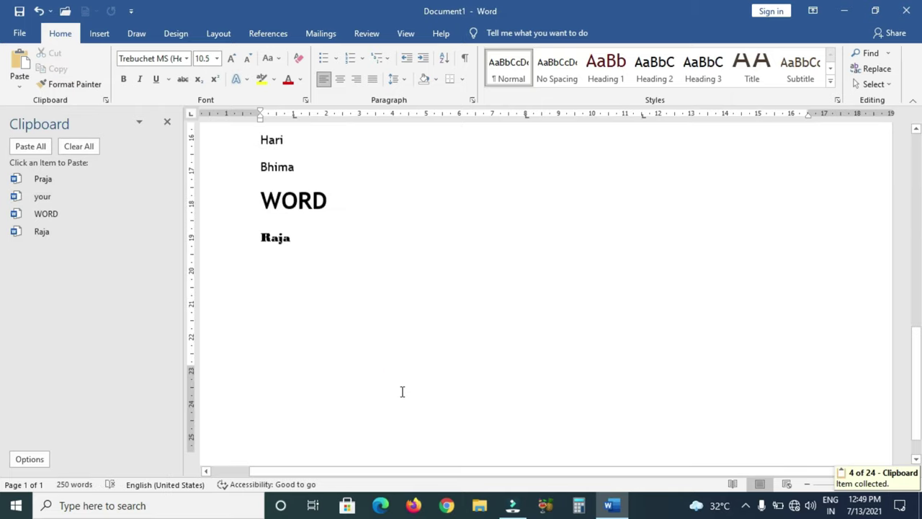
pyautogui.scroll(-1, 401, 391)
pyautogui.click(267, 350)
pyautogui.click(319, 278)
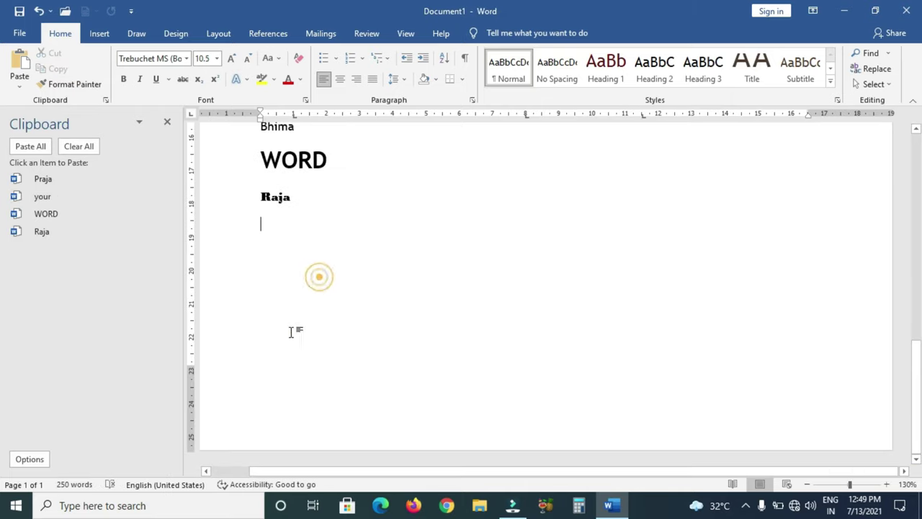
pyautogui.click(50, 179)
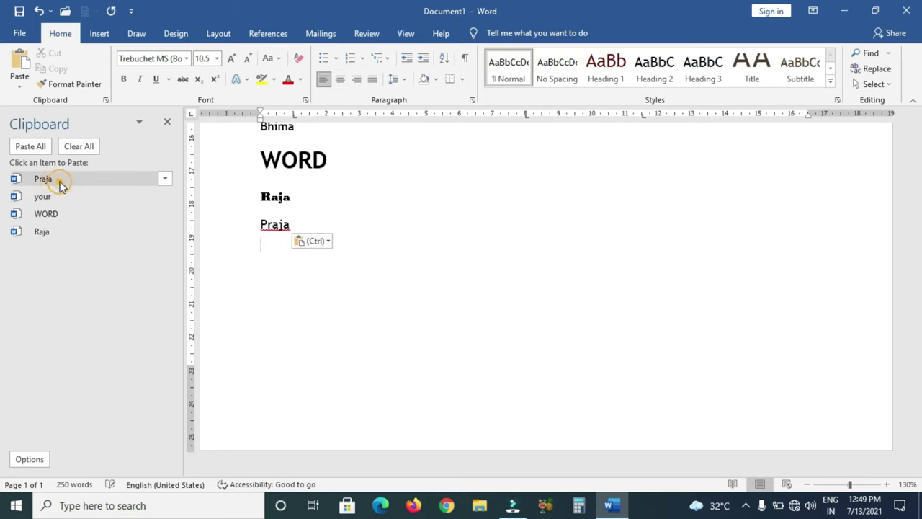
# - Clear all items from the Clipboard pane and close it
pyautogui.scroll(3, 415, 261)
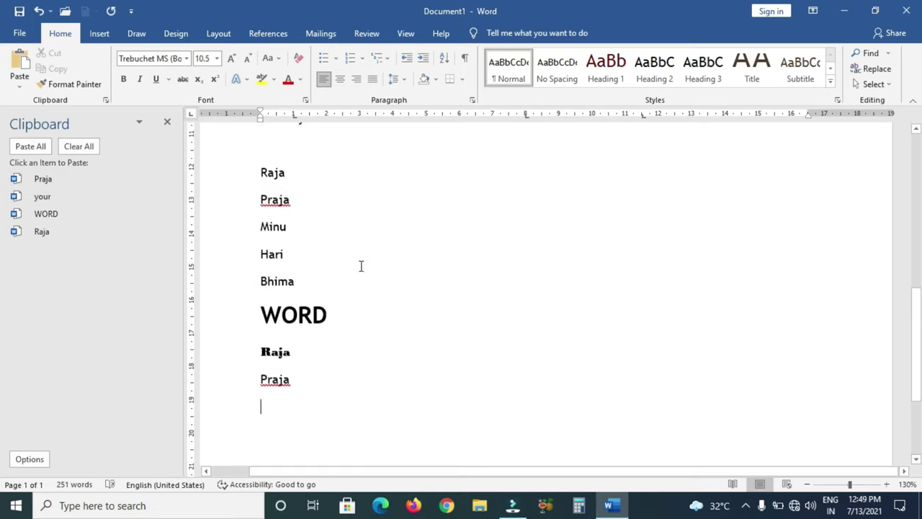
pyautogui.click(79, 147)
pyautogui.click(79, 147)
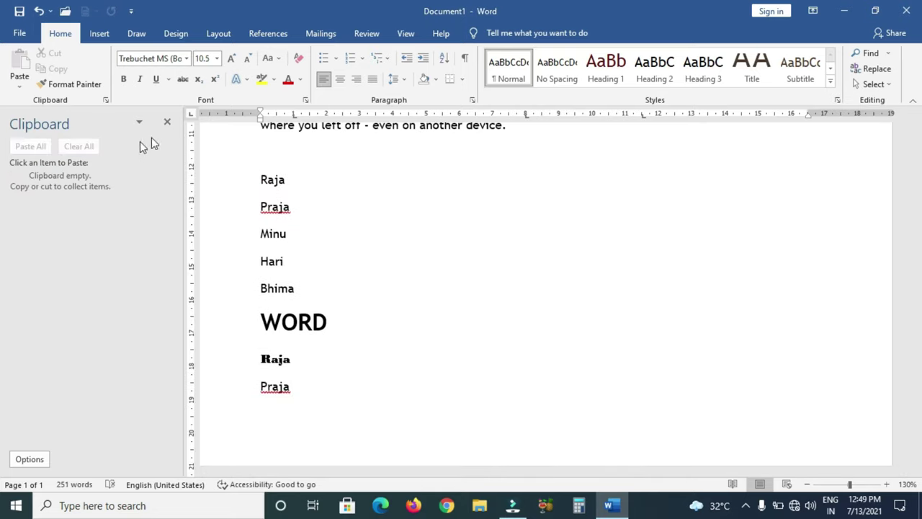
pyautogui.click(169, 122)
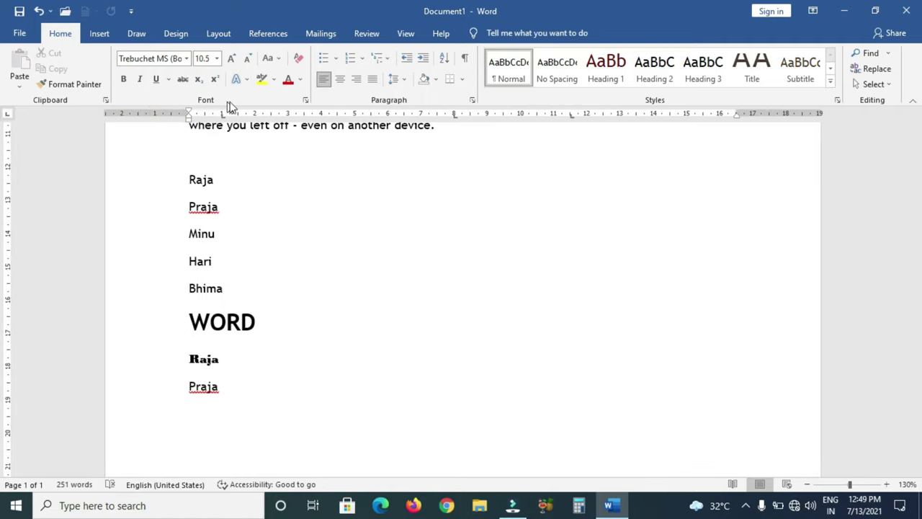
# - Return to the top of the document and try selecting the title line with triple-clicks
pyautogui.hotkey('shift', 'F5')
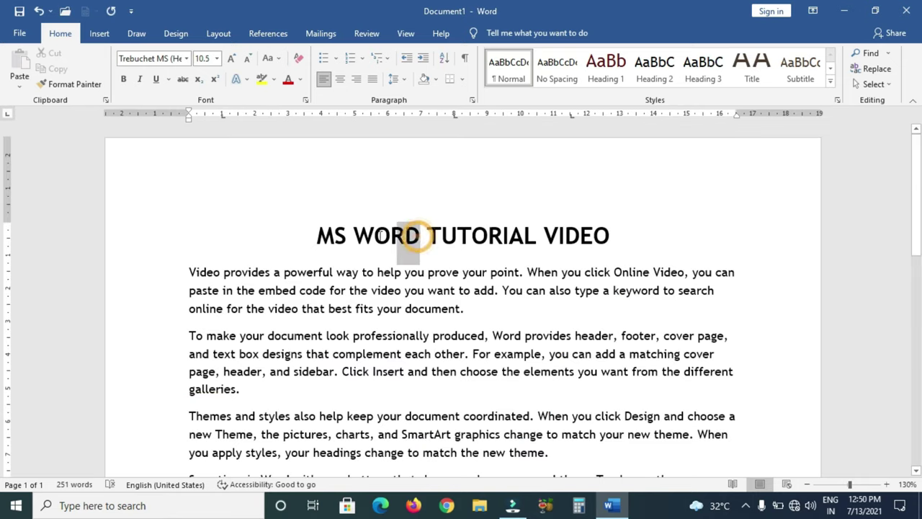
pyautogui.doubleClick(416, 240)
pyautogui.click(375, 307)
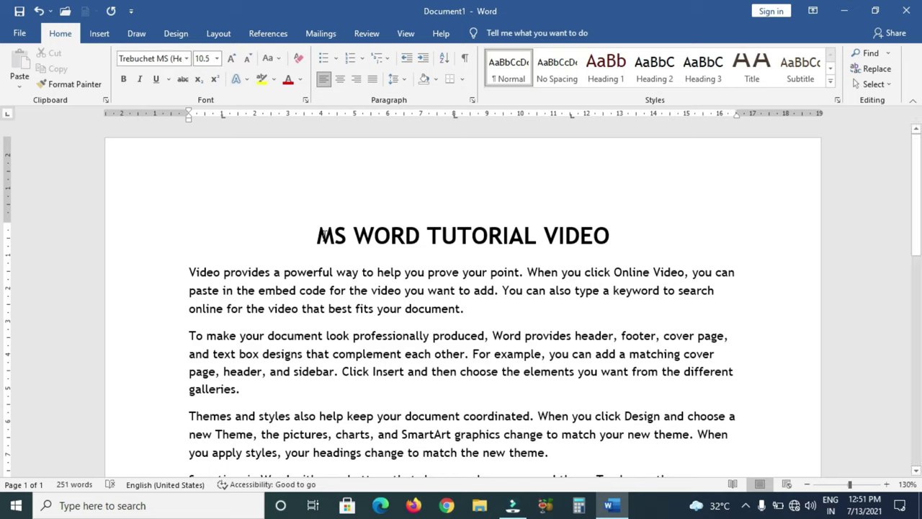
pyautogui.tripleClick(322, 234)
pyautogui.click(252, 247)
pyautogui.click(328, 236)
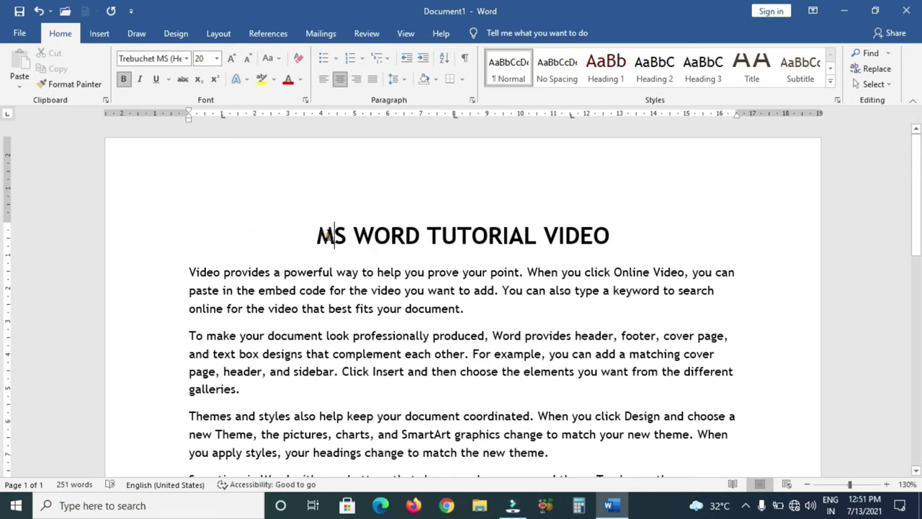
pyautogui.tripleClick(327, 236)
pyautogui.tripleClick(328, 236)
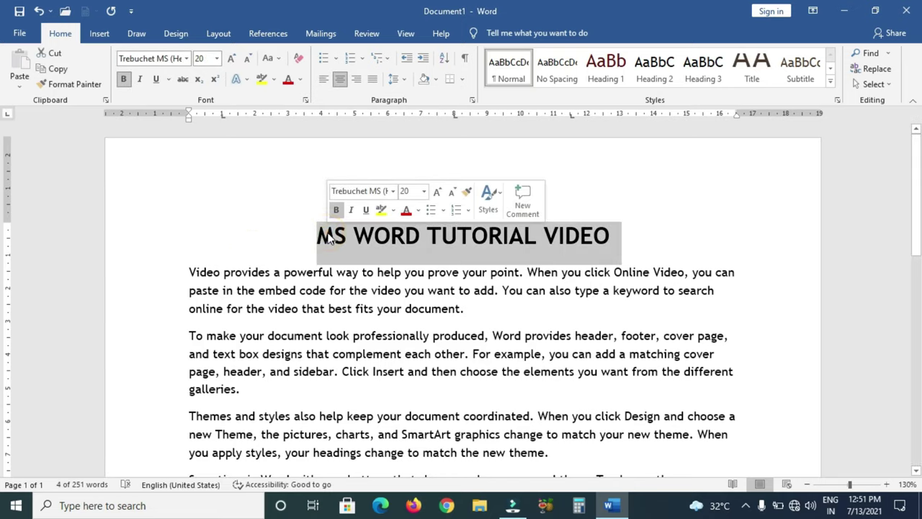
# - Select all of MS WORD TUTORIAL VIDEO by double-clicking MS and dragging across the title
pyautogui.doubleClick(328, 237)
pyautogui.doubleClick(328, 235)
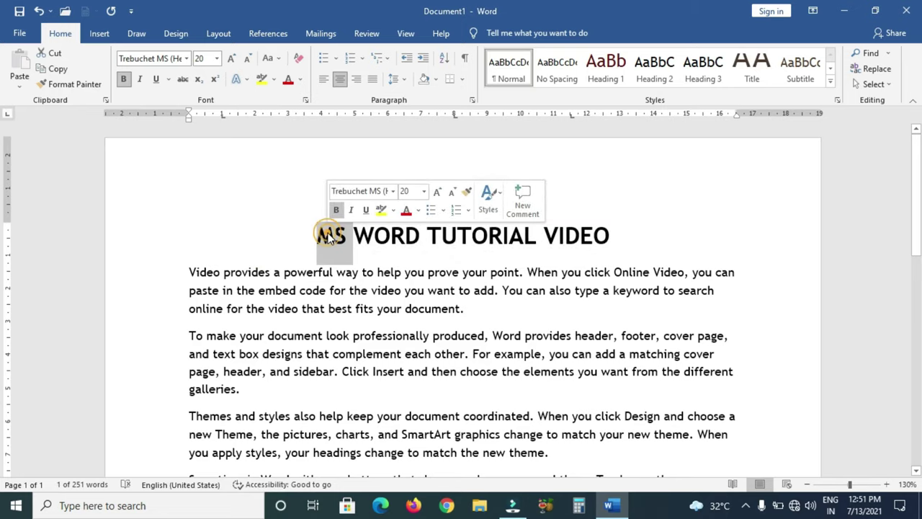
pyautogui.tripleClick(328, 236)
pyautogui.tripleClick(325, 235)
pyautogui.click(288, 232)
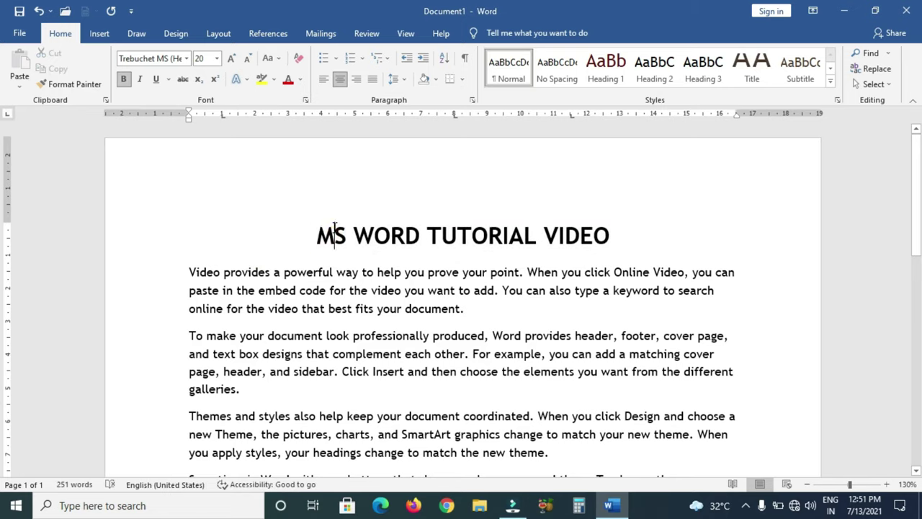
pyautogui.doubleClick(334, 232)
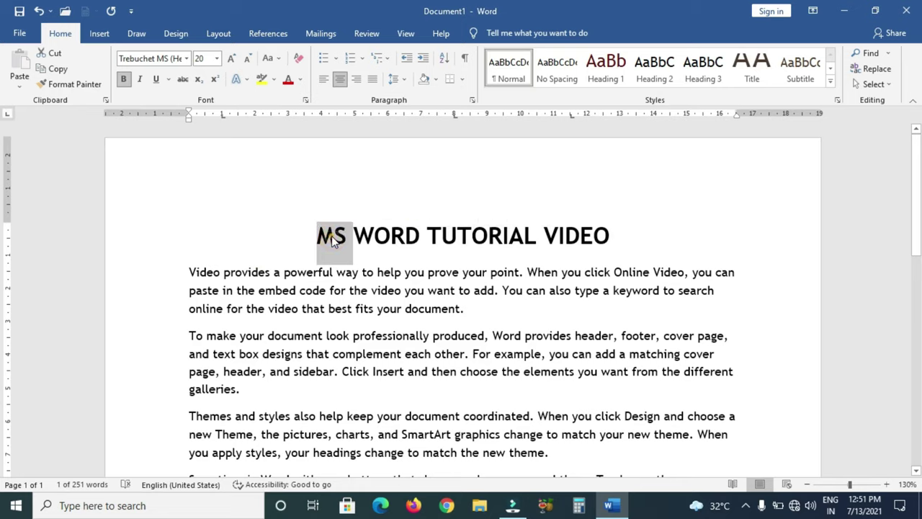
pyautogui.moveTo(333, 241); pyautogui.dragTo(744, 230)
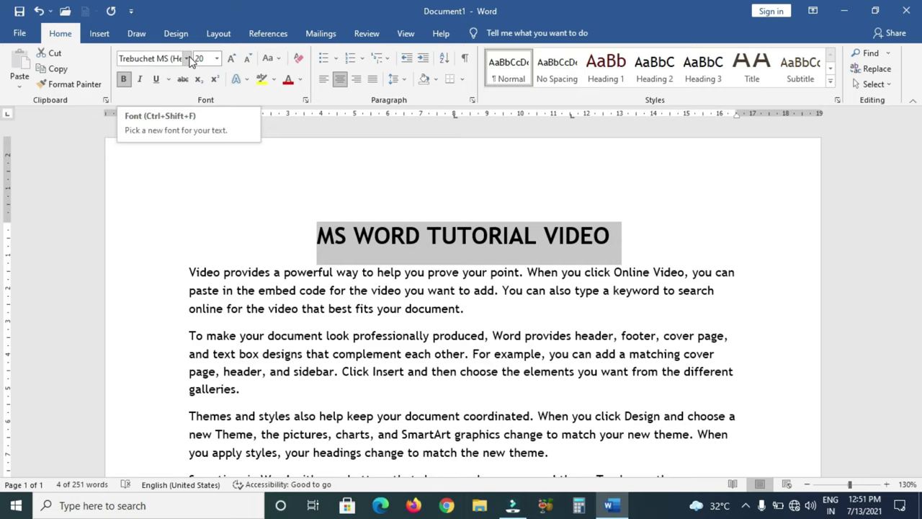
# - Change the MS WORD TUTORIAL VIDEO title font from Trebuchet MS to Arial Black
pyautogui.click(186, 58)
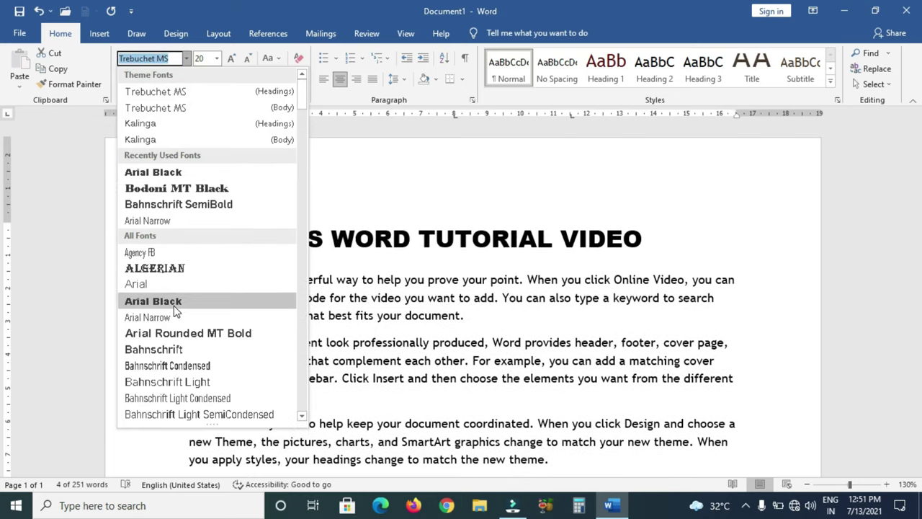
pyautogui.click(175, 302)
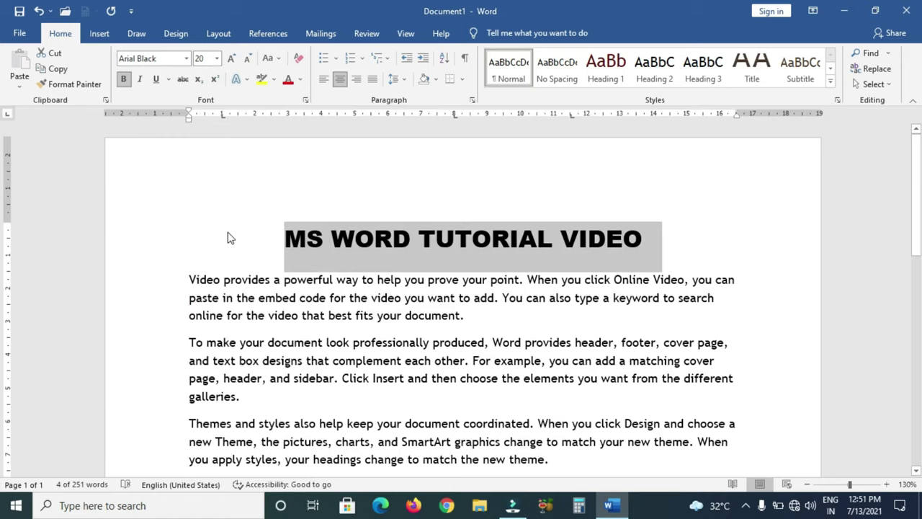
pyautogui.click(186, 59)
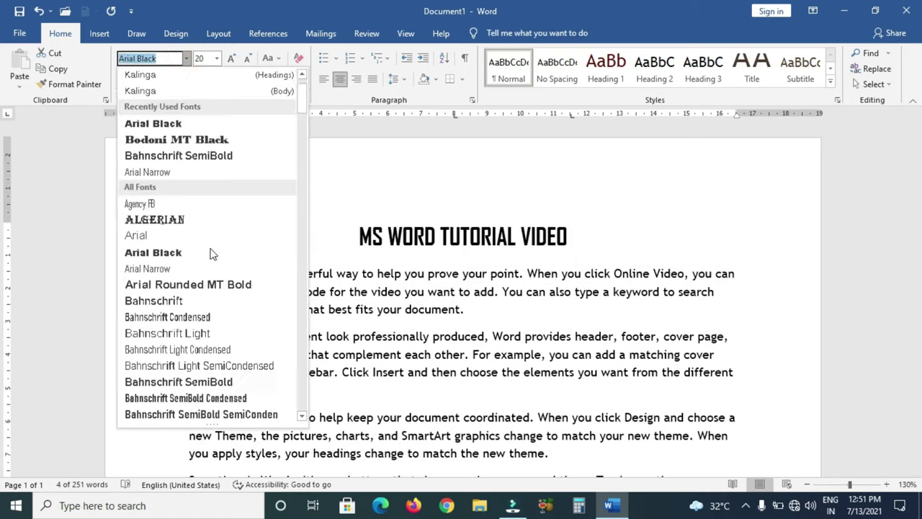
pyautogui.scroll(-6, 212, 253)
pyautogui.scroll(-5, 213, 253)
pyautogui.scroll(3, 206, 248)
pyautogui.scroll(8, 206, 249)
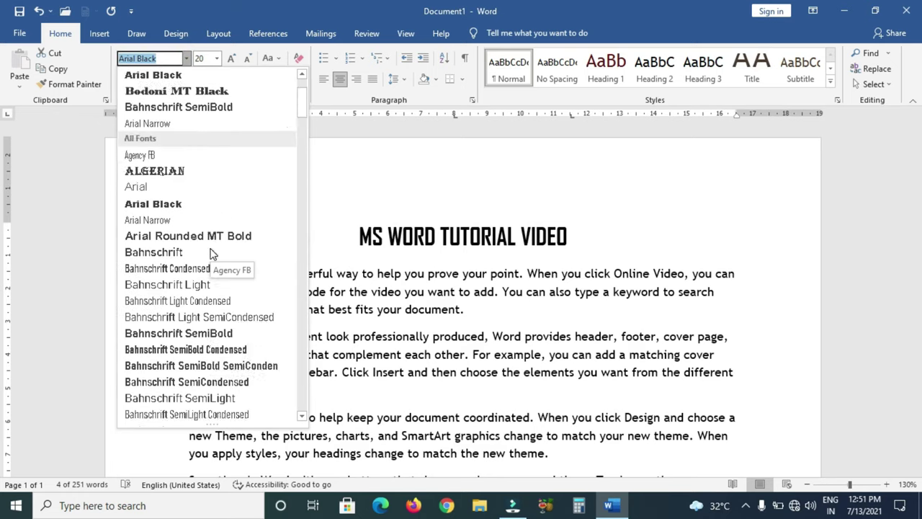
pyautogui.scroll(3, 202, 249)
pyautogui.click(518, 173)
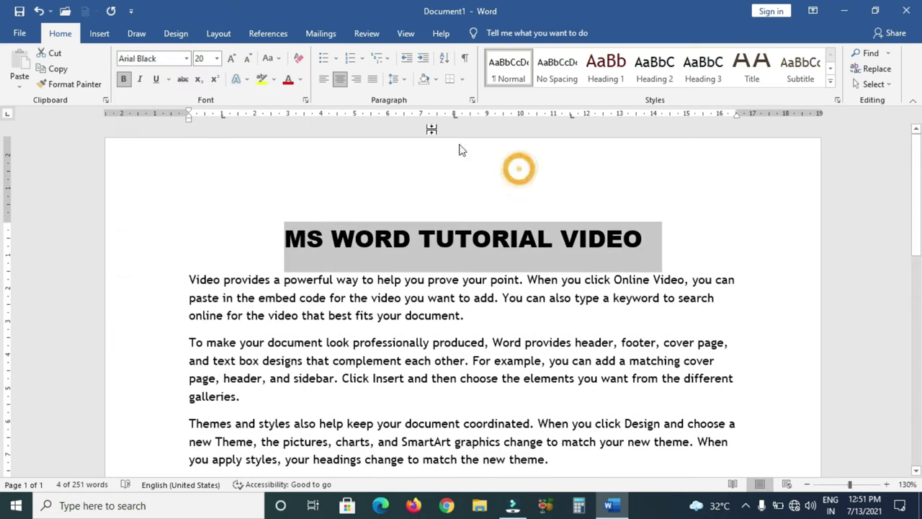
# - Resize the whole title, starting at 30 pt, with Grow/Shrink Font so it fits one line
pyautogui.click(218, 58)
pyautogui.write('30')
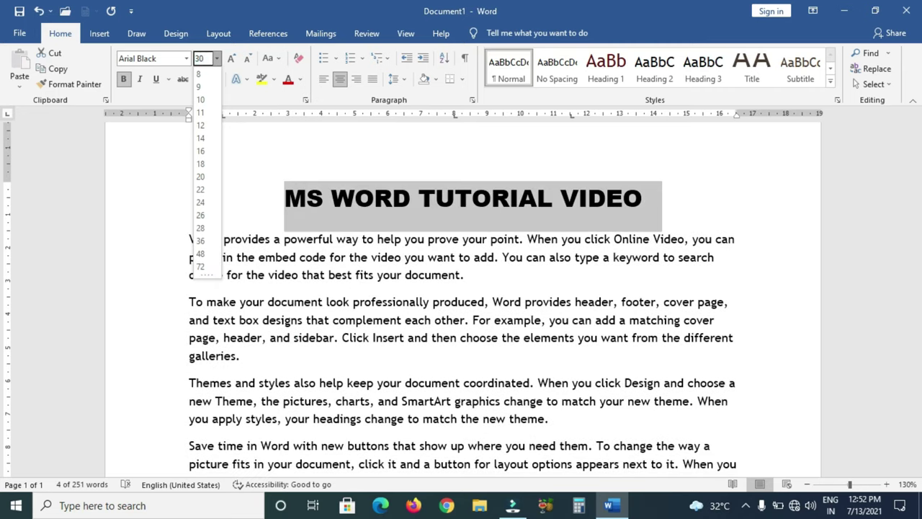
pyautogui.click(281, 159)
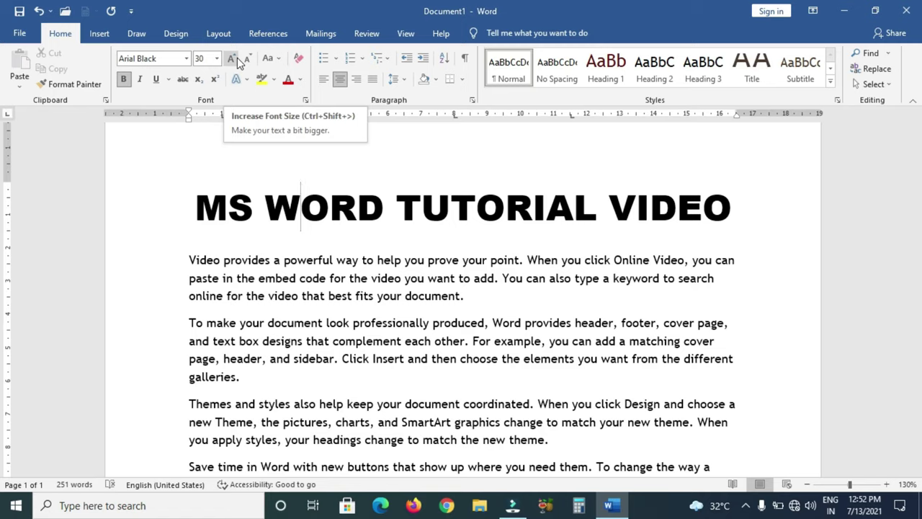
pyautogui.click(247, 59)
pyautogui.click(247, 59)
pyautogui.click(247, 59)
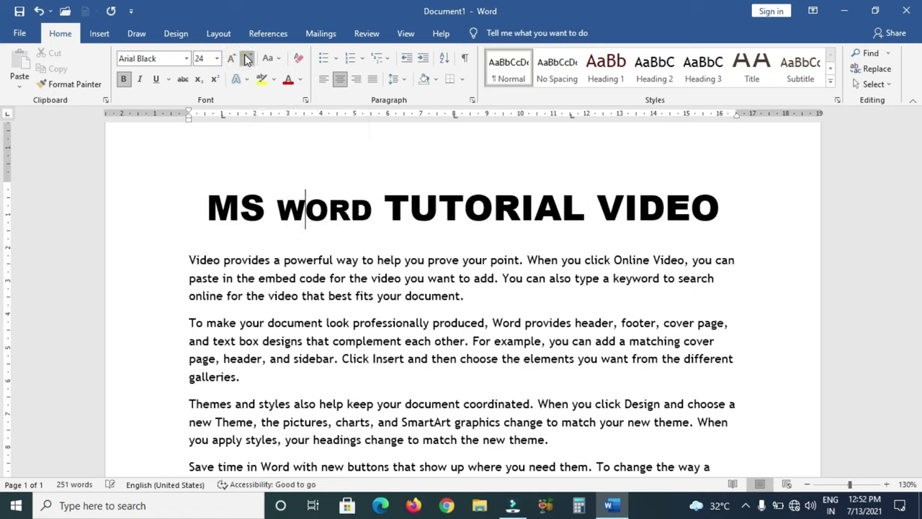
pyautogui.click(247, 59)
pyautogui.tripleClick(205, 208)
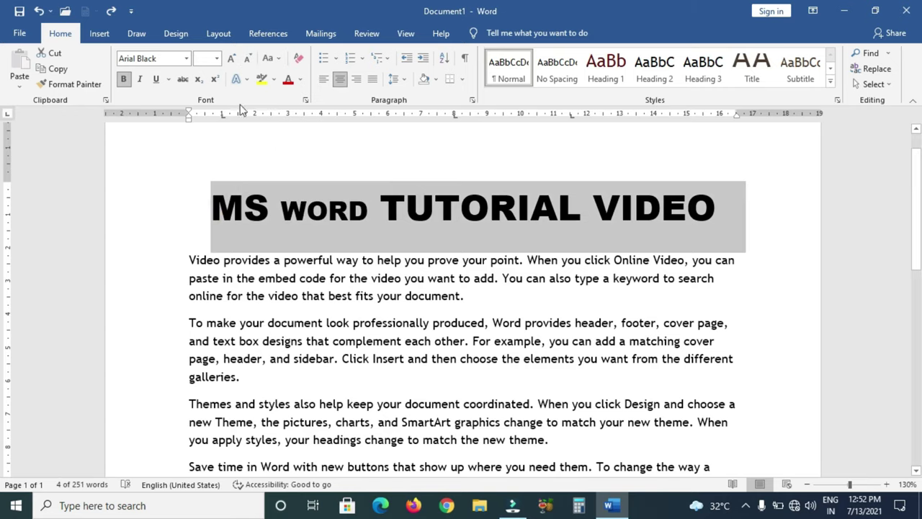
pyautogui.click(232, 60)
pyautogui.click(247, 59)
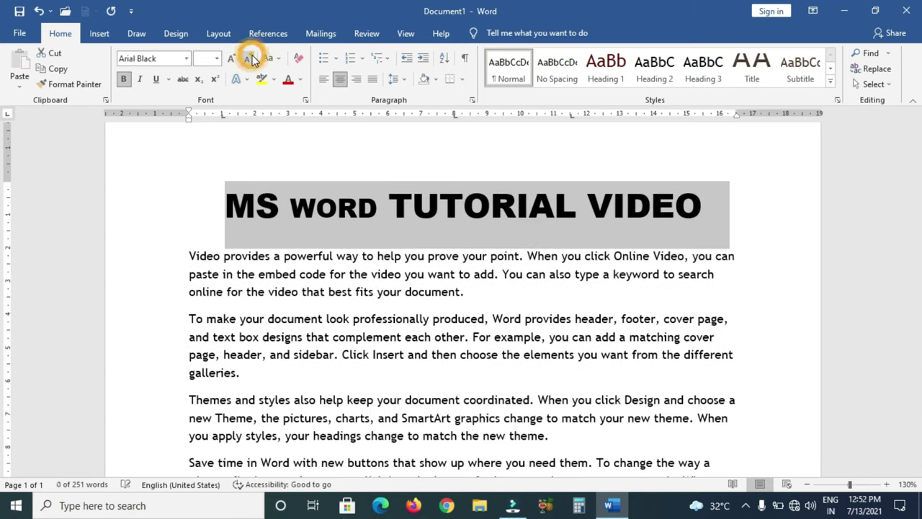
pyautogui.click(248, 58)
pyautogui.click(214, 199)
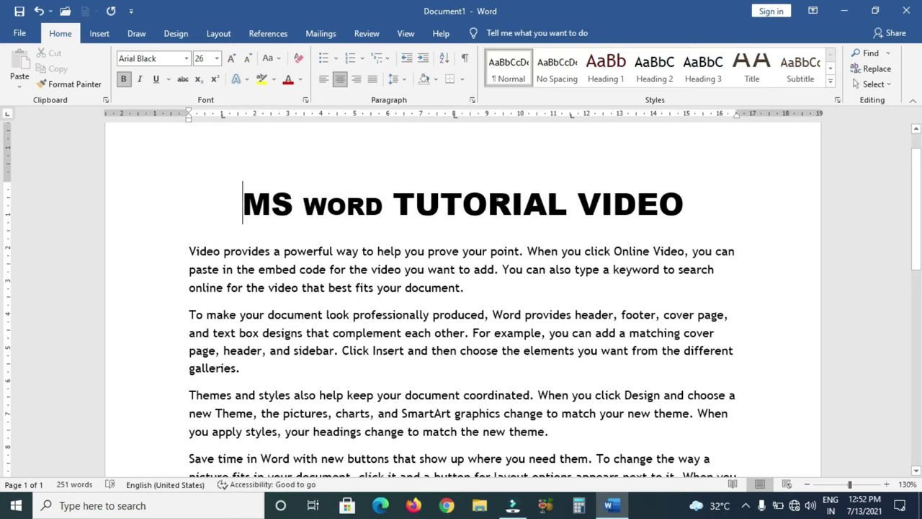
# - Make the word WORD 36 pt, larger than the rest of the title
pyautogui.click(364, 205)
pyautogui.doubleClick(345, 208)
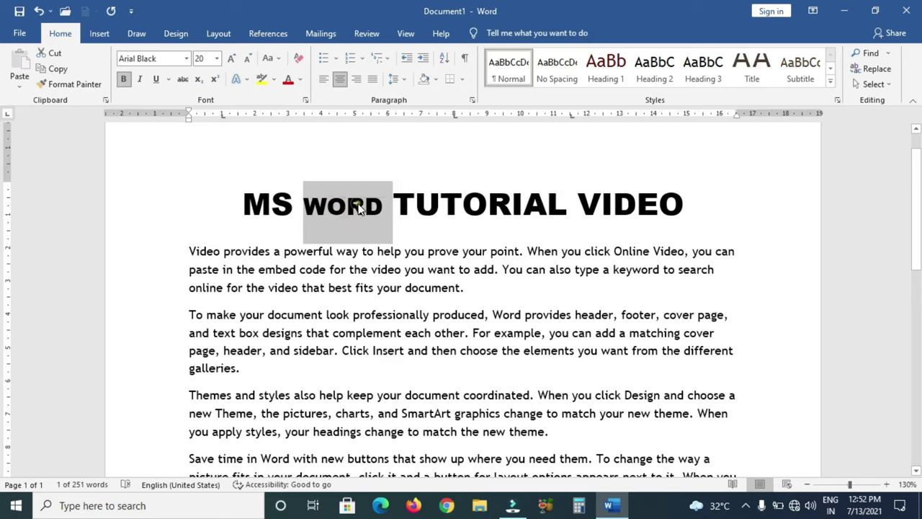
pyautogui.click(345, 209)
pyautogui.click(249, 61)
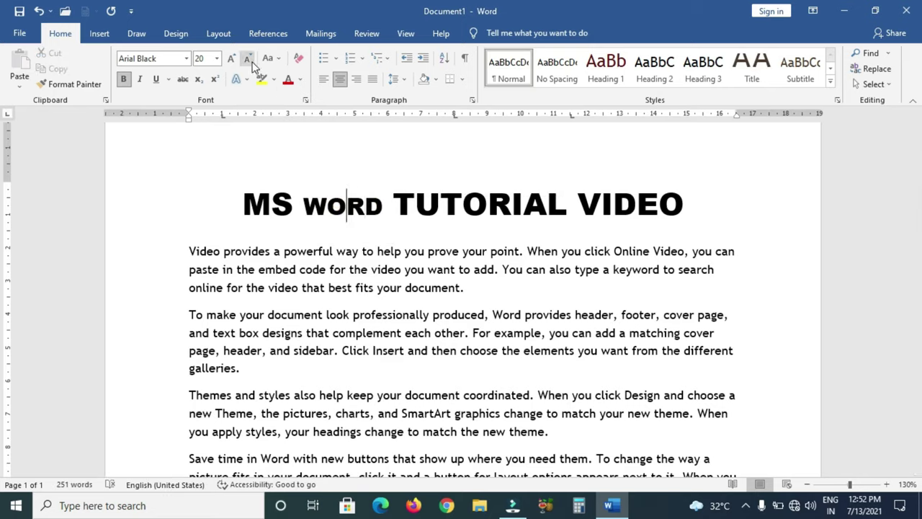
pyautogui.click(249, 61)
pyautogui.click(250, 61)
pyautogui.click(250, 62)
pyautogui.click(234, 61)
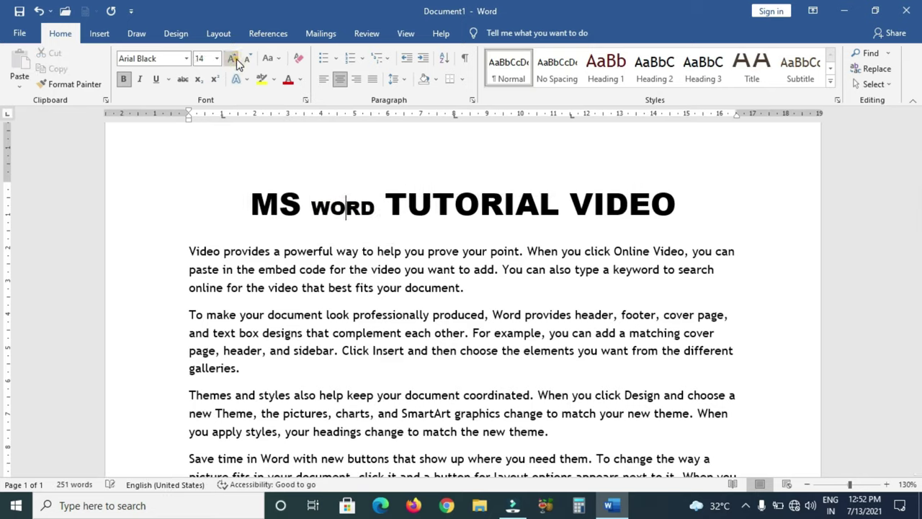
pyautogui.click(234, 61)
pyautogui.click(234, 61)
pyautogui.click(234, 61)
pyautogui.click(234, 60)
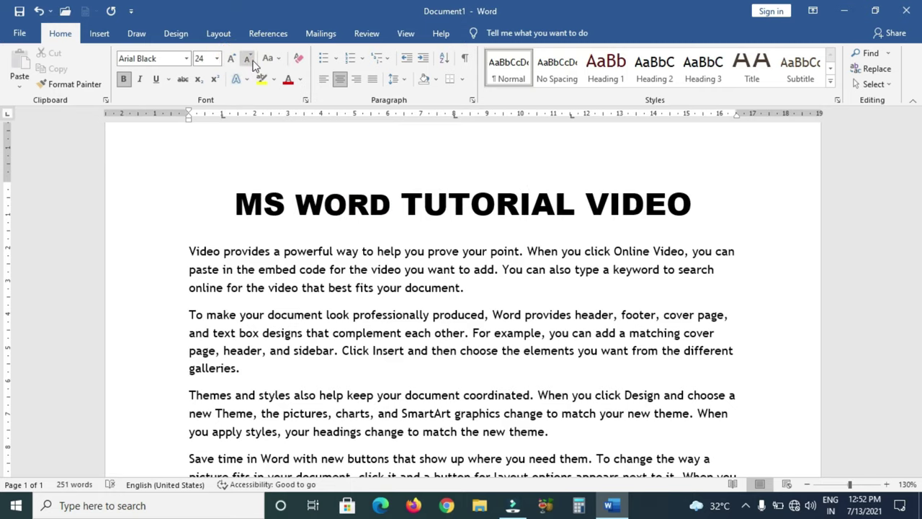
pyautogui.click(246, 59)
pyautogui.doubleClick(238, 60)
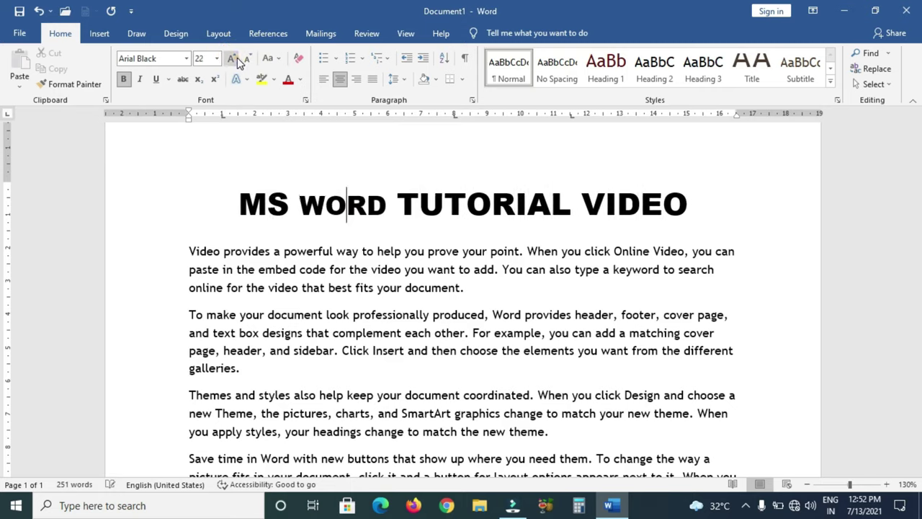
pyautogui.doubleClick(238, 60)
pyautogui.doubleClick(238, 60)
pyautogui.doubleClick(238, 60)
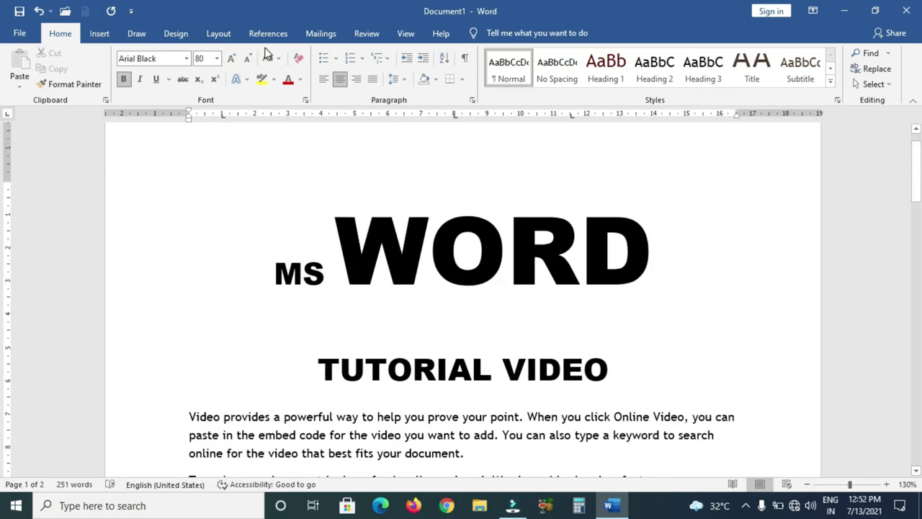
pyautogui.click(247, 59)
pyautogui.doubleClick(247, 59)
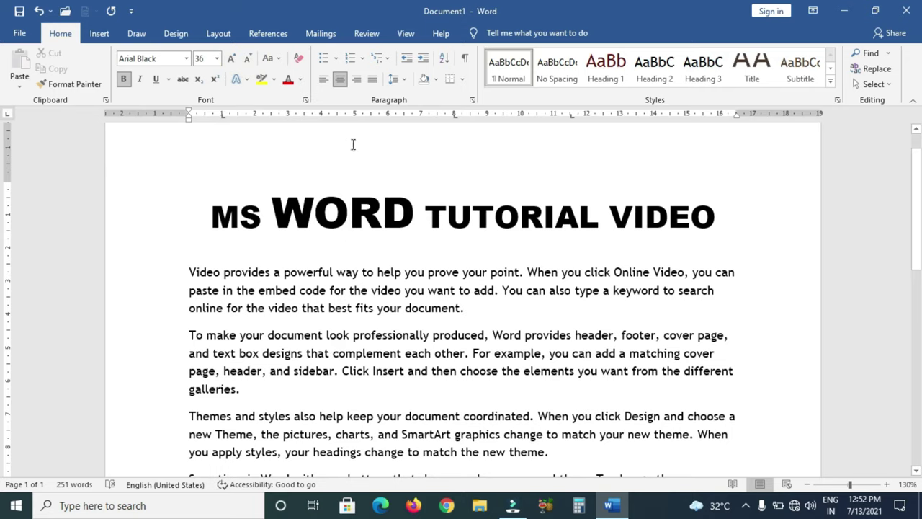
# - Set the other title words, including TUTORIAL, to 26 pt and reselect the whole title line
pyautogui.click(181, 220)
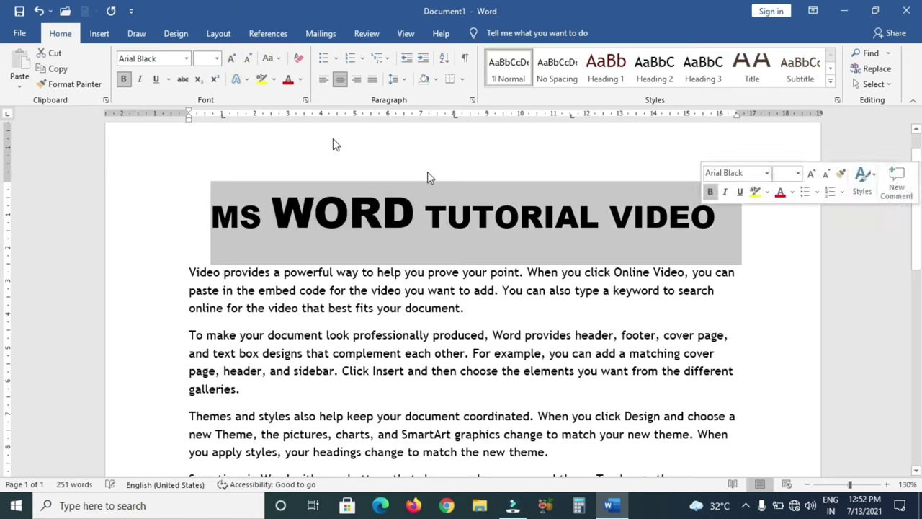
pyautogui.click(247, 59)
pyautogui.click(247, 58)
pyautogui.click(217, 58)
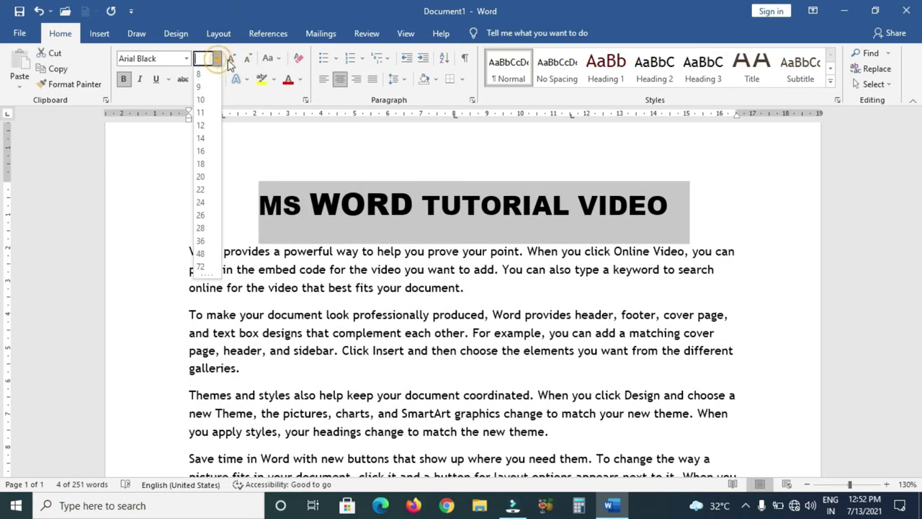
pyautogui.click(231, 58)
pyautogui.click(231, 58)
pyautogui.click(448, 215)
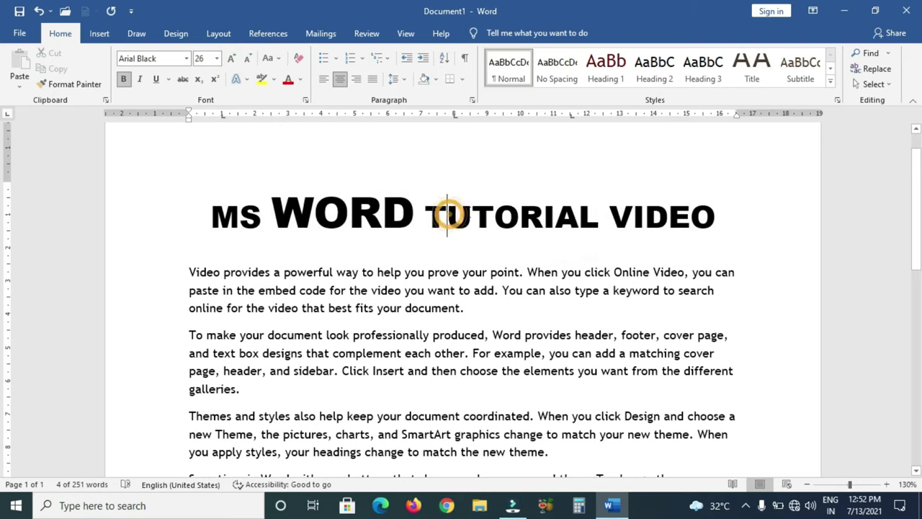
pyautogui.click(496, 216)
pyautogui.click(247, 58)
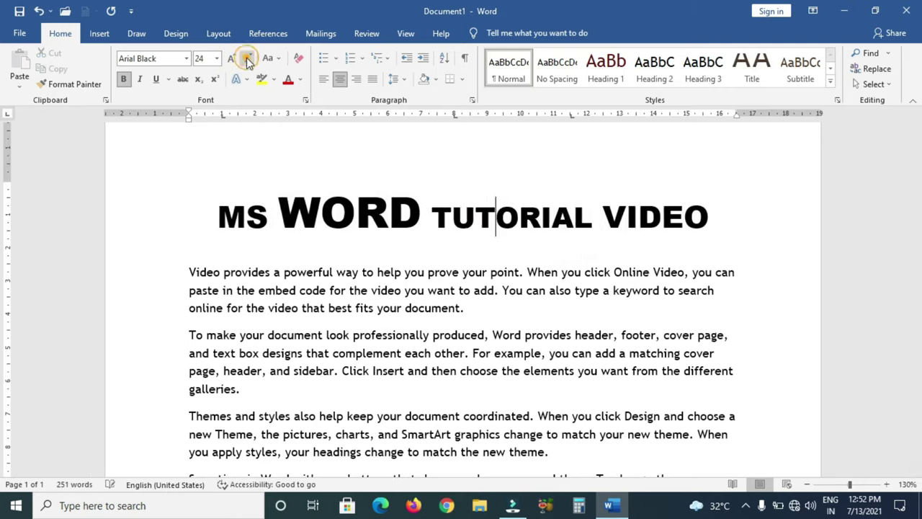
pyautogui.click(231, 58)
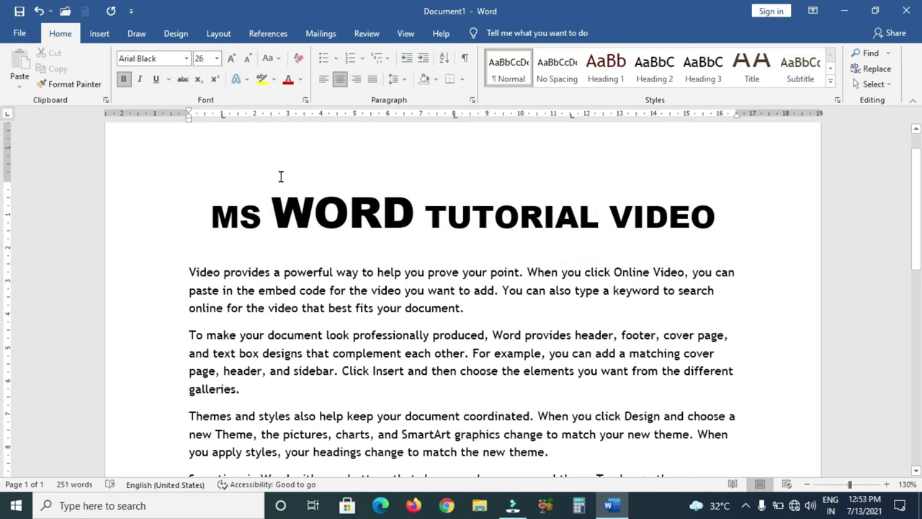
pyautogui.click(247, 58)
pyautogui.click(247, 59)
pyautogui.click(247, 58)
pyautogui.click(230, 58)
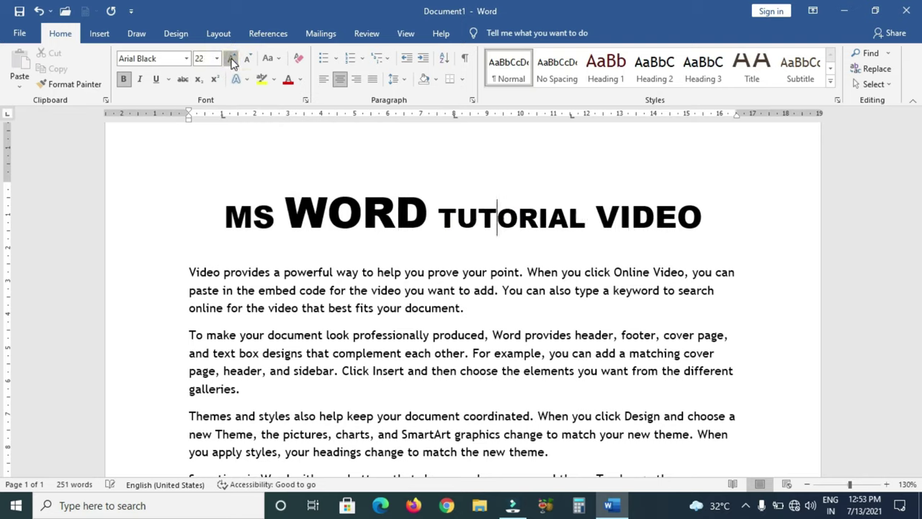
pyautogui.click(230, 58)
pyautogui.click(231, 59)
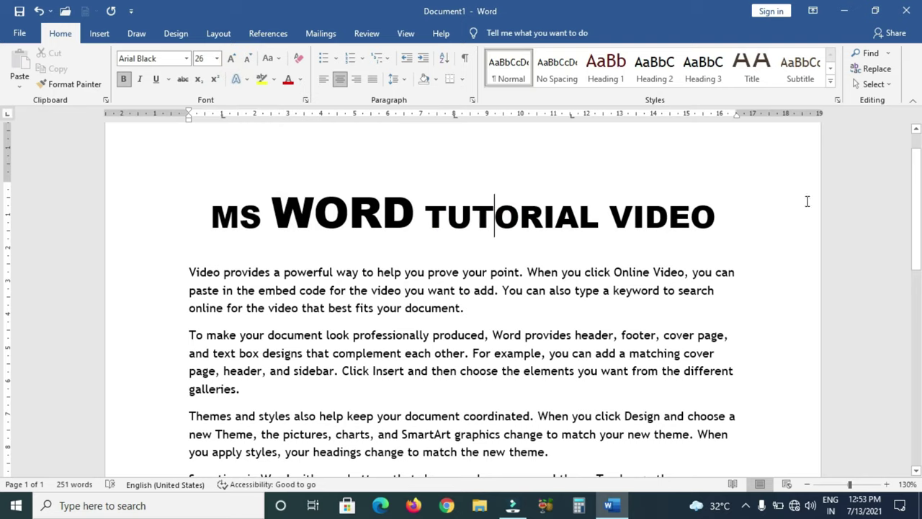
pyautogui.moveTo(760, 204); pyautogui.dragTo(210, 214)
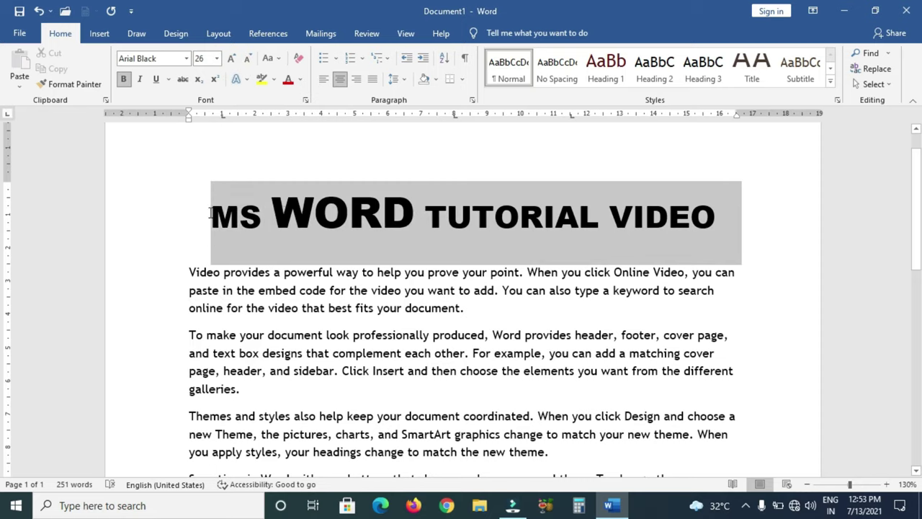
pyautogui.click(729, 218)
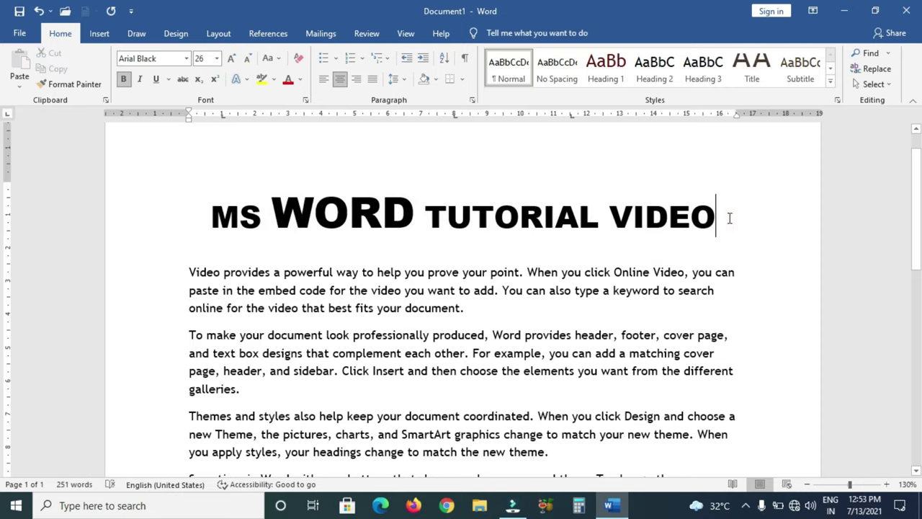
pyautogui.moveTo(729, 217); pyautogui.dragTo(165, 214)
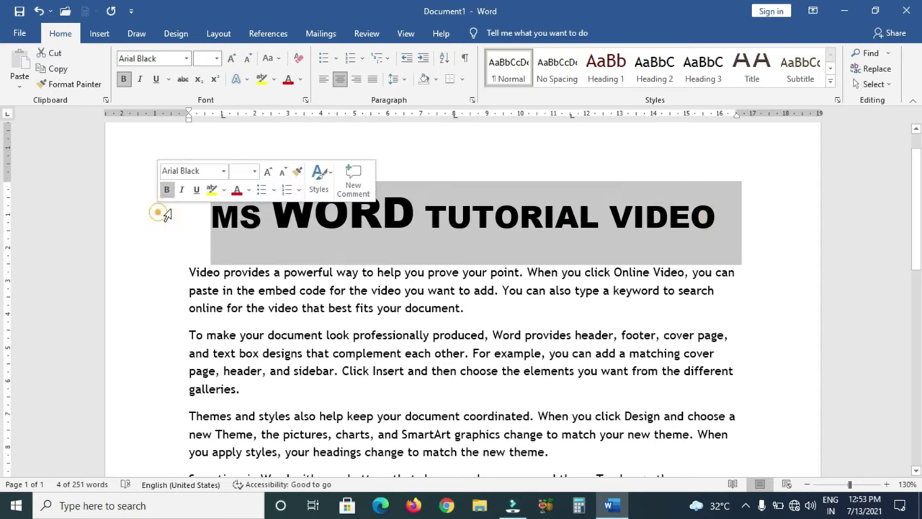
pyautogui.click(186, 224)
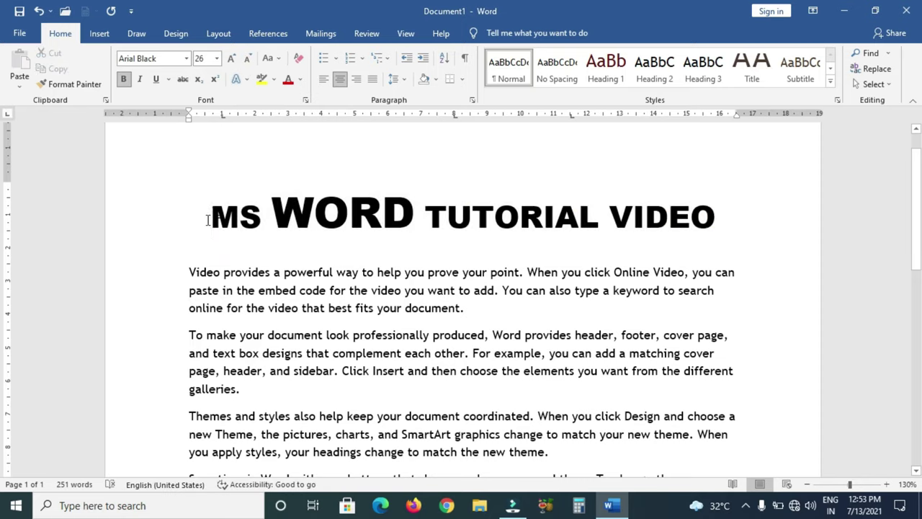
pyautogui.moveTo(208, 219); pyautogui.dragTo(737, 224)
pyautogui.click(732, 220)
pyautogui.tripleClick(718, 219)
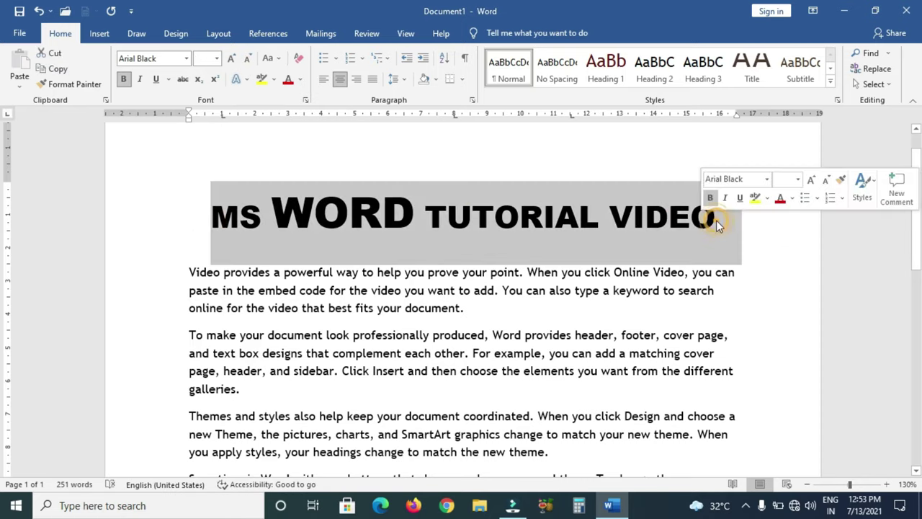
pyautogui.click(632, 215)
pyautogui.doubleClick(520, 209)
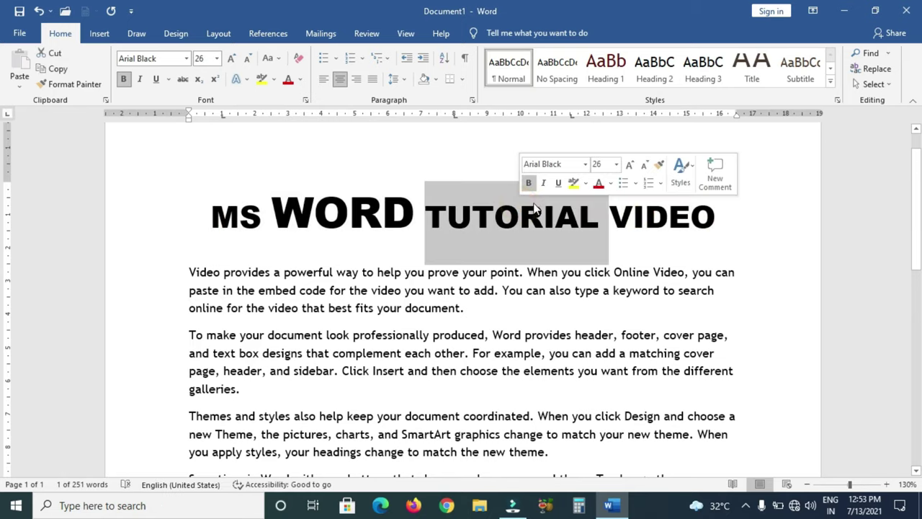
pyautogui.click(280, 132)
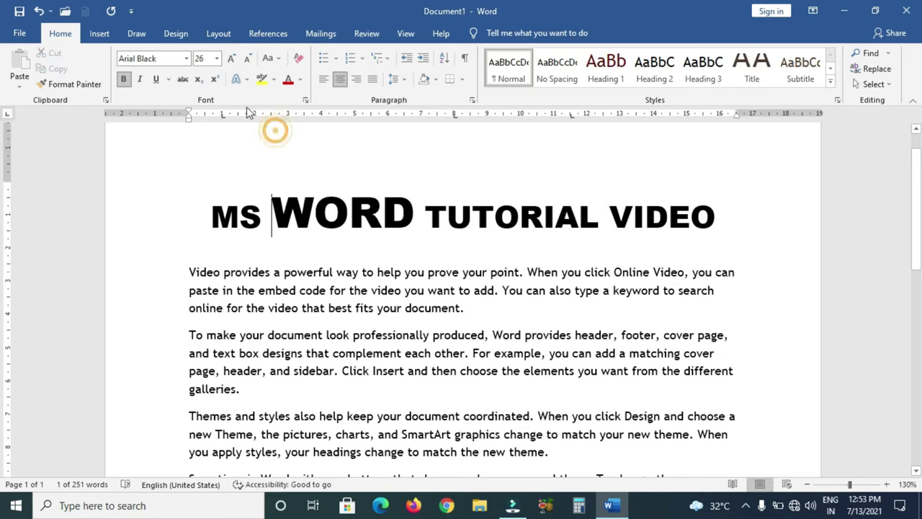
pyautogui.click(281, 63)
pyautogui.click(210, 210)
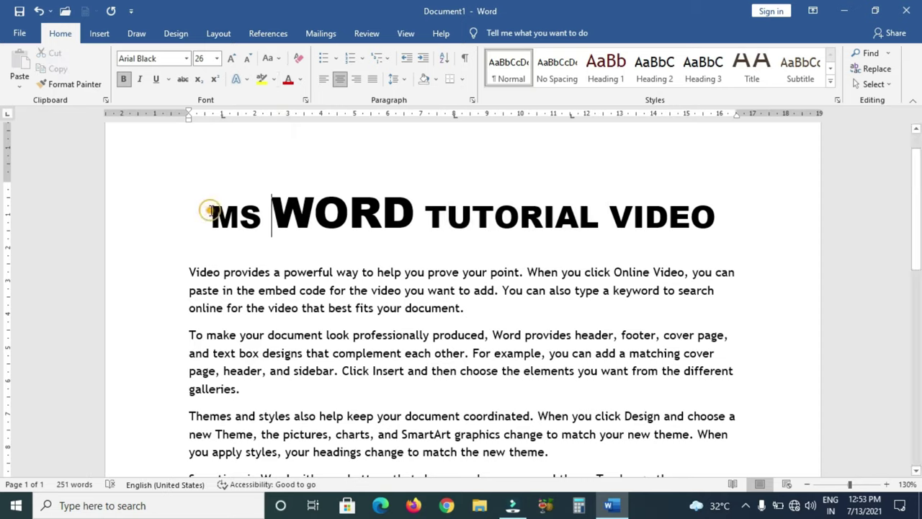
pyautogui.moveTo(209, 211); pyautogui.dragTo(721, 204)
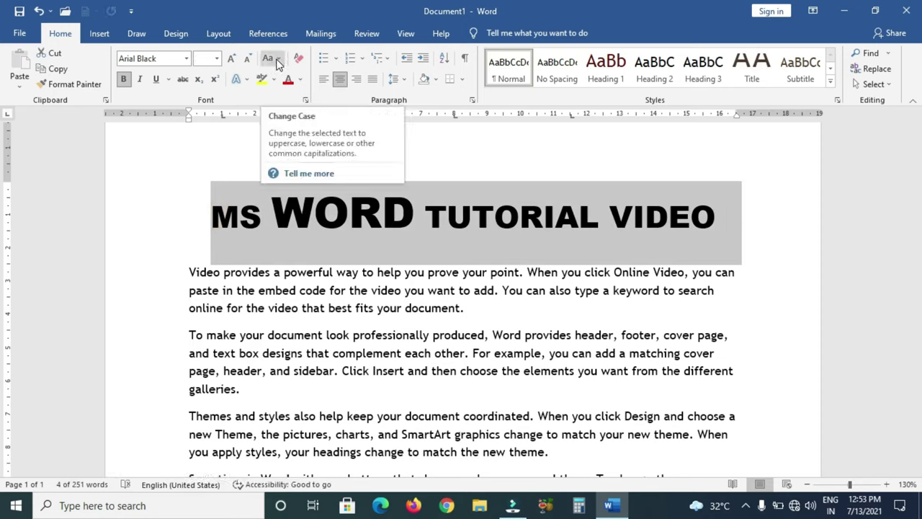
pyautogui.click(277, 61)
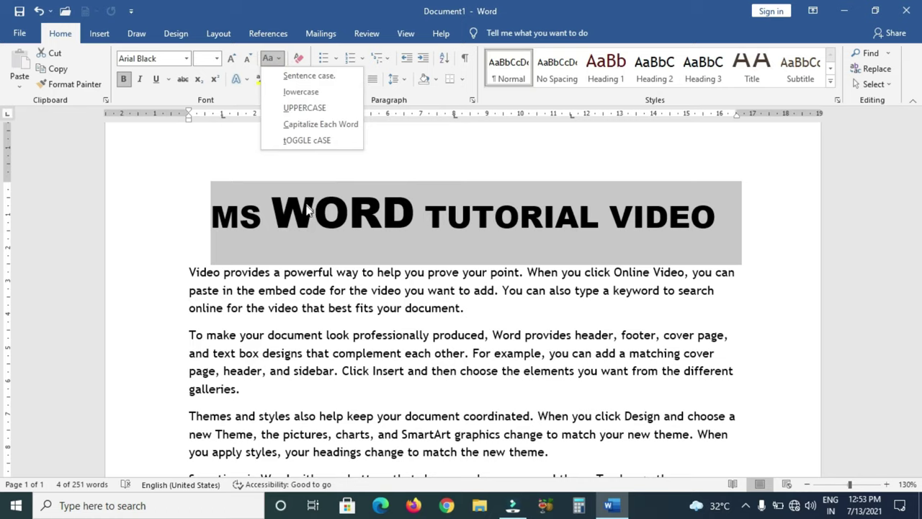
pyautogui.click(312, 93)
pyautogui.click(273, 62)
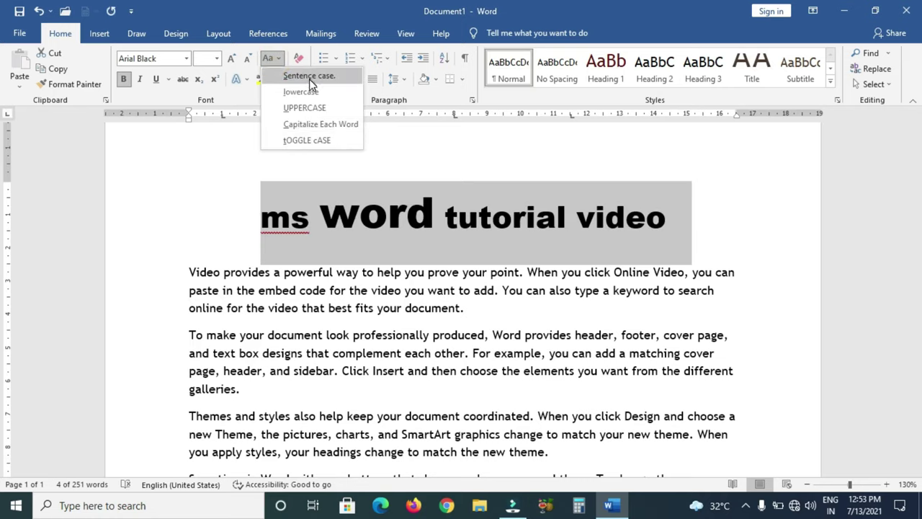
pyautogui.click(303, 125)
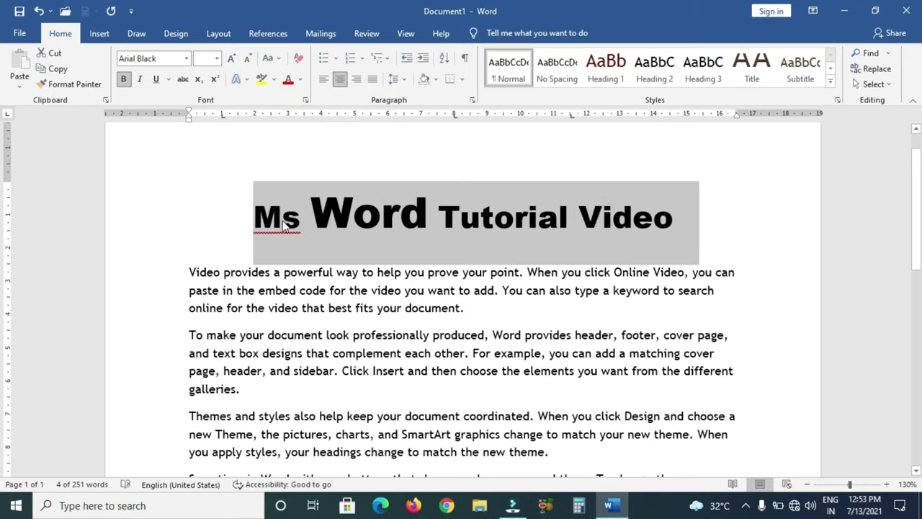
pyautogui.click(272, 58)
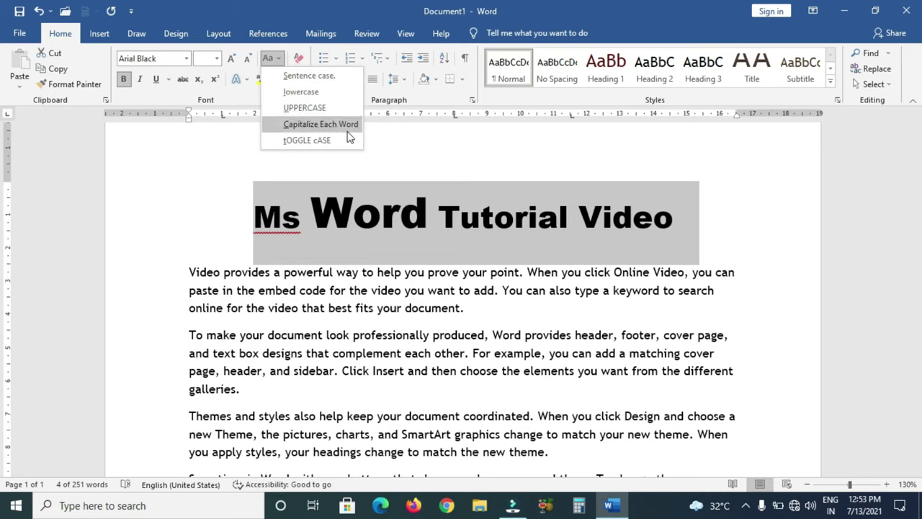
pyautogui.click(311, 143)
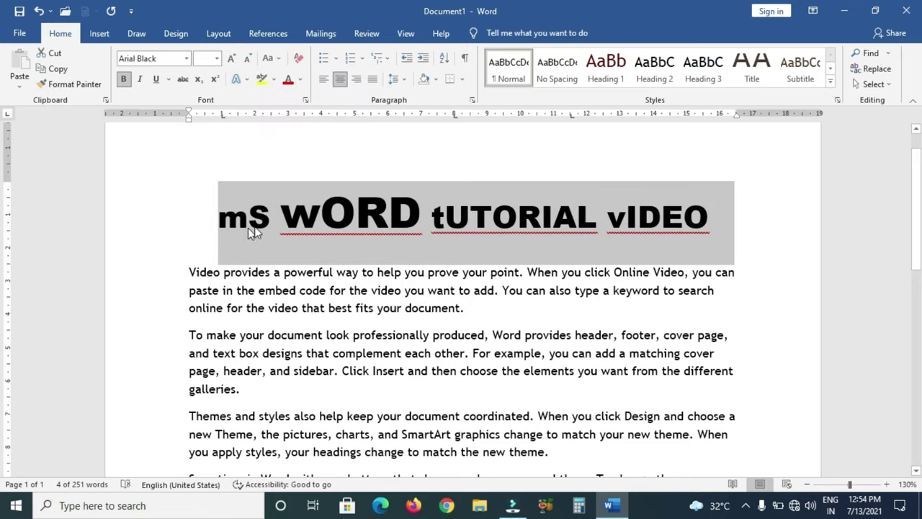
pyautogui.click(270, 59)
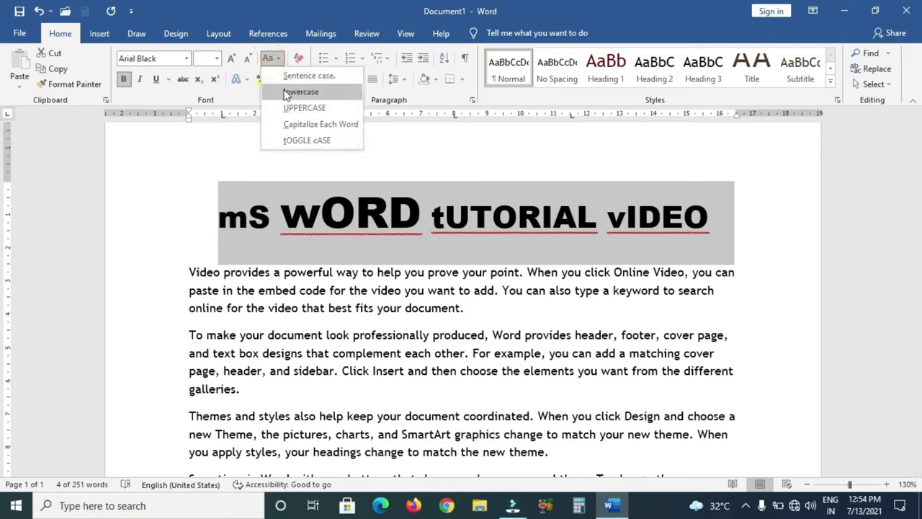
pyautogui.click(301, 109)
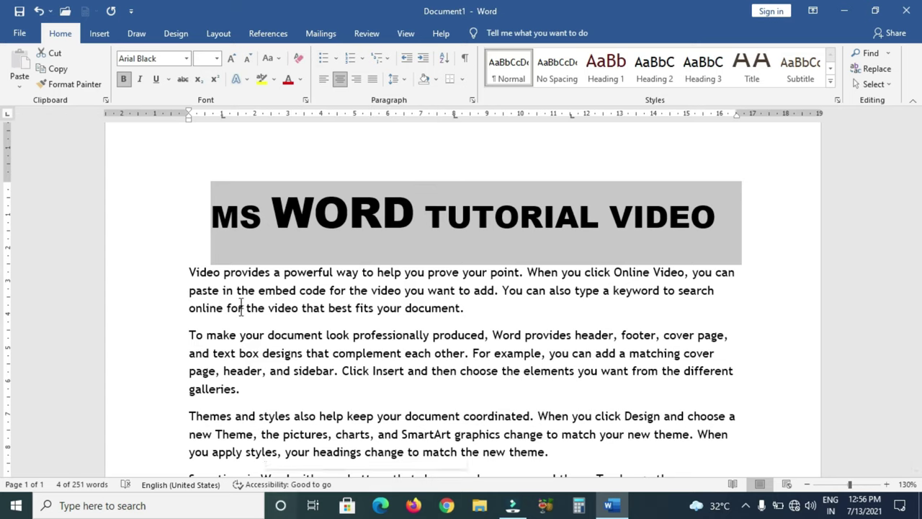
# - Apply red, underline and bold to the title, then clear all formatting to plain 10.5 pt text
pyautogui.scroll(-3, 393, 315)
pyautogui.scroll(2, 431, 312)
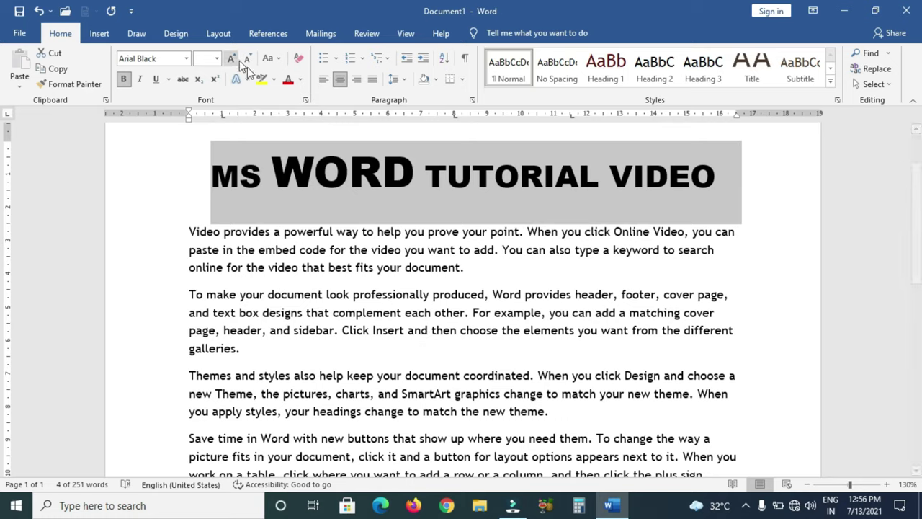
pyautogui.click(287, 79)
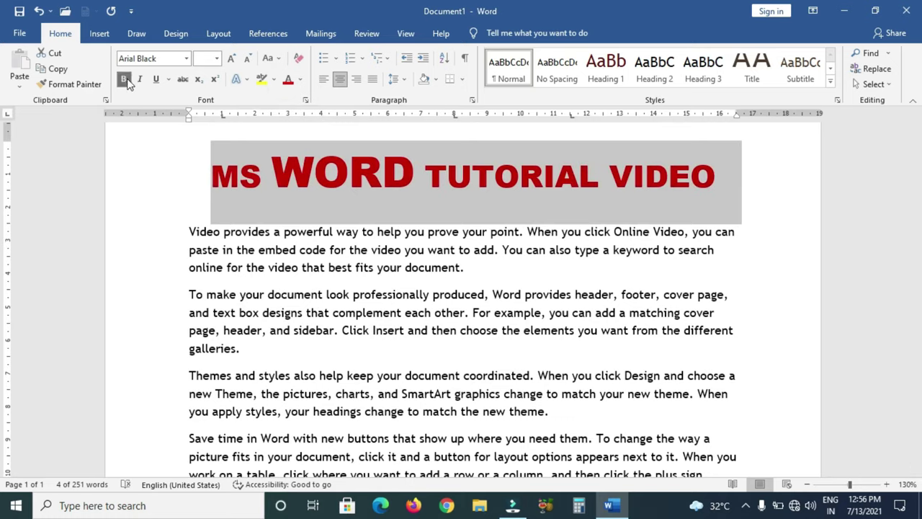
pyautogui.click(156, 79)
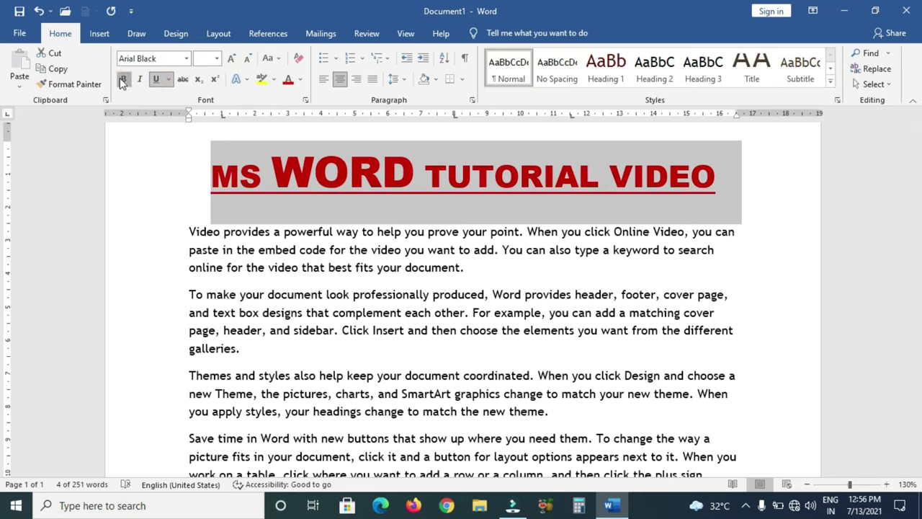
pyautogui.click(123, 79)
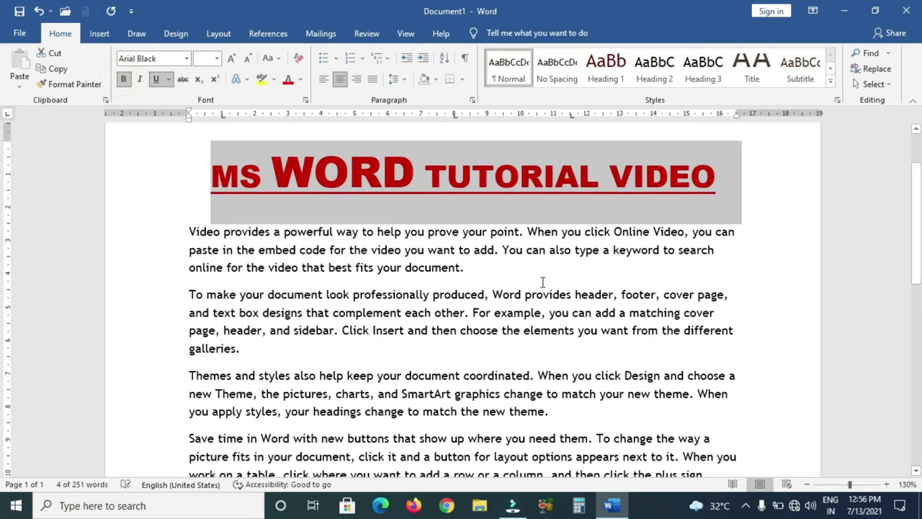
pyautogui.click(299, 58)
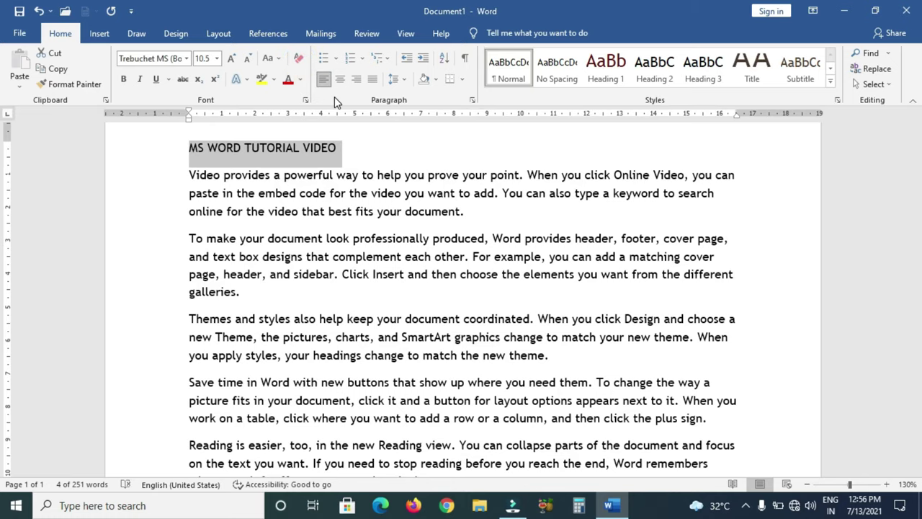
# - Undo the formatting clear to restore red underlined Arial Black, then toggle bold and italic
pyautogui.click(38, 11)
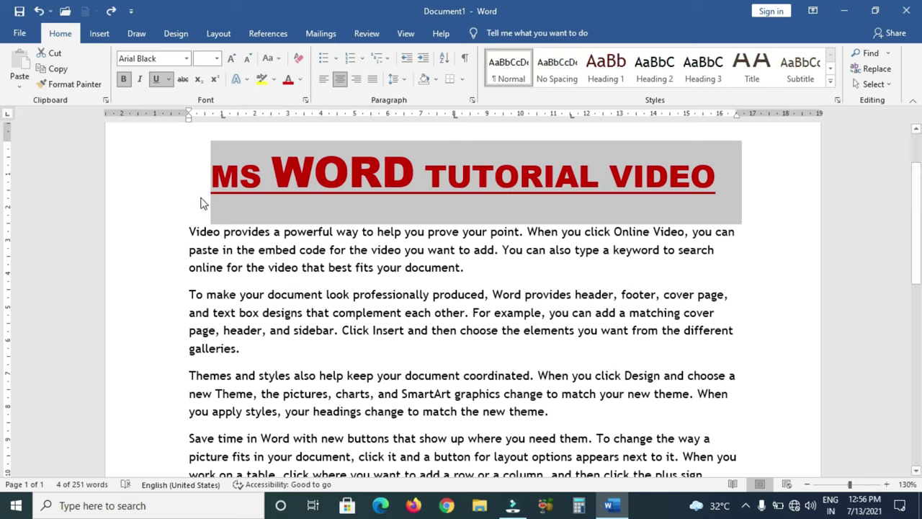
pyautogui.click(173, 196)
pyautogui.click(160, 180)
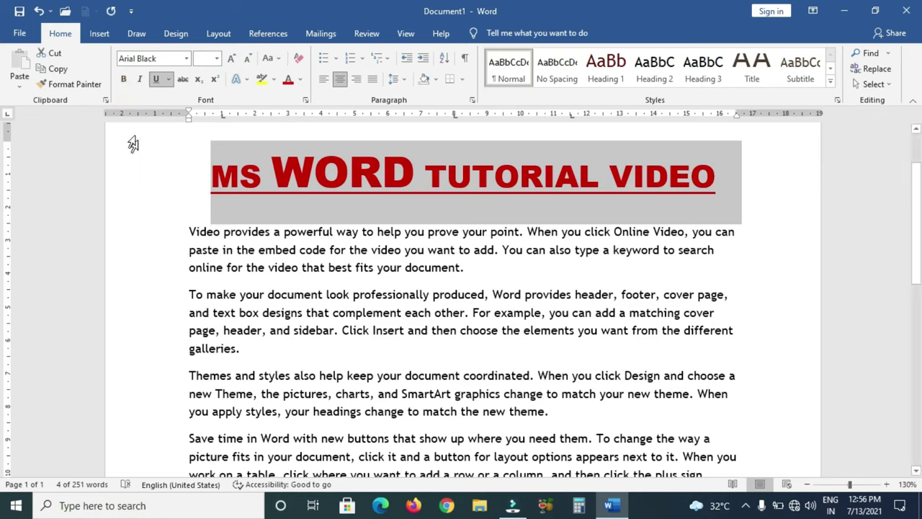
pyautogui.click(124, 80)
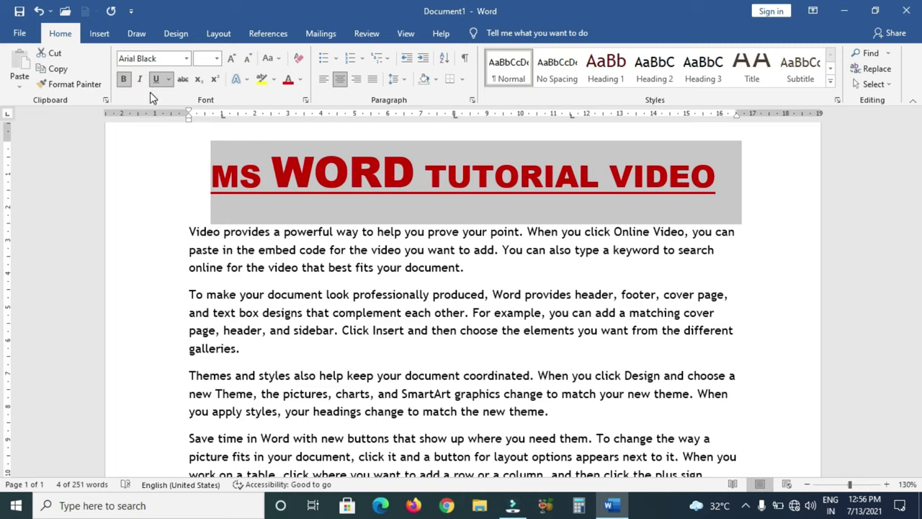
pyautogui.click(139, 79)
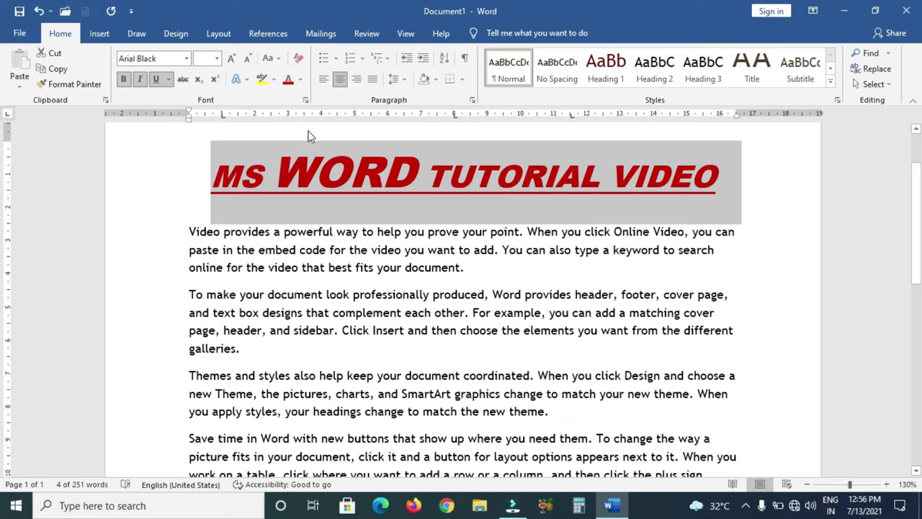
pyautogui.click(137, 81)
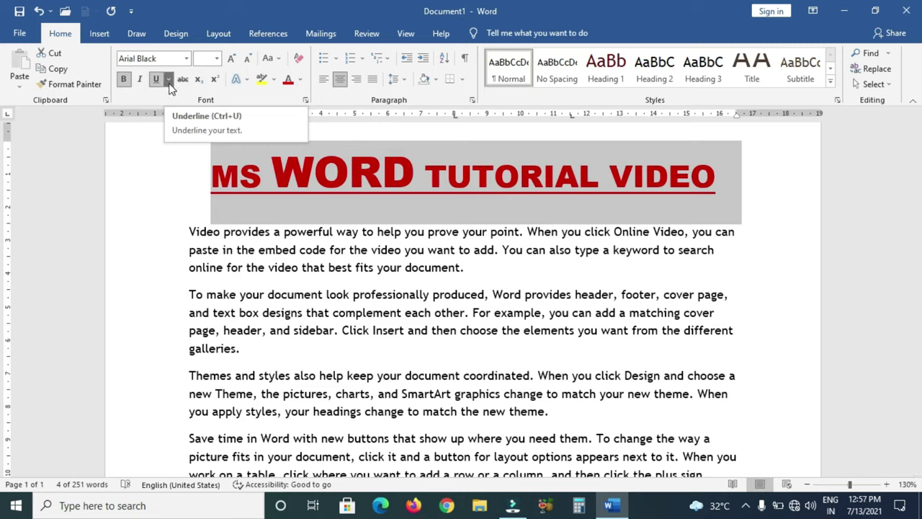
# - Open the Underline button's dropdown of underline styles for the title
pyautogui.click(170, 81)
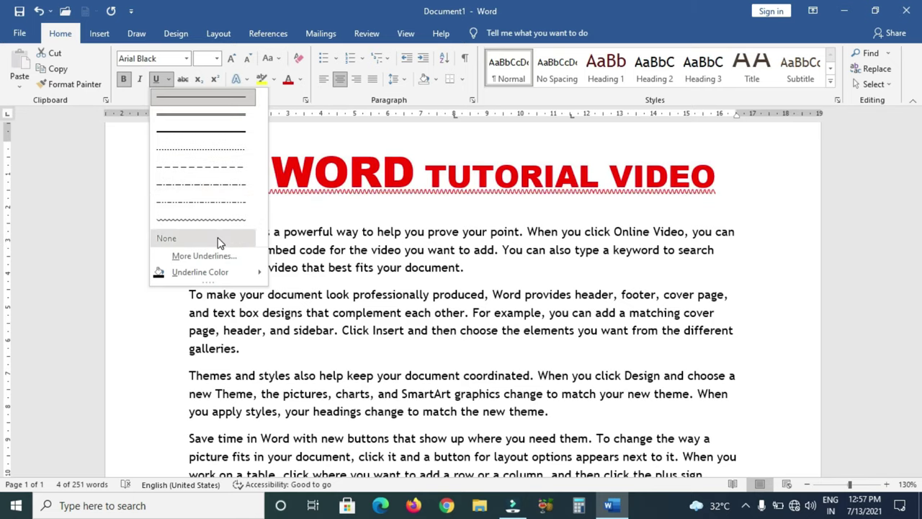
# - Open the Font dialog via More Underlines, pick a different underline style, and browse the font list
pyautogui.click(218, 259)
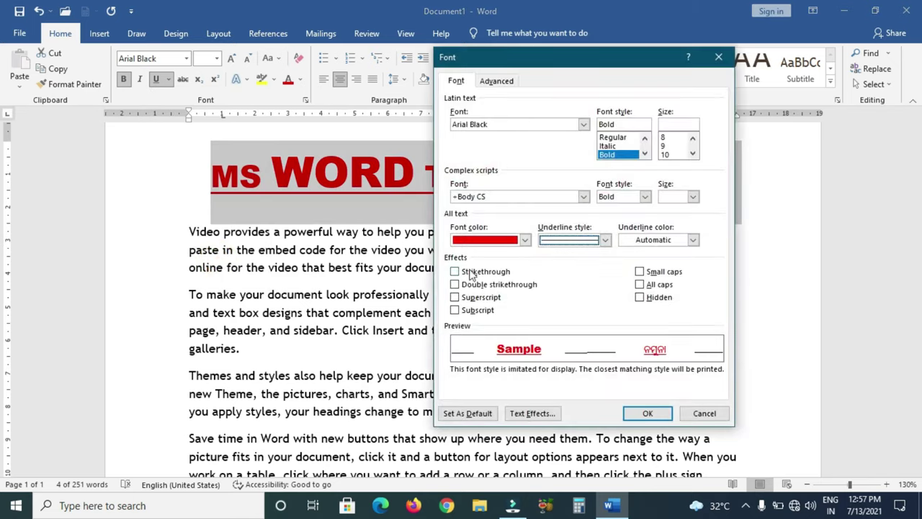
pyautogui.click(607, 241)
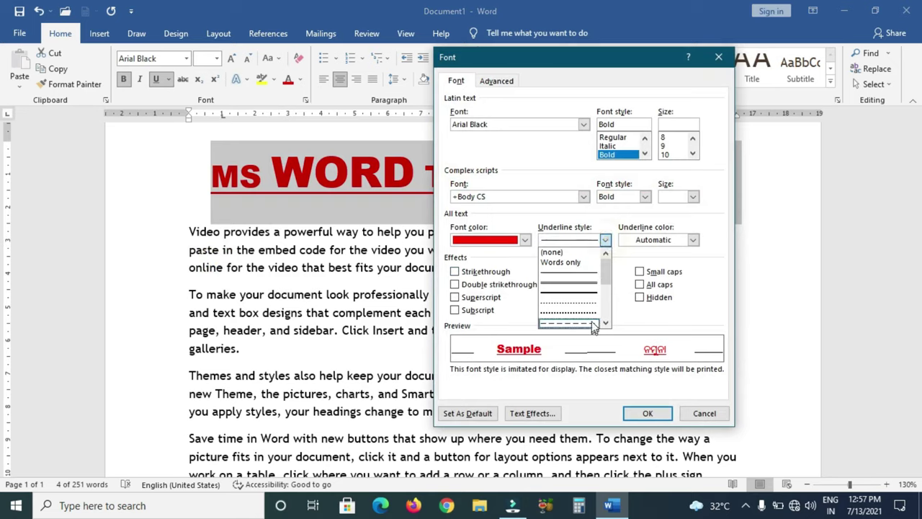
pyautogui.scroll(-2, 580, 310)
pyautogui.scroll(-2, 589, 310)
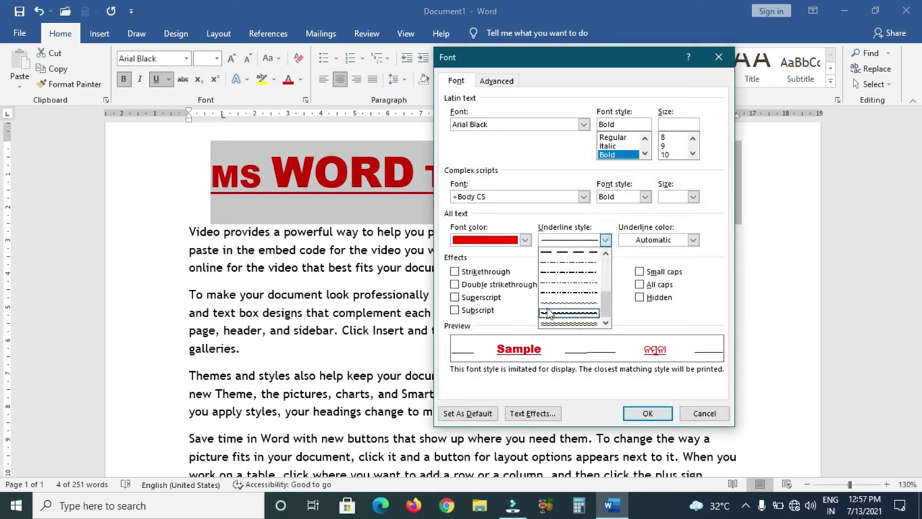
pyautogui.click(573, 321)
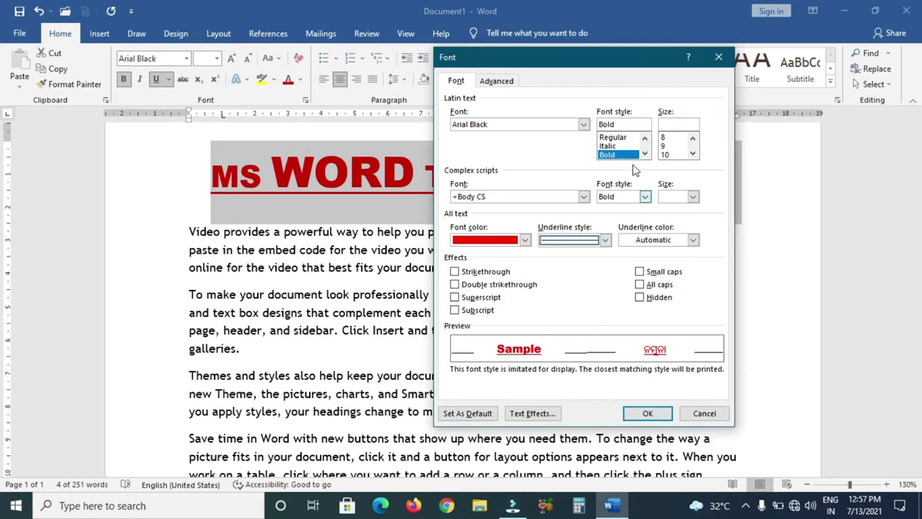
pyautogui.click(584, 126)
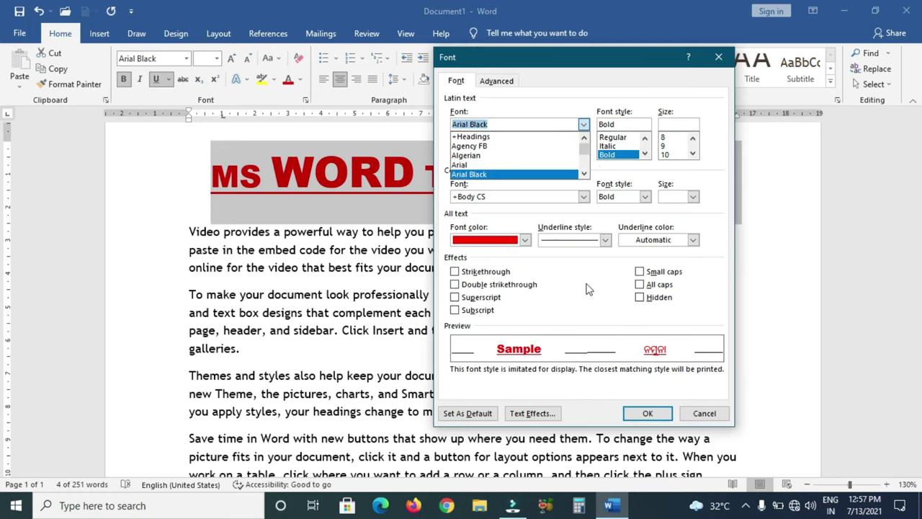
pyautogui.click(609, 309)
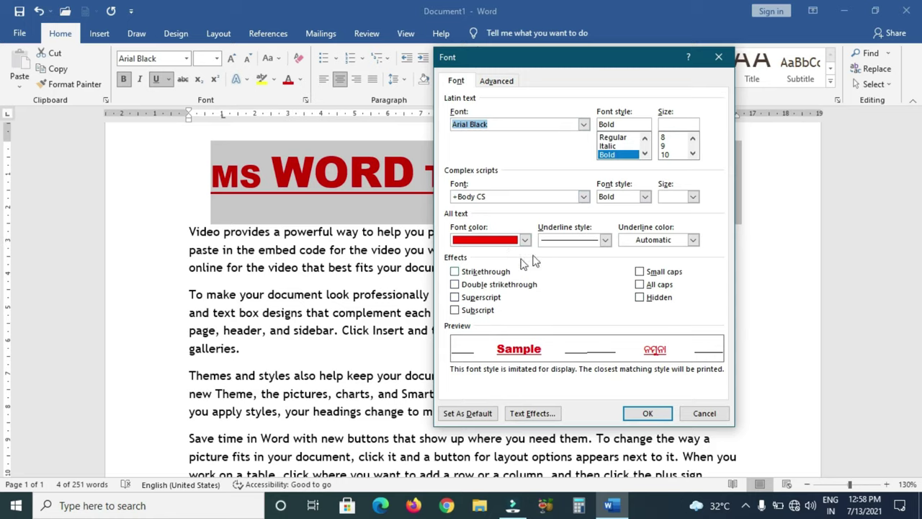
# - Try a dark gold underline colour on the heading, then reset it to Automatic
pyautogui.click(692, 241)
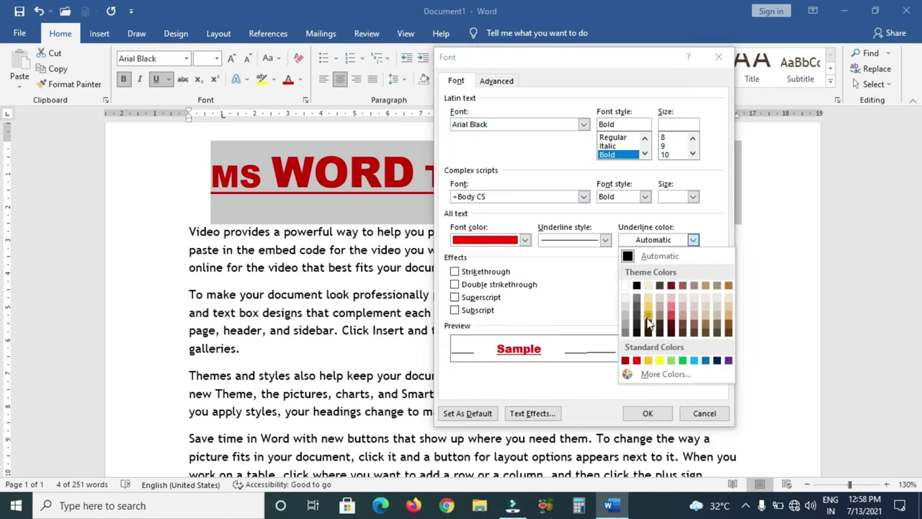
pyautogui.click(648, 323)
pyautogui.click(694, 241)
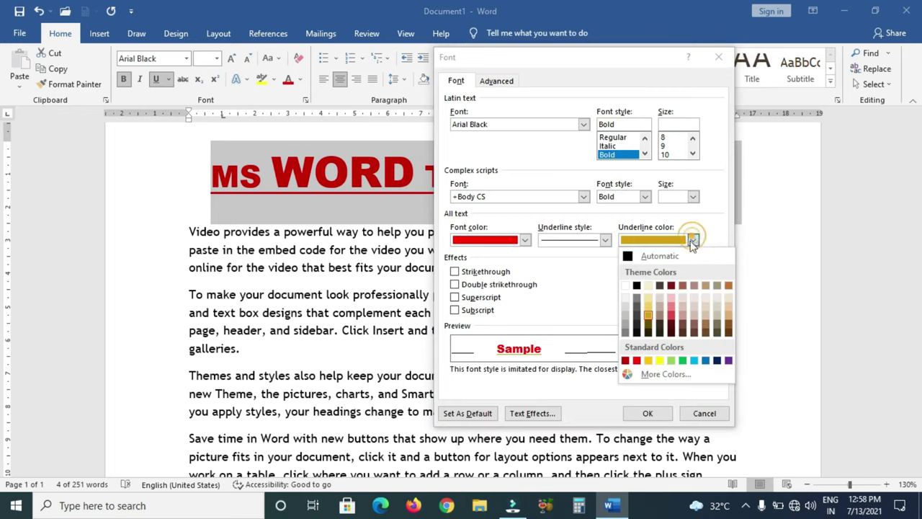
pyautogui.click(625, 258)
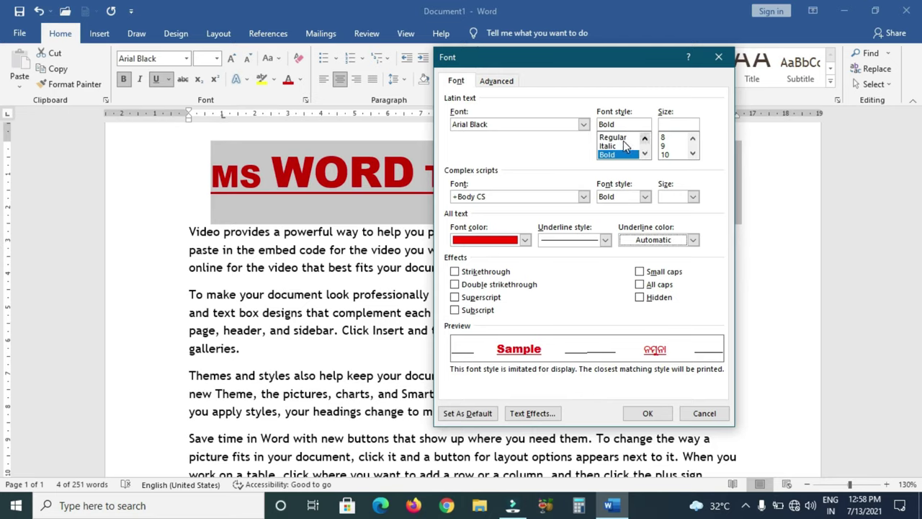
# - Keep Arial Black as the font and show the Advanced character spacing settings
pyautogui.click(584, 124)
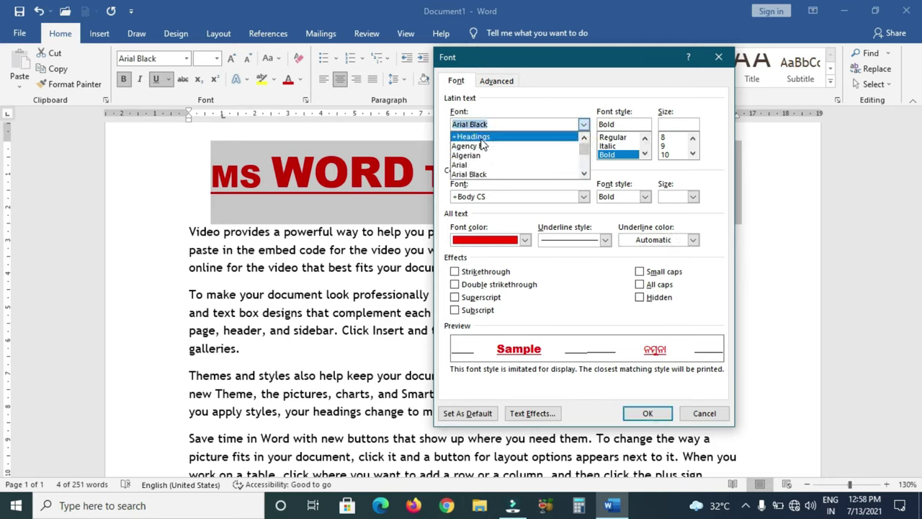
pyautogui.click(551, 108)
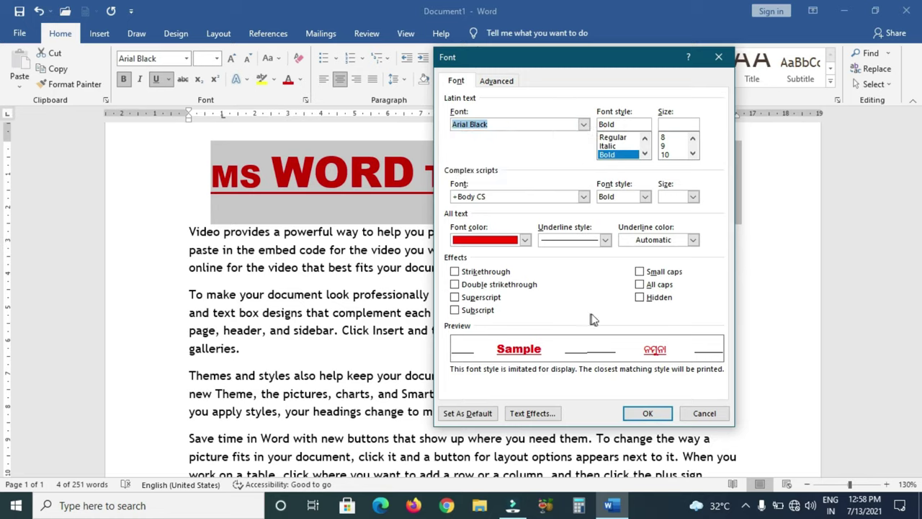
pyautogui.click(496, 80)
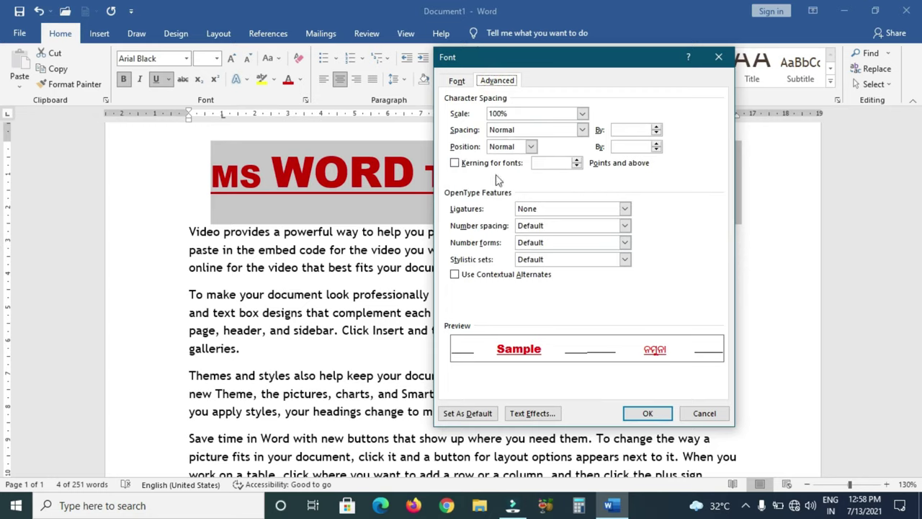
# - Stretch the heading scale to 200%, return it to 100%, and leave ligatures on None
pyautogui.click(583, 113)
pyautogui.click(524, 124)
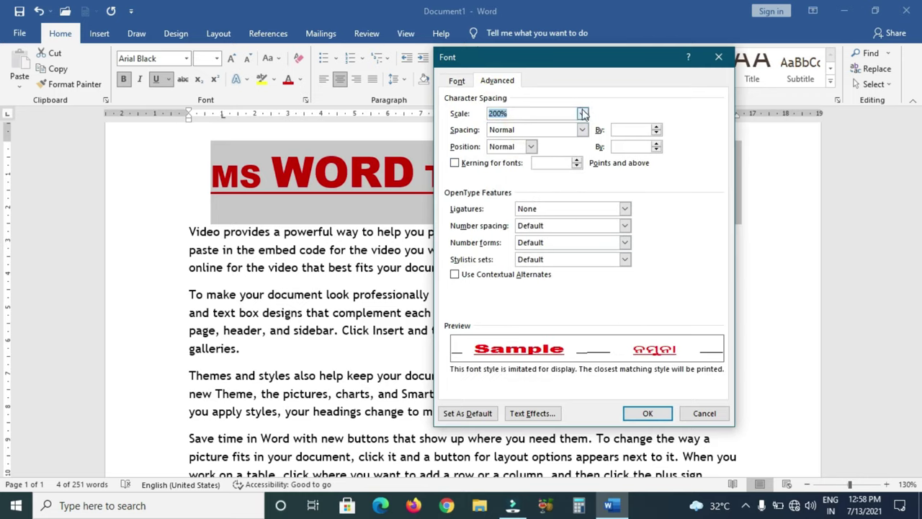
pyautogui.click(583, 113)
pyautogui.click(533, 142)
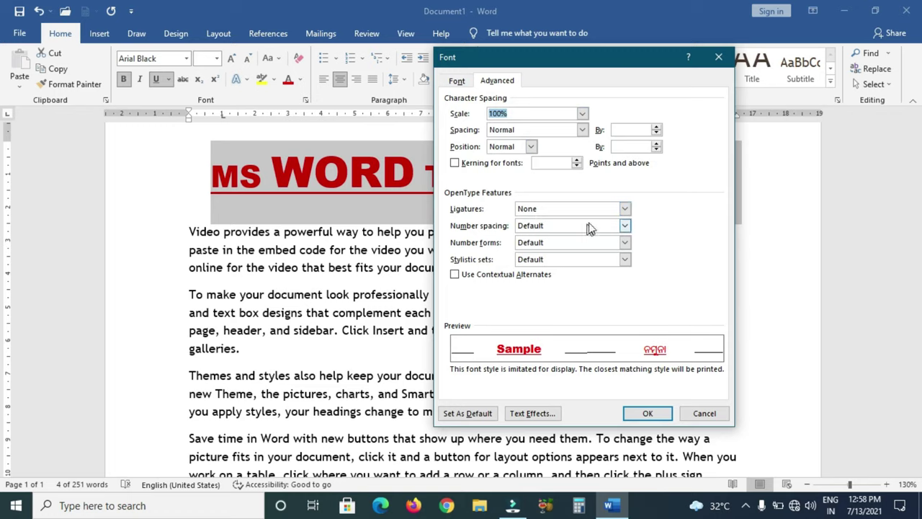
pyautogui.click(625, 209)
pyautogui.click(675, 214)
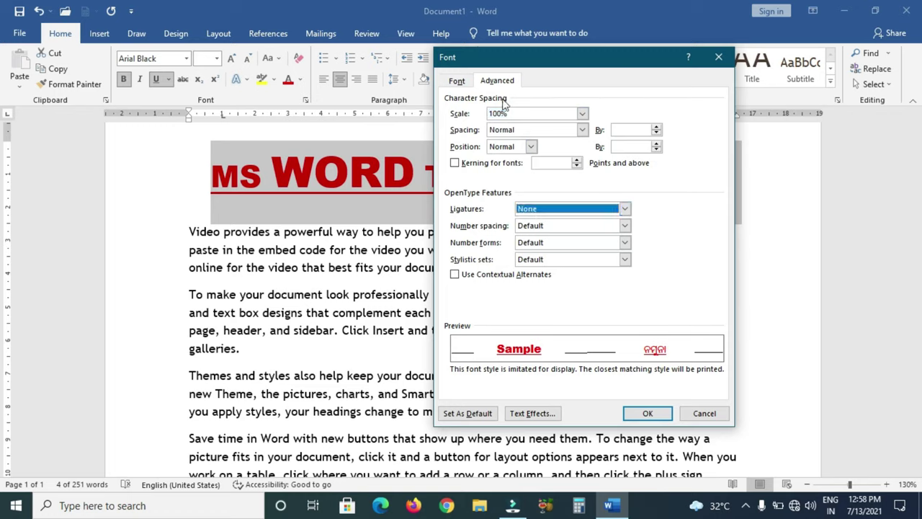
# - Mark the heading as Hidden text on the Font tab and apply it
pyautogui.click(458, 81)
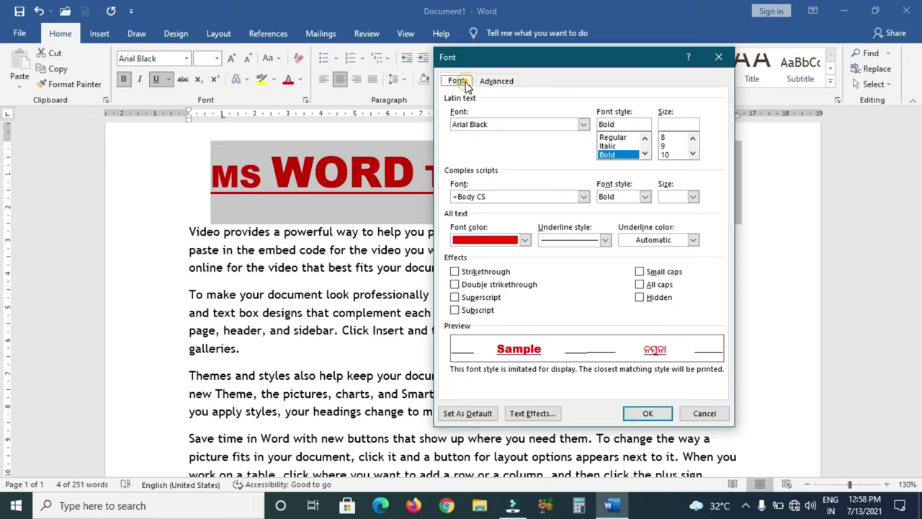
pyautogui.click(652, 296)
pyautogui.click(646, 414)
# - Bring up the Font dialog from More Underlines and close it unchanged
pyautogui.scroll(2, 229, 149)
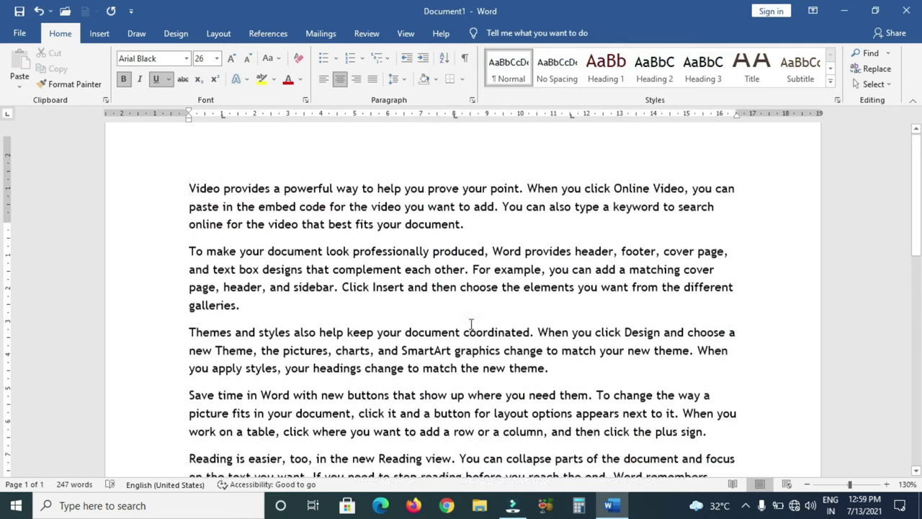
pyautogui.click(367, 202)
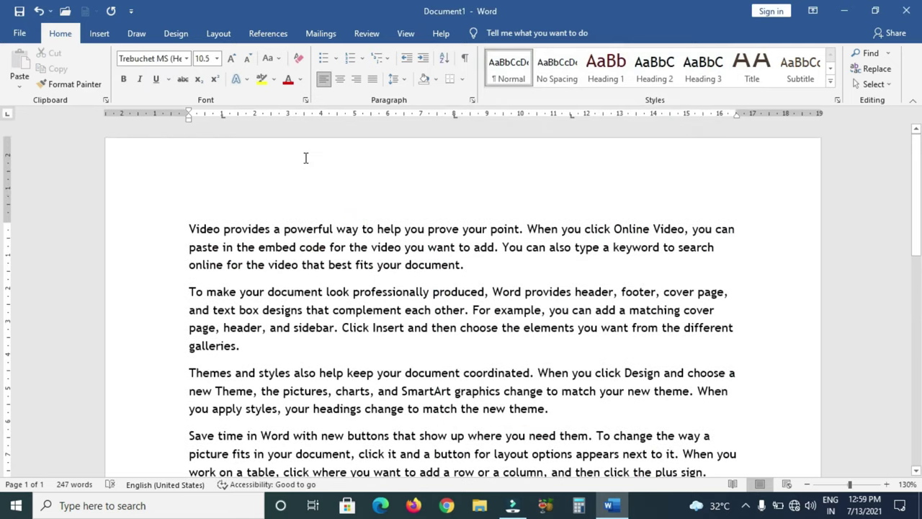
pyautogui.click(168, 79)
pyautogui.click(217, 256)
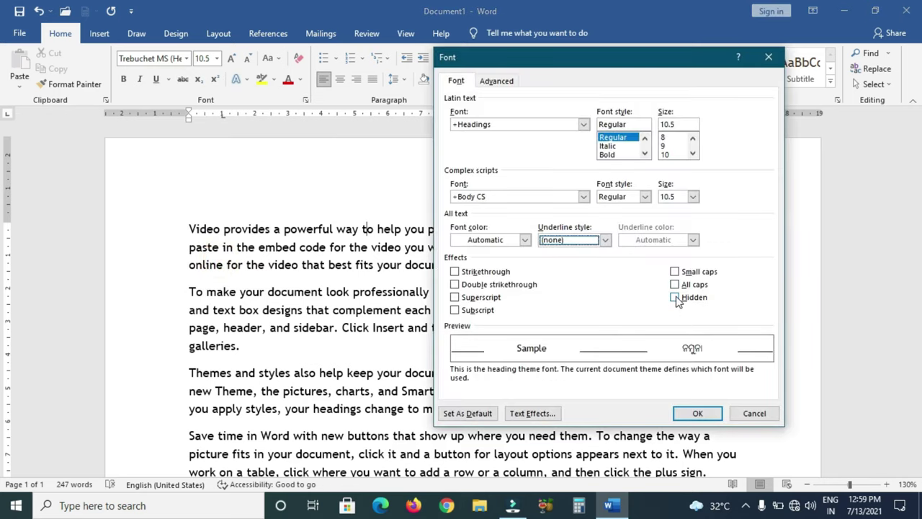
pyautogui.click(249, 222)
pyautogui.click(754, 413)
# - Delete the word 'Video', then undo the deletion
pyautogui.doubleClick(186, 234)
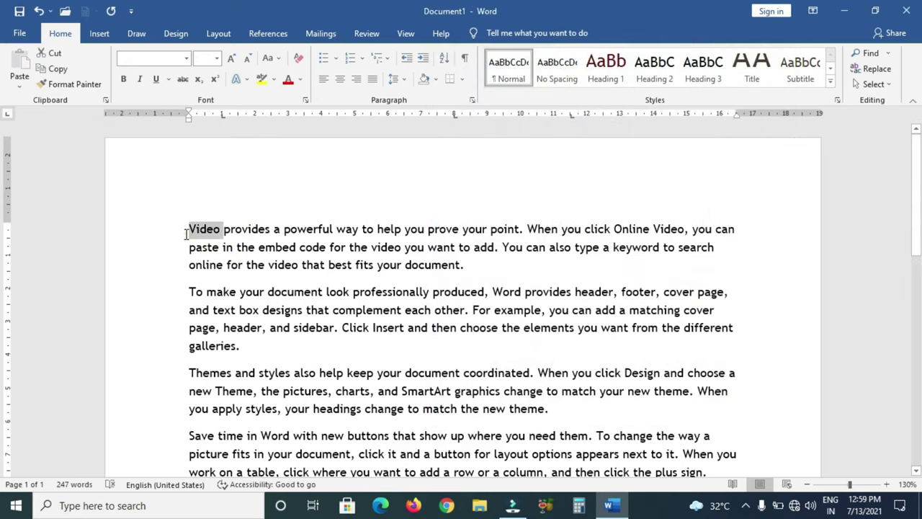
pyautogui.press('Delete')
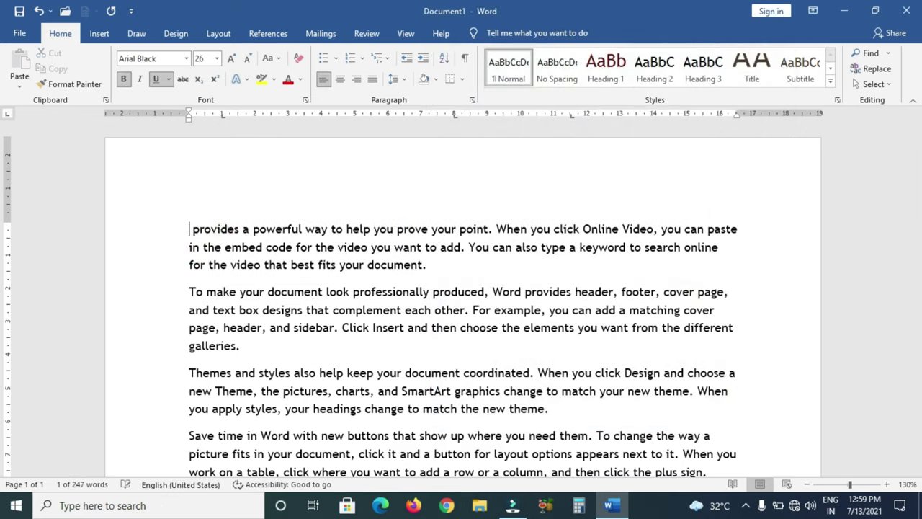
pyautogui.click(38, 11)
# - Select the whole document and clear Hidden in the Font dialog to reveal the heading
pyautogui.tripleClick(94, 259)
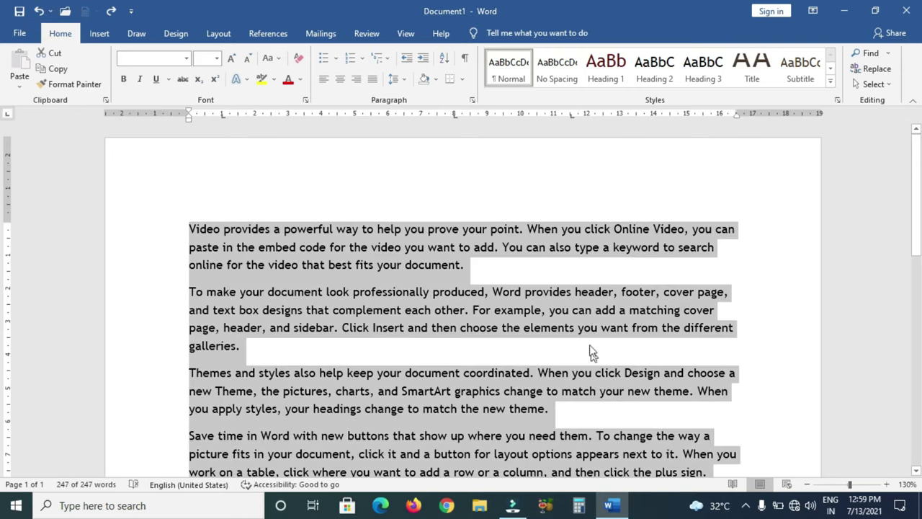
pyautogui.click(168, 79)
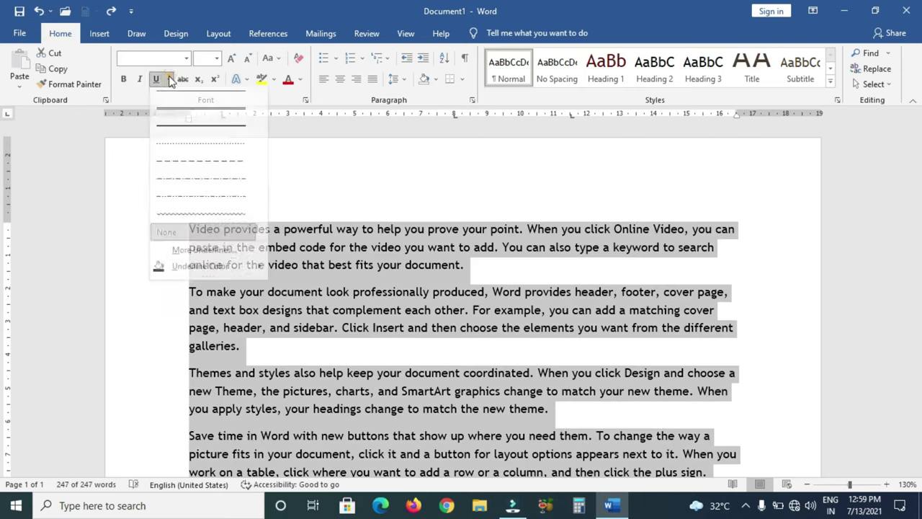
pyautogui.click(193, 257)
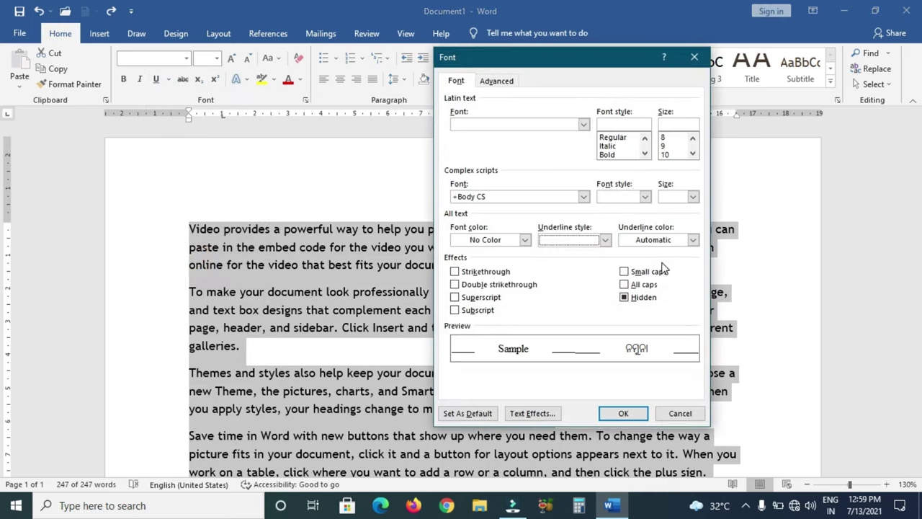
pyautogui.click(629, 306)
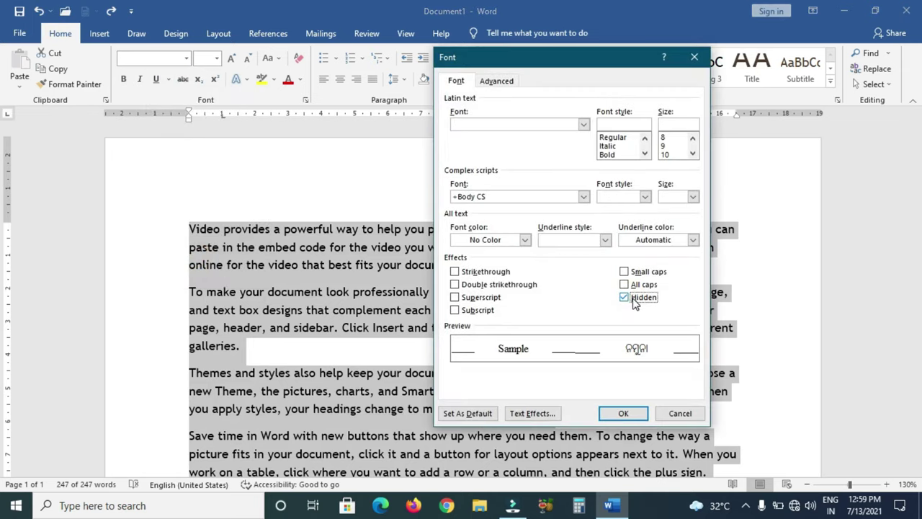
pyautogui.click(628, 301)
pyautogui.click(625, 408)
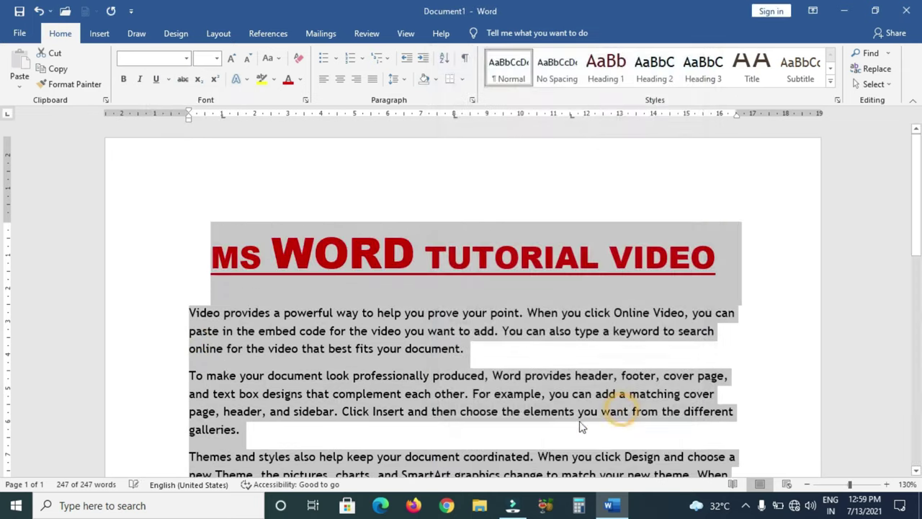
pyautogui.scroll(-3, 375, 288)
# - Select the MS WORD TUTORIAL VIDEO heading and give its underline a green colour
pyautogui.scroll(3, 374, 284)
pyautogui.click(424, 208)
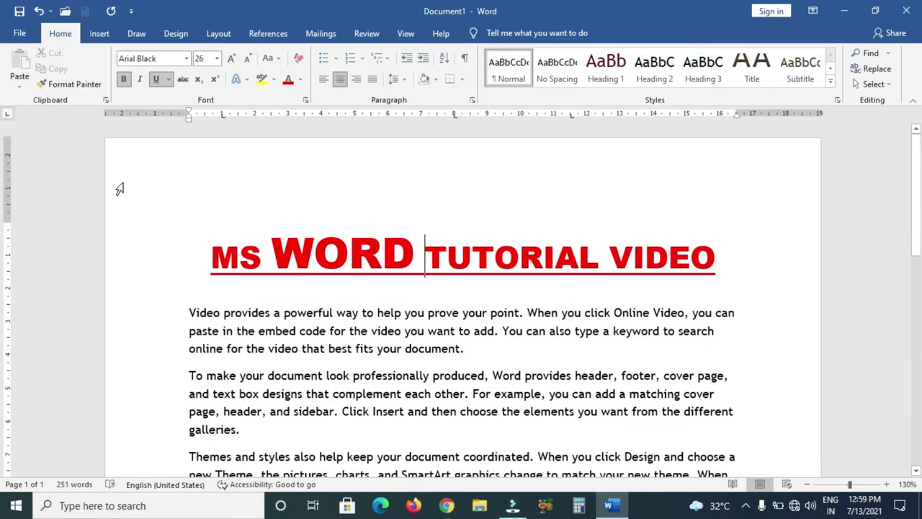
pyautogui.click(172, 81)
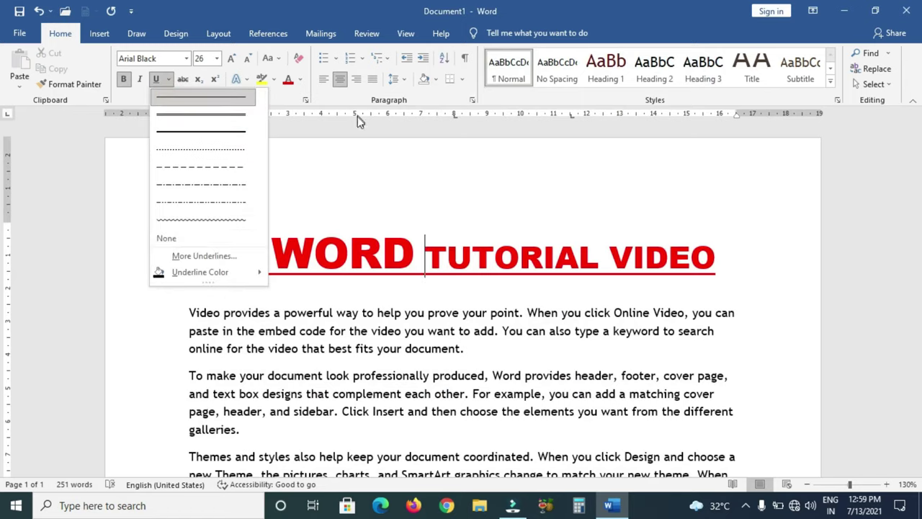
pyautogui.click(362, 191)
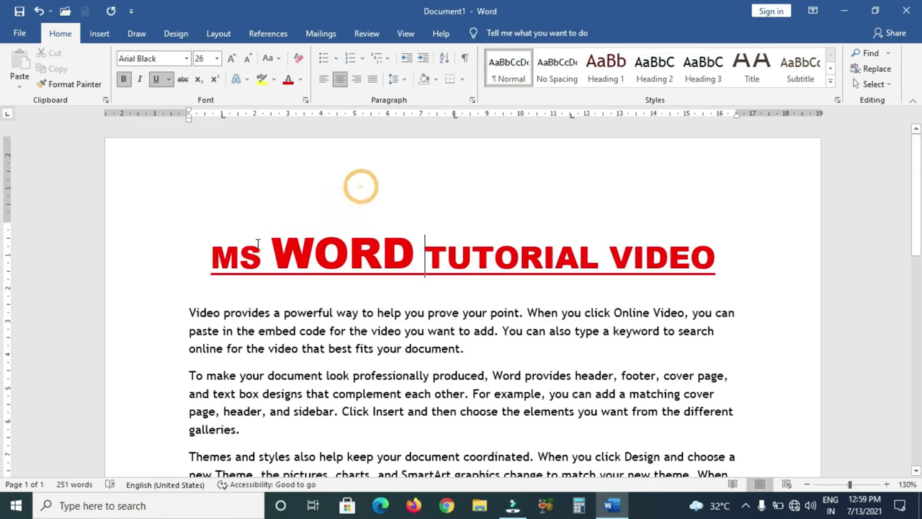
pyautogui.tripleClick(209, 261)
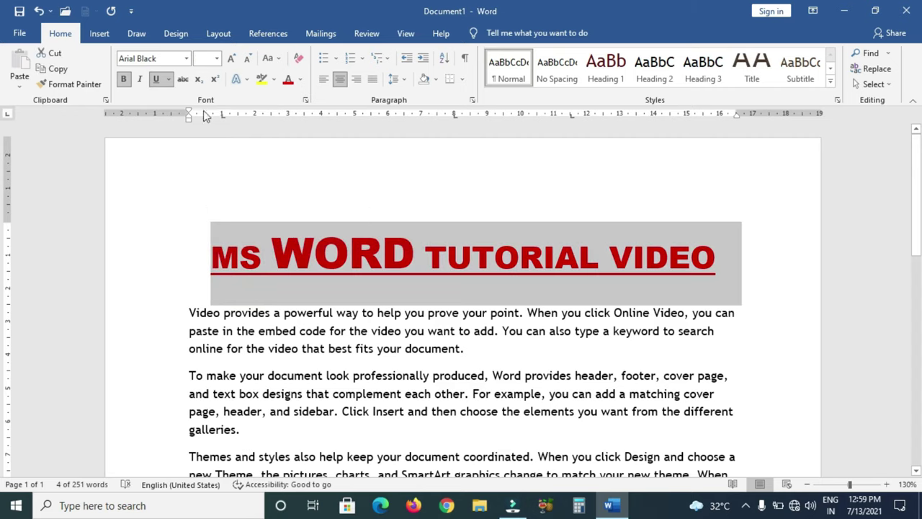
pyautogui.click(169, 80)
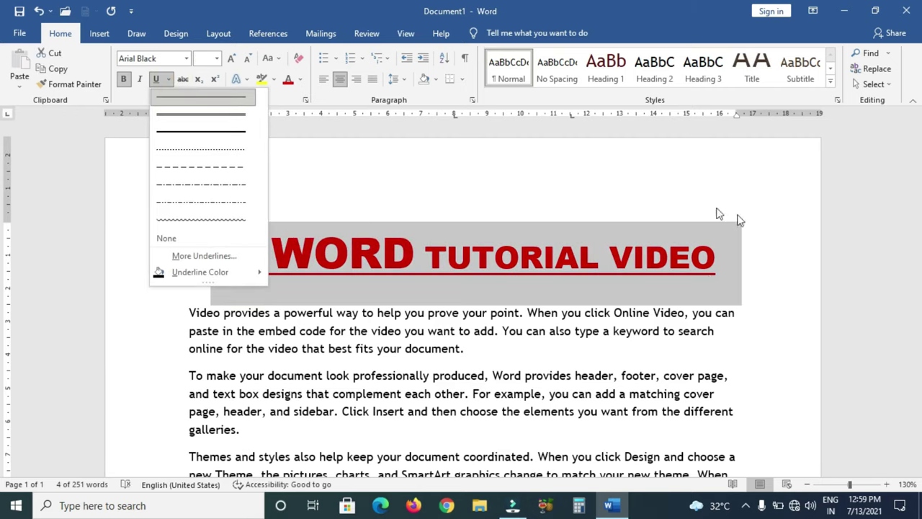
pyautogui.moveTo(236, 272)
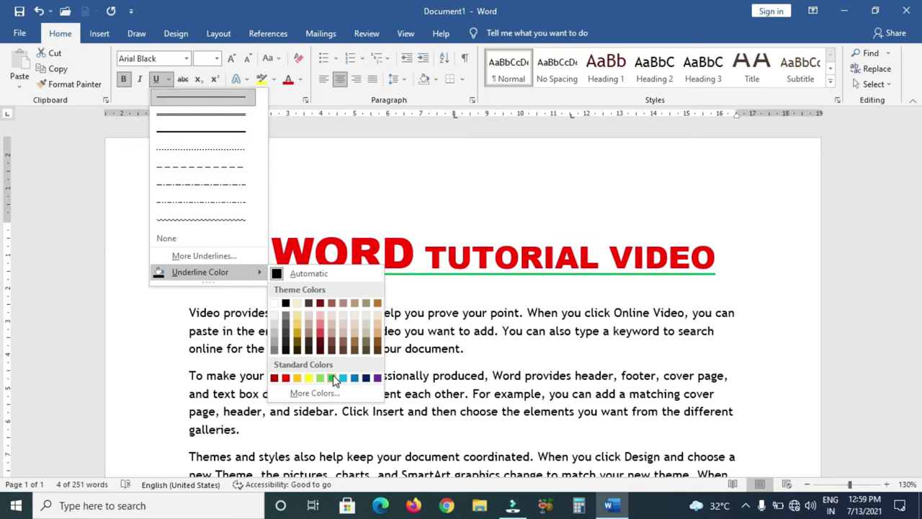
pyautogui.click(332, 377)
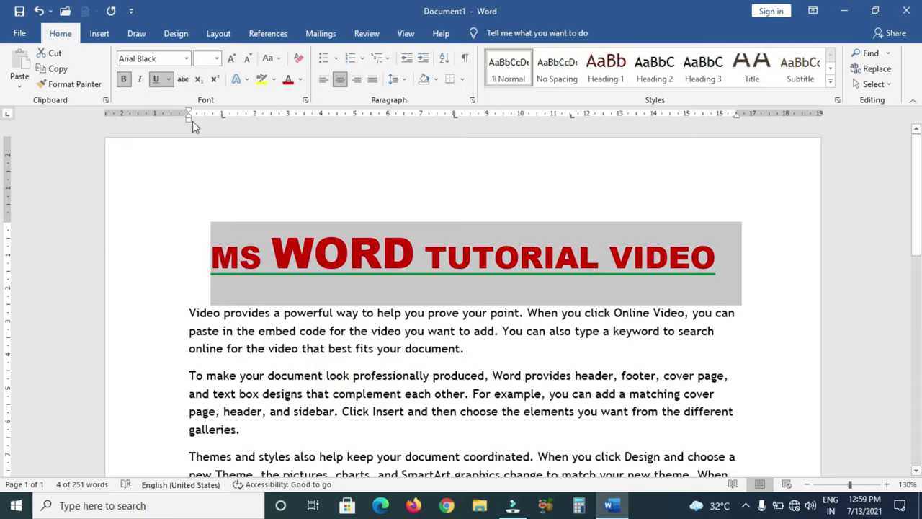
# - Lighten the underline to a custom green, RGB 70,190,110, via More Colors
pyautogui.click(170, 81)
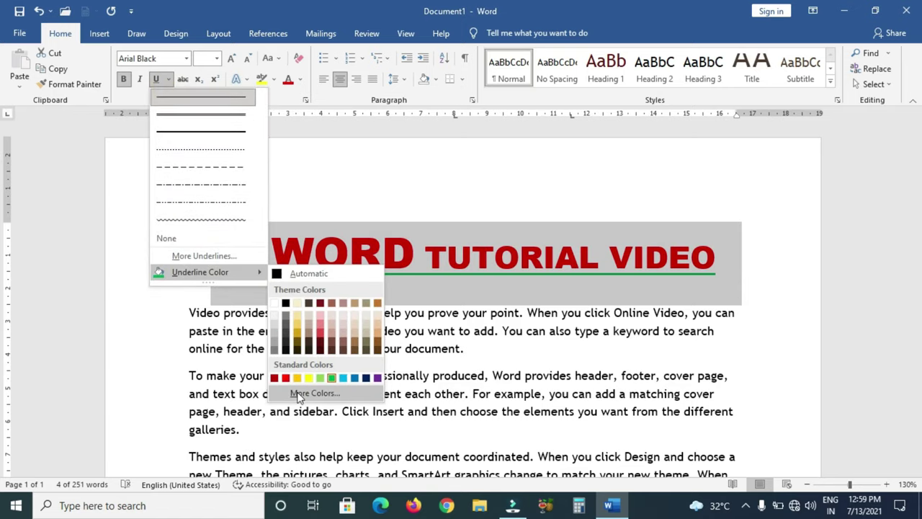
pyautogui.click(309, 393)
pyautogui.moveTo(460, 220); pyautogui.dragTo(407, 224)
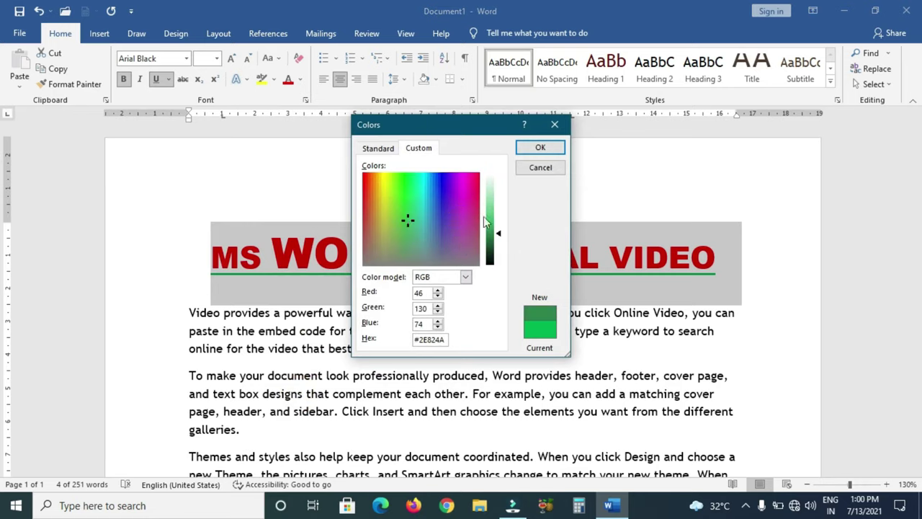
pyautogui.moveTo(496, 227); pyautogui.dragTo(497, 217)
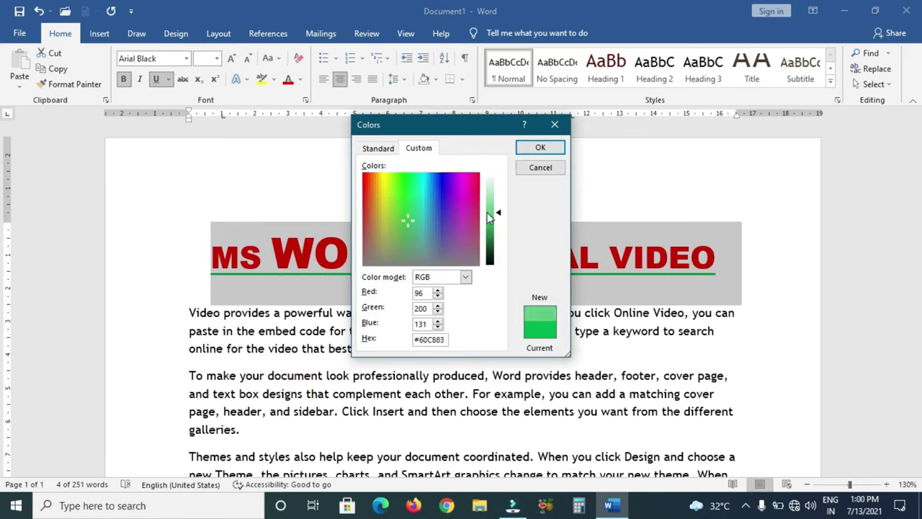
pyautogui.click(540, 148)
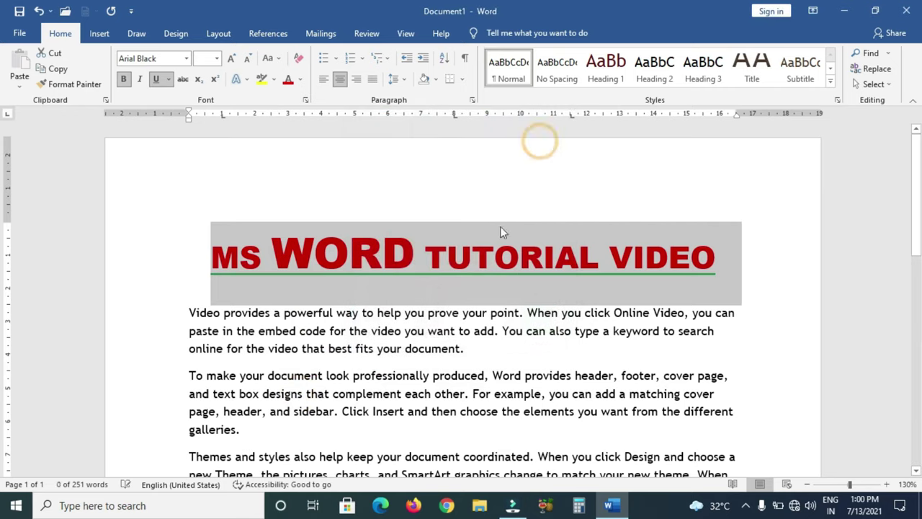
# - Reopen the custom underline colour picker for the title and close it without changes
pyautogui.click(444, 169)
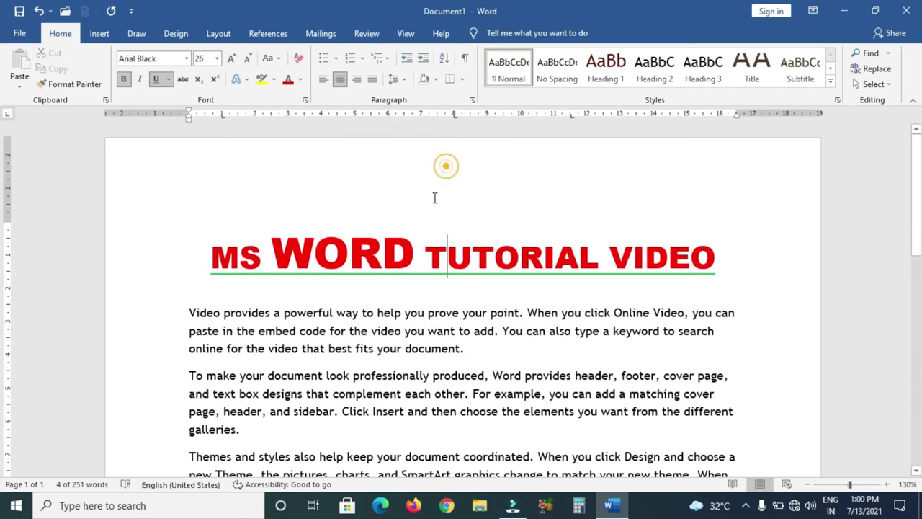
pyautogui.click(173, 82)
pyautogui.moveTo(254, 271)
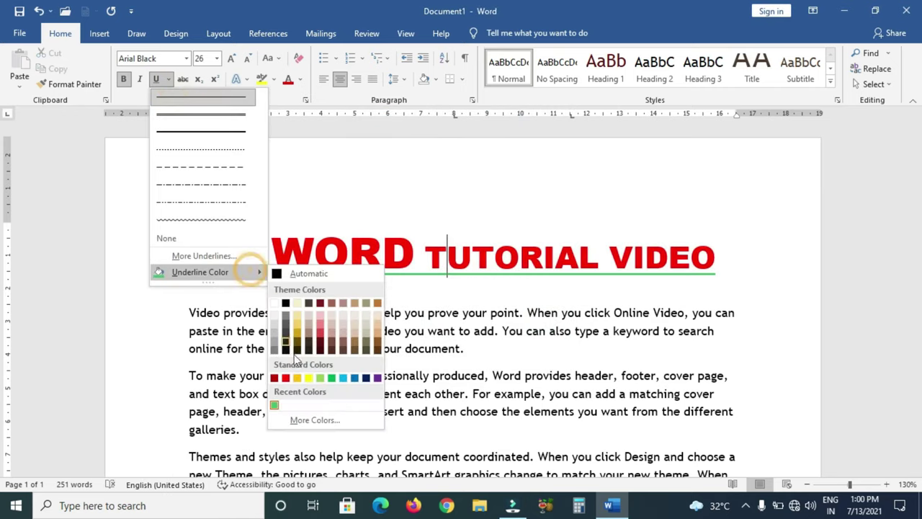
pyautogui.click(314, 420)
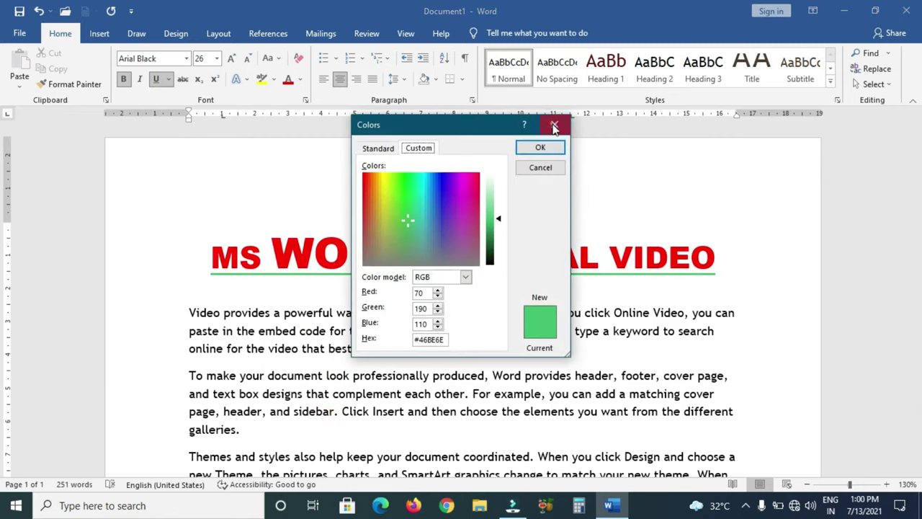
pyautogui.click(555, 127)
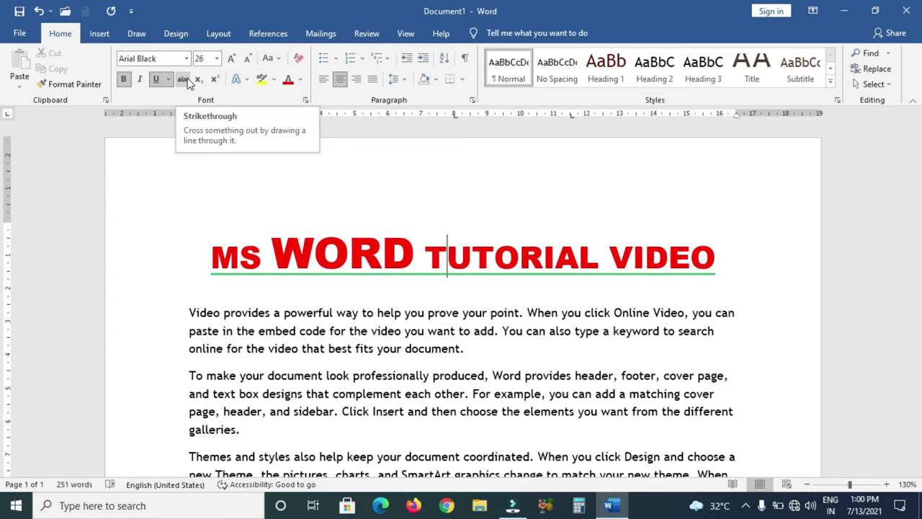
# - Apply strikethrough to 'powerful' and then to 'best' in the first body paragraph
pyautogui.scroll(-3, 209, 259)
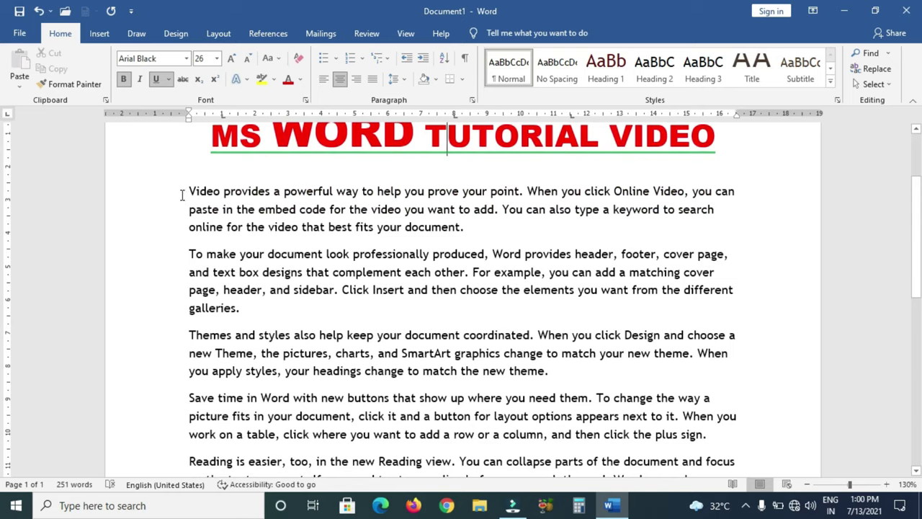
pyautogui.moveTo(183, 194); pyautogui.dragTo(216, 370)
pyautogui.click(189, 369)
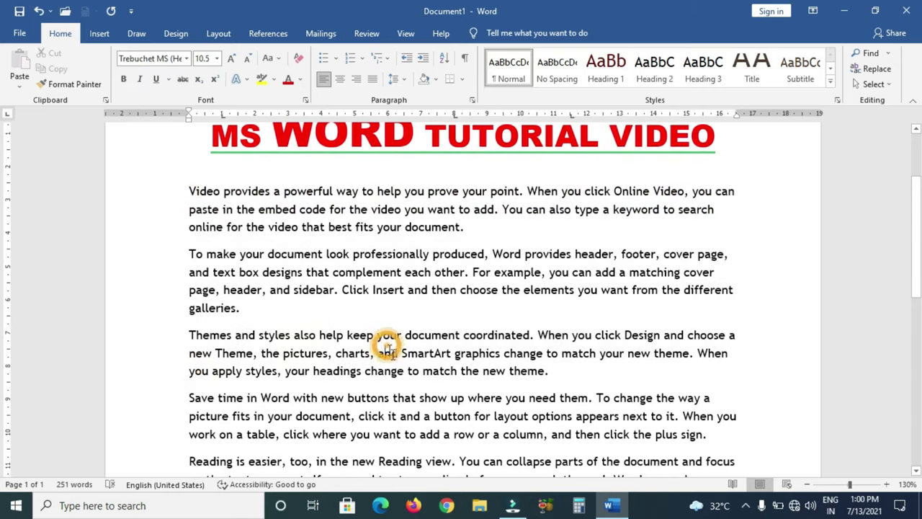
pyautogui.scroll(-1, 425, 372)
pyautogui.scroll(-1, 425, 372)
pyautogui.scroll(2, 426, 372)
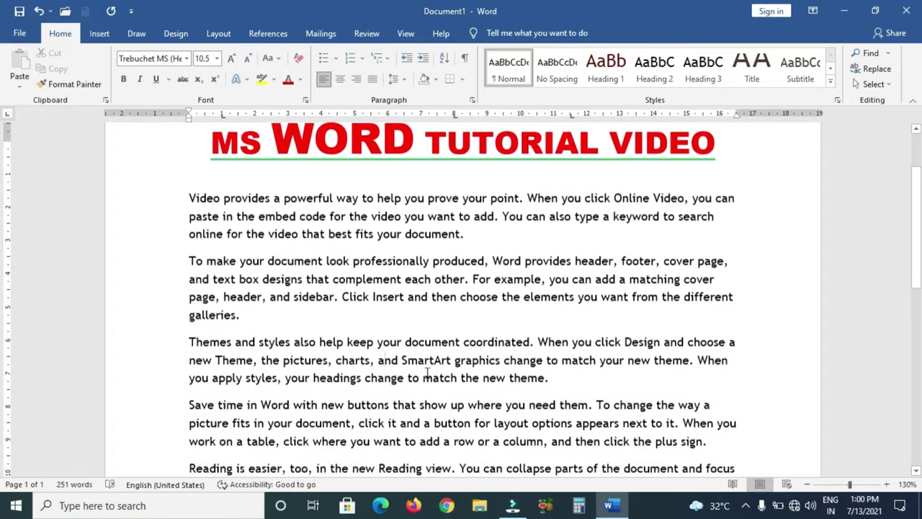
pyautogui.scroll(2, 426, 372)
pyautogui.scroll(-1, 427, 372)
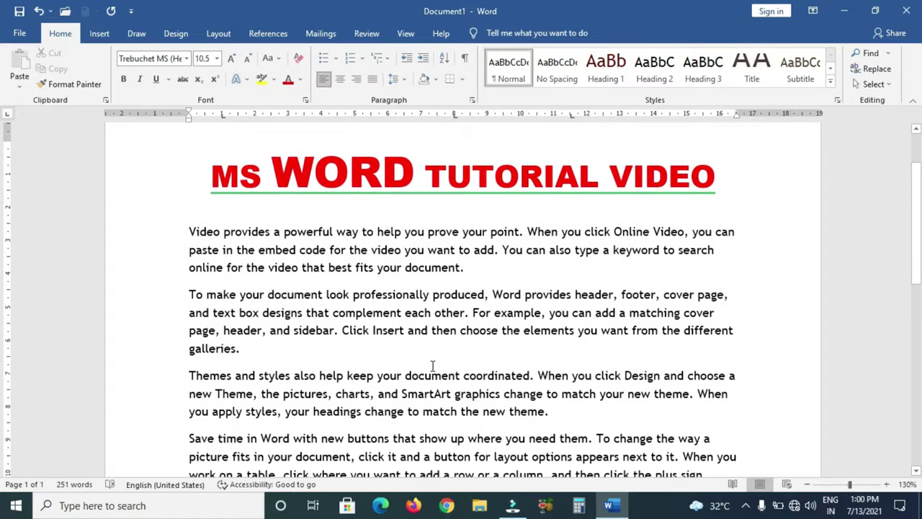
pyautogui.scroll(-1, 447, 331)
pyautogui.scroll(-2, 465, 296)
pyautogui.scroll(4, 501, 303)
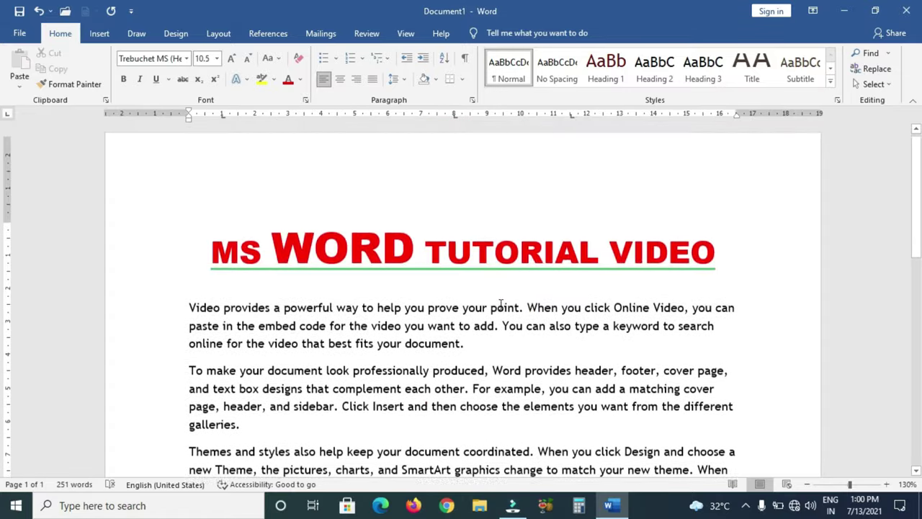
pyautogui.scroll(-1, 432, 296)
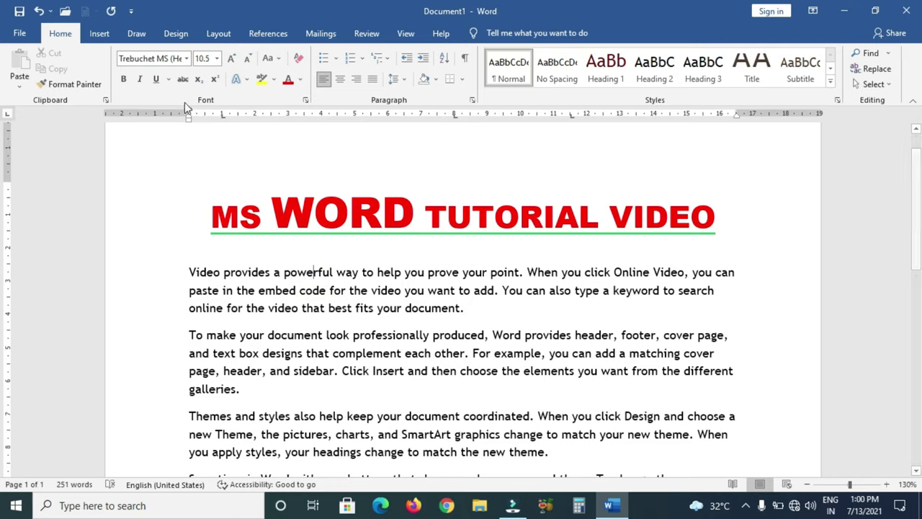
pyautogui.click(183, 79)
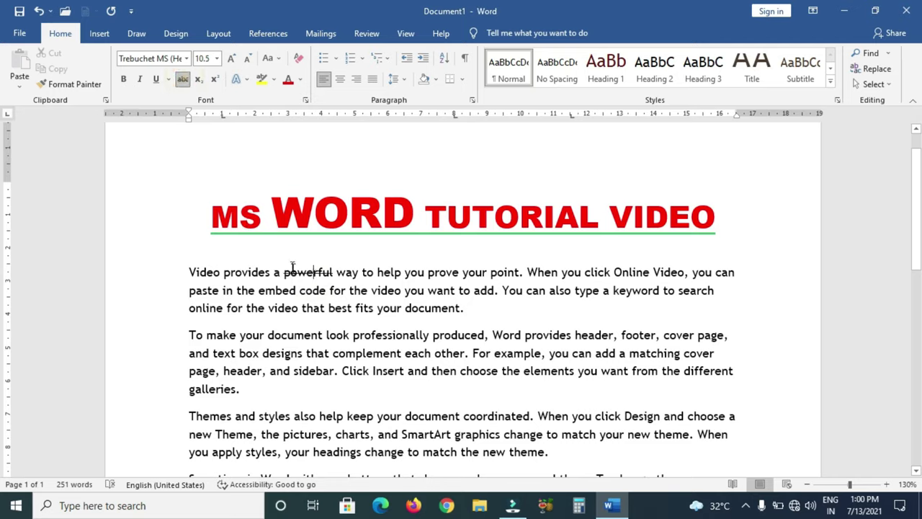
pyautogui.doubleClick(339, 308)
pyautogui.click(183, 79)
# - Try a double strikethrough on 'best' in the Font dialog, then remove it
pyautogui.scroll(-2, 407, 363)
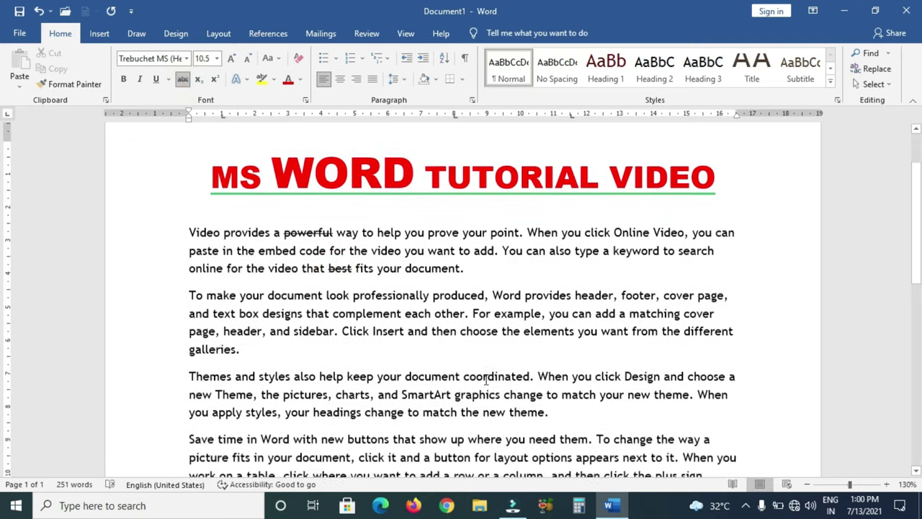
pyautogui.scroll(2, 488, 353)
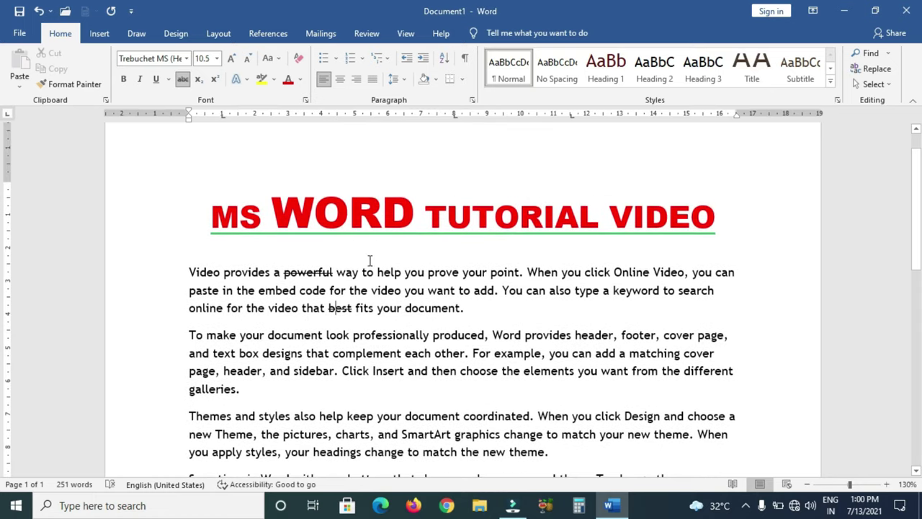
pyautogui.click(169, 82)
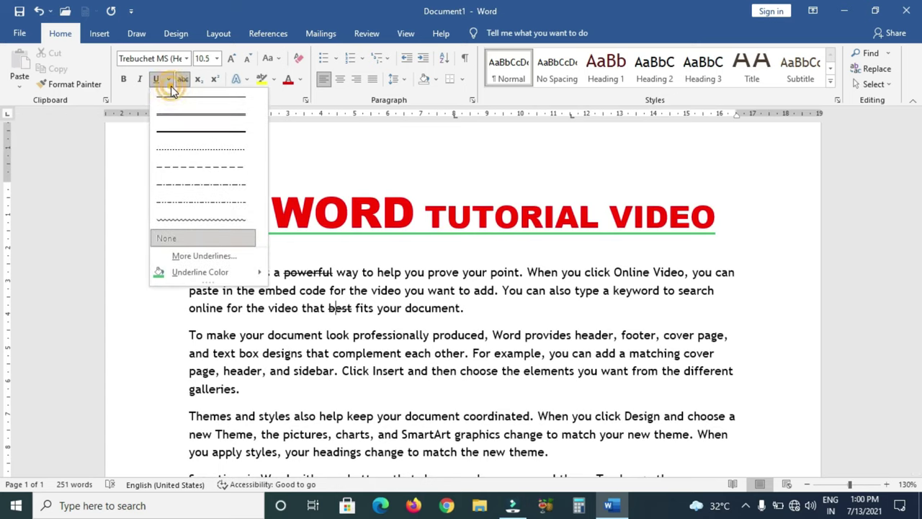
pyautogui.click(204, 256)
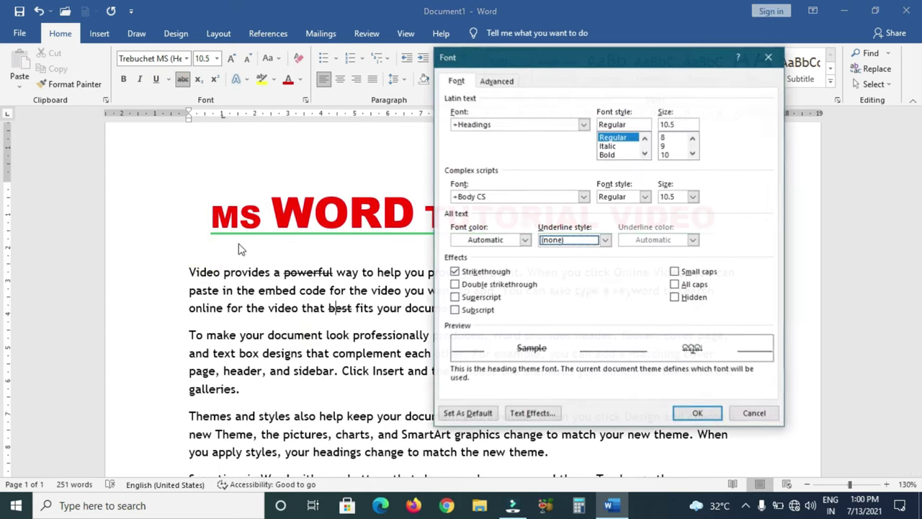
pyautogui.click(496, 285)
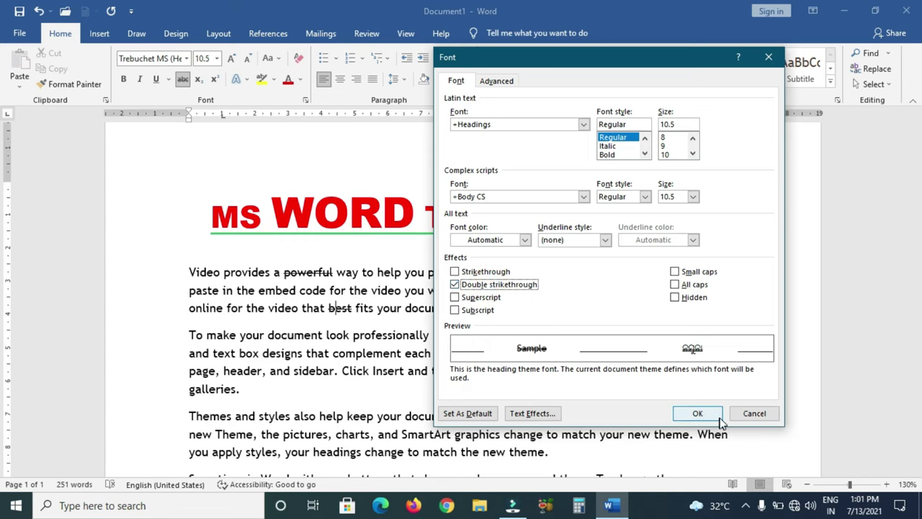
pyautogui.click(697, 413)
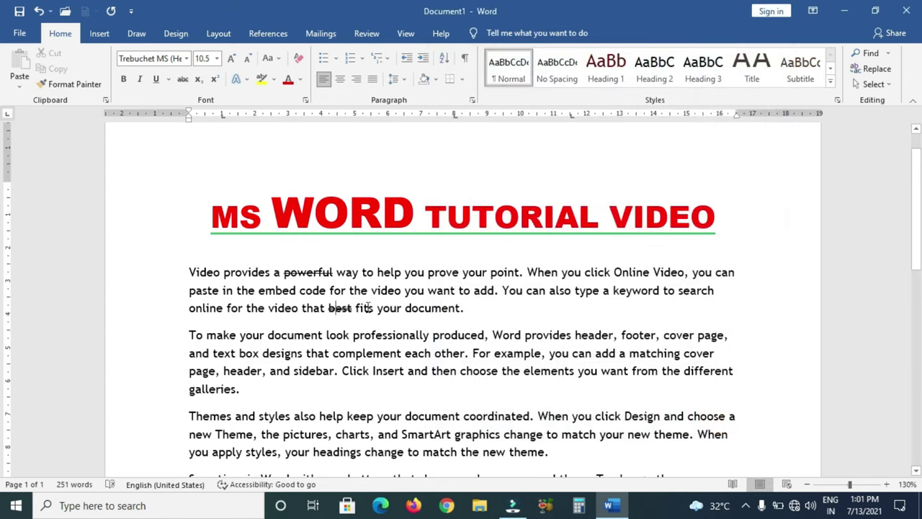
pyautogui.click(183, 79)
# - Preview Small caps on the struck word in the Font dialog, then dismiss it
pyautogui.click(170, 80)
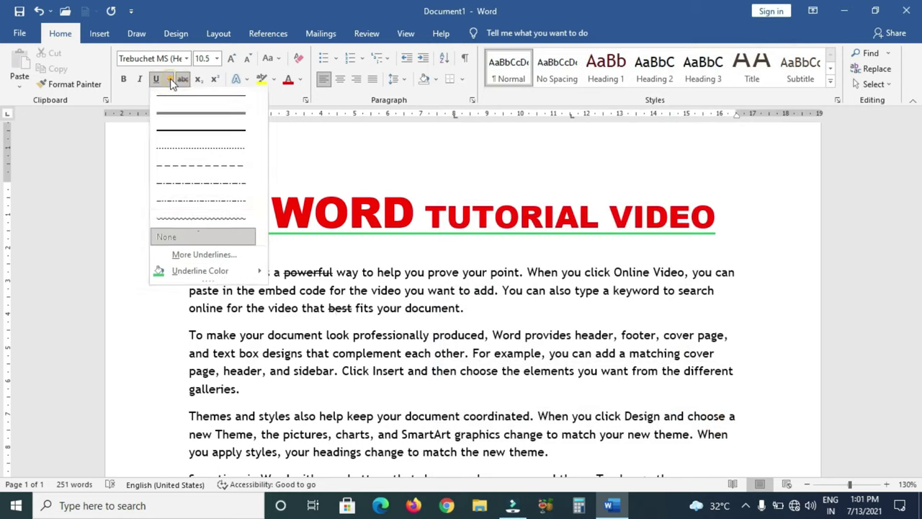
pyautogui.moveTo(194, 276)
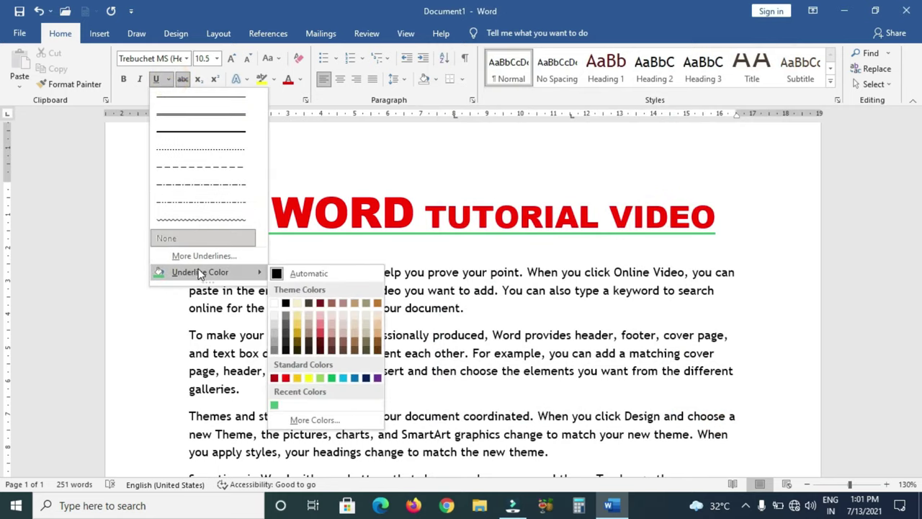
pyautogui.click(205, 257)
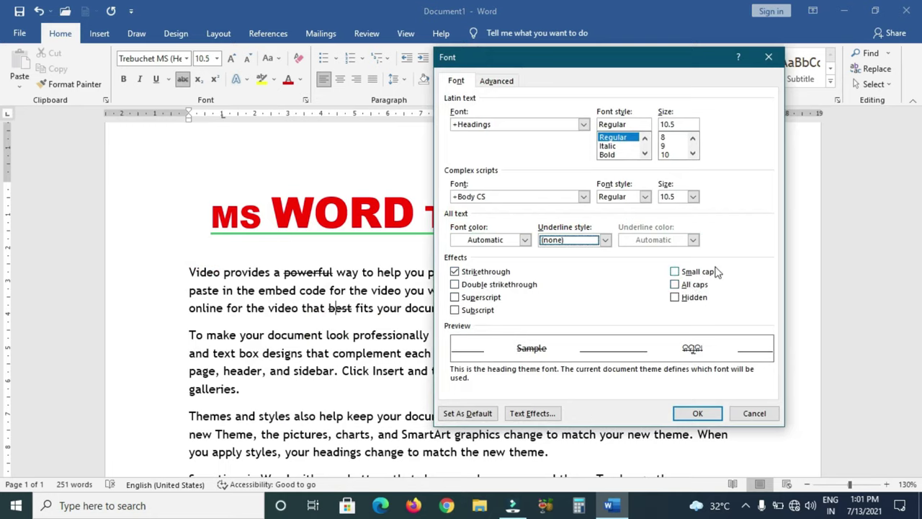
pyautogui.click(675, 272)
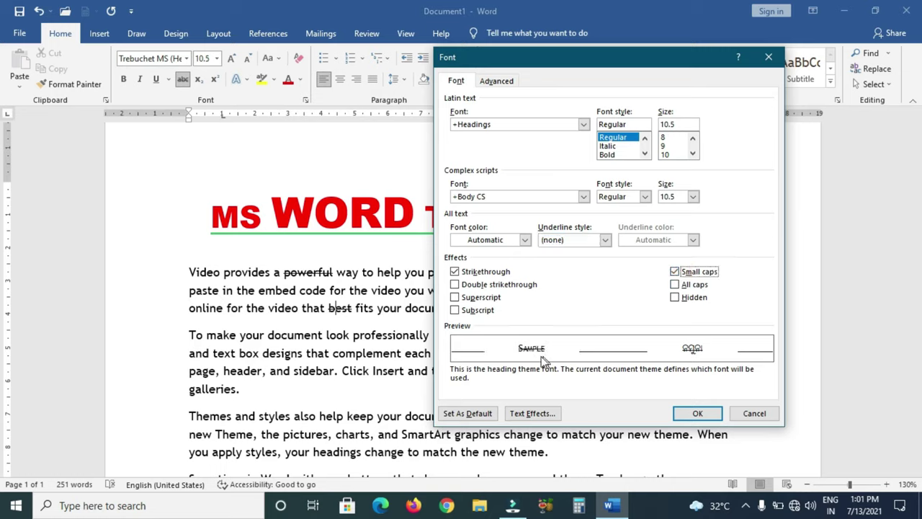
pyautogui.click(311, 292)
pyautogui.press('Return')
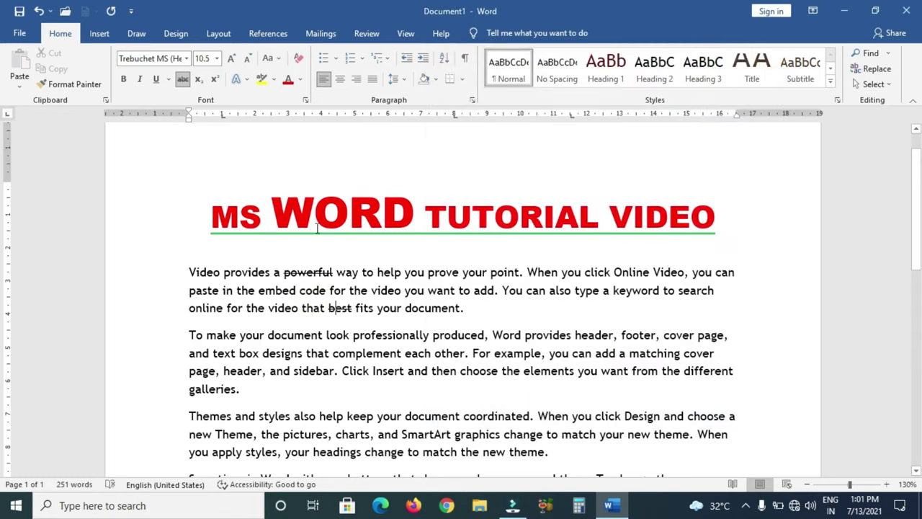
# - Select the heading and set it to All caps instead of Small caps
pyautogui.click(172, 222)
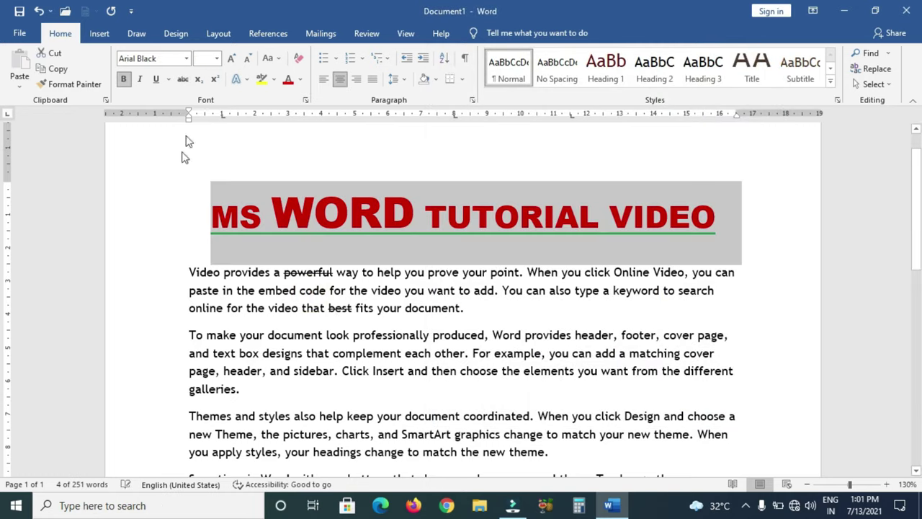
pyautogui.click(173, 80)
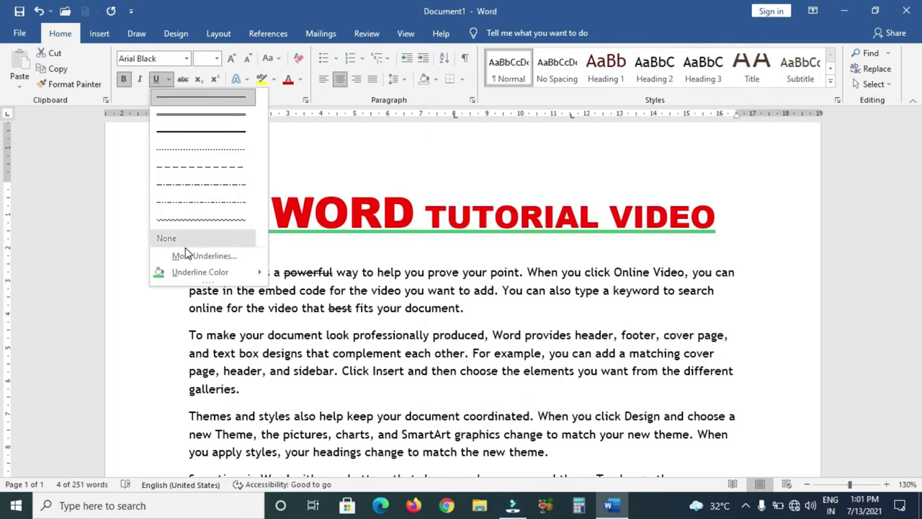
pyautogui.click(190, 258)
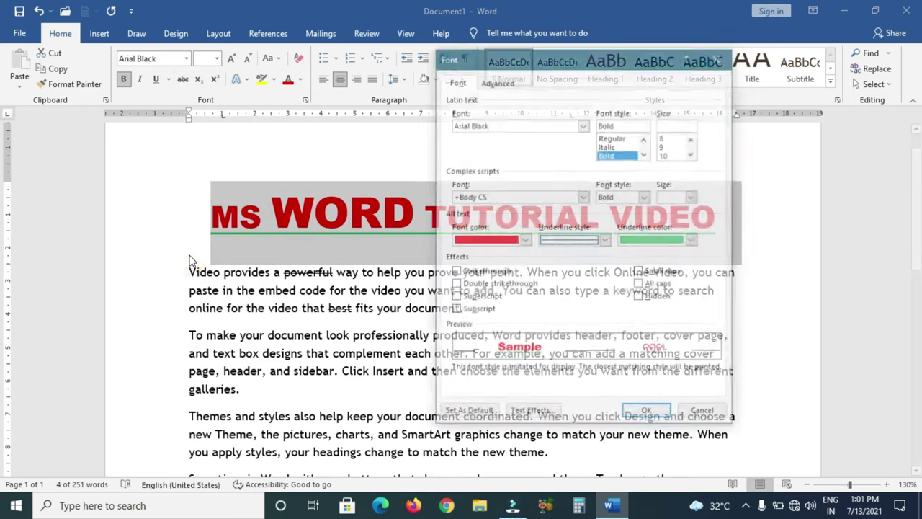
pyautogui.click(640, 272)
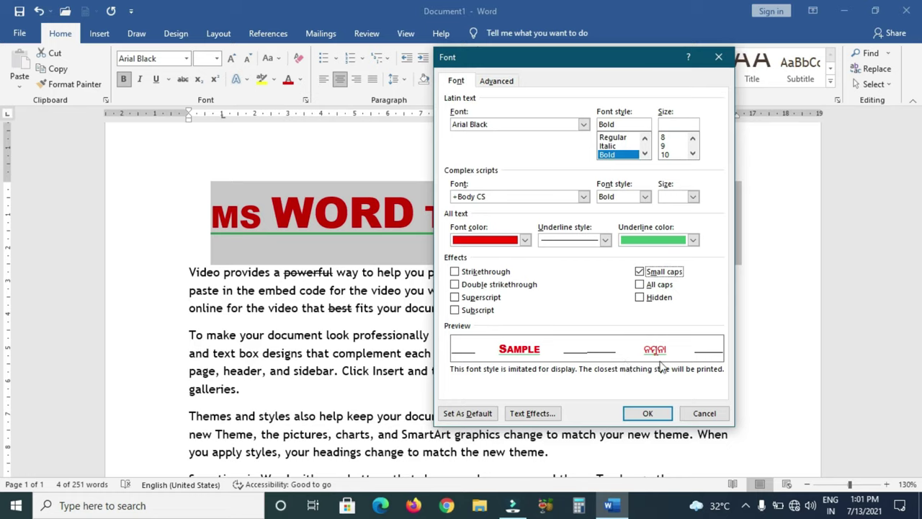
pyautogui.click(641, 284)
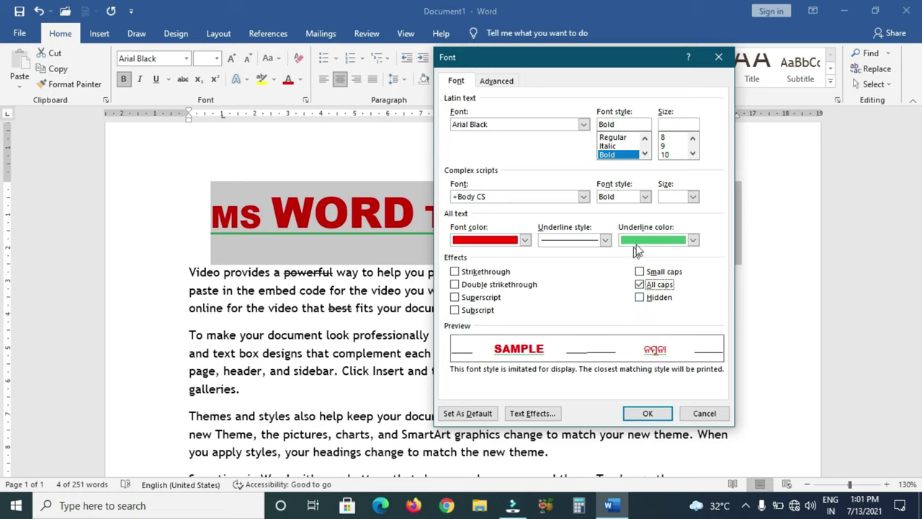
# - Choose a dashed underline style, keeping the underline colour and Bold complex-script style
pyautogui.click(693, 240)
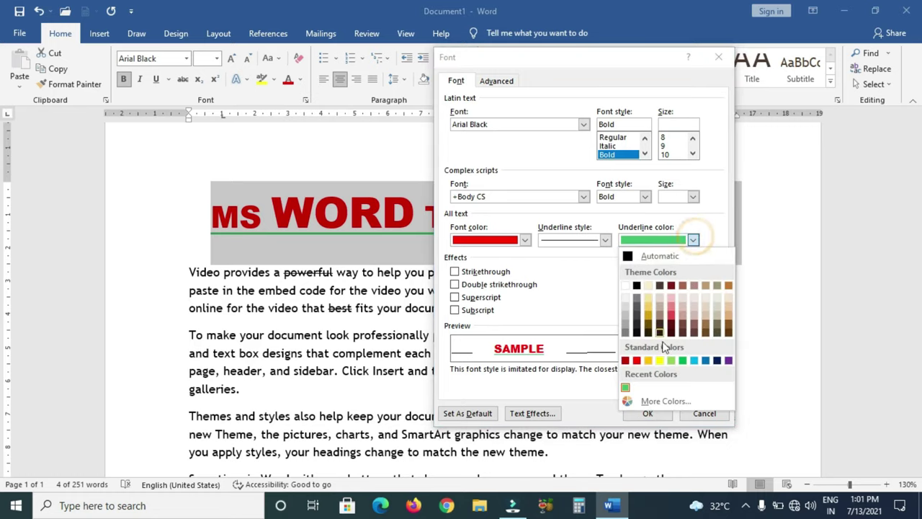
pyautogui.click(567, 277)
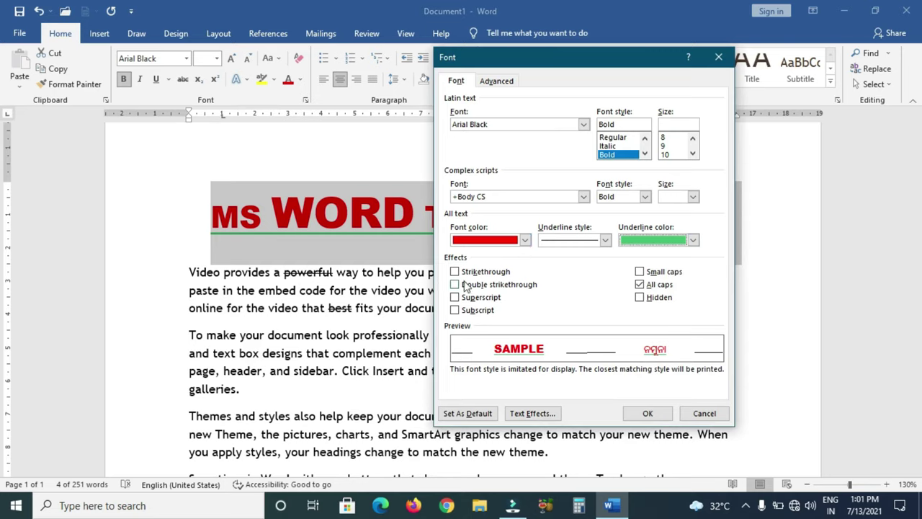
pyautogui.click(604, 241)
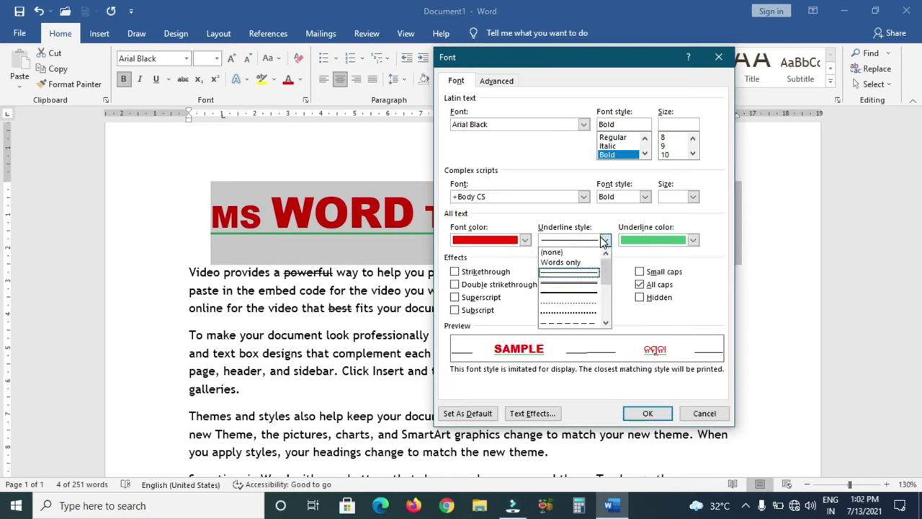
pyautogui.scroll(-2, 587, 316)
pyautogui.click(586, 315)
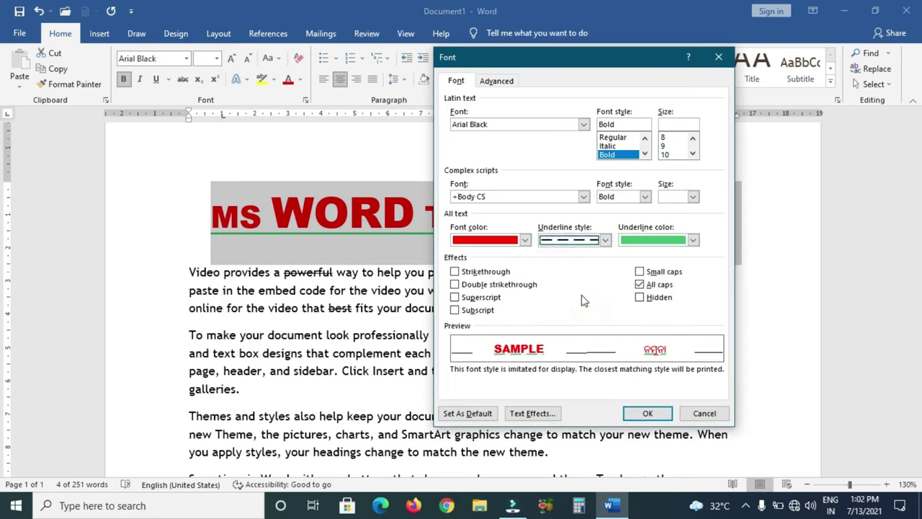
pyautogui.click(645, 197)
pyautogui.click(615, 230)
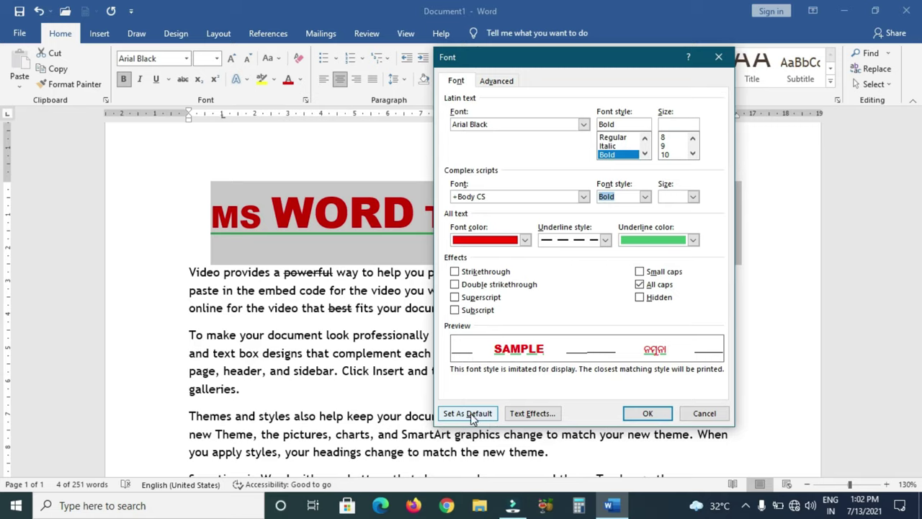
# - Look at Text Effects and the Advanced tab, then close the Font dialog unapplied
pyautogui.click(533, 416)
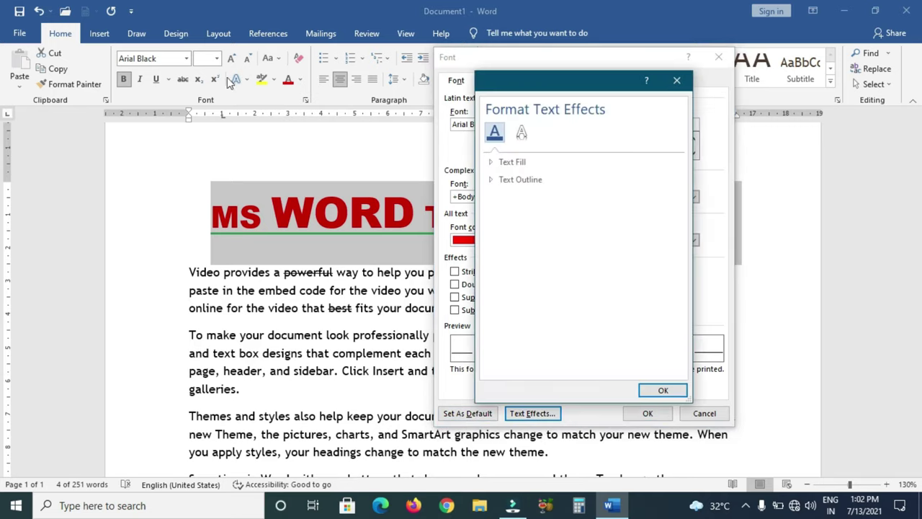
pyautogui.click(677, 80)
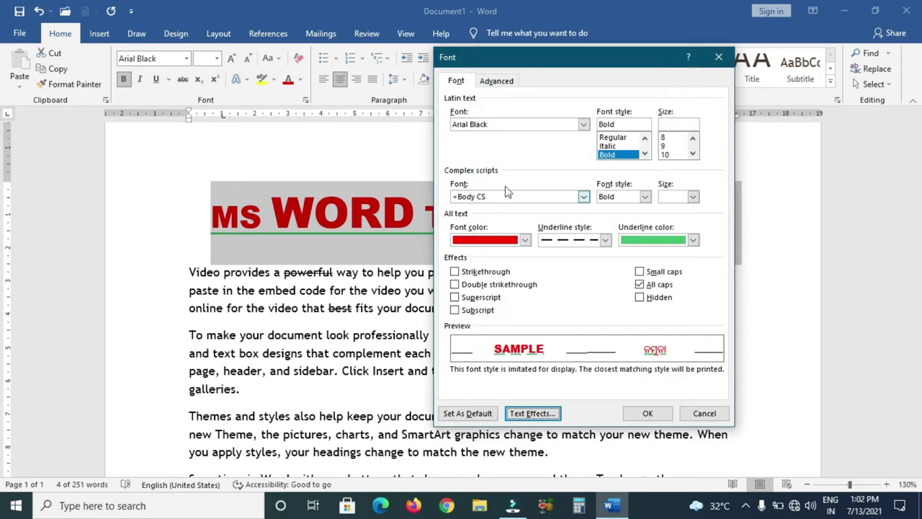
pyautogui.click(497, 81)
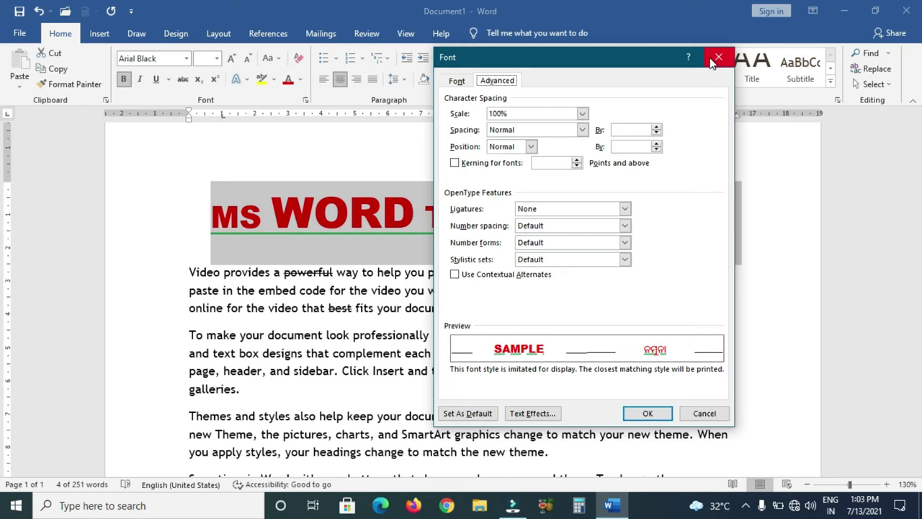
pyautogui.click(718, 58)
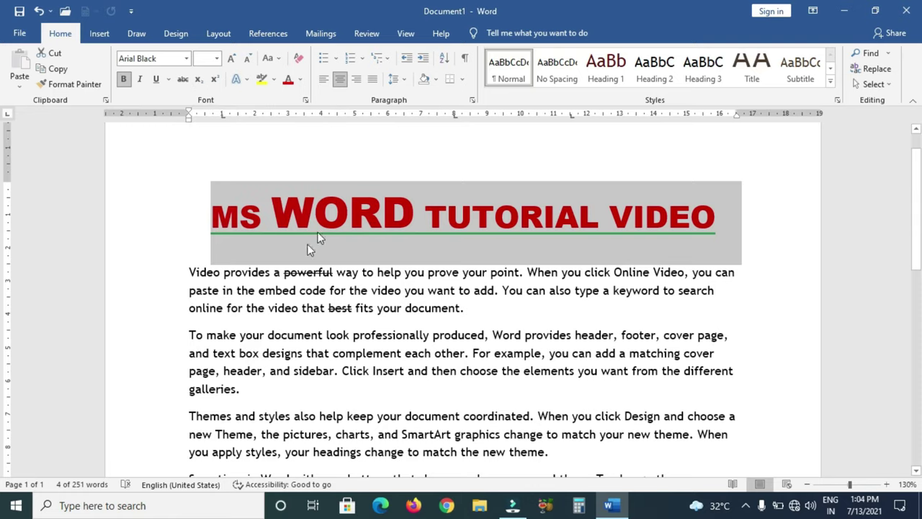
# - Select WORD below the name list, accidentally replace it with 2, and undo that
pyautogui.scroll(-3, 320, 242)
pyautogui.scroll(-4, 320, 245)
pyautogui.scroll(3, 320, 249)
pyautogui.scroll(-3, 320, 250)
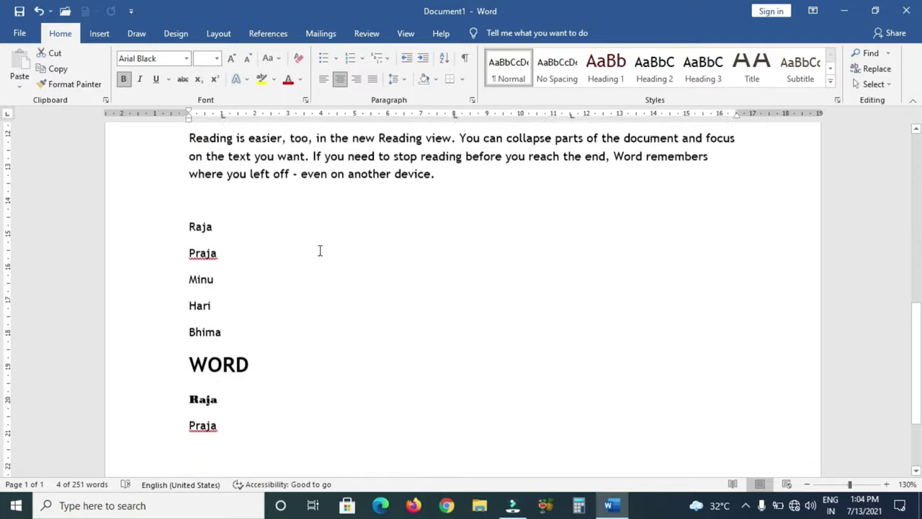
pyautogui.scroll(-1, 320, 250)
pyautogui.moveTo(259, 330); pyautogui.dragTo(183, 323)
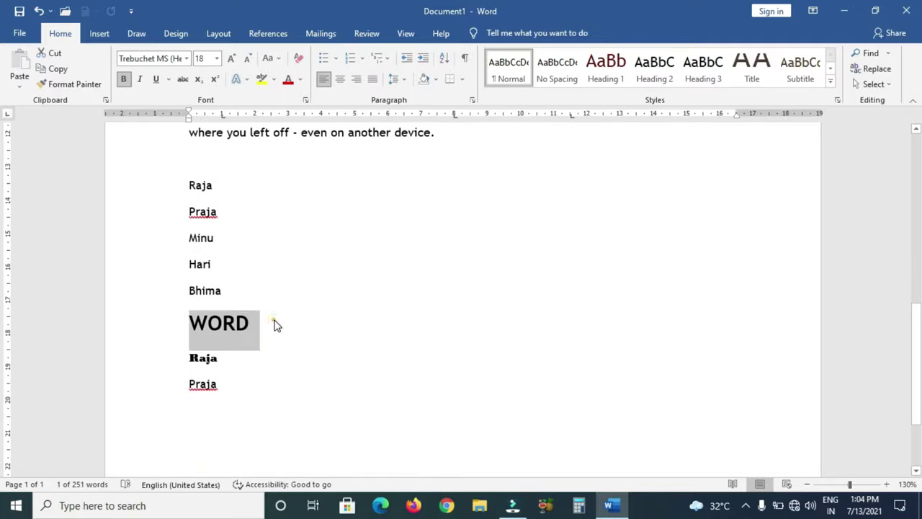
pyautogui.click(276, 324)
pyautogui.doubleClick(241, 326)
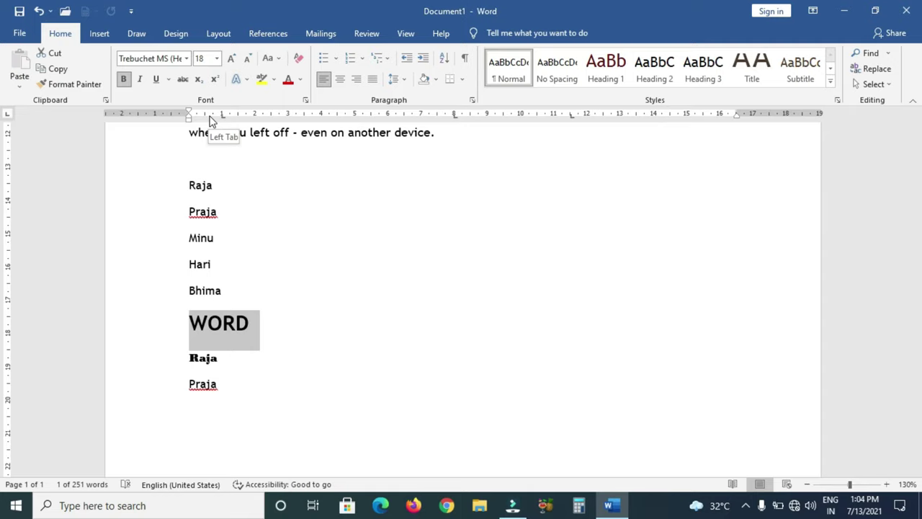
pyautogui.write('2')
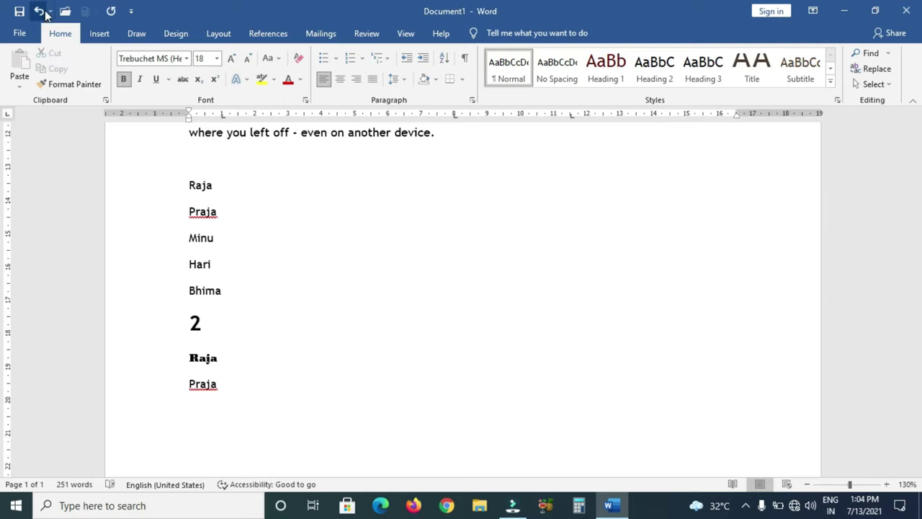
pyautogui.click(44, 13)
# - Type a subscript 2 after WORD, delete it, and switch to superscript
pyautogui.click(254, 323)
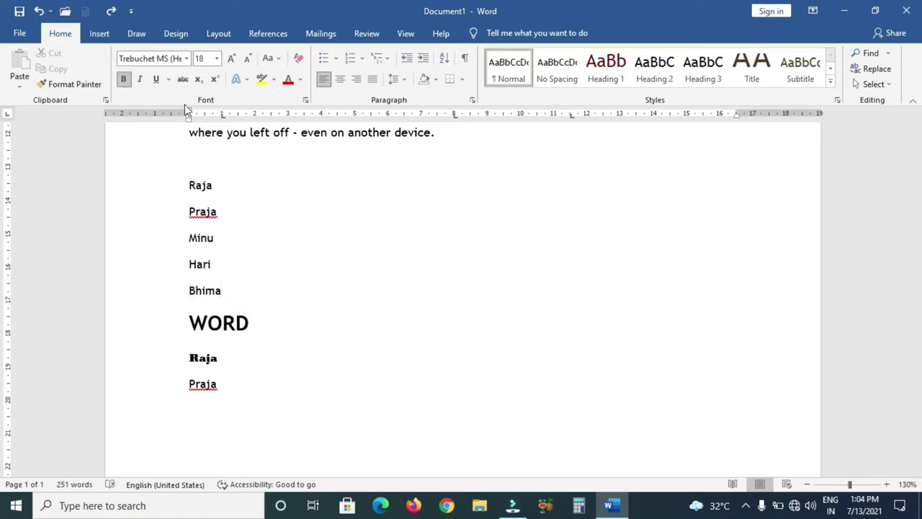
pyautogui.click(198, 79)
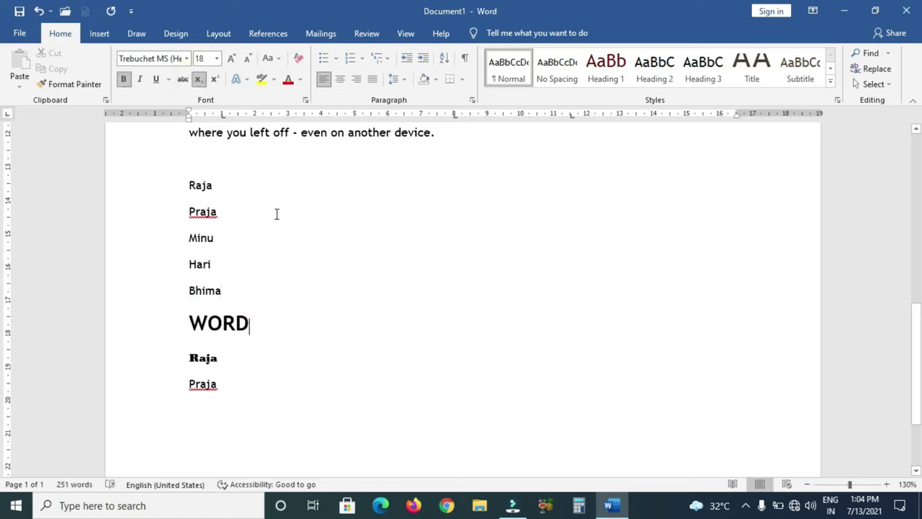
pyautogui.write('2')
pyautogui.press('BackSpace')
pyautogui.click(215, 80)
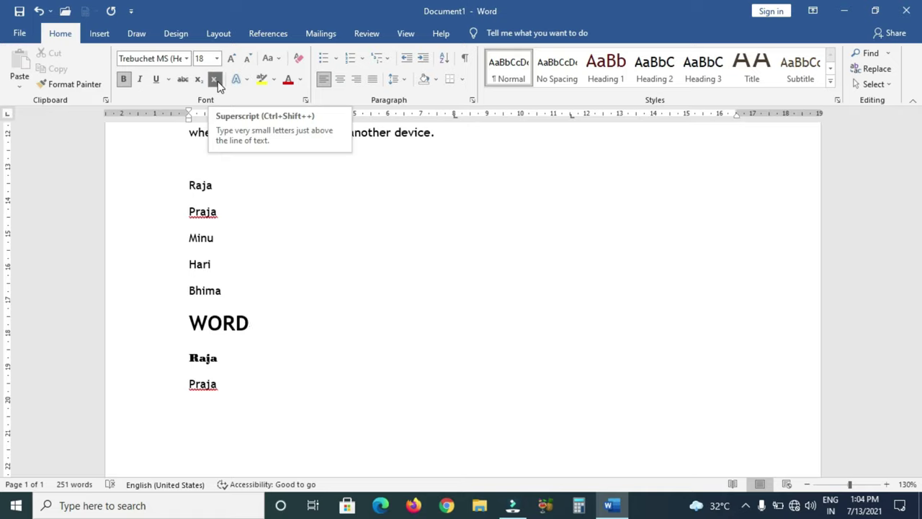
# - Replace the trial superscript 2 after WORD with a 3
pyautogui.click(218, 81)
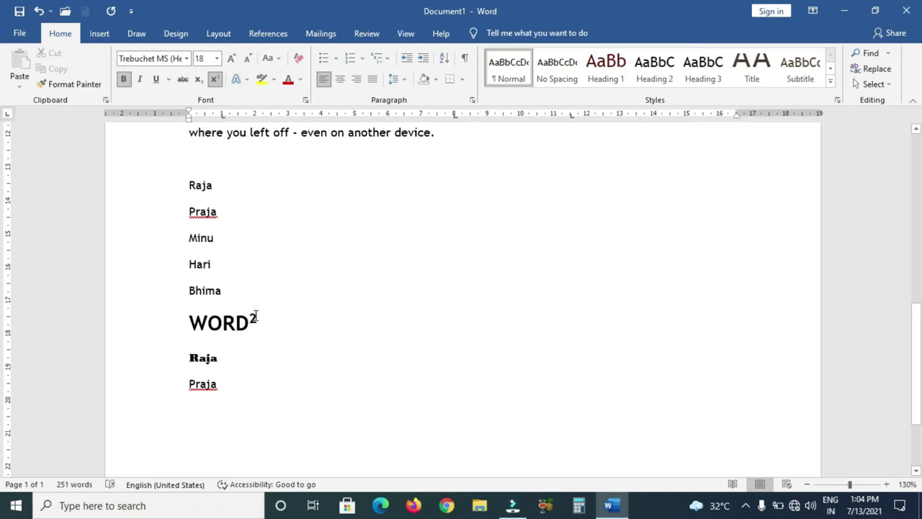
pyautogui.keyDown('ctrl'); pyautogui.scroll(2, 312, 344); pyautogui.keyUp('ctrl')
pyautogui.keyDown('ctrl'); pyautogui.scroll(7, 312, 343); pyautogui.keyUp('ctrl')
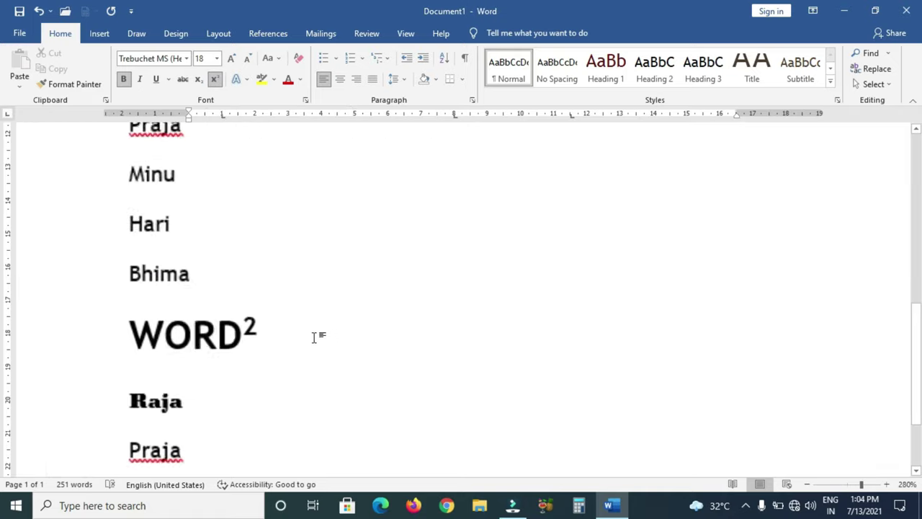
pyautogui.keyDown('ctrl'); pyautogui.scroll(11, 314, 338); pyautogui.keyUp('ctrl')
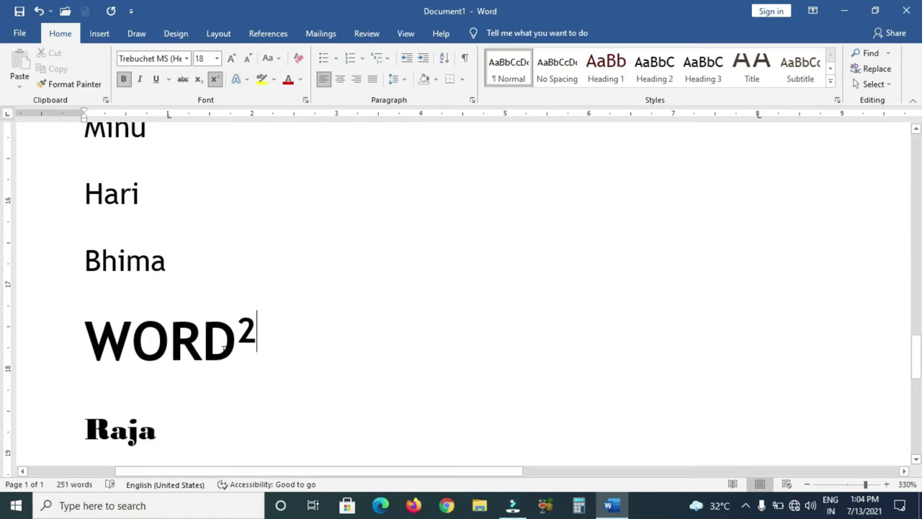
pyautogui.press('BackSpace')
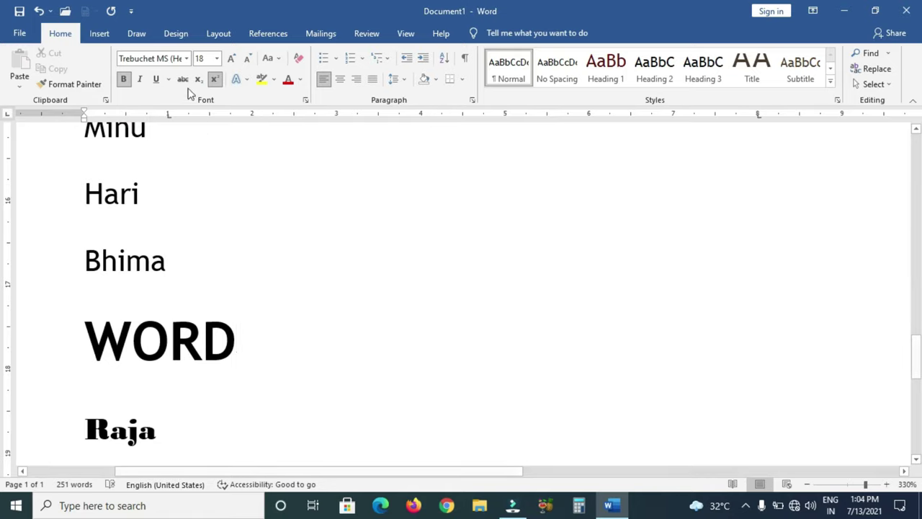
pyautogui.write('3')
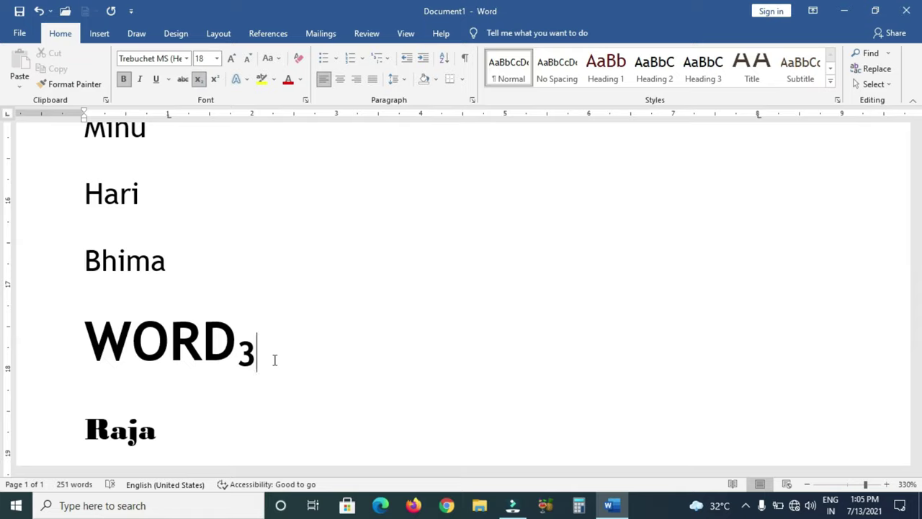
pyautogui.keyDown('ctrl'); pyautogui.scroll(-2, 274, 362); pyautogui.keyUp('ctrl')
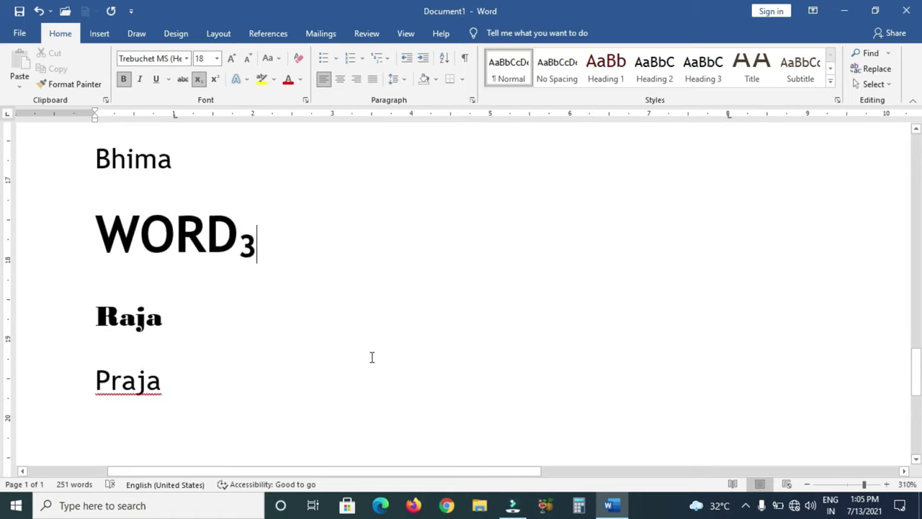
pyautogui.keyDown('ctrl'); pyautogui.scroll(-6, 372, 357); pyautogui.keyUp('ctrl')
pyautogui.keyDown('ctrl'); pyautogui.scroll(-4, 372, 357); pyautogui.keyUp('ctrl')
pyautogui.keyDown('ctrl'); pyautogui.scroll(-4, 372, 358); pyautogui.keyUp('ctrl')
pyautogui.keyDown('ctrl'); pyautogui.scroll(-4, 372, 358); pyautogui.keyUp('ctrl')
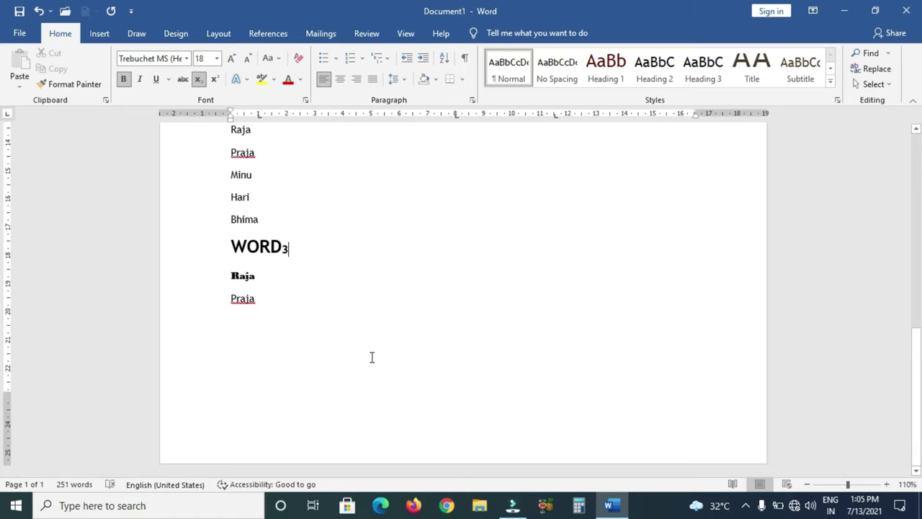
pyautogui.scroll(2, 371, 357)
pyautogui.scroll(8, 372, 357)
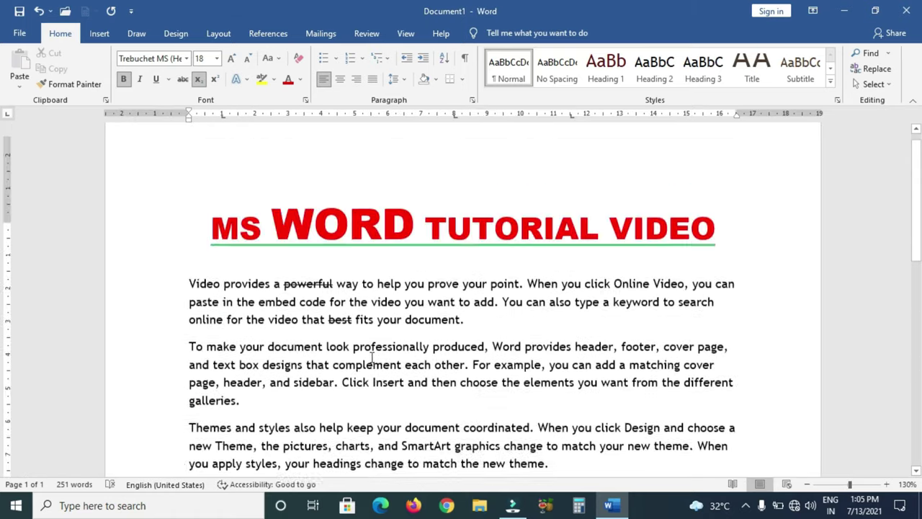
pyautogui.scroll(1, 372, 358)
# - Scroll down to the WORD line below the name list
pyautogui.scroll(-2, 372, 357)
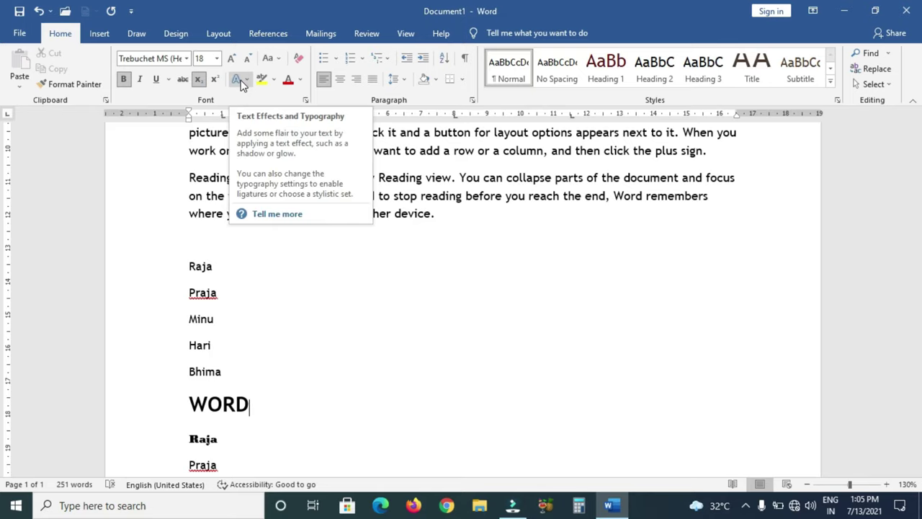
# - Select the WORD line, preview the Text Effects shadow options, and dismiss them without applying a shadow
pyautogui.moveTo(249, 405); pyautogui.dragTo(254, 408)
pyautogui.tripleClick(243, 404)
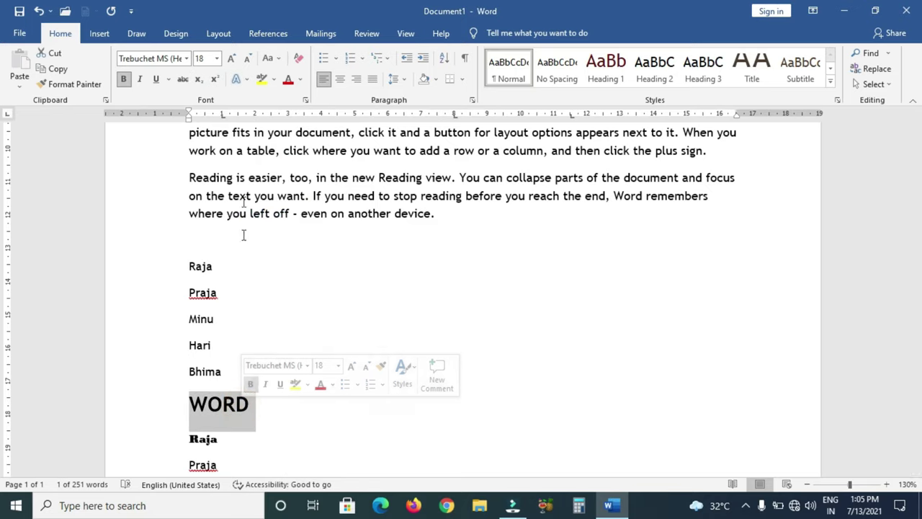
pyautogui.click(249, 80)
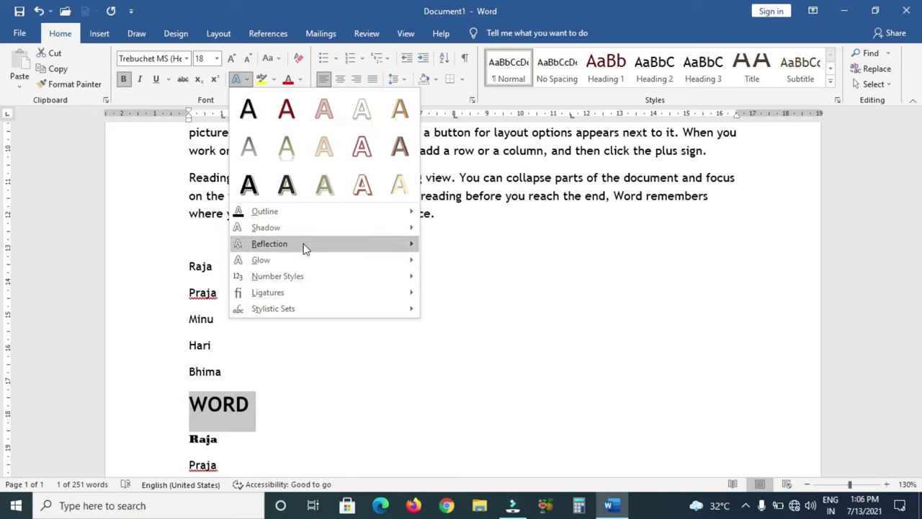
pyautogui.moveTo(303, 224)
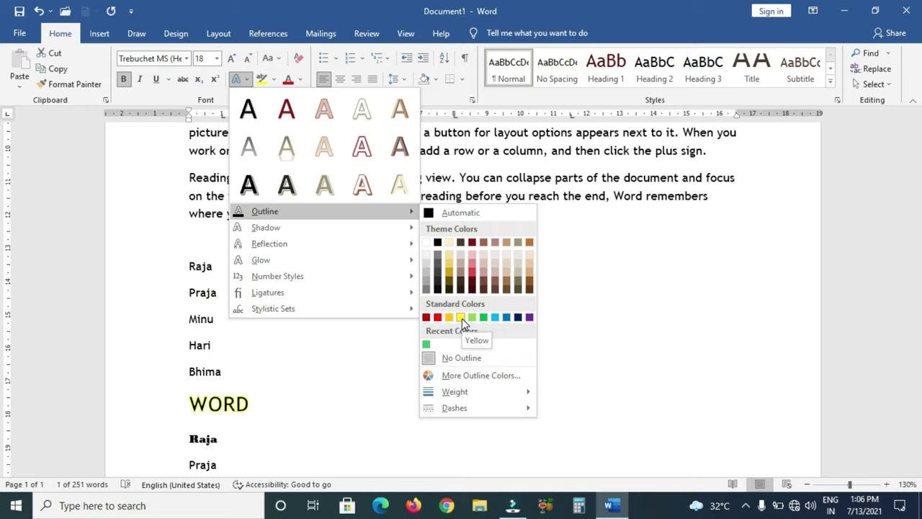
pyautogui.moveTo(353, 230)
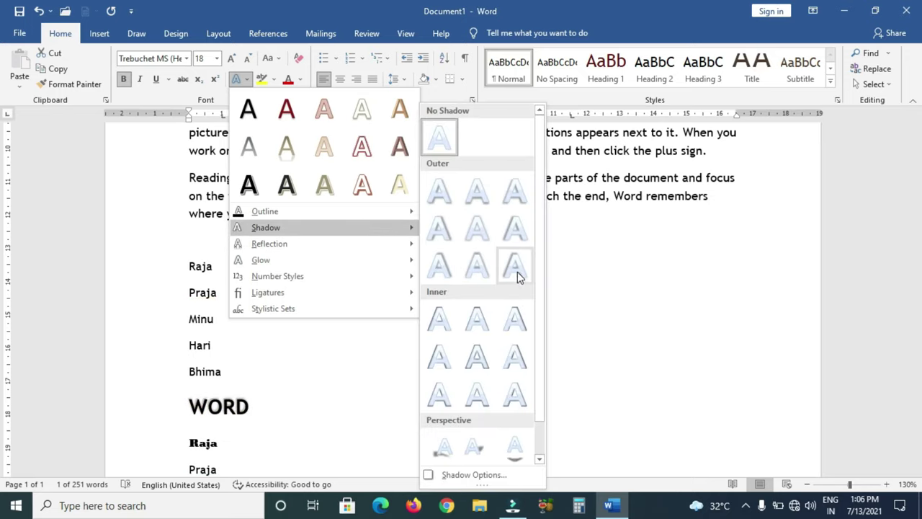
pyautogui.click(611, 279)
# - Apply the Perspective: Upper Left text shadow to the MS WORD TUTORIAL VIDEO title line
pyautogui.scroll(10, 611, 280)
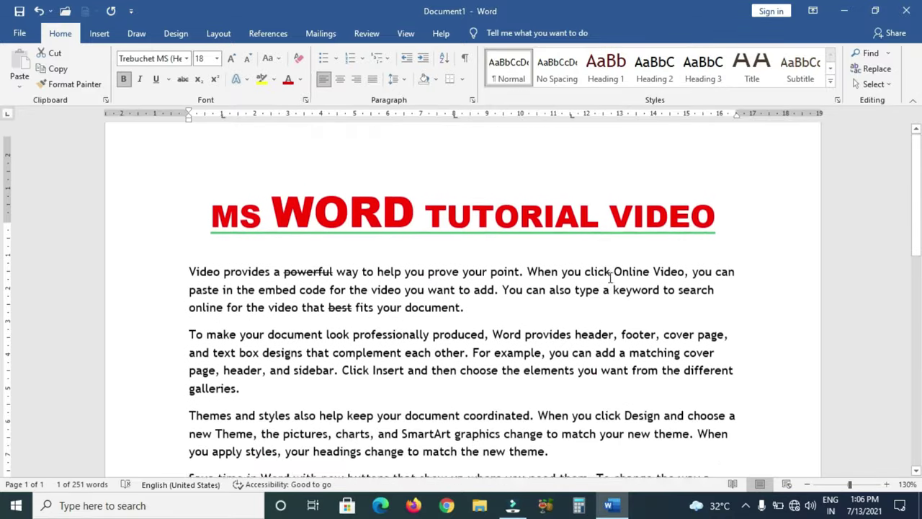
pyautogui.tripleClick(217, 259)
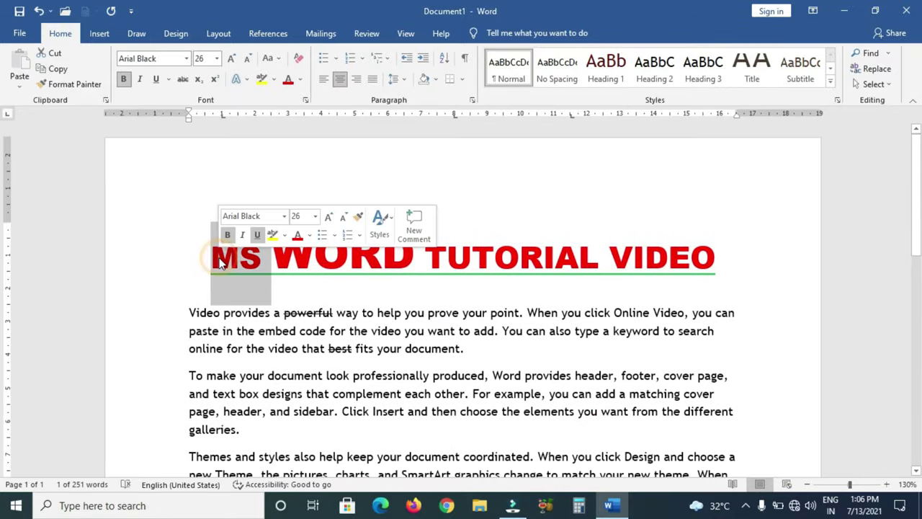
pyautogui.click(245, 80)
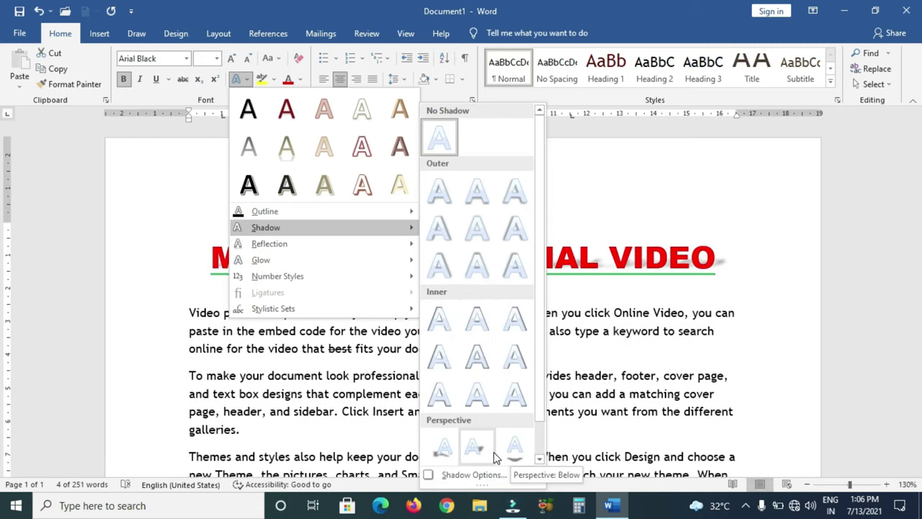
pyautogui.click(451, 441)
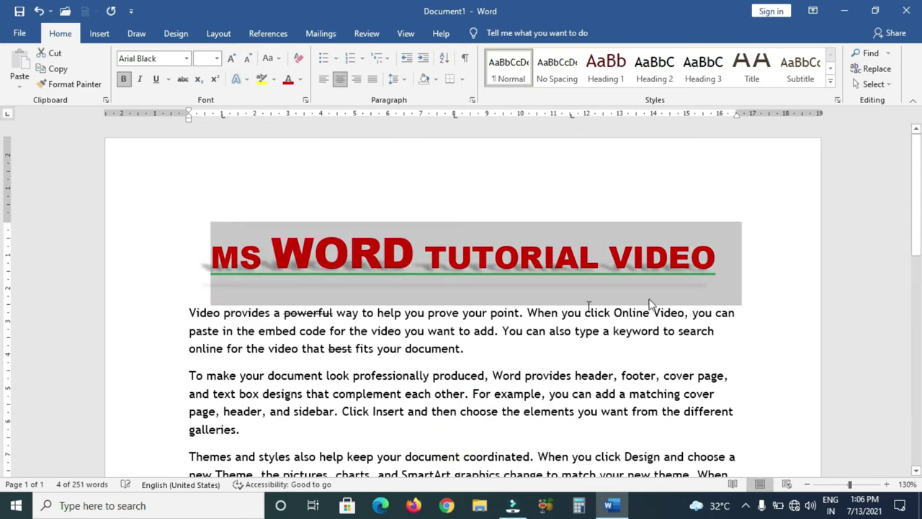
pyautogui.click(854, 289)
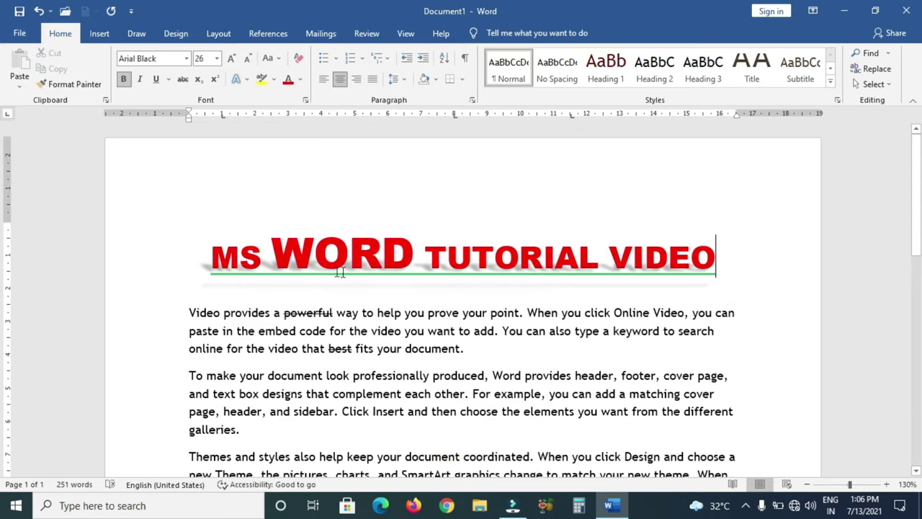
pyautogui.click(202, 266)
pyautogui.scroll(5, 248, 290)
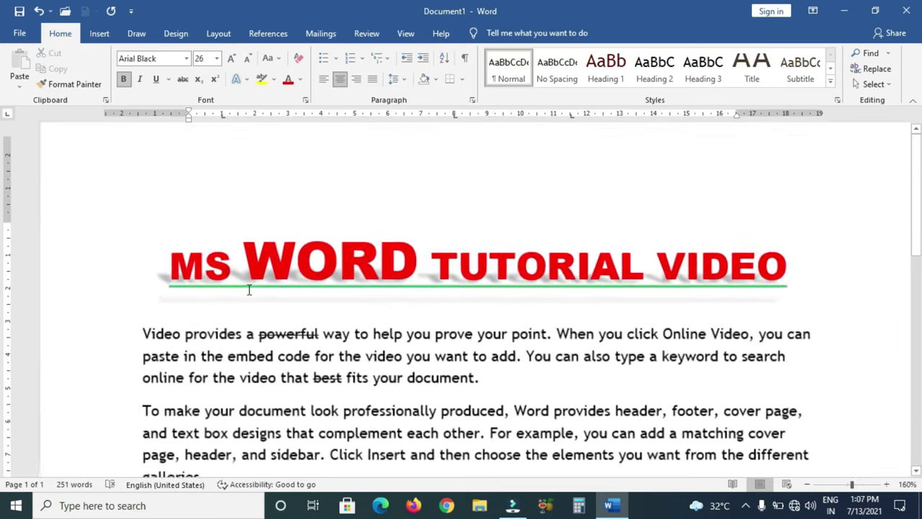
pyautogui.scroll(3, 245, 291)
pyautogui.scroll(3, 216, 310)
pyautogui.scroll(2, 204, 319)
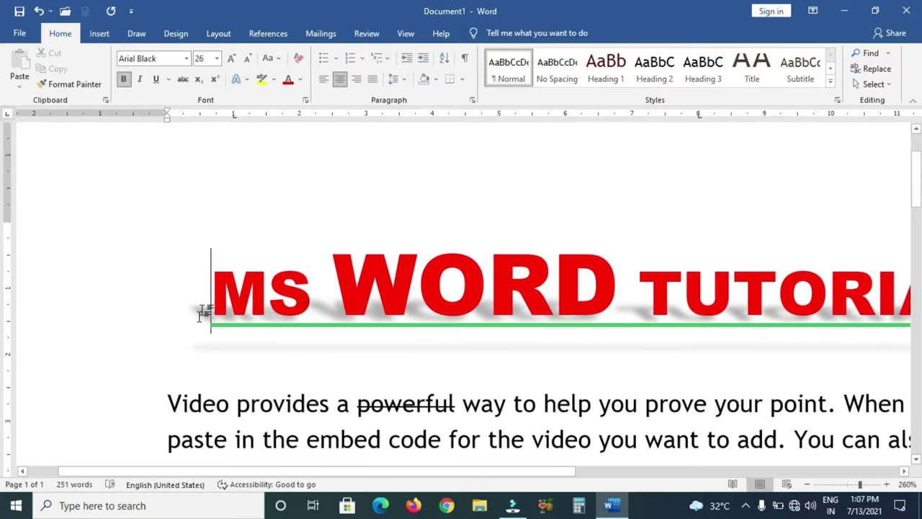
pyautogui.scroll(-10, 325, 325)
pyautogui.scroll(-6, 325, 325)
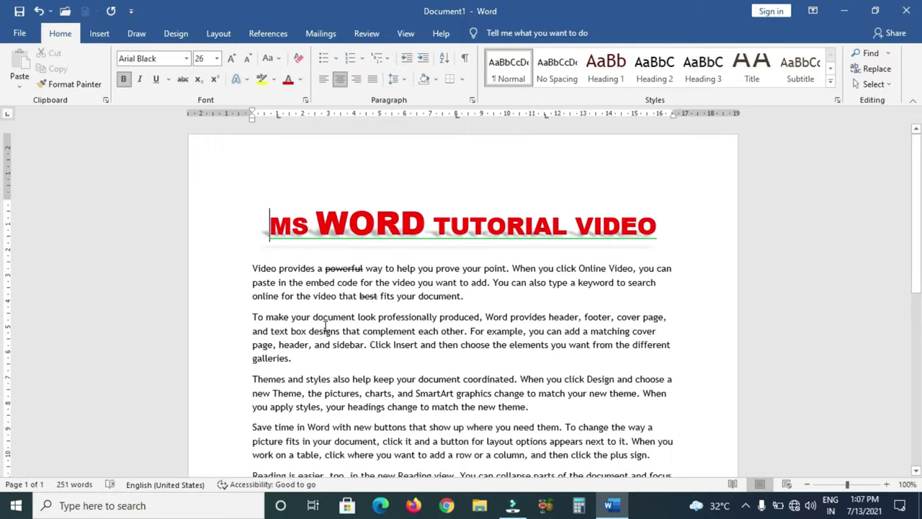
pyautogui.scroll(2, 325, 326)
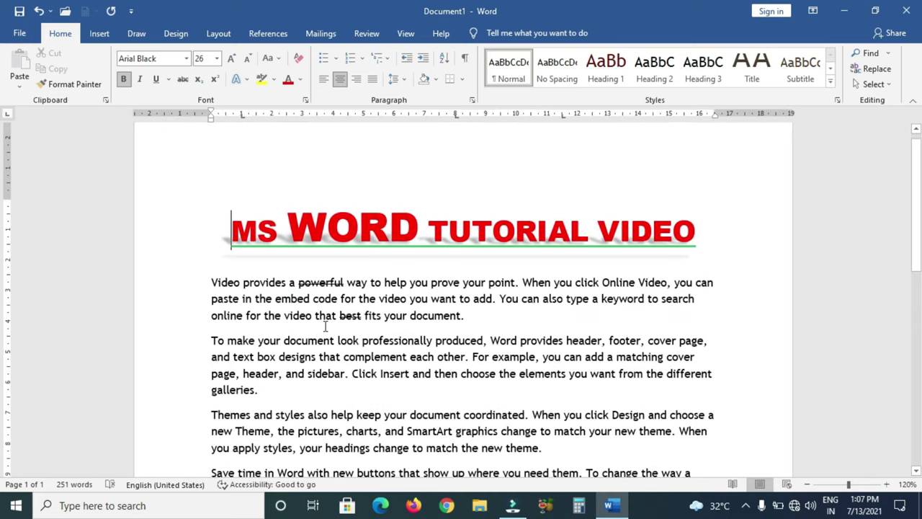
pyautogui.scroll(1, 325, 325)
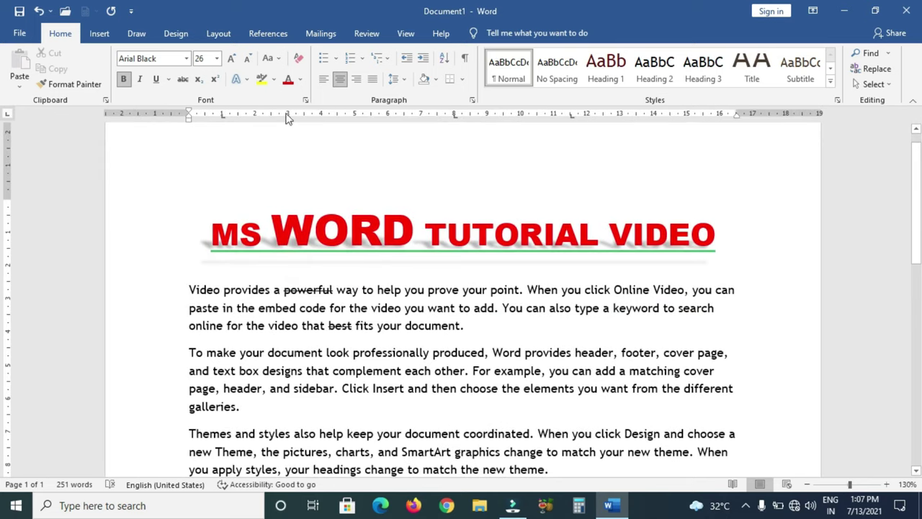
# - Give the entire MS WORD TUTORIAL VIDEO title line a light gray text highlight
pyautogui.tripleClick(238, 234)
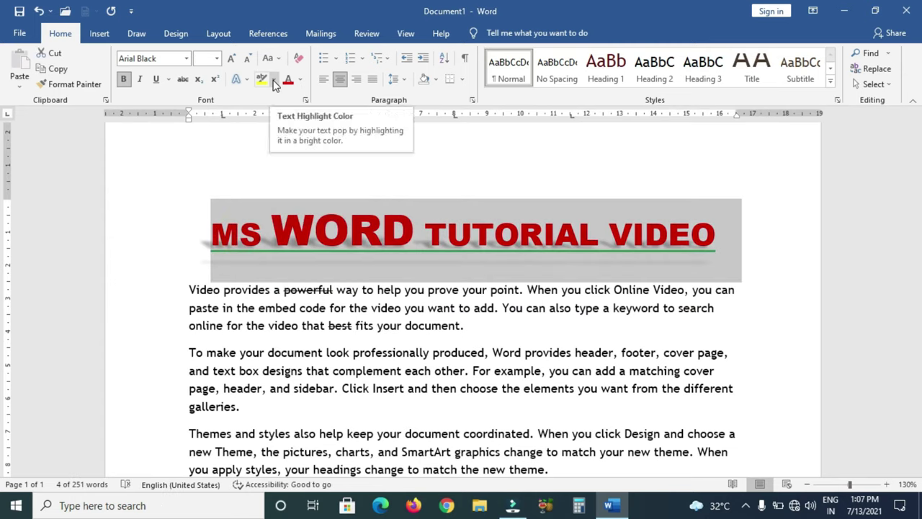
pyautogui.click(274, 82)
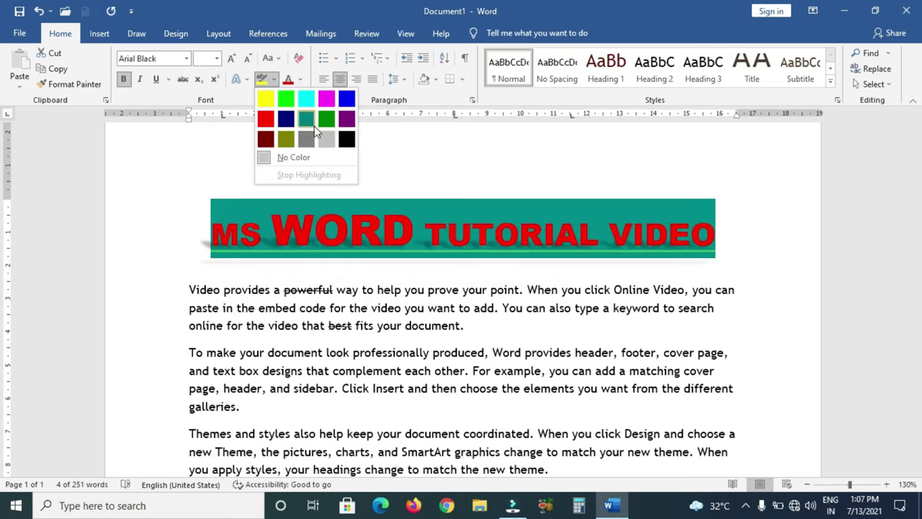
pyautogui.click(322, 140)
pyautogui.click(718, 207)
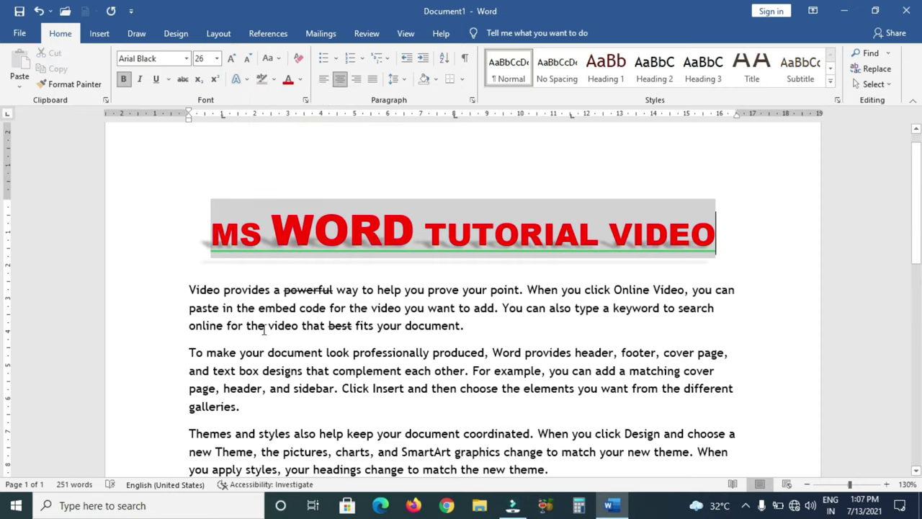
# - Highlight 'document' in the second paragraph red, then switch the highlighter pen to yellow
pyautogui.doubleClick(274, 353)
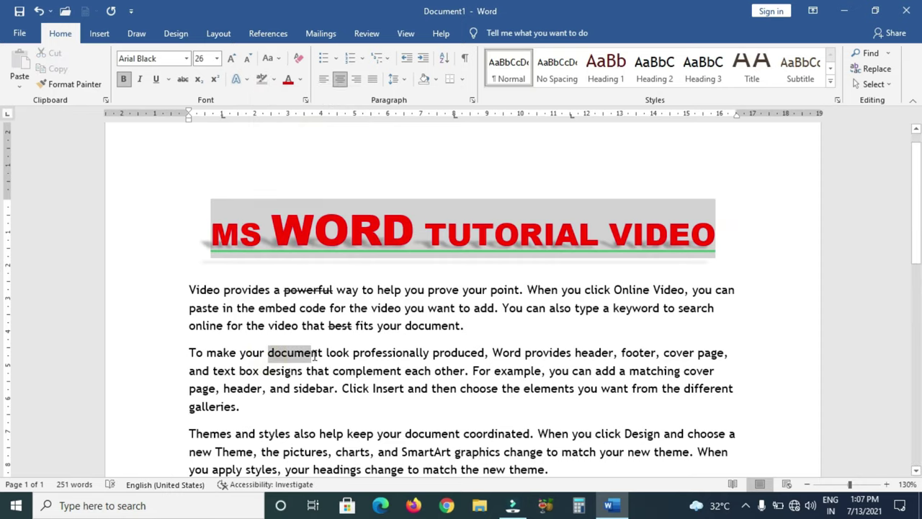
pyautogui.click(262, 79)
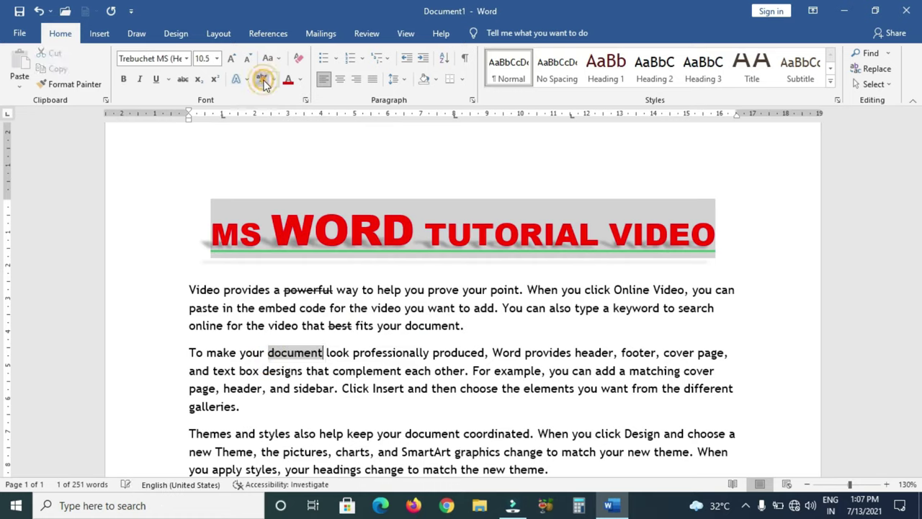
pyautogui.click(274, 81)
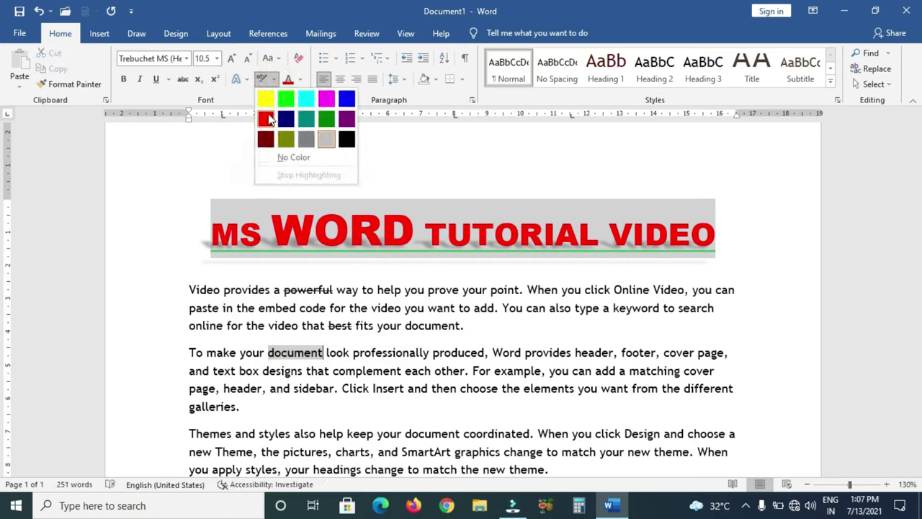
pyautogui.click(267, 118)
pyautogui.click(274, 79)
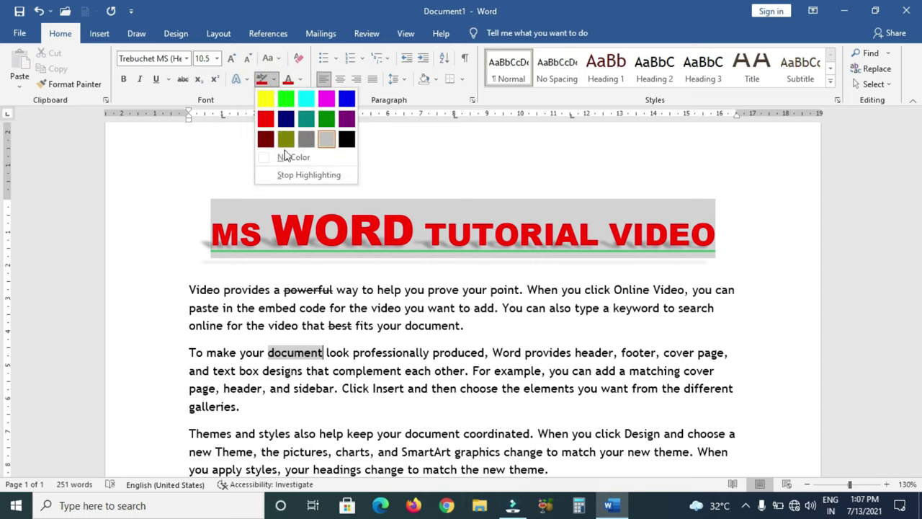
pyautogui.click(294, 348)
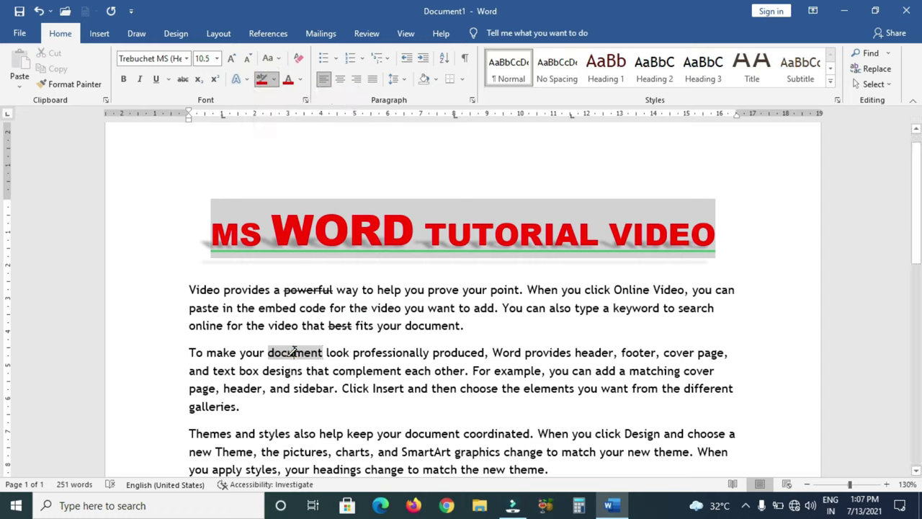
pyautogui.tripleClick(297, 353)
pyautogui.click(297, 356)
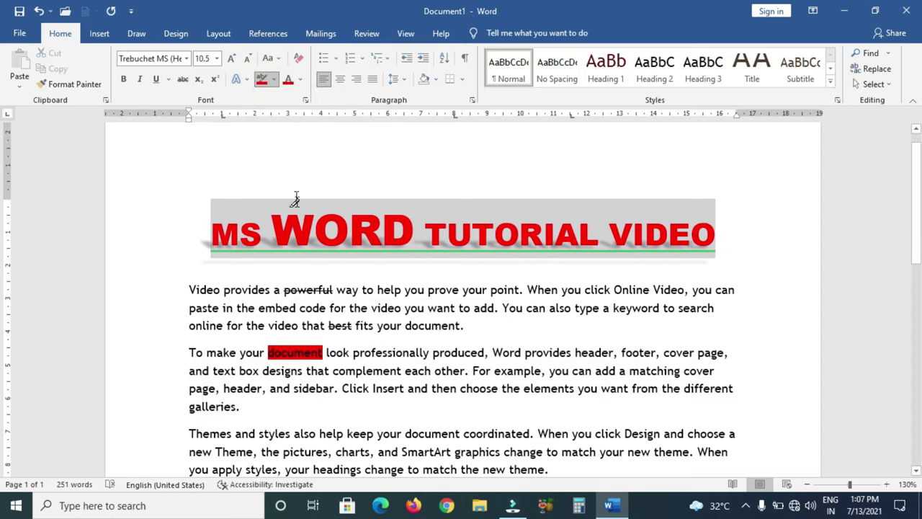
pyautogui.click(272, 81)
pyautogui.click(267, 96)
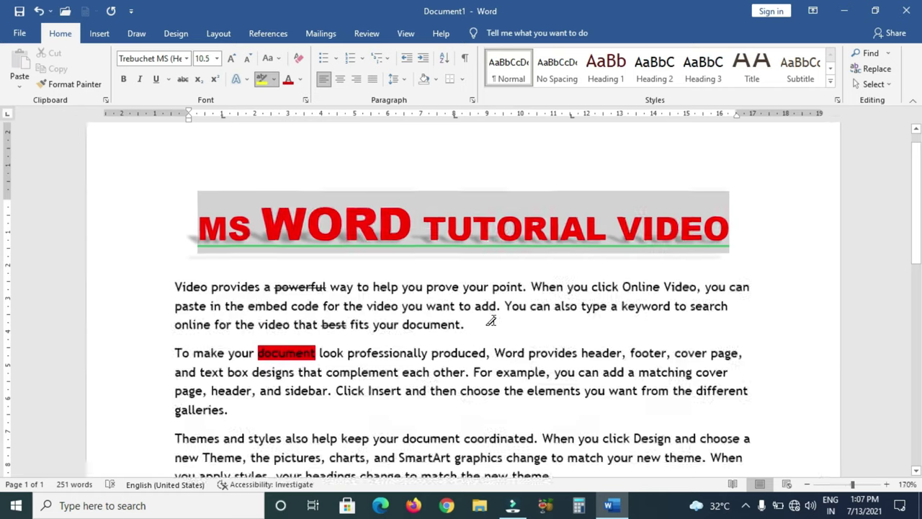
# - Highlight 'document', 'fits and best', and the period after 'add' in yellow
pyautogui.keyDown('ctrl'); pyautogui.scroll(10, 493, 321); pyautogui.keyUp('ctrl')
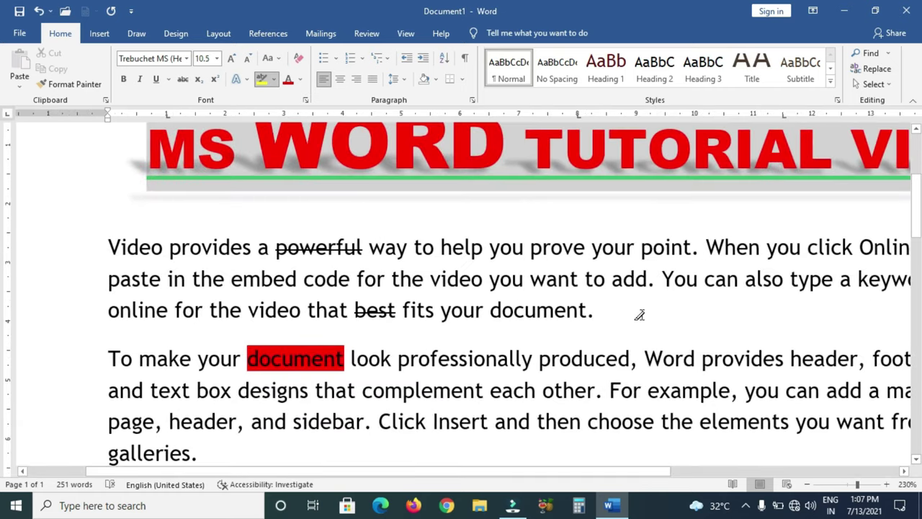
pyautogui.moveTo(587, 310); pyautogui.dragTo(491, 311)
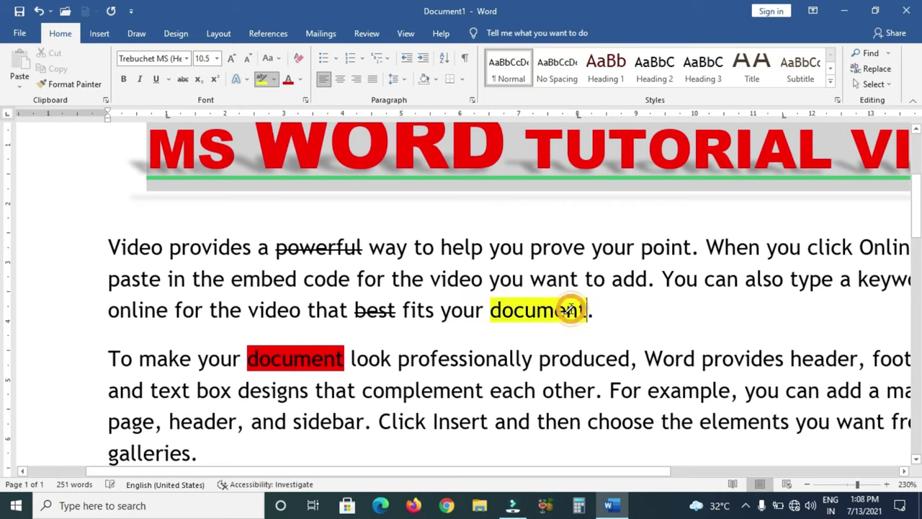
pyautogui.moveTo(435, 310); pyautogui.dragTo(354, 310)
pyautogui.moveTo(648, 279); pyautogui.dragTo(654, 280)
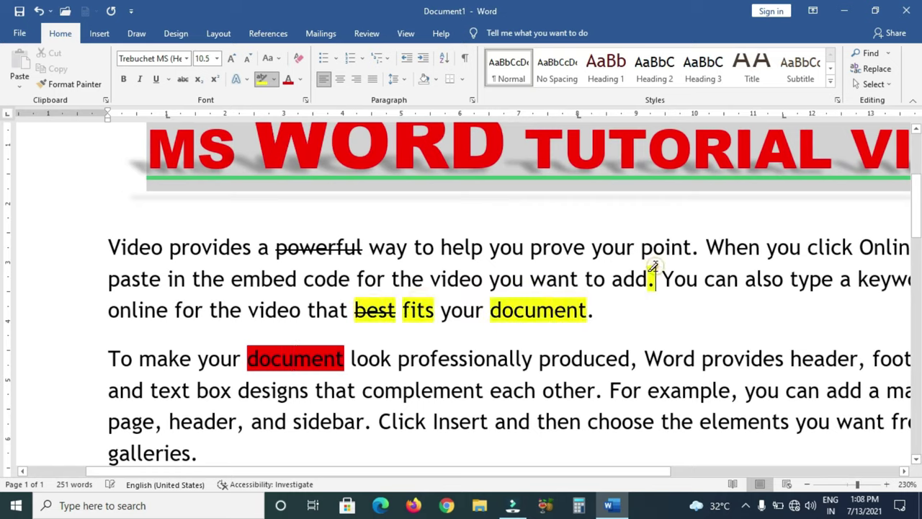
# - Undo the three yellow highlights and the red highlight on 'document'
pyautogui.click(39, 11)
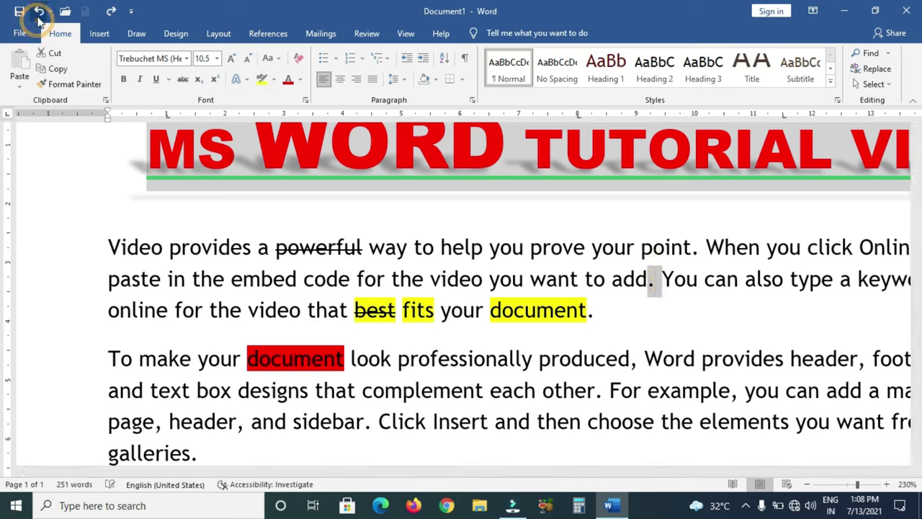
pyautogui.click(39, 11)
pyautogui.click(39, 11)
pyautogui.click(38, 10)
pyautogui.click(39, 17)
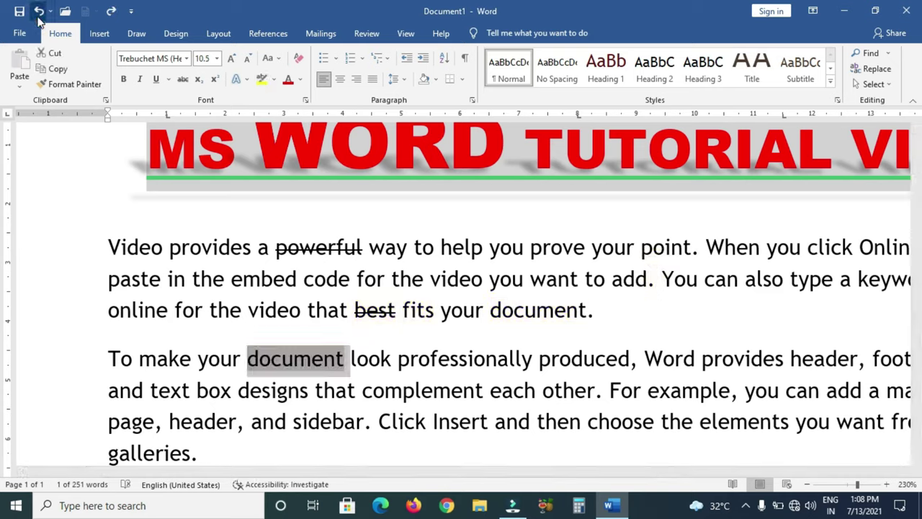
pyautogui.scroll(-2, 410, 328)
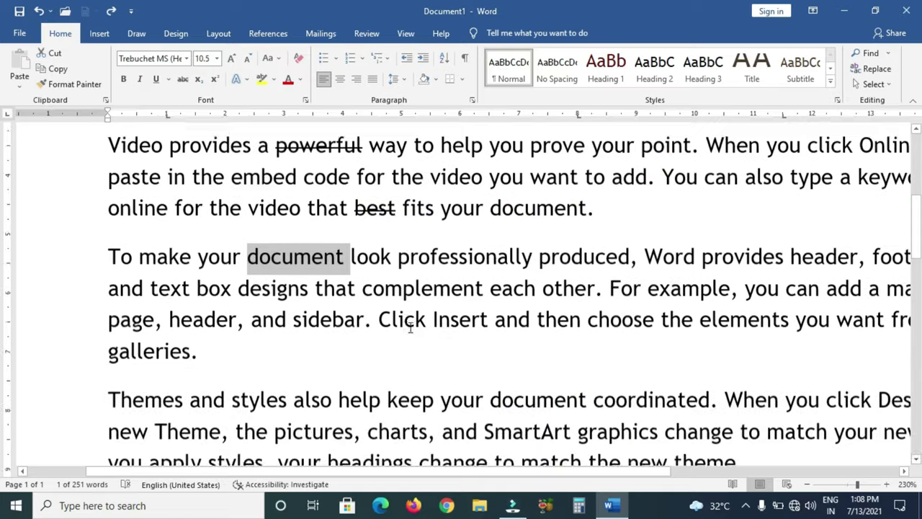
pyautogui.scroll(4, 411, 326)
pyautogui.scroll(3, 418, 310)
pyautogui.keyDown('ctrl'); pyautogui.scroll(-4, 421, 308); pyautogui.keyUp('ctrl')
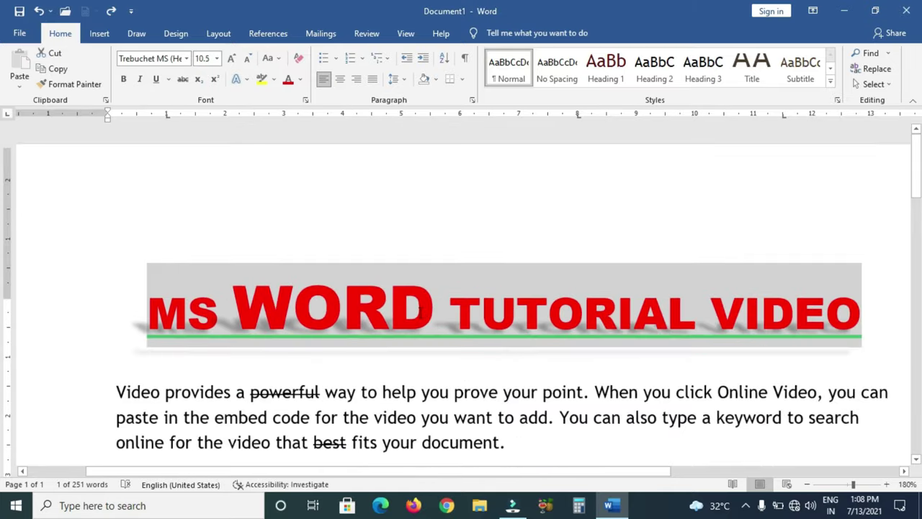
pyautogui.keyDown('ctrl'); pyautogui.scroll(-3, 421, 310); pyautogui.keyUp('ctrl')
pyautogui.keyDown('ctrl'); pyautogui.scroll(-1, 421, 310); pyautogui.keyUp('ctrl')
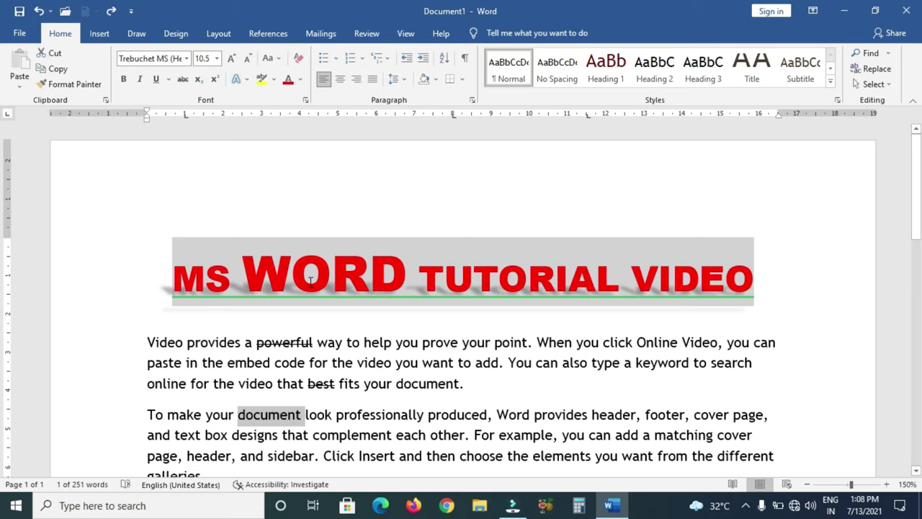
# - Set the text highlight to No Color on 'document' and on the title line
pyautogui.click(274, 79)
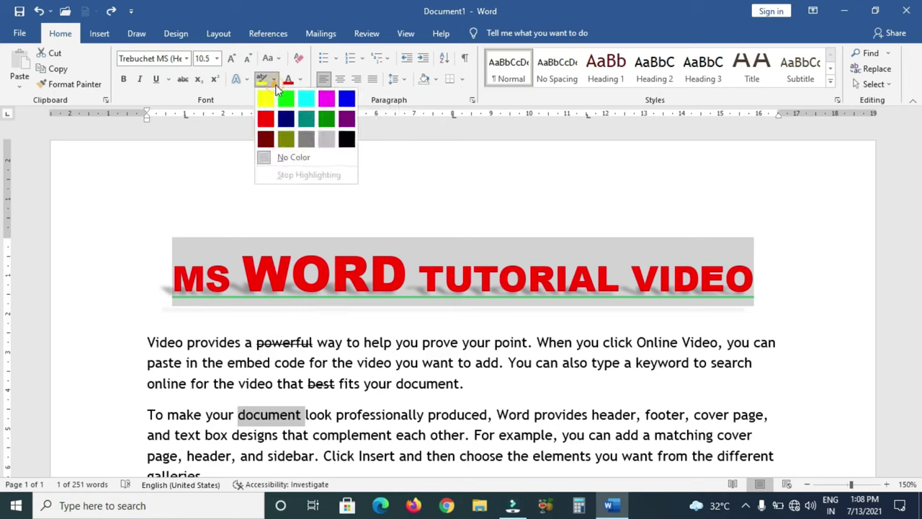
pyautogui.click(286, 158)
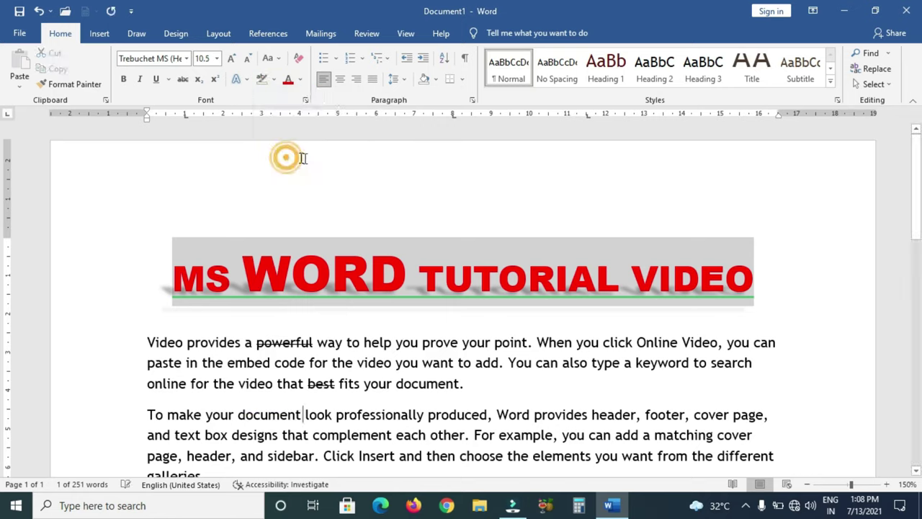
pyautogui.tripleClick(298, 247)
pyautogui.click(274, 80)
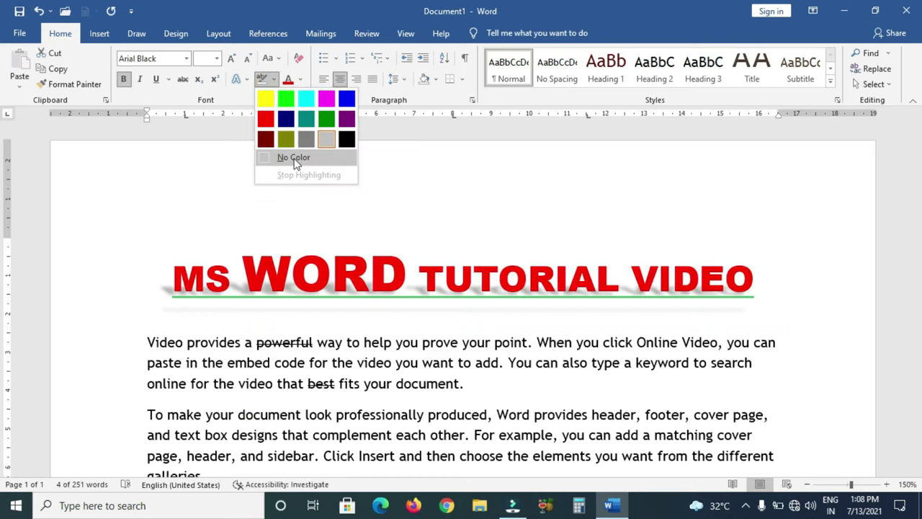
pyautogui.click(303, 156)
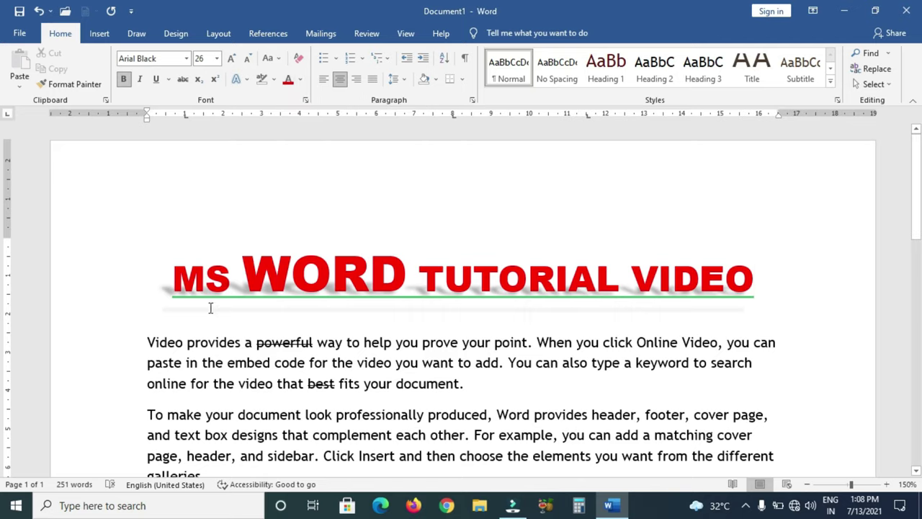
pyautogui.click(301, 79)
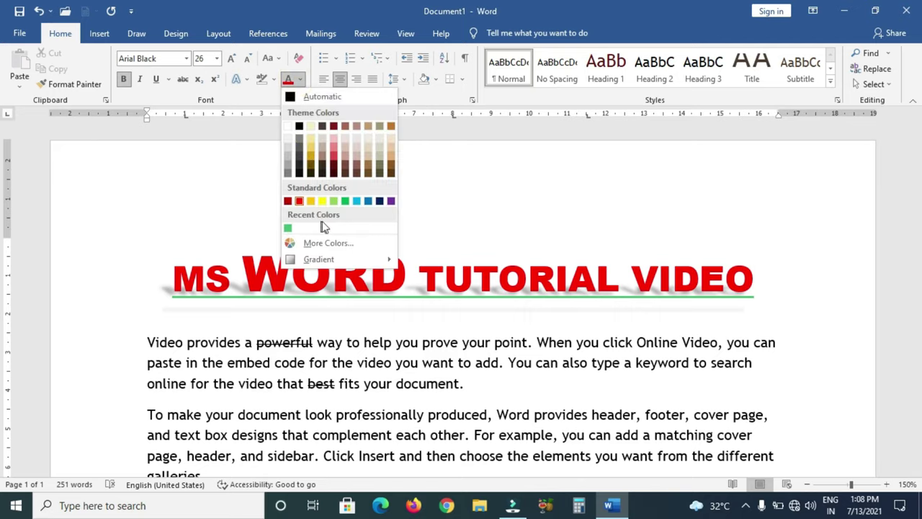
# - Recolour the MS WORD TUTORIAL VIDEO title a lighter custom sky blue via More Colors
pyautogui.click(191, 299)
pyautogui.tripleClick(191, 299)
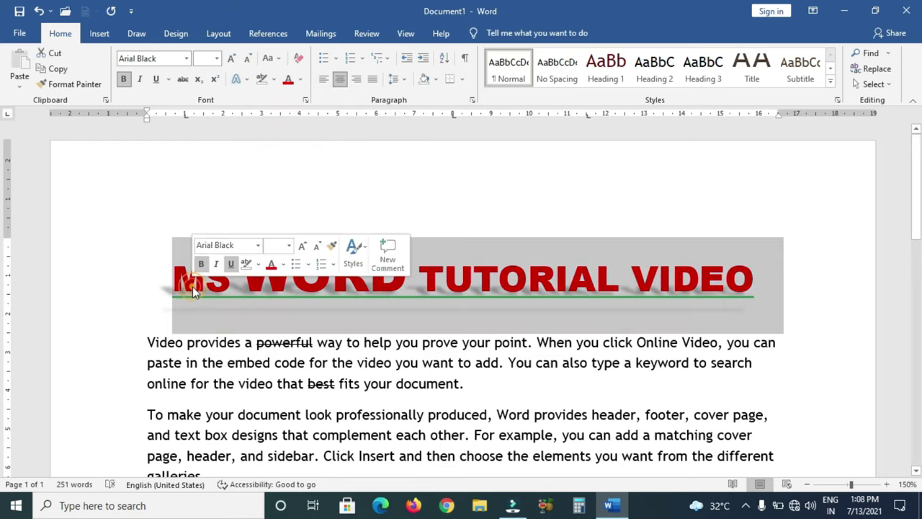
pyautogui.click(297, 82)
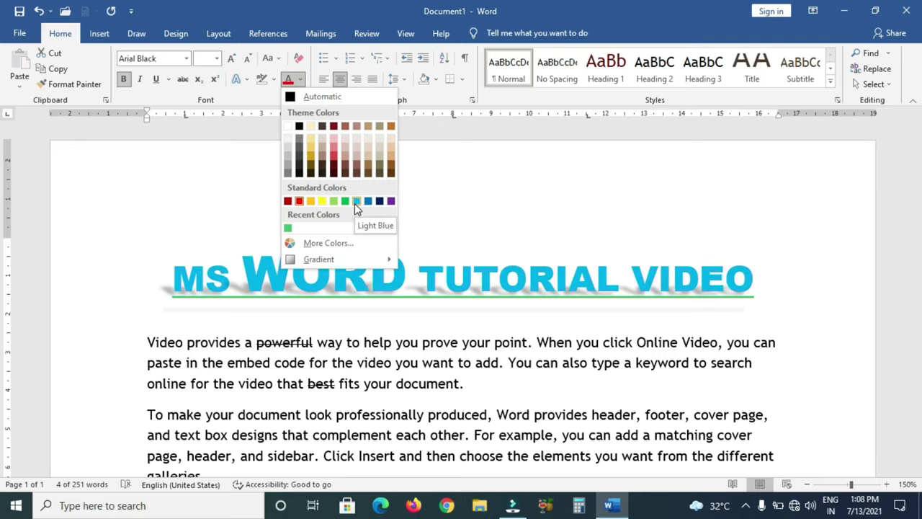
pyautogui.click(355, 202)
pyautogui.click(300, 79)
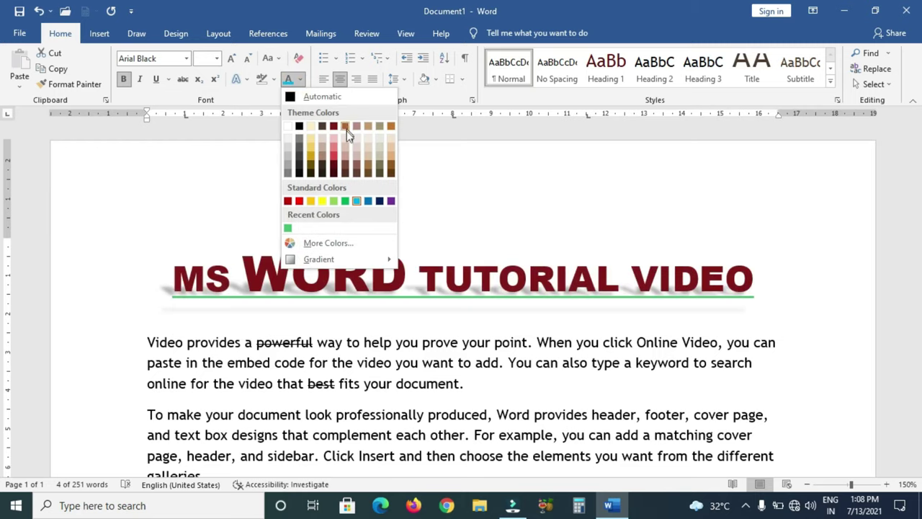
pyautogui.click(328, 243)
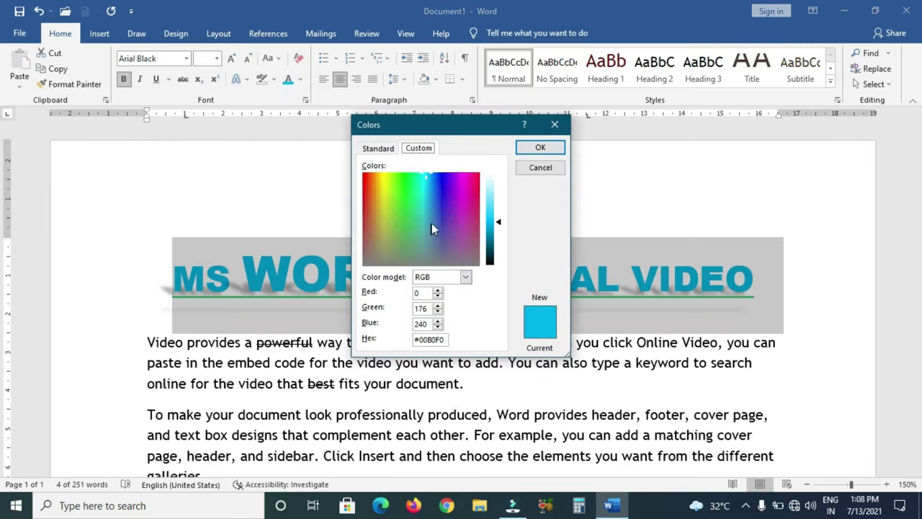
pyautogui.moveTo(494, 225); pyautogui.dragTo(495, 200)
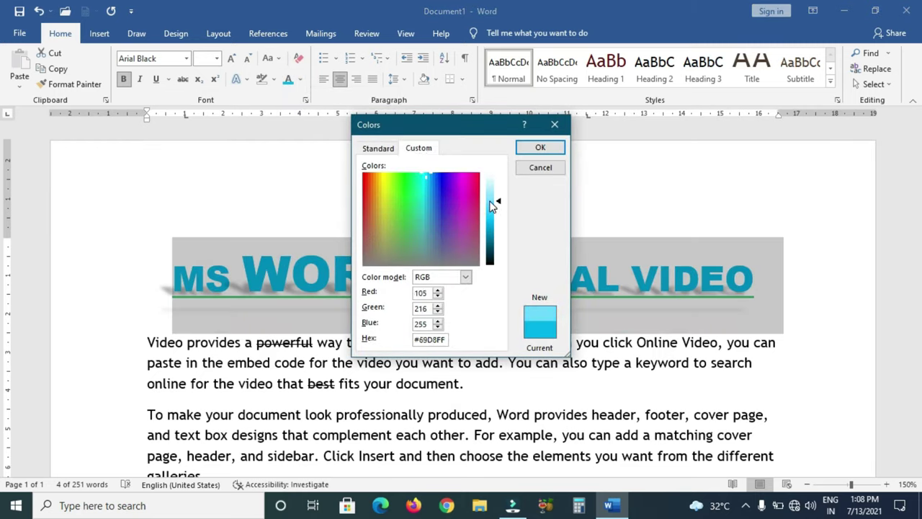
pyautogui.click(541, 147)
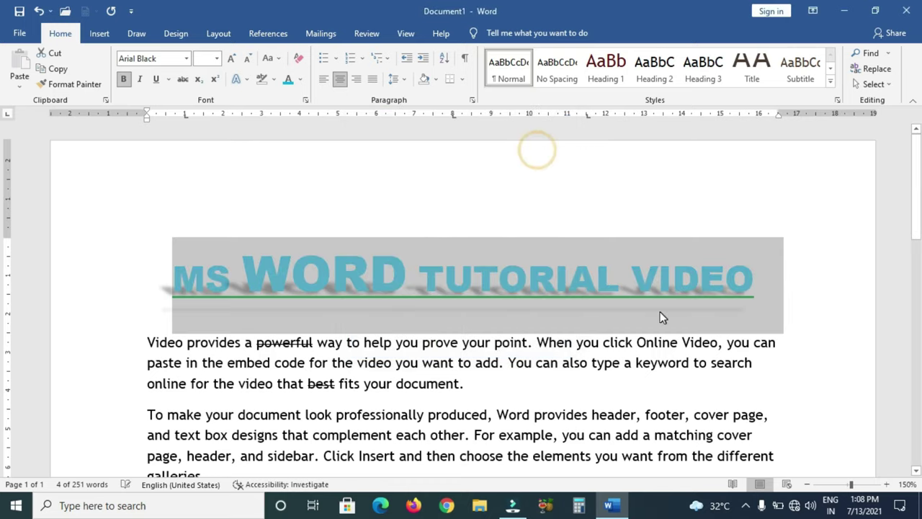
# - Bring up the Format Text Effects pane through Font Color > Gradient > More Gradients
pyautogui.click(300, 79)
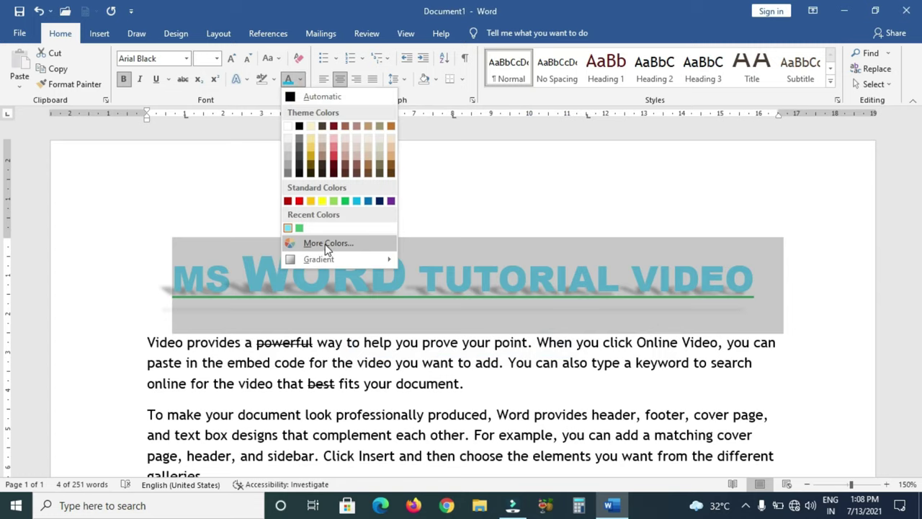
pyautogui.moveTo(315, 264)
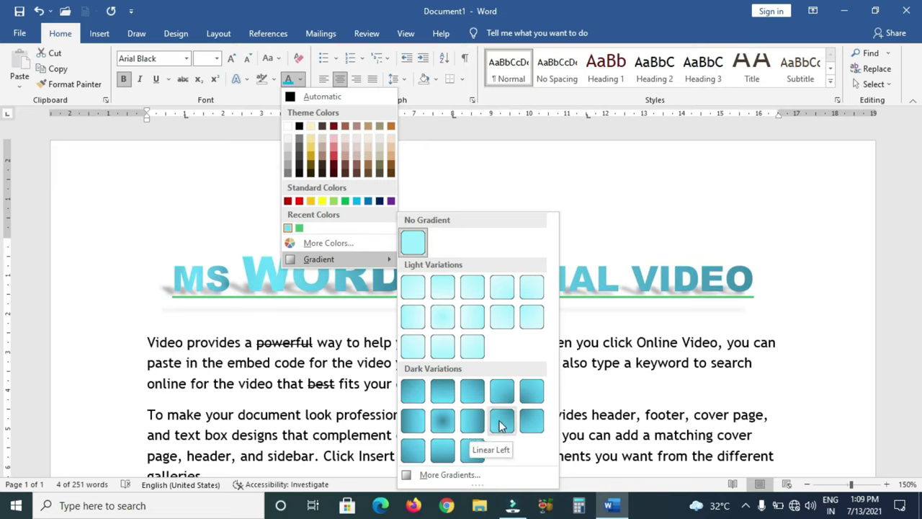
pyautogui.click(446, 475)
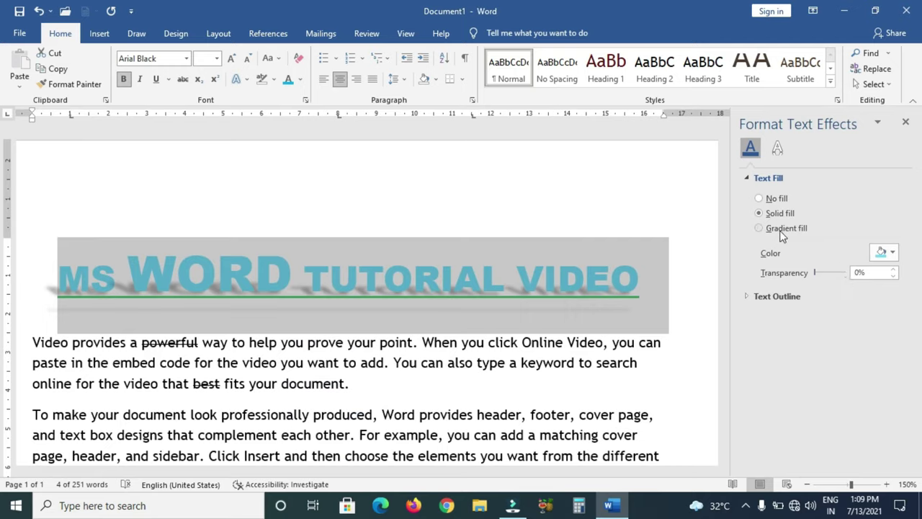
# - Switch the title to a gradient fill and move one gradient stop to 54%
pyautogui.click(776, 229)
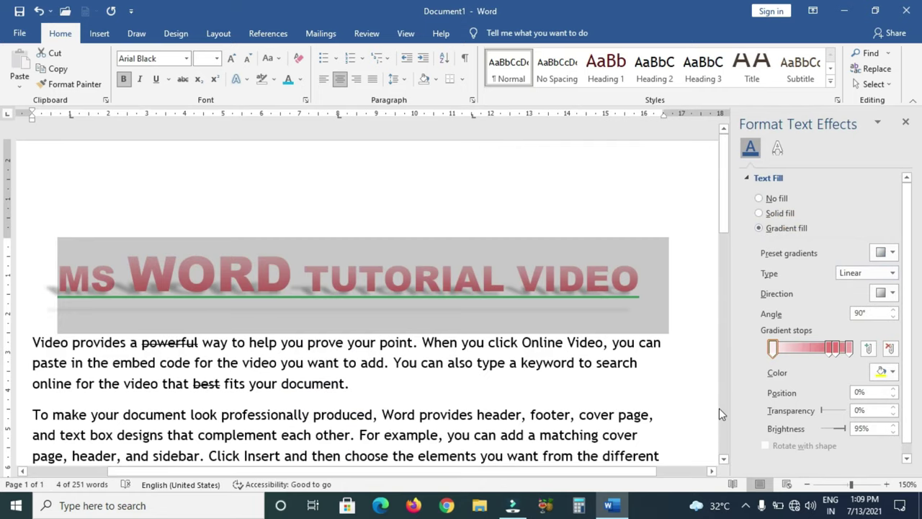
pyautogui.keyDown('ctrl'); pyautogui.scroll(2, 565, 328); pyautogui.keyUp('ctrl')
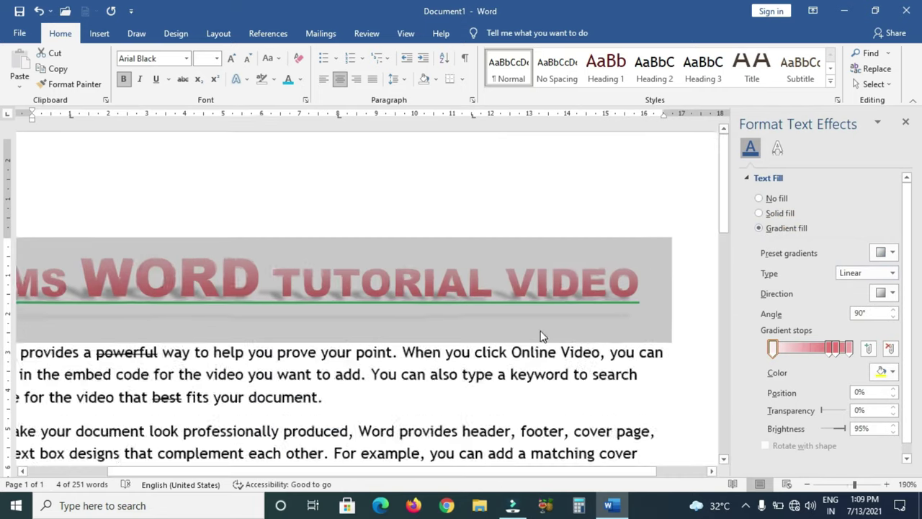
pyautogui.keyDown('ctrl'); pyautogui.scroll(-3, 565, 328); pyautogui.keyUp('ctrl')
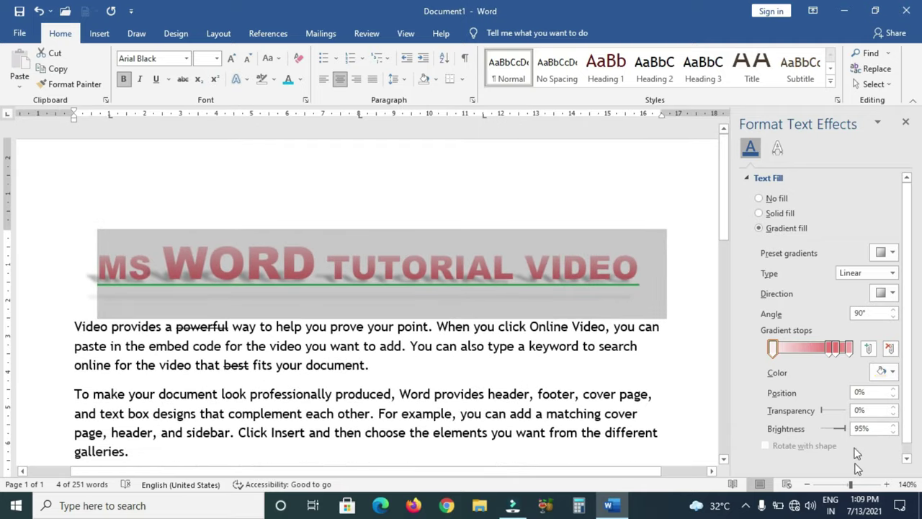
pyautogui.click(787, 350)
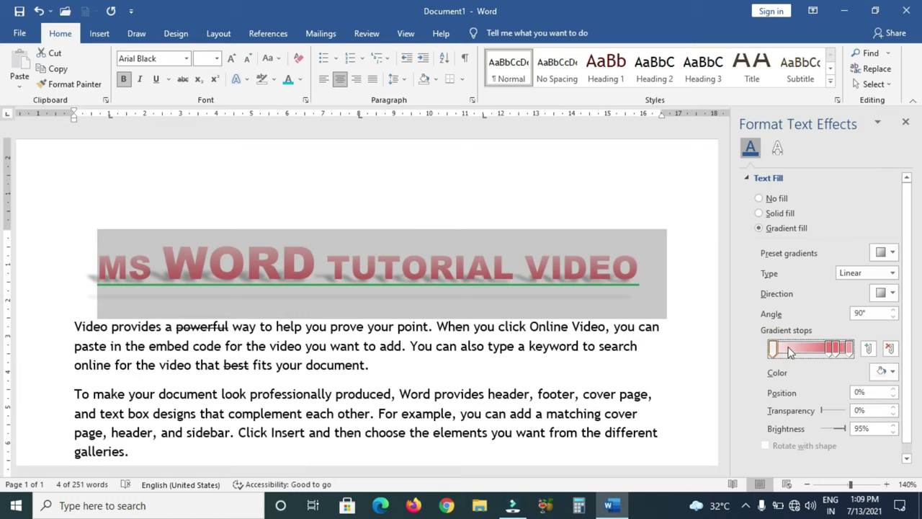
pyautogui.moveTo(831, 350); pyautogui.dragTo(815, 350)
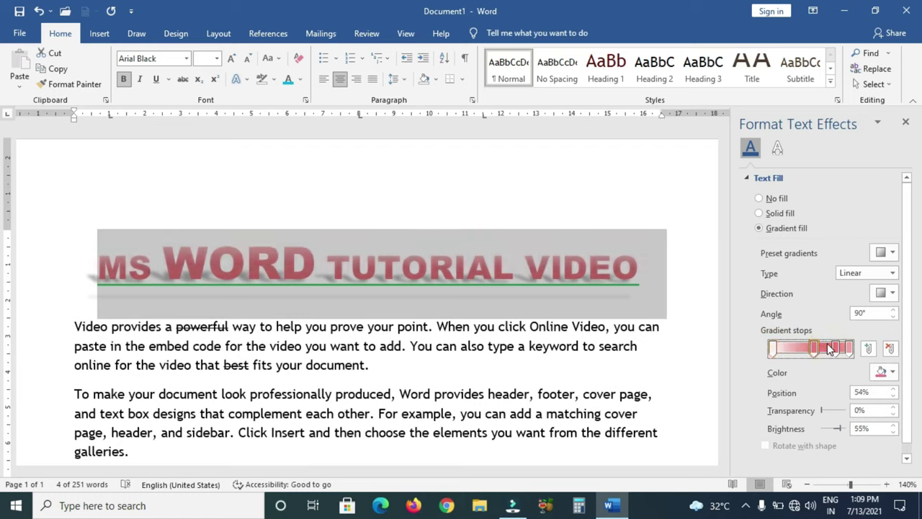
pyautogui.click(839, 350)
pyautogui.click(849, 350)
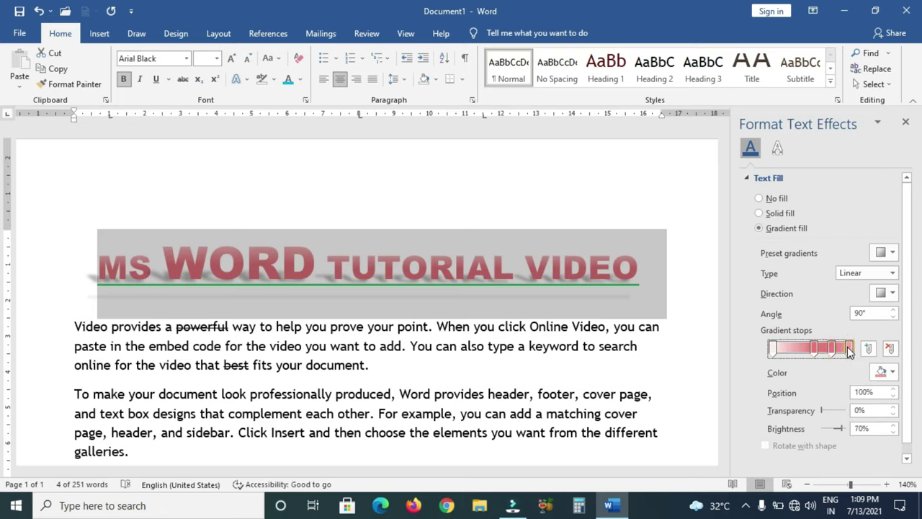
pyautogui.click(773, 350)
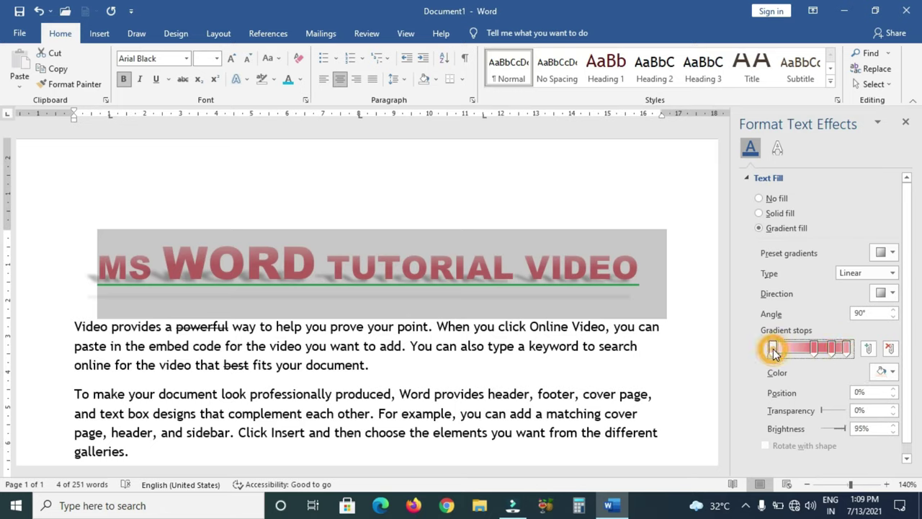
# - Colour the gradient stops yellow (left), light blue (54%) and red (97%)
pyautogui.click(892, 374)
pyautogui.click(851, 317)
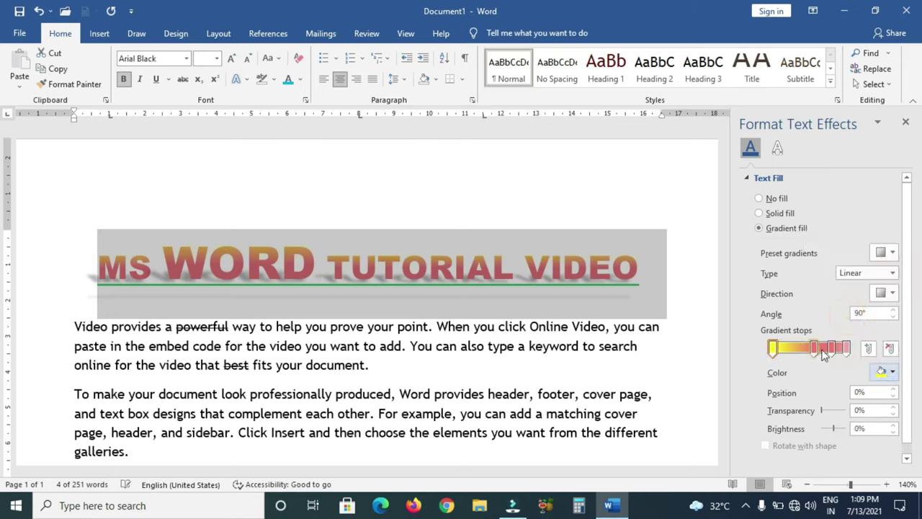
pyautogui.click(815, 350)
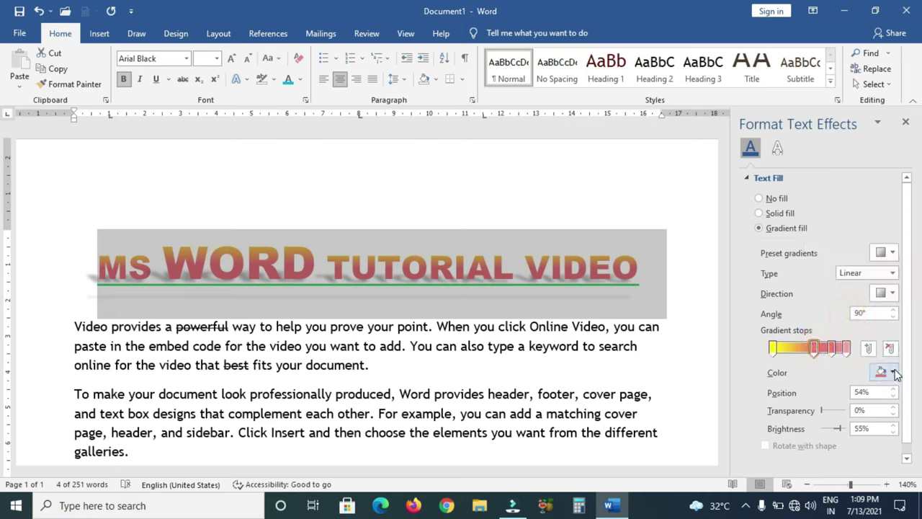
pyautogui.click(892, 372)
pyautogui.click(881, 316)
pyautogui.click(850, 349)
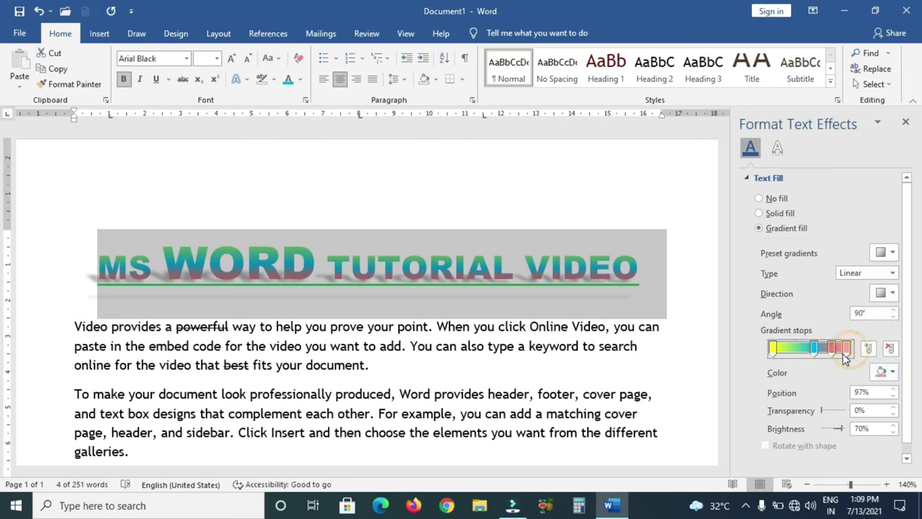
pyautogui.click(894, 372)
pyautogui.click(823, 313)
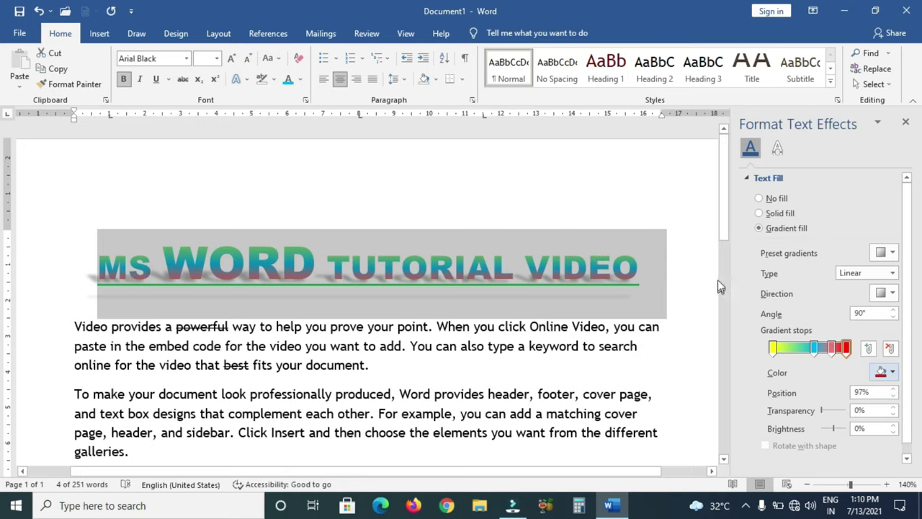
pyautogui.scroll(-5, 713, 278)
pyautogui.scroll(2, 691, 282)
pyautogui.scroll(3, 652, 285)
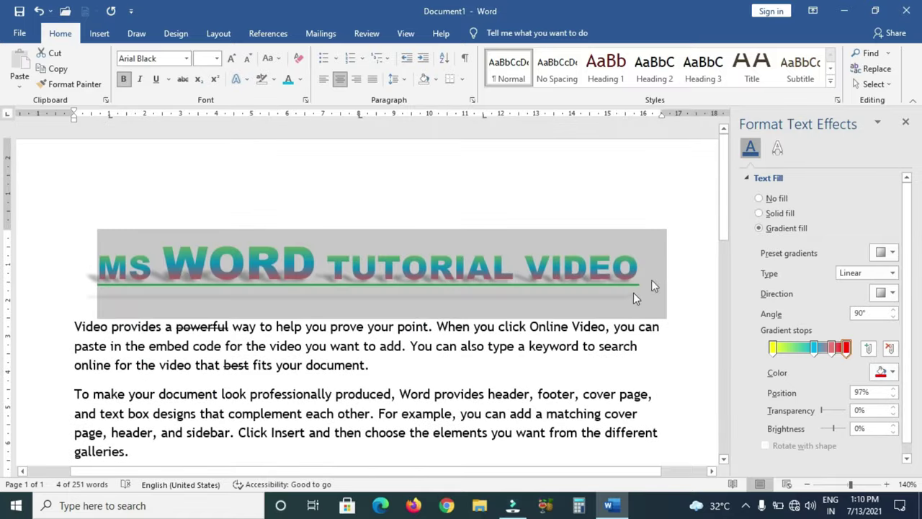
pyautogui.click(587, 207)
# - Reselect the title and set its selected gradient stop's brightness to -84%, then return to the body text
pyautogui.doubleClick(242, 259)
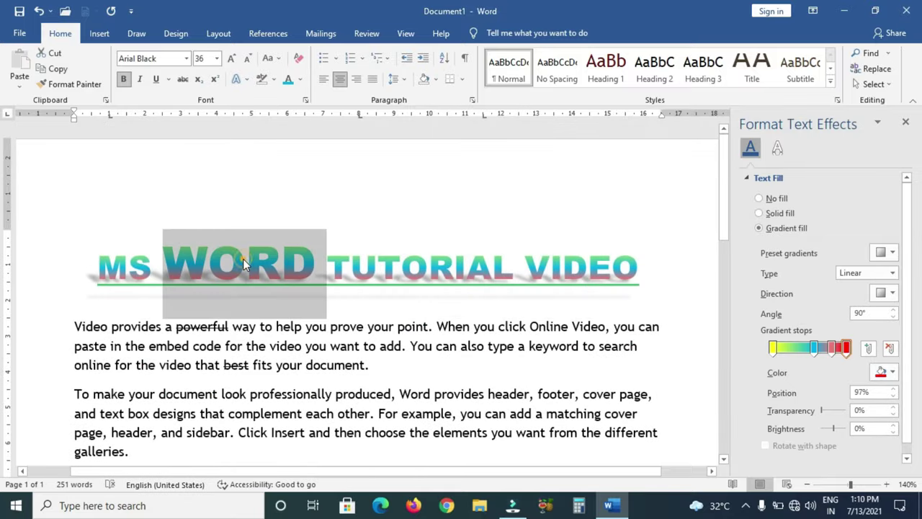
pyautogui.tripleClick(242, 261)
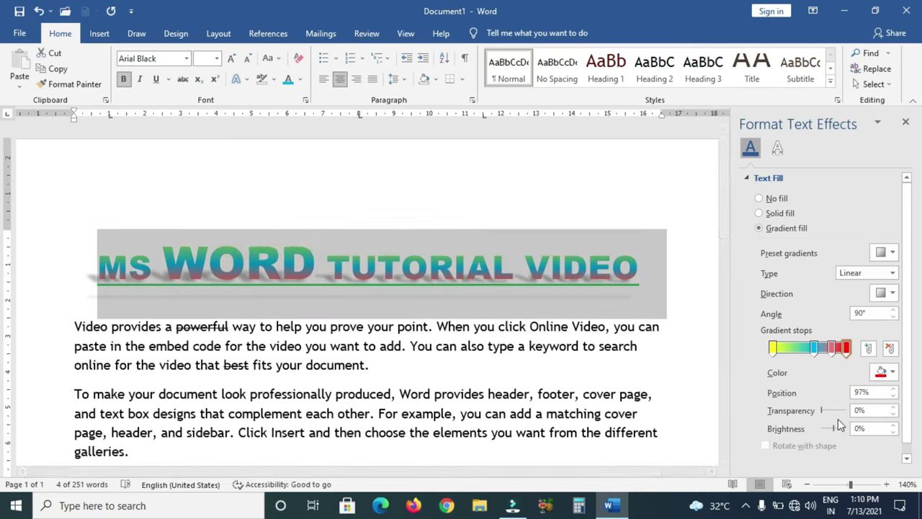
pyautogui.moveTo(825, 411)
pyautogui.mouseDown()
pyautogui.moveTo(853, 410)
pyautogui.moveTo(784, 416)
pyautogui.mouseUp()
pyautogui.moveTo(835, 431)
pyautogui.mouseDown()
pyautogui.moveTo(793, 428)
pyautogui.moveTo(827, 430)
pyautogui.mouseUp()
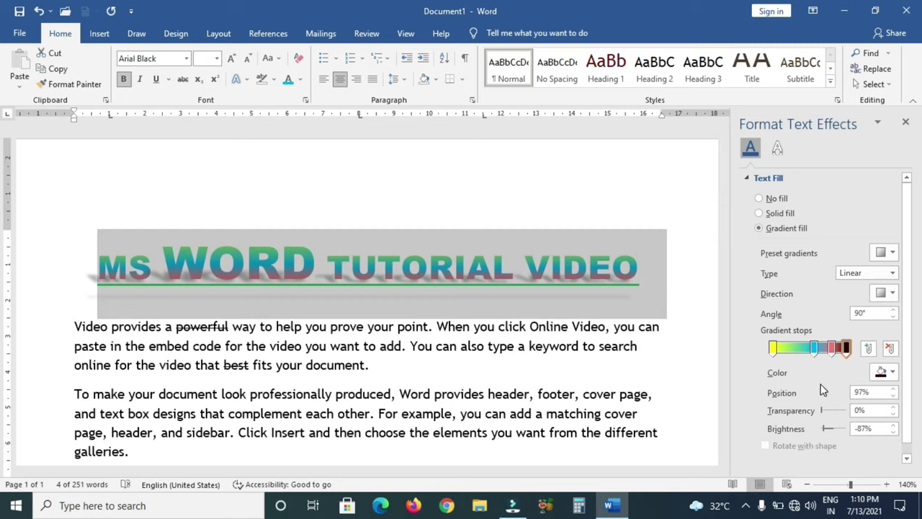
pyautogui.scroll(-1, 826, 384)
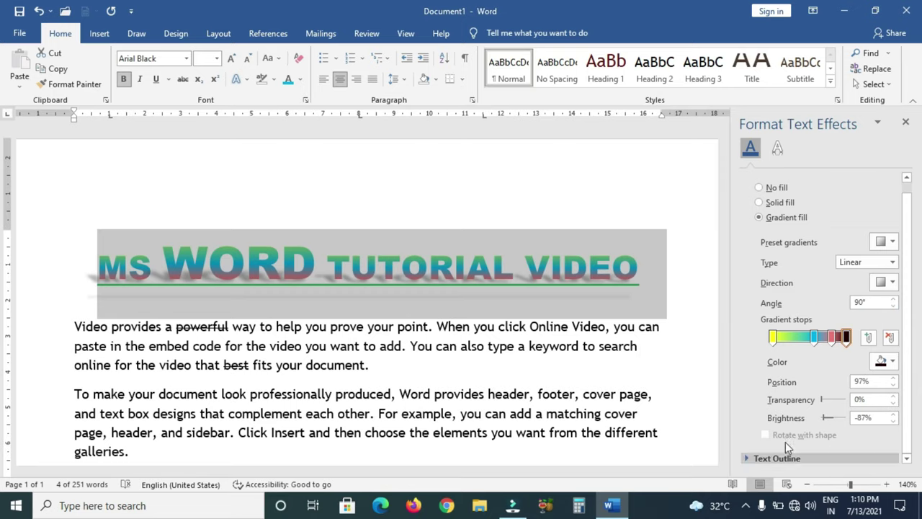
pyautogui.click(825, 418)
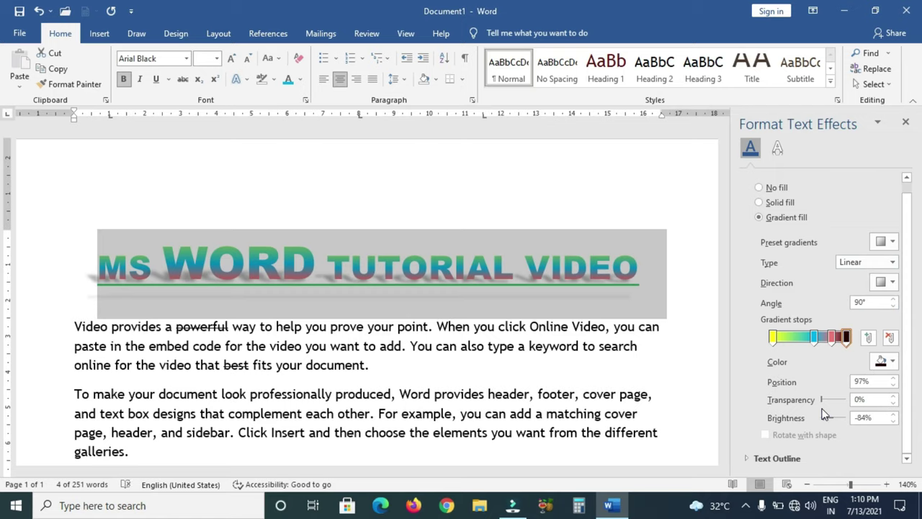
pyautogui.scroll(1, 754, 297)
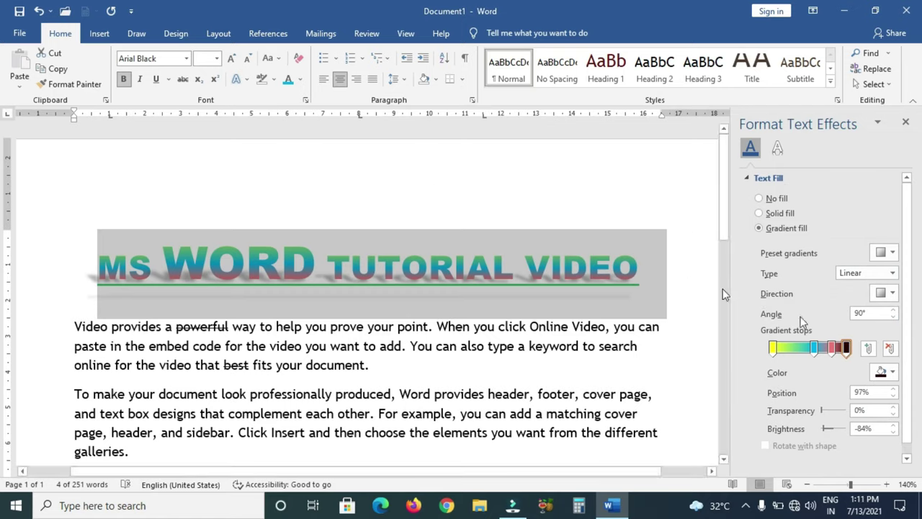
pyautogui.scroll(-1, 866, 286)
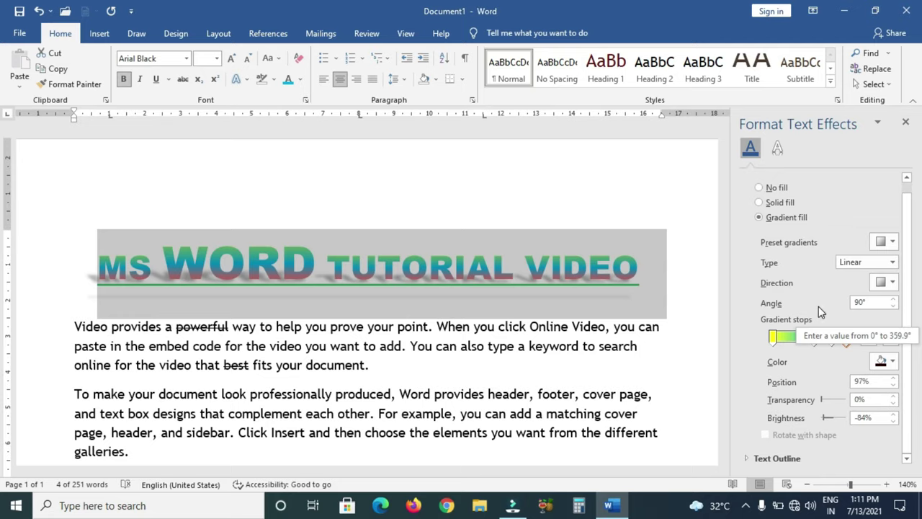
pyautogui.click(696, 348)
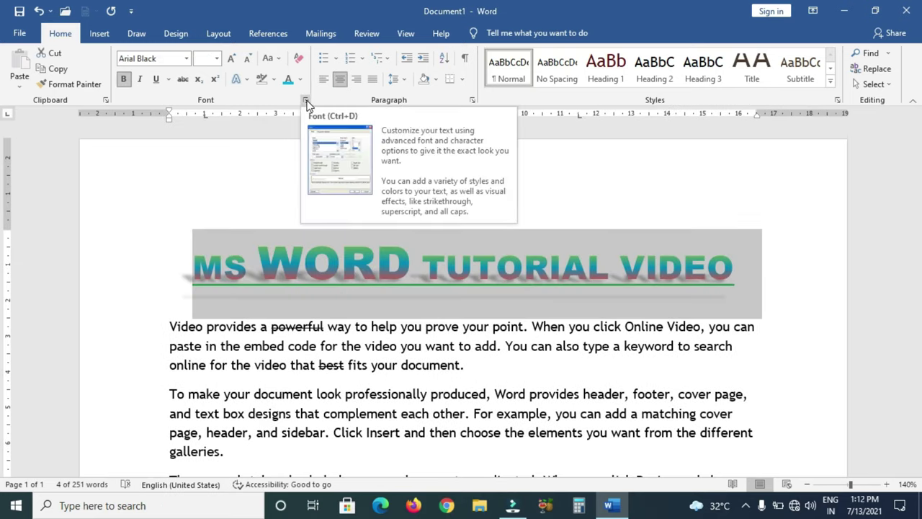
pyautogui.click(306, 100)
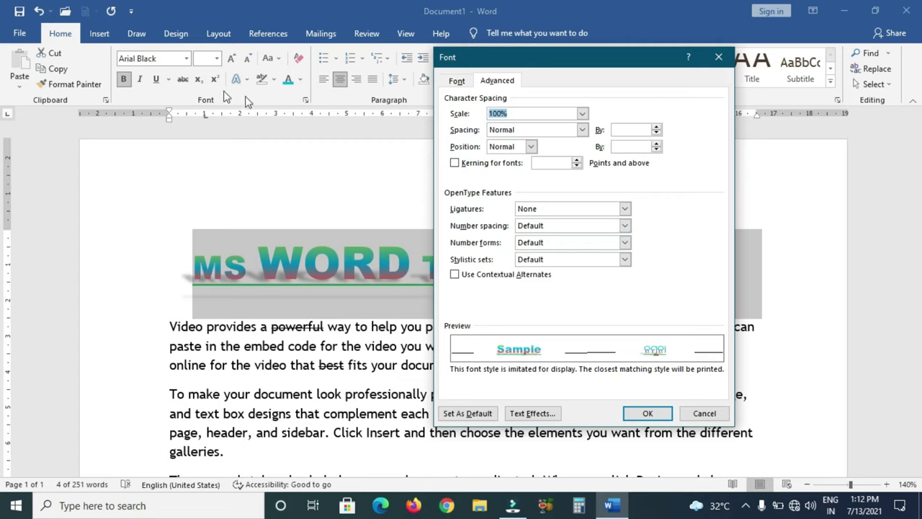
pyautogui.click(468, 81)
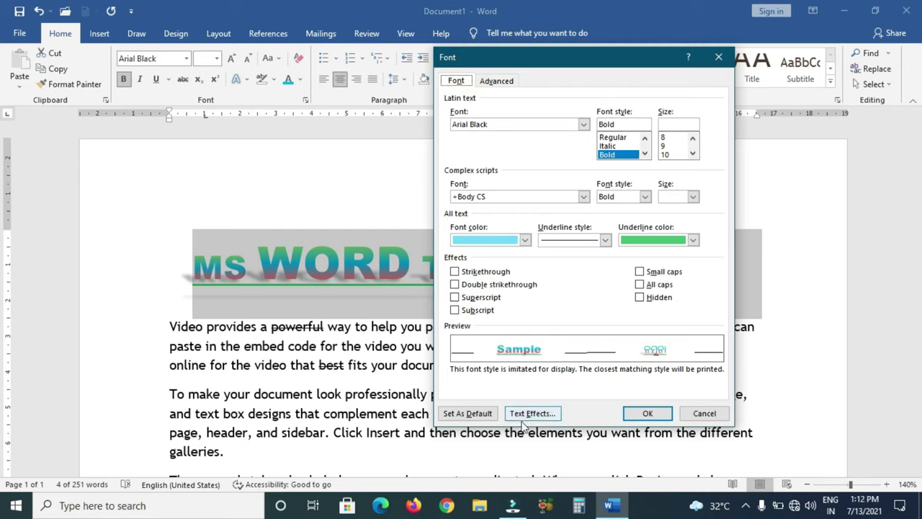
pyautogui.click(507, 80)
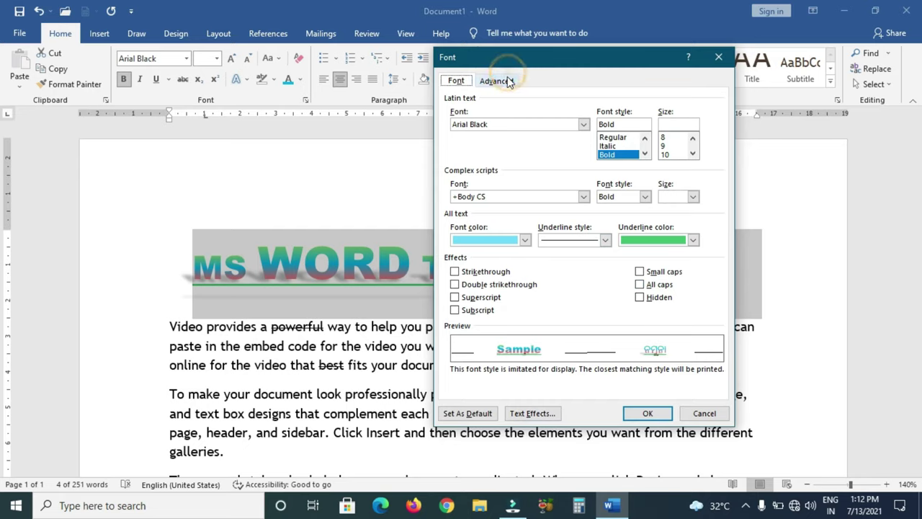
pyautogui.click(533, 415)
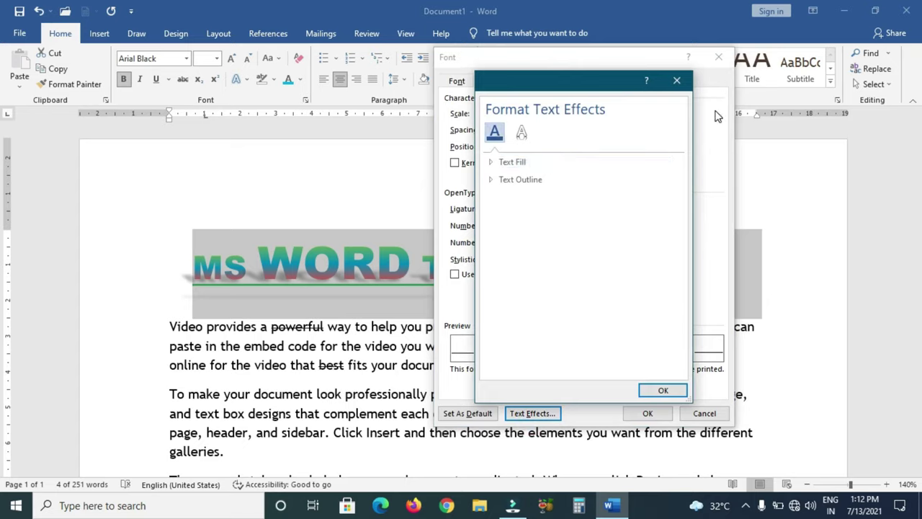
pyautogui.click(523, 180)
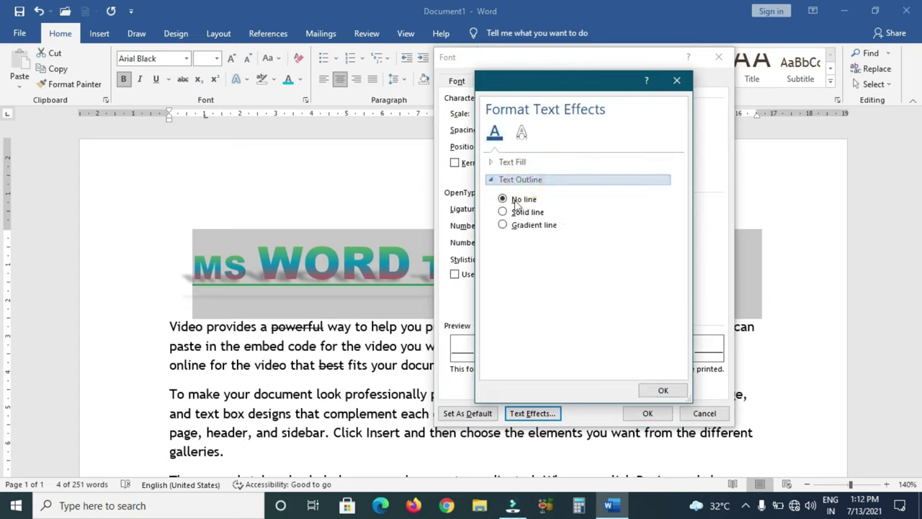
pyautogui.click(512, 162)
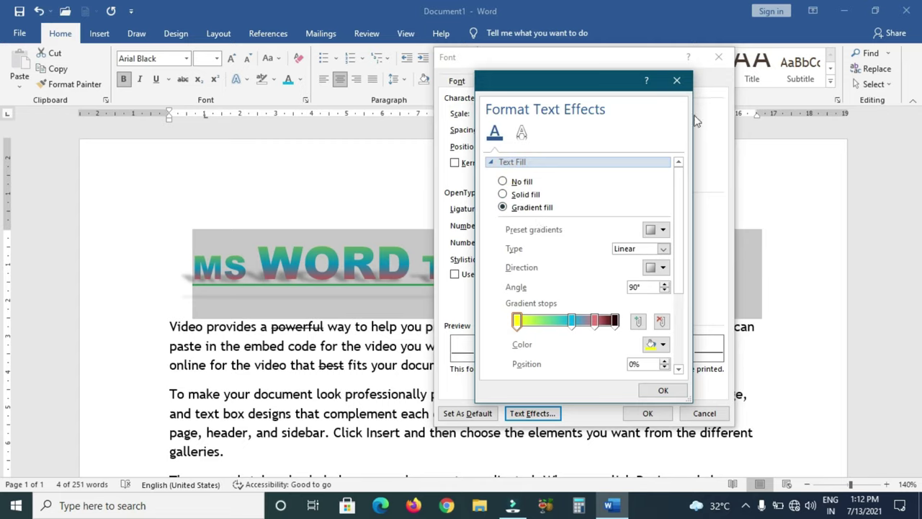
pyautogui.click(677, 81)
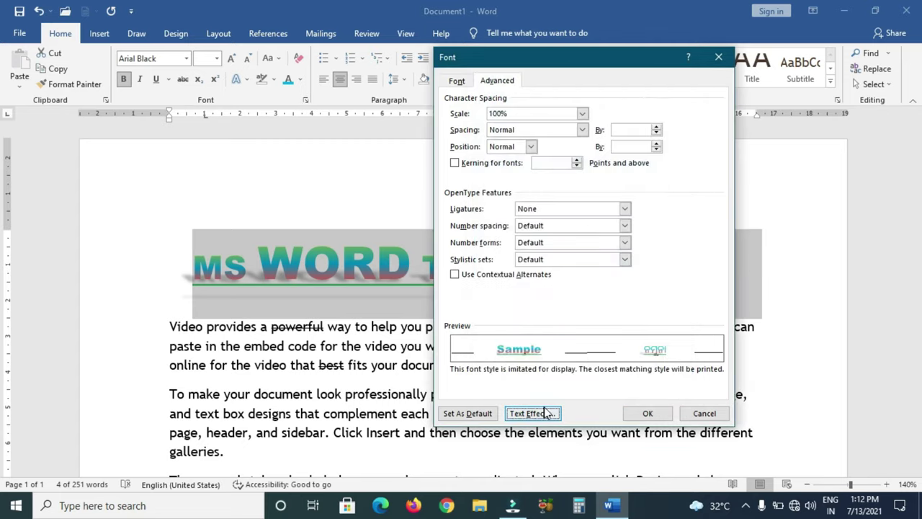
pyautogui.click(457, 80)
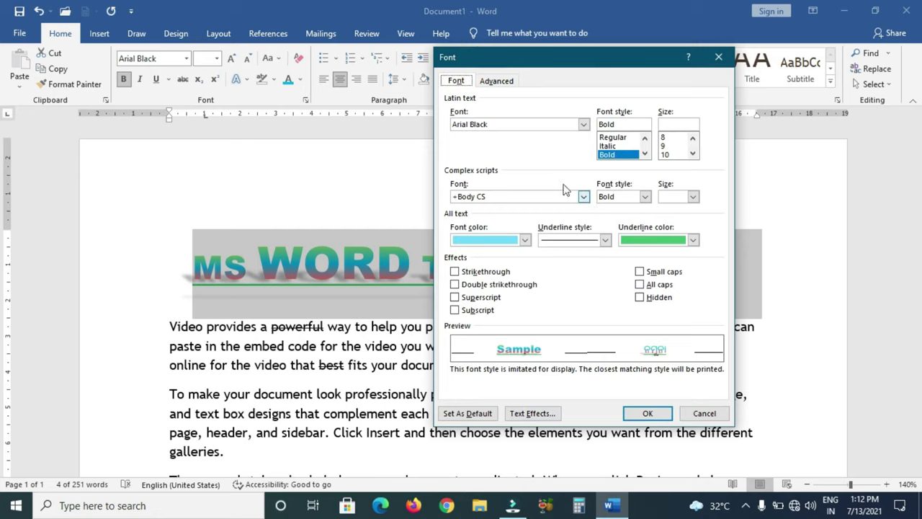
pyautogui.click(718, 56)
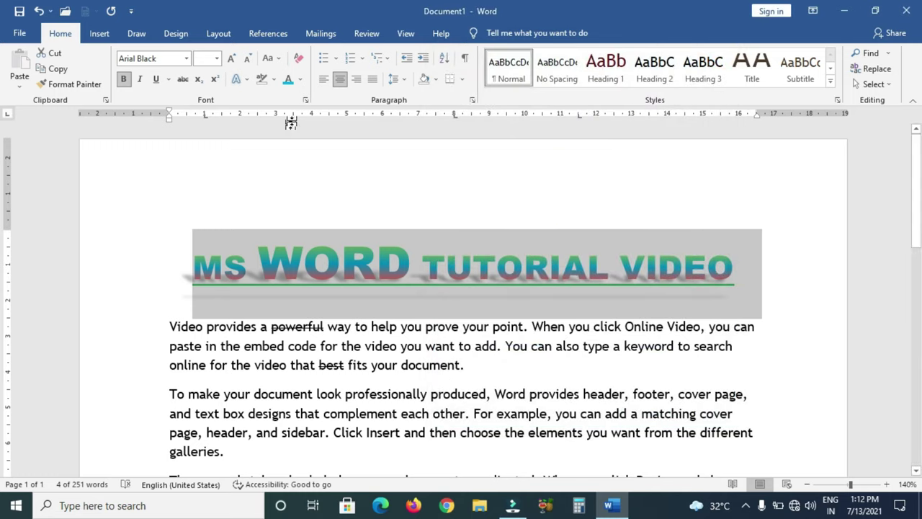
# - Select the body text from 'Video provides' through the 'Reading is easier' paragraph
pyautogui.click(384, 146)
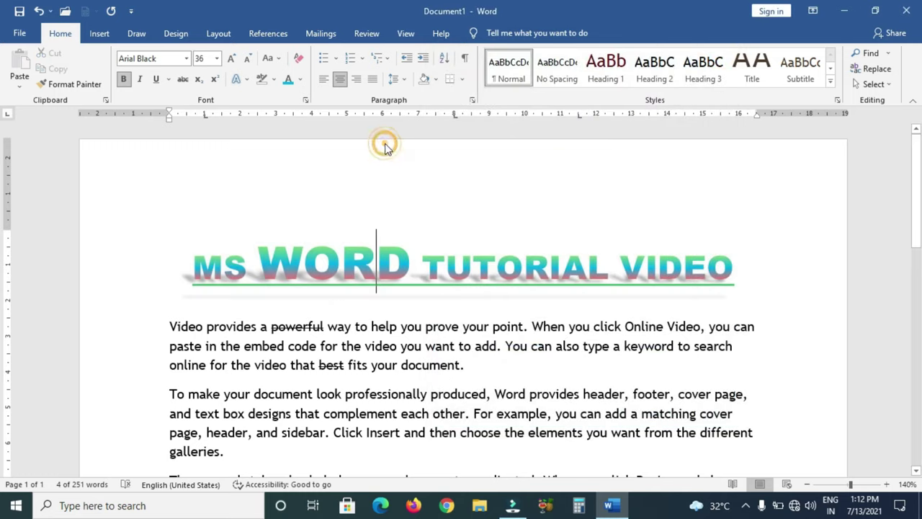
pyautogui.tripleClick(423, 262)
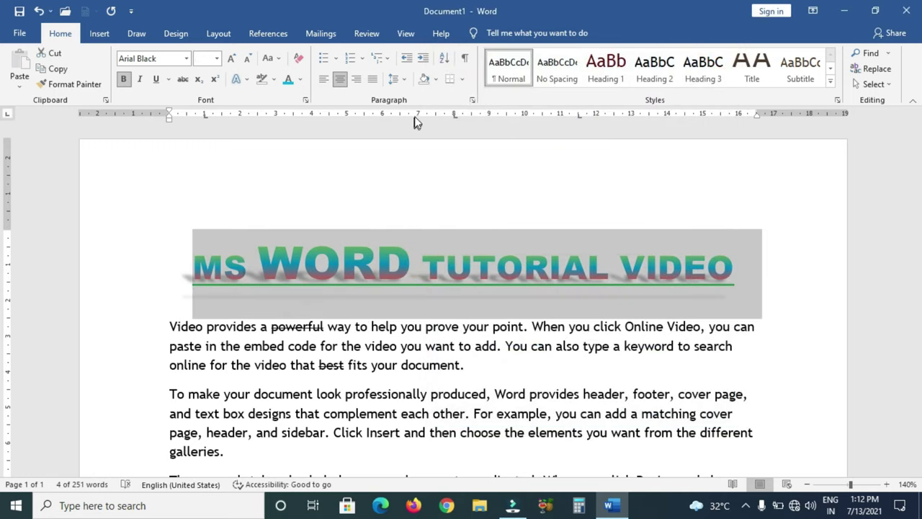
pyautogui.scroll(-2, 408, 145)
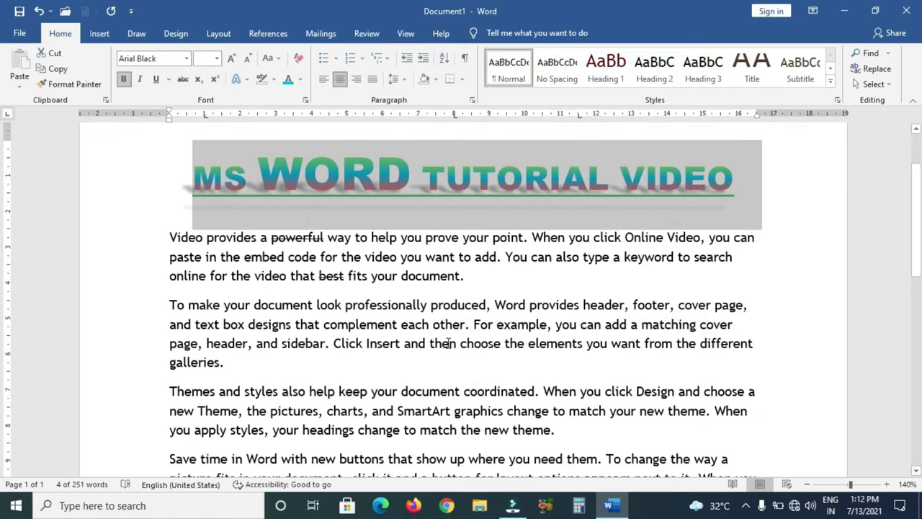
pyautogui.scroll(1, 525, 319)
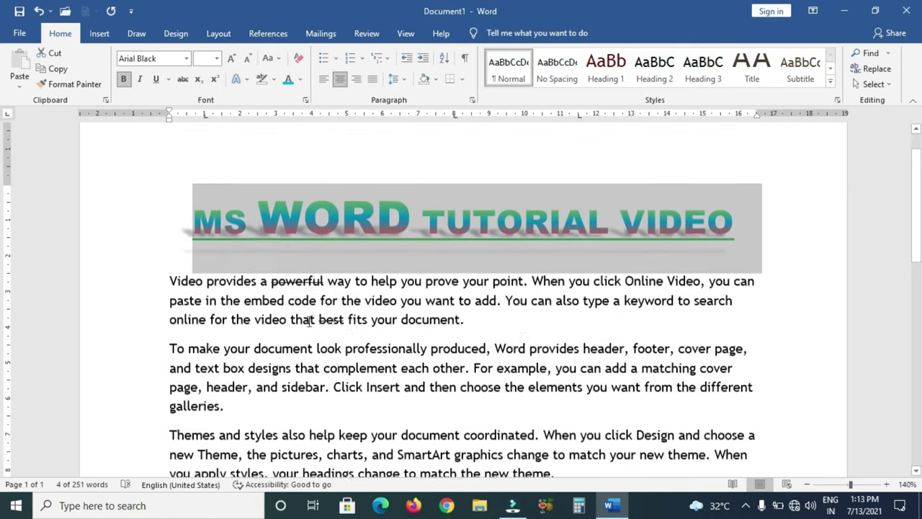
pyautogui.click(173, 301)
pyautogui.click(171, 282)
pyautogui.moveTo(177, 284); pyautogui.dragTo(632, 513)
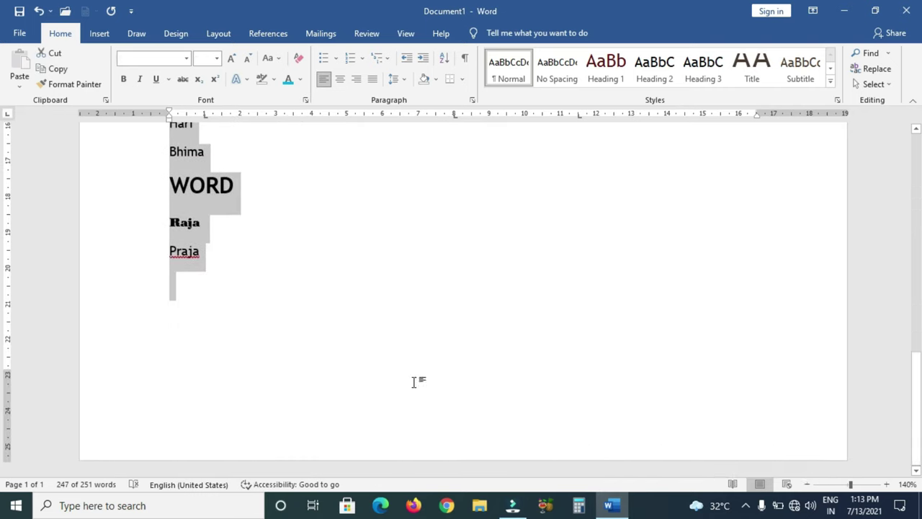
pyautogui.scroll(5, 384, 353)
pyautogui.click(151, 272)
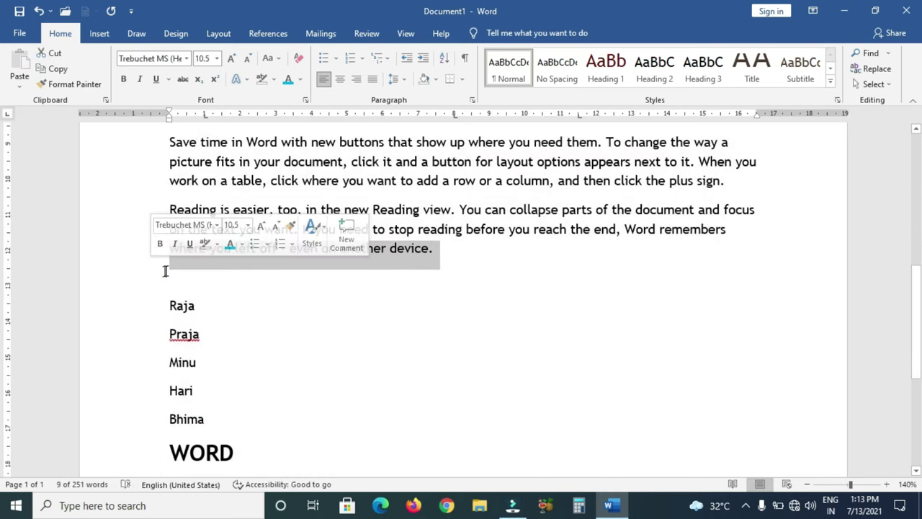
pyautogui.moveTo(150, 277); pyautogui.dragTo(193, 81)
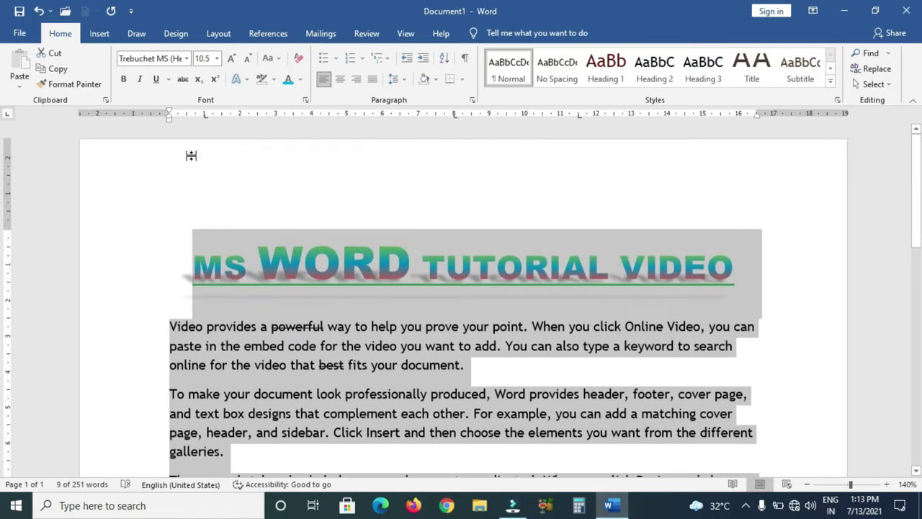
pyautogui.moveTo(193, 81); pyautogui.dragTo(161, 332)
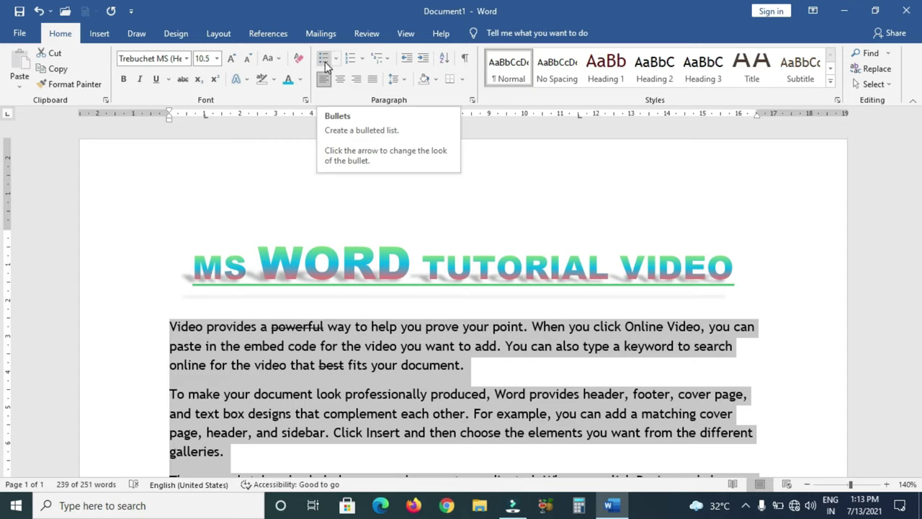
# - Apply arrowhead bullets to the body paragraphs
pyautogui.click(335, 59)
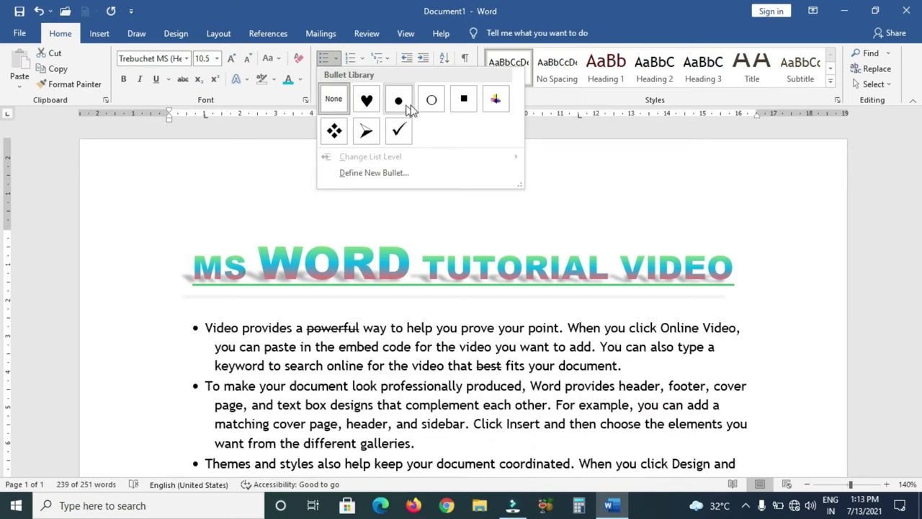
pyautogui.click(366, 131)
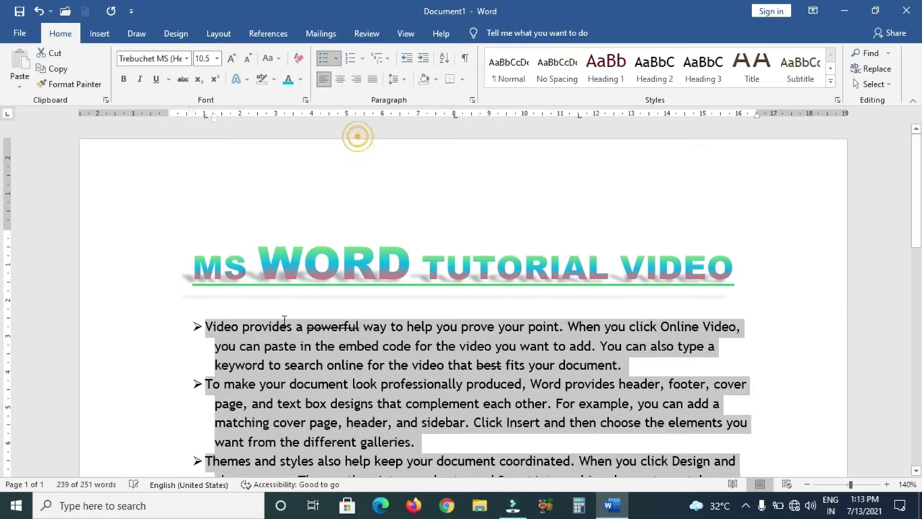
pyautogui.scroll(-3, 168, 360)
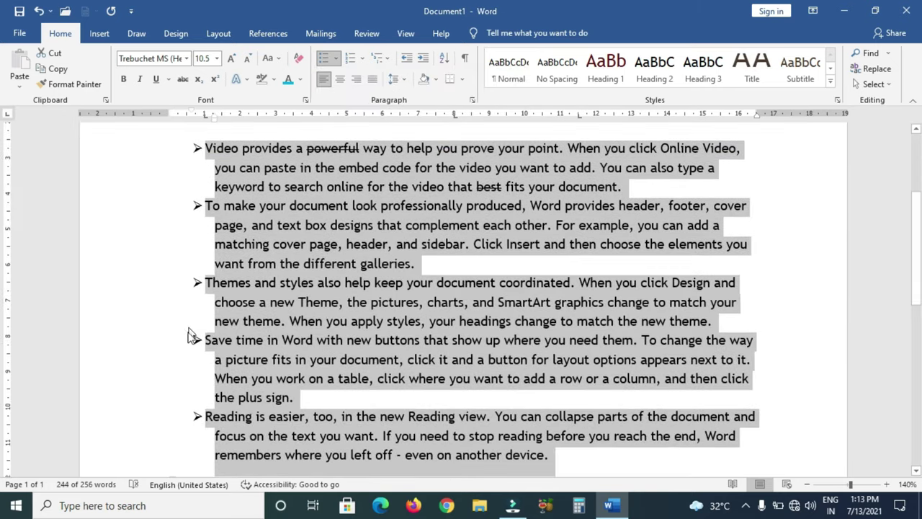
pyautogui.keyDown('ctrl'); pyautogui.scroll(3, 189, 341); pyautogui.keyUp('ctrl')
pyautogui.keyDown('ctrl'); pyautogui.scroll(6, 189, 339); pyautogui.keyUp('ctrl')
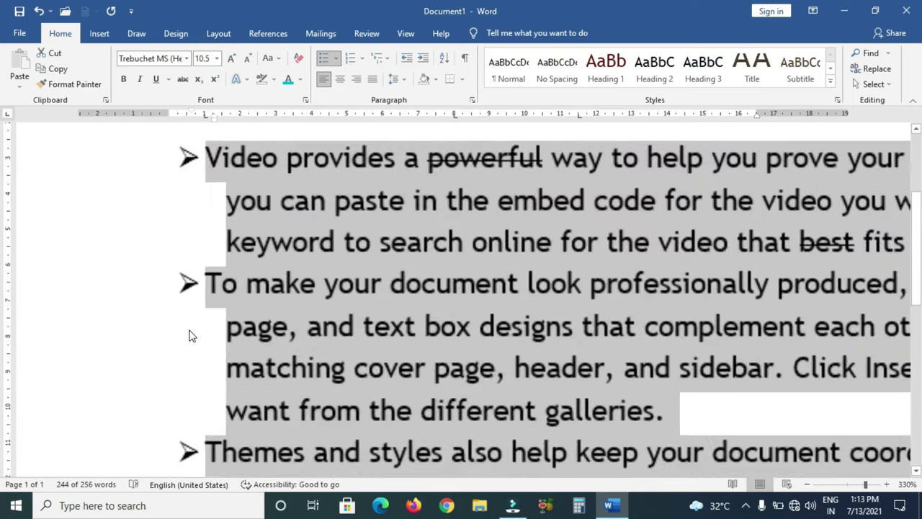
pyautogui.keyDown('ctrl'); pyautogui.scroll(5, 189, 335); pyautogui.keyUp('ctrl')
pyautogui.keyDown('ctrl'); pyautogui.scroll(10, 190, 330); pyautogui.keyUp('ctrl')
pyautogui.scroll(-2, 191, 330)
pyautogui.scroll(-3, 191, 330)
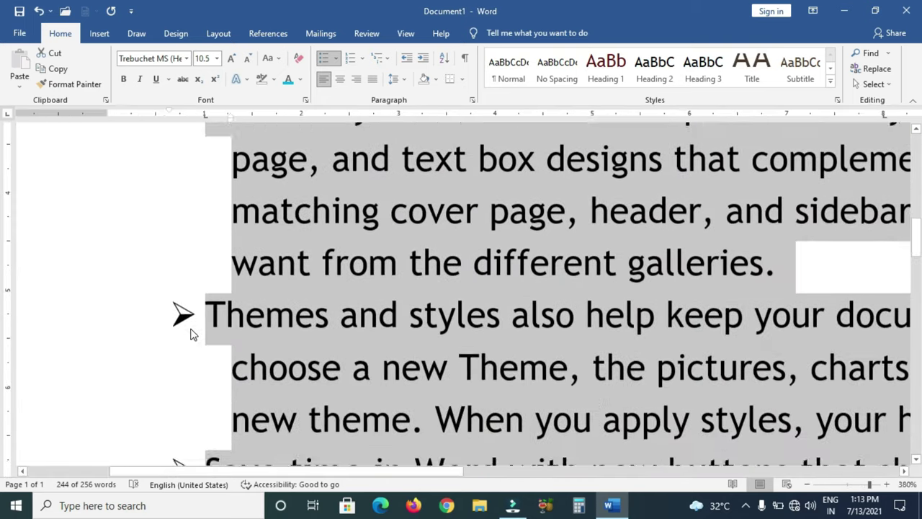
pyautogui.scroll(1, 191, 329)
pyautogui.scroll(1, 198, 274)
# - Select all 256 words, from the MS WORD TUTORIAL VIDEO heading through the last bullet
pyautogui.click(183, 192)
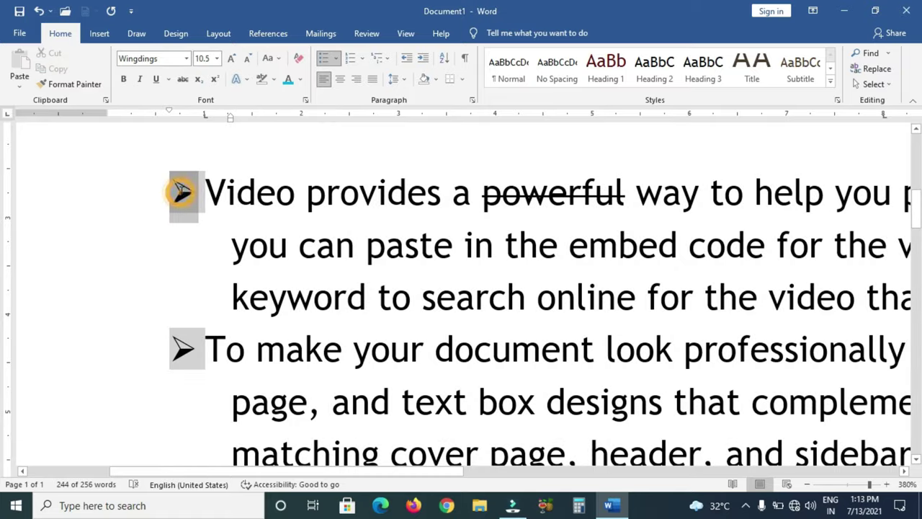
pyautogui.scroll(-3, 206, 274)
pyautogui.scroll(5, 207, 273)
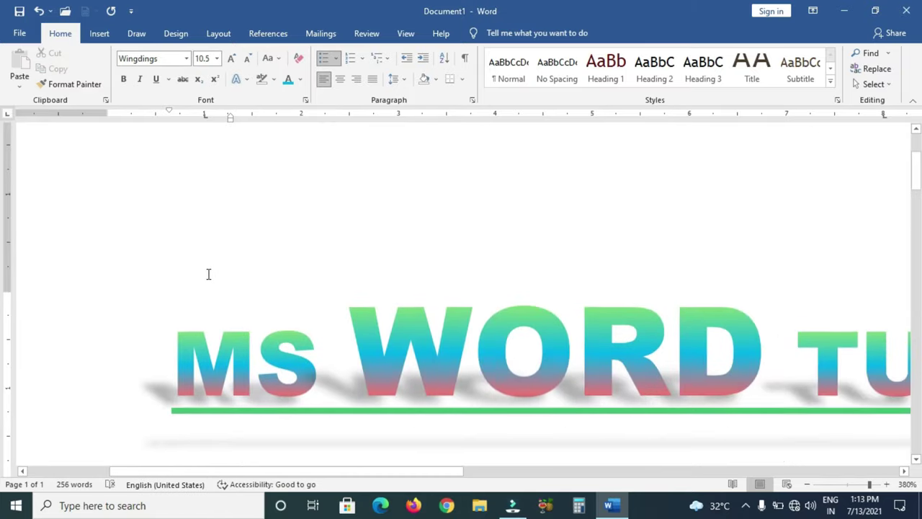
pyautogui.scroll(-3, 209, 273)
pyautogui.scroll(-2, 208, 273)
pyautogui.keyDown('ctrl'); pyautogui.scroll(-4, 209, 274); pyautogui.keyUp('ctrl')
pyautogui.keyDown('ctrl'); pyautogui.scroll(-4, 209, 273); pyautogui.keyUp('ctrl')
pyautogui.keyDown('ctrl'); pyautogui.scroll(-4, 209, 274); pyautogui.keyUp('ctrl')
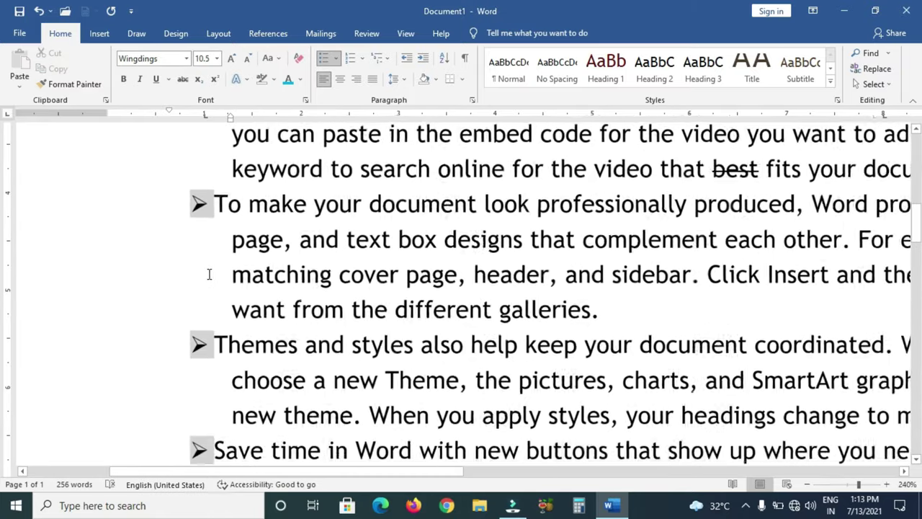
pyautogui.keyDown('ctrl'); pyautogui.scroll(-3, 209, 274); pyautogui.keyUp('ctrl')
pyautogui.keyDown('ctrl'); pyautogui.scroll(-9, 209, 274); pyautogui.keyUp('ctrl')
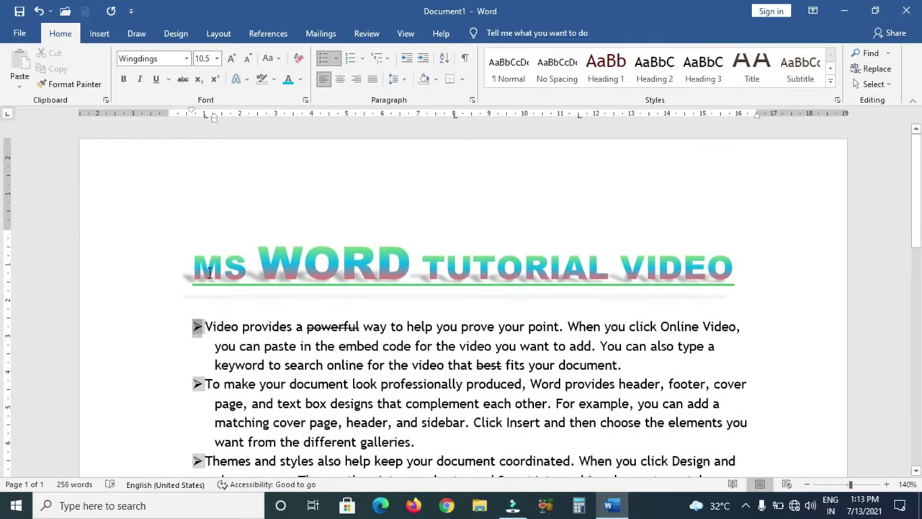
pyautogui.click(205, 262)
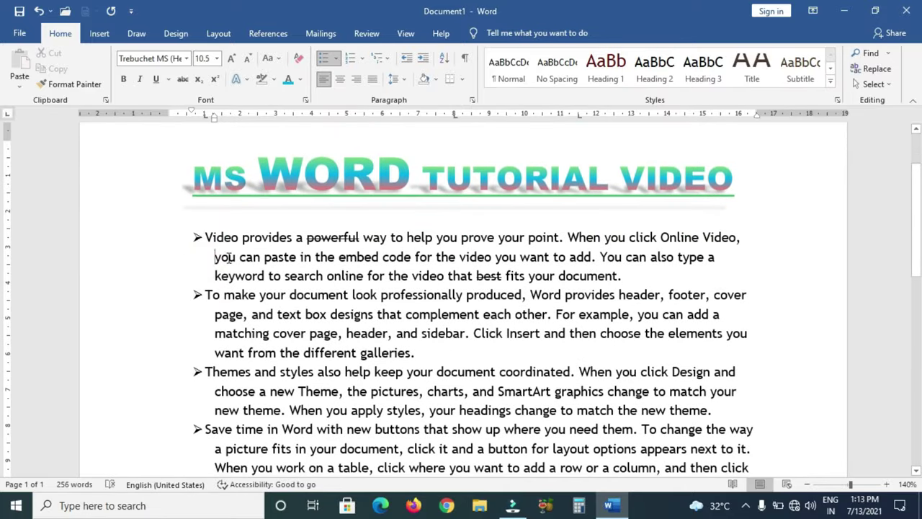
pyautogui.click(197, 240)
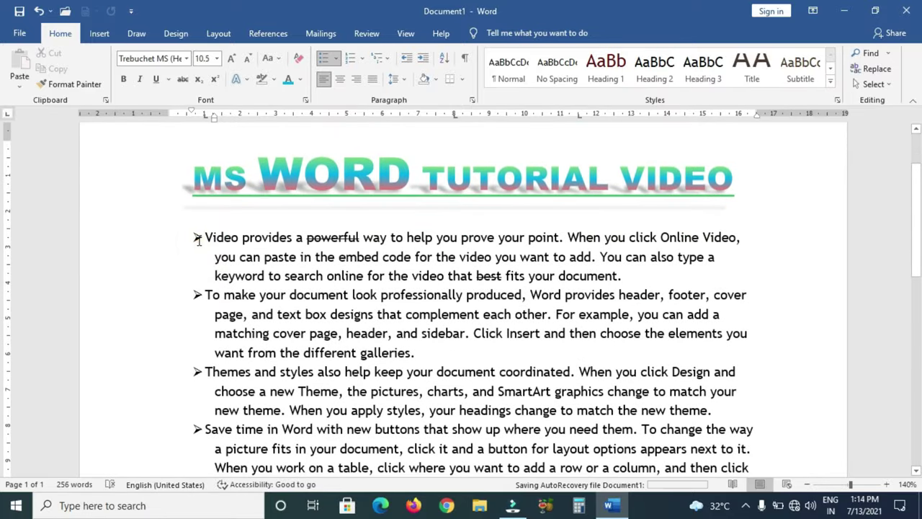
pyautogui.click(197, 240)
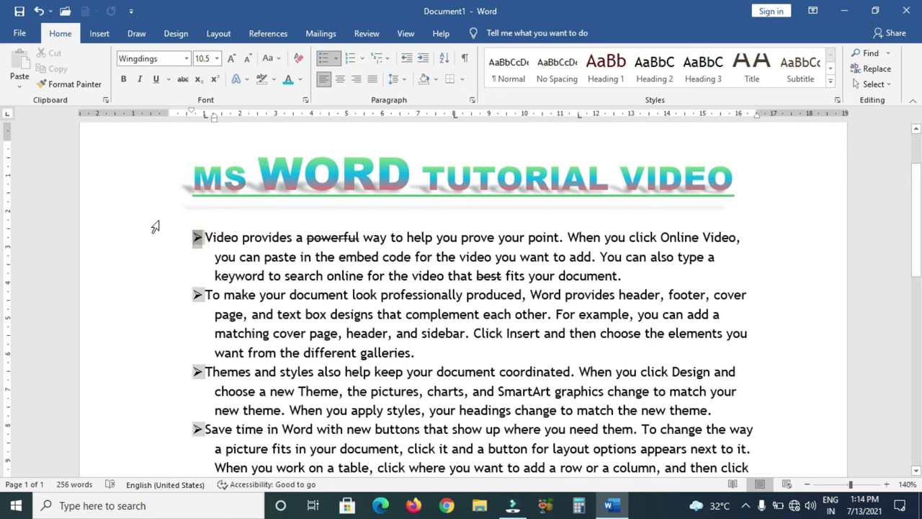
pyautogui.tripleClick(155, 227)
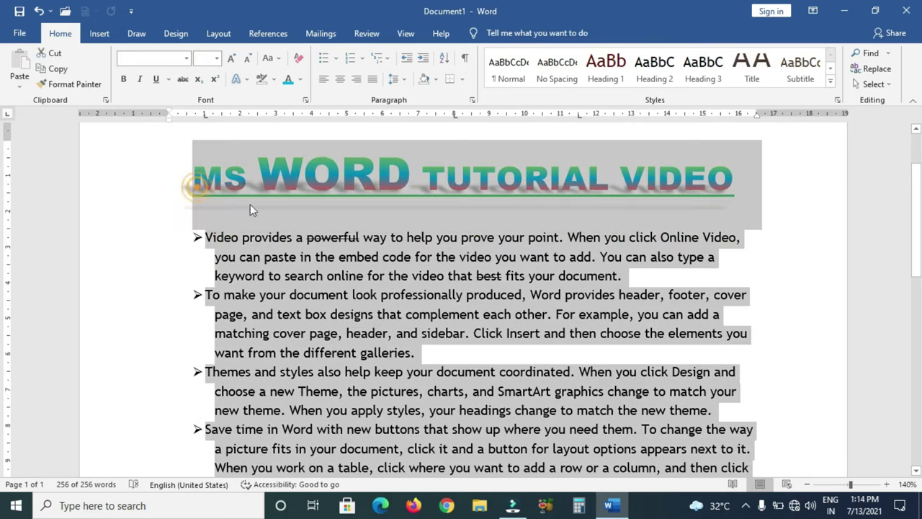
pyautogui.doubleClick(226, 173)
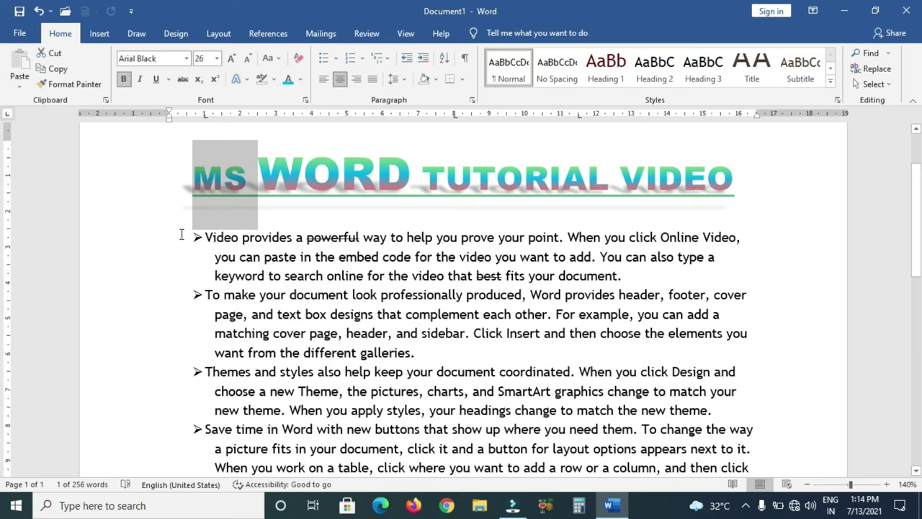
pyautogui.tripleClick(190, 266)
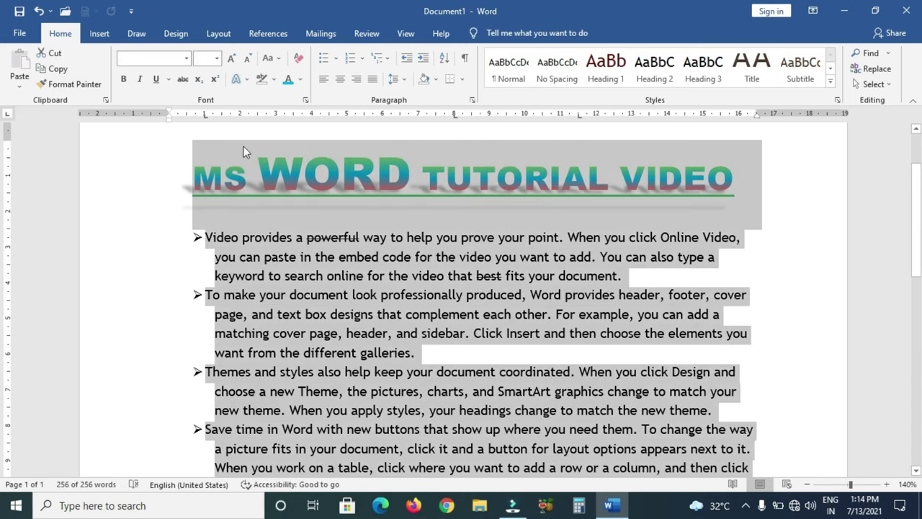
# - Define a new bullet using the Wingdings writing-hand symbol (character 63) for every paragraph
pyautogui.click(335, 60)
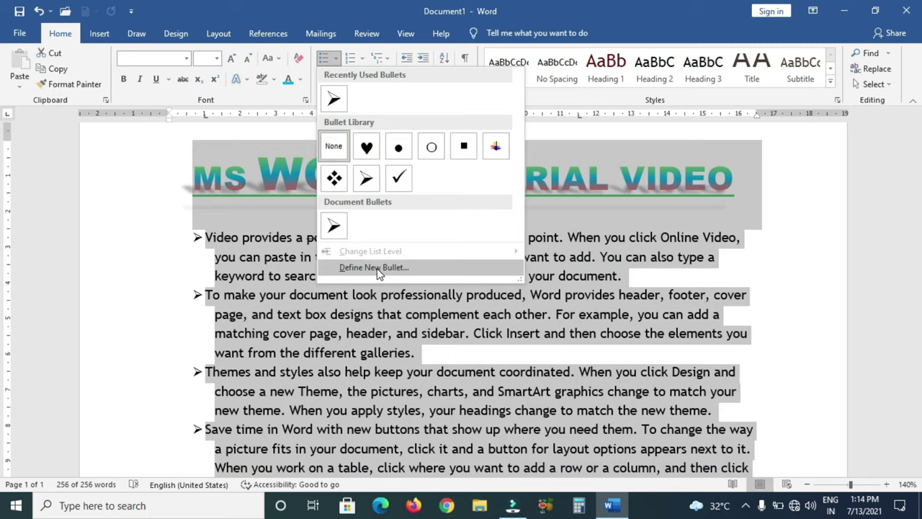
pyautogui.click(377, 268)
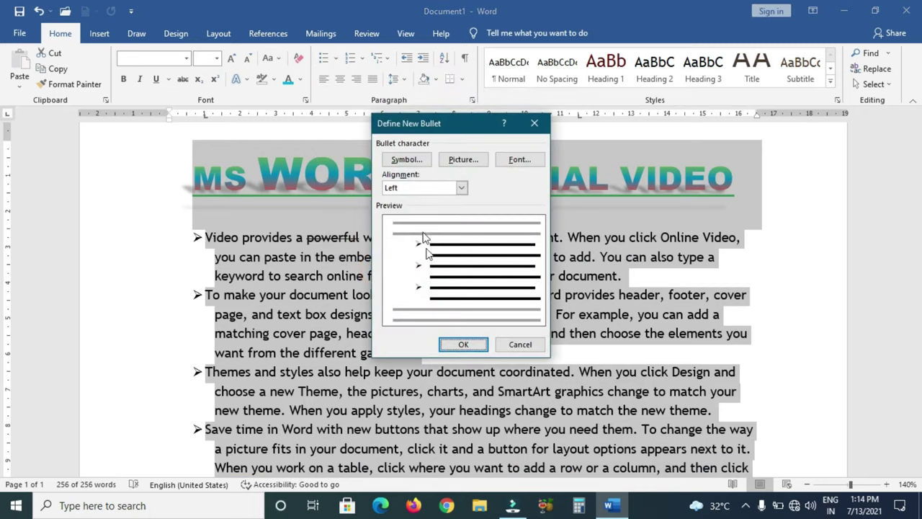
pyautogui.click(425, 160)
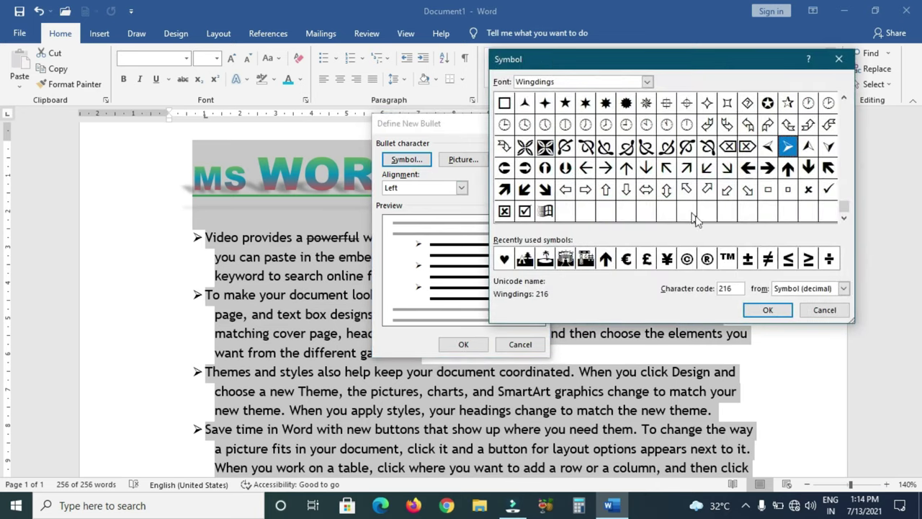
pyautogui.moveTo(846, 209)
pyautogui.mouseDown()
pyautogui.moveTo(835, 137)
pyautogui.moveTo(844, 121)
pyautogui.mouseUp()
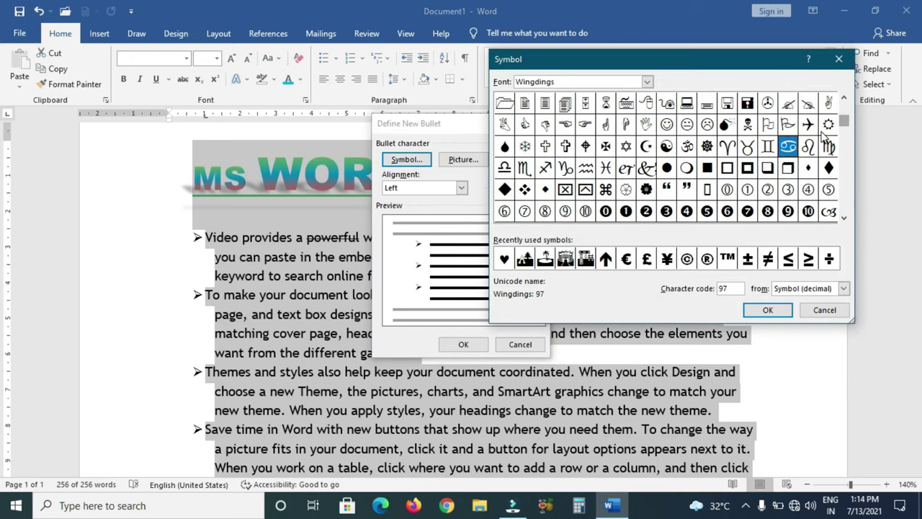
pyautogui.click(786, 106)
pyautogui.click(768, 309)
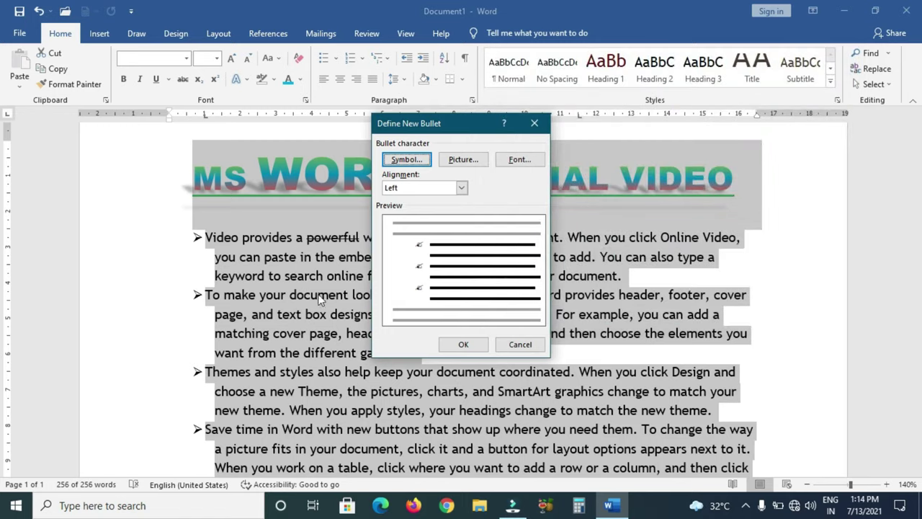
pyautogui.click(455, 346)
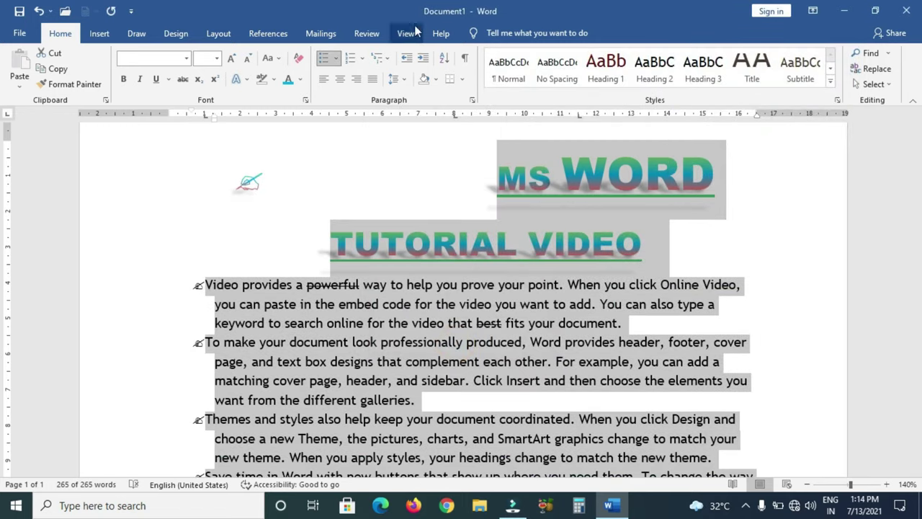
pyautogui.click(336, 60)
pyautogui.moveTo(364, 253)
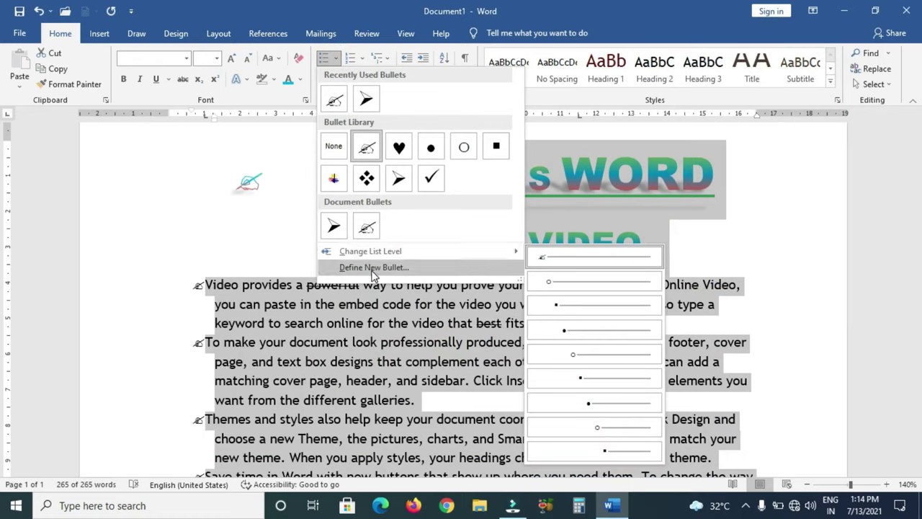
# - In Define New Bullet, try the Picture option, then inspect the bullet Font settings without changes
pyautogui.click(372, 269)
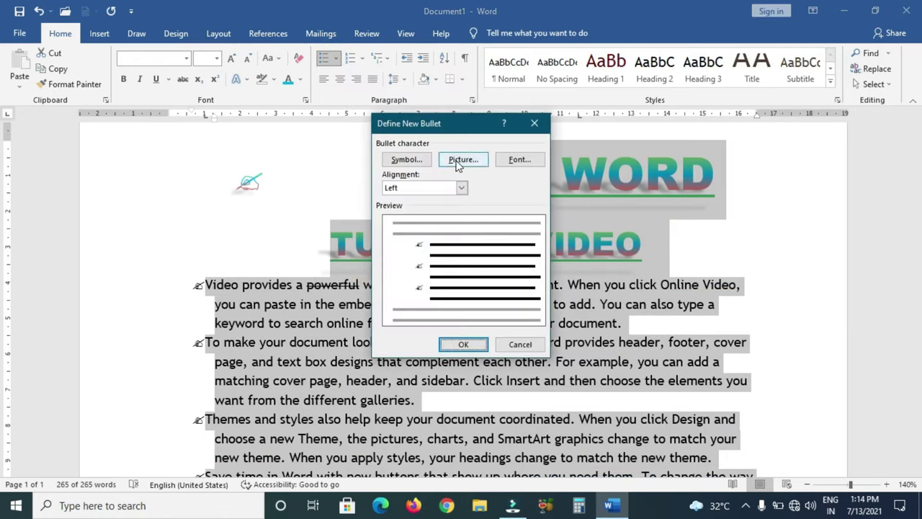
pyautogui.click(462, 160)
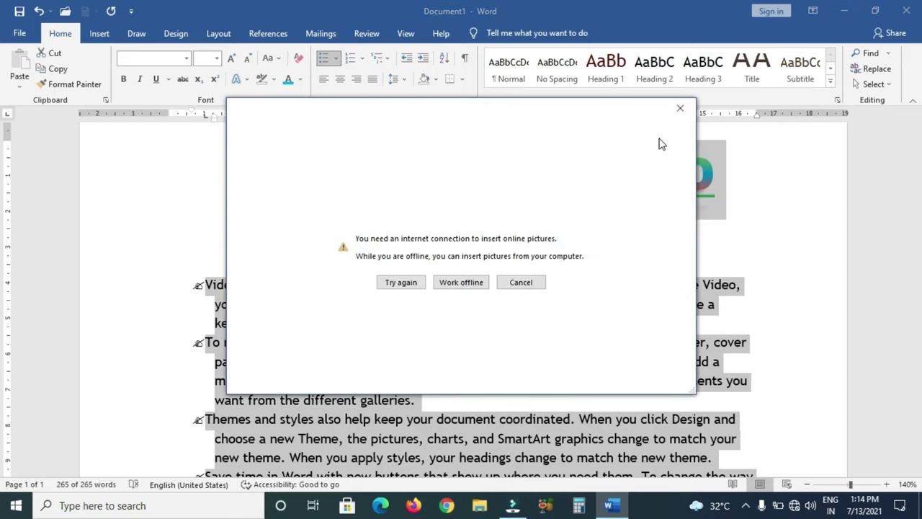
pyautogui.click(680, 107)
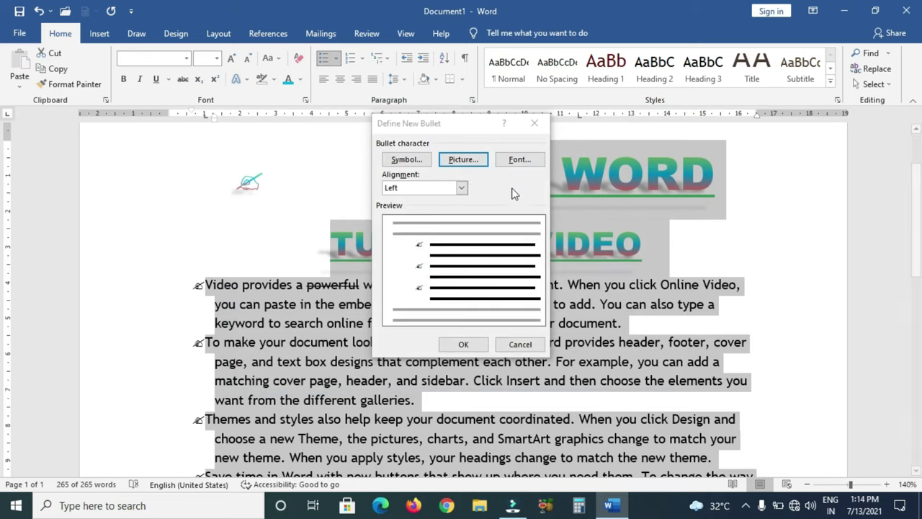
pyautogui.click(517, 160)
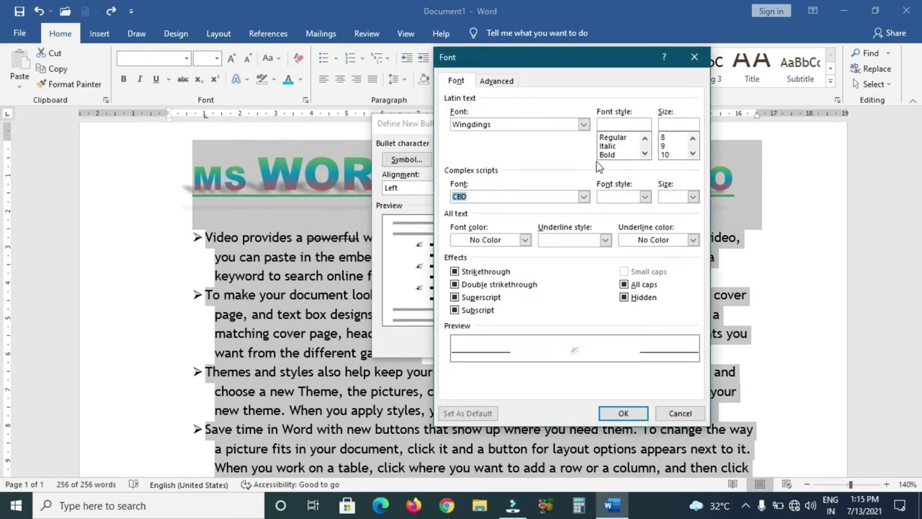
pyautogui.click(524, 240)
pyautogui.click(508, 201)
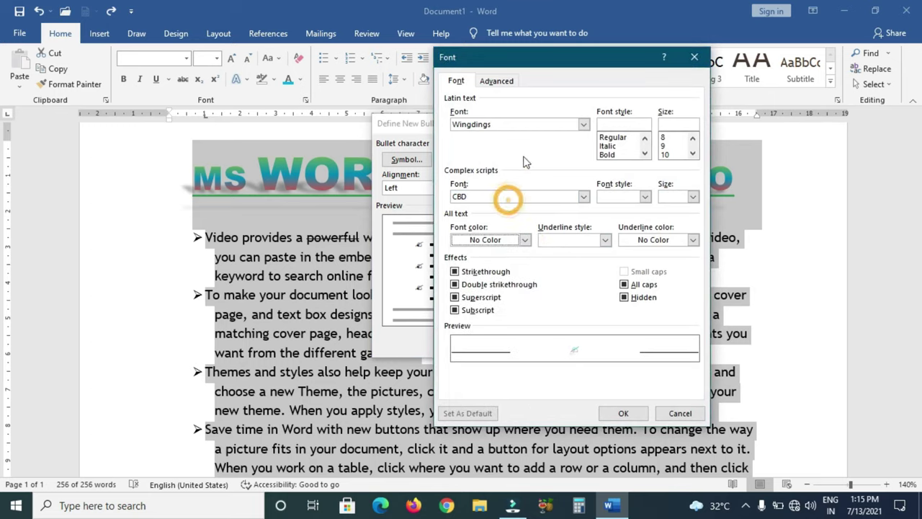
pyautogui.click(497, 84)
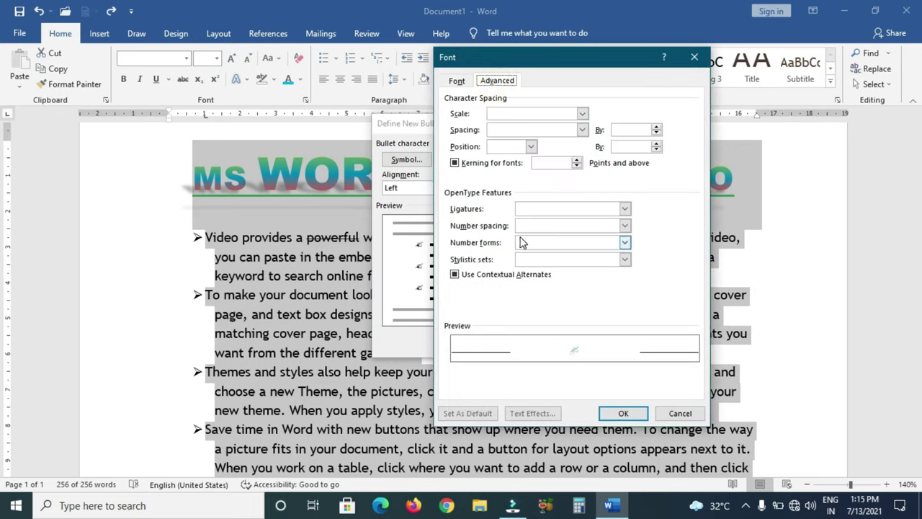
pyautogui.click(695, 57)
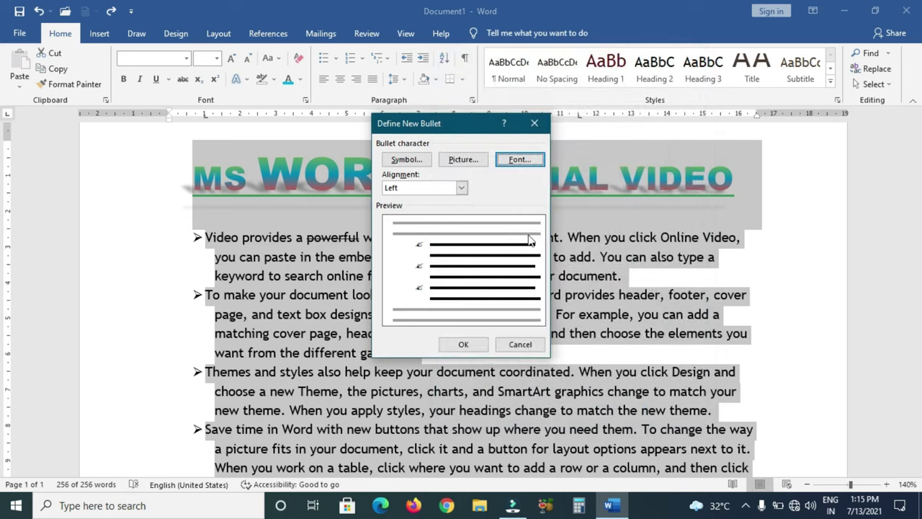
# - Switch bullet alignment to Right then back to Left, apply it, and undo the change
pyautogui.click(462, 187)
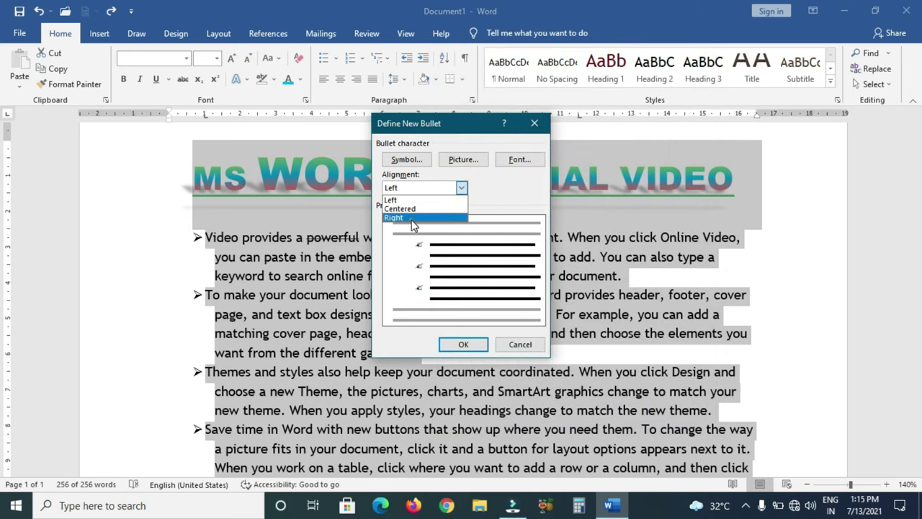
pyautogui.click(411, 218)
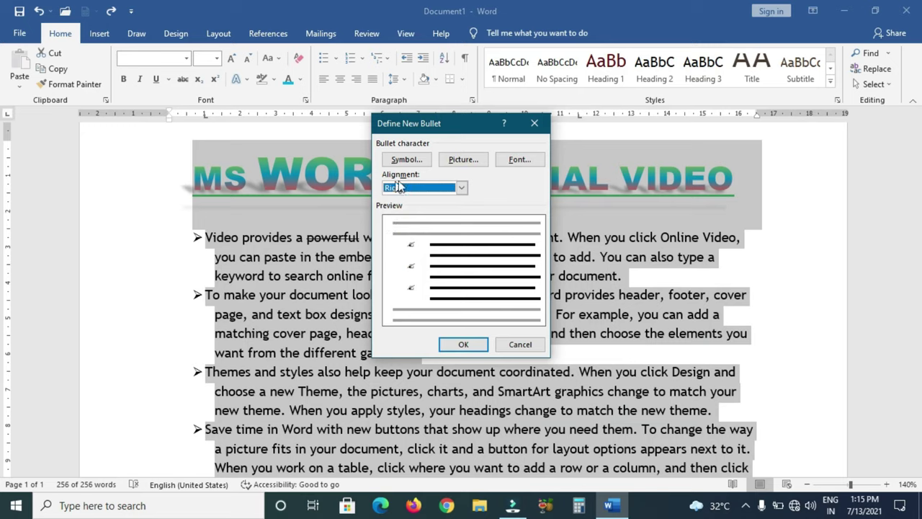
pyautogui.click(462, 188)
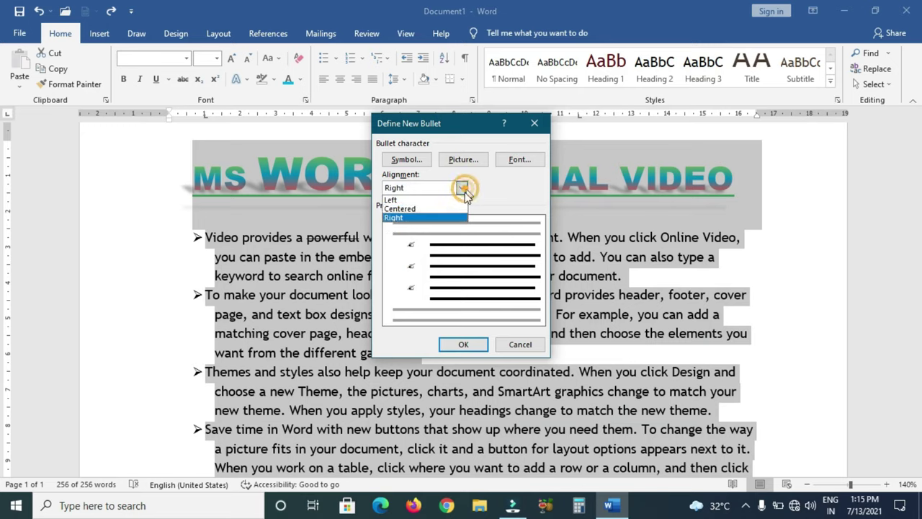
pyautogui.click(420, 201)
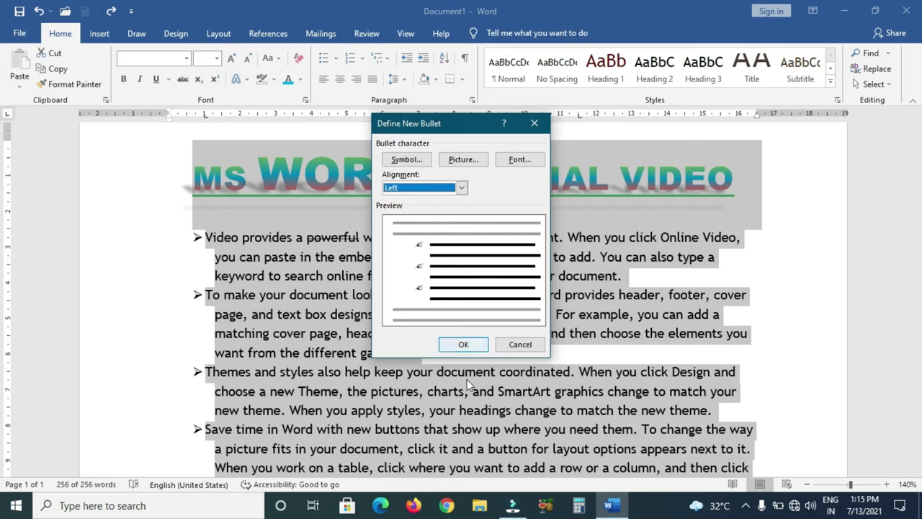
pyautogui.click(470, 345)
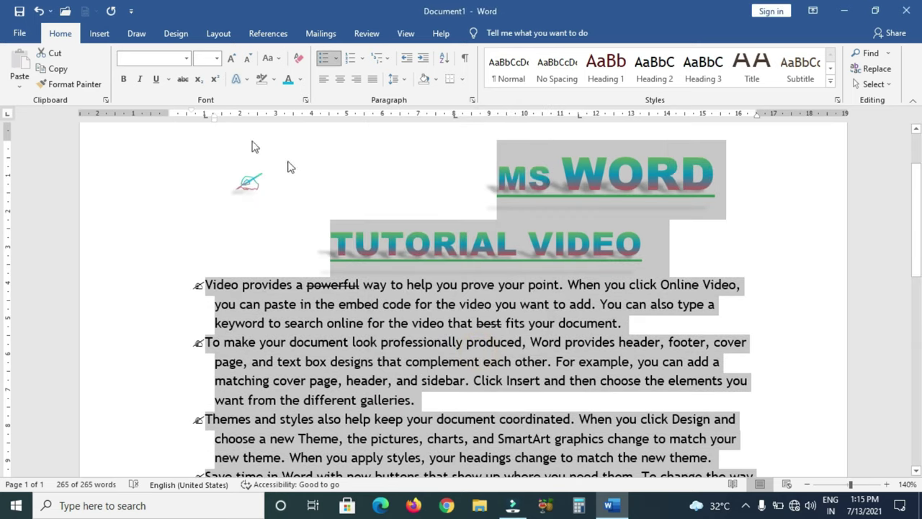
pyautogui.click(38, 11)
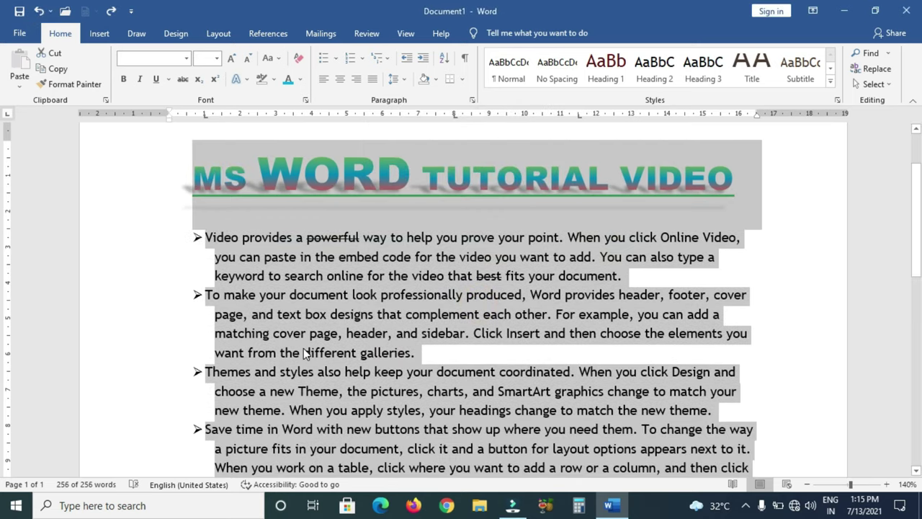
# - Convert the bulleted paragraphs into a first-level numbered list
pyautogui.click(350, 58)
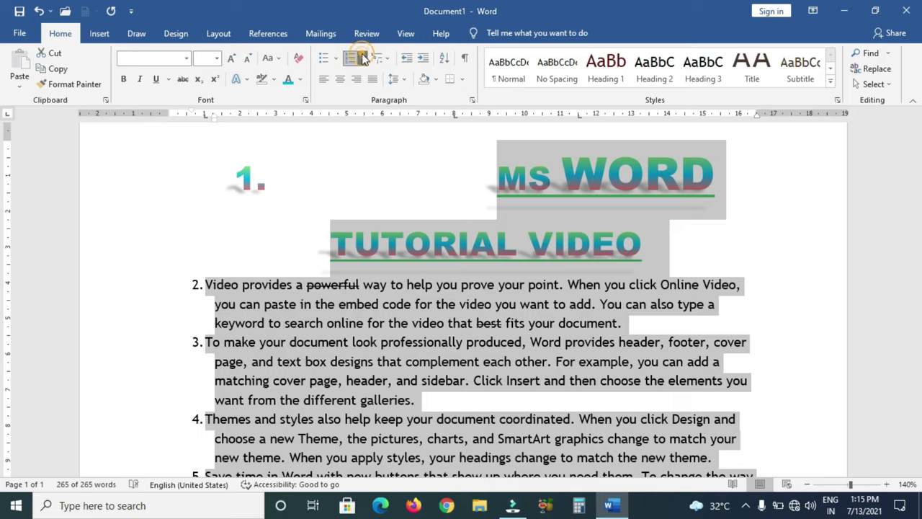
pyautogui.click(363, 58)
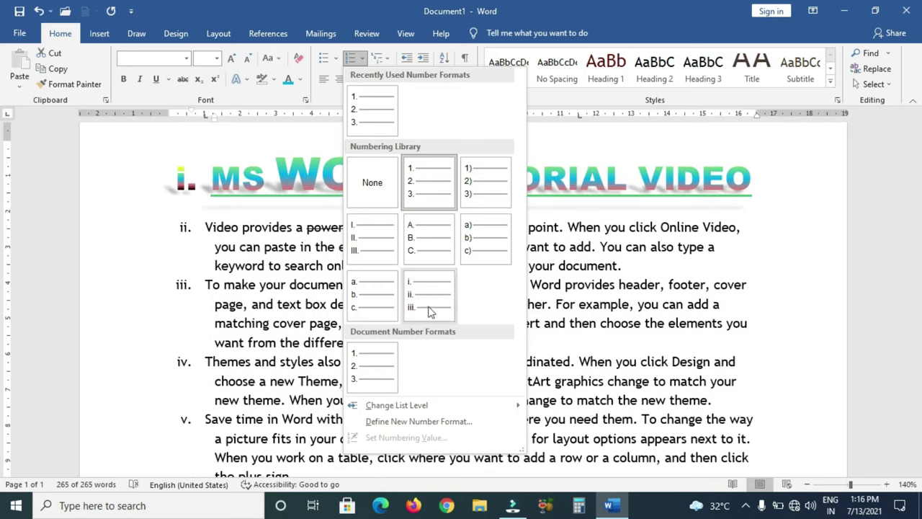
pyautogui.moveTo(409, 405)
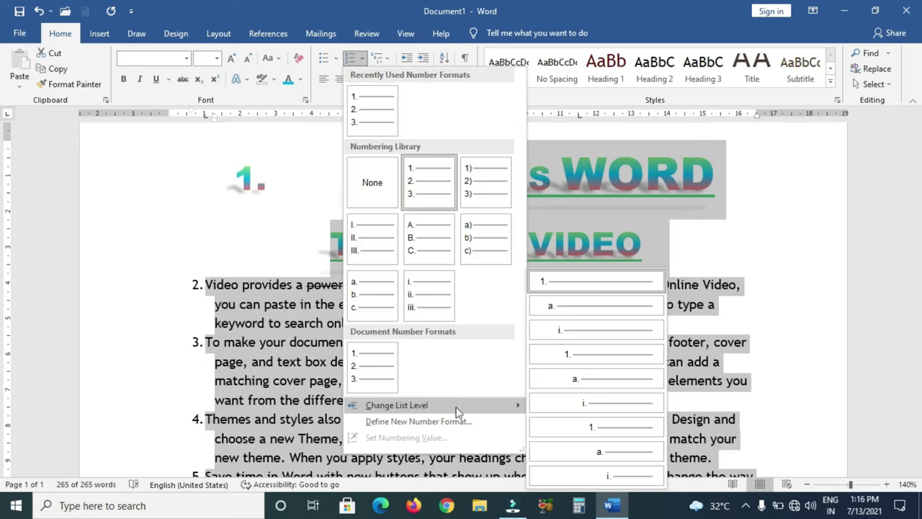
pyautogui.click(584, 282)
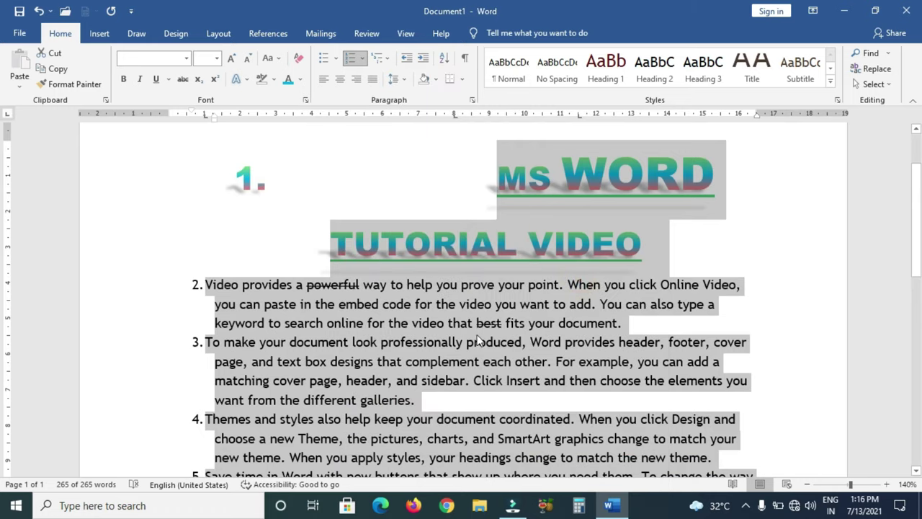
# - Review the number styles in Define New Number Format and accept it with OK
pyautogui.click(364, 59)
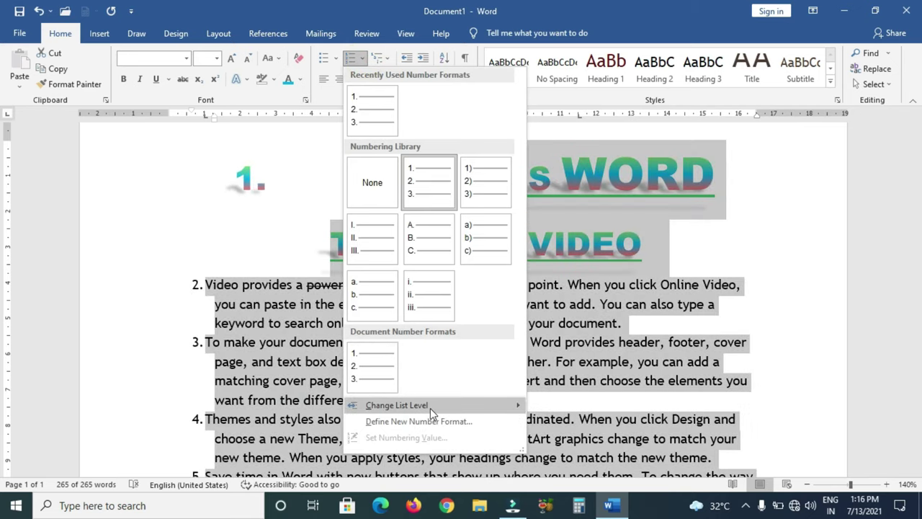
pyautogui.moveTo(430, 407)
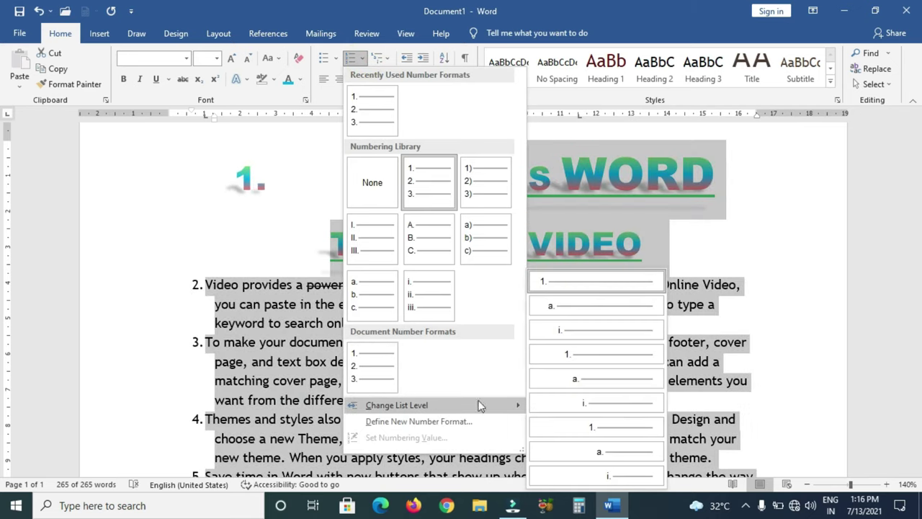
pyautogui.click(416, 422)
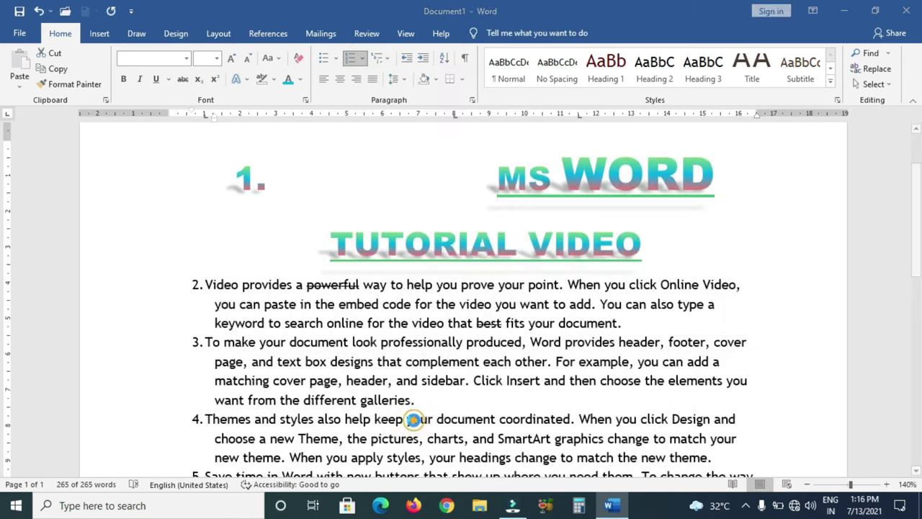
pyautogui.click(478, 152)
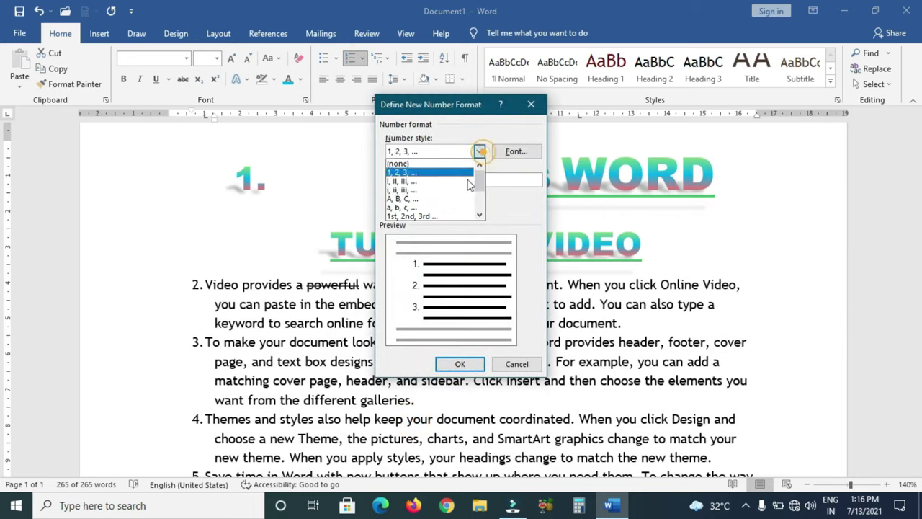
pyautogui.scroll(-2, 439, 188)
pyautogui.scroll(1, 439, 188)
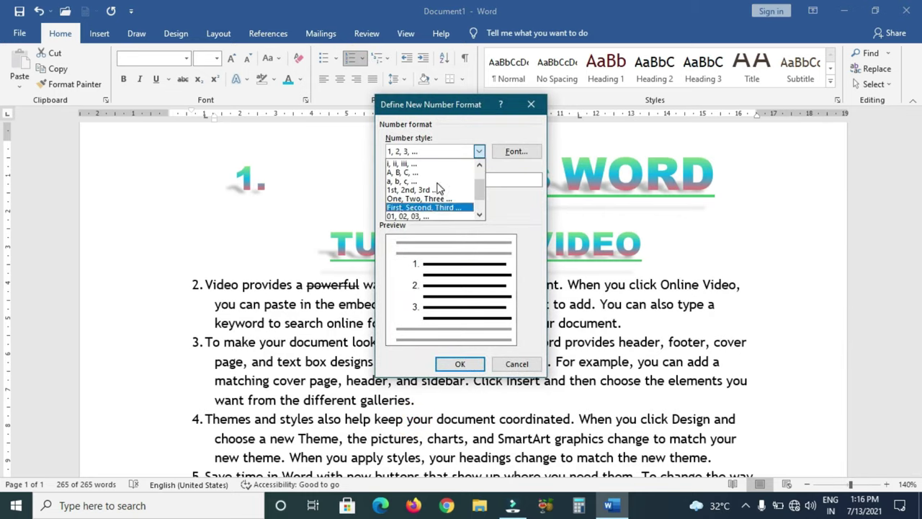
pyautogui.scroll(1, 439, 188)
pyautogui.click(510, 229)
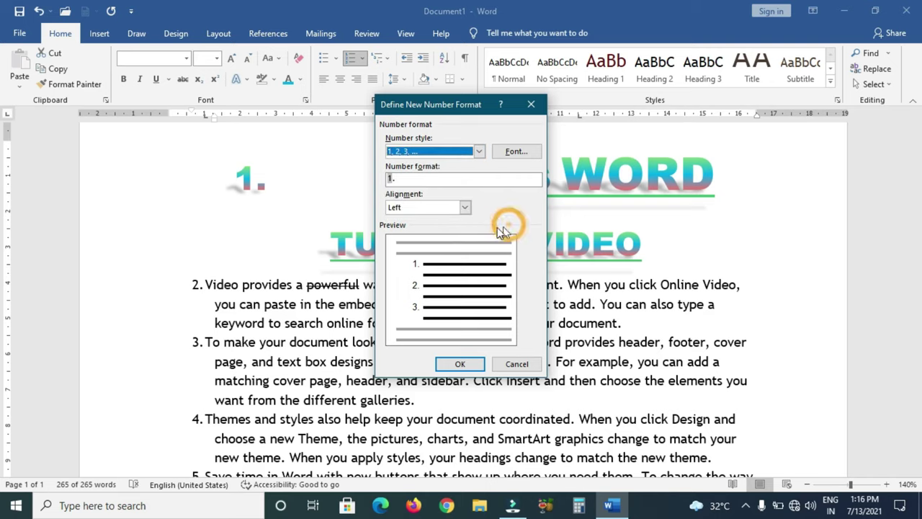
pyautogui.click(461, 364)
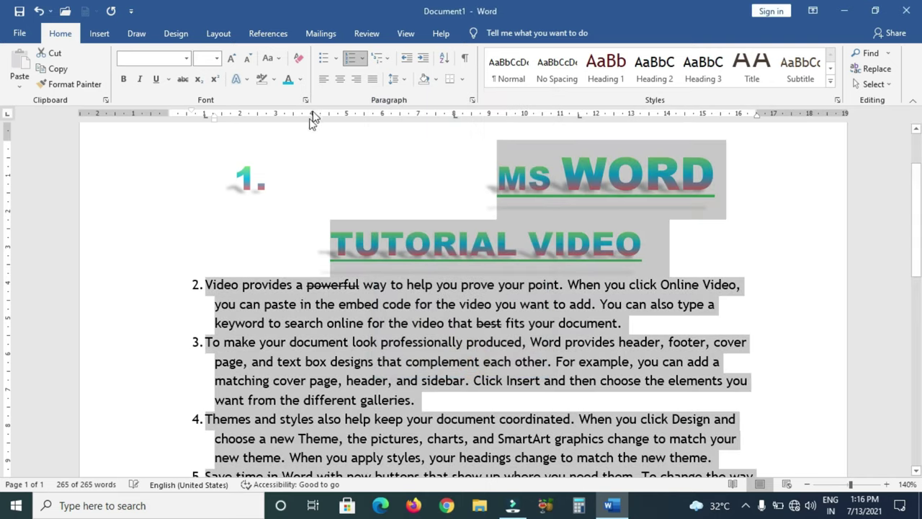
# - Set Numbering to None for all paragraphs and scroll down to the name list
pyautogui.click(363, 59)
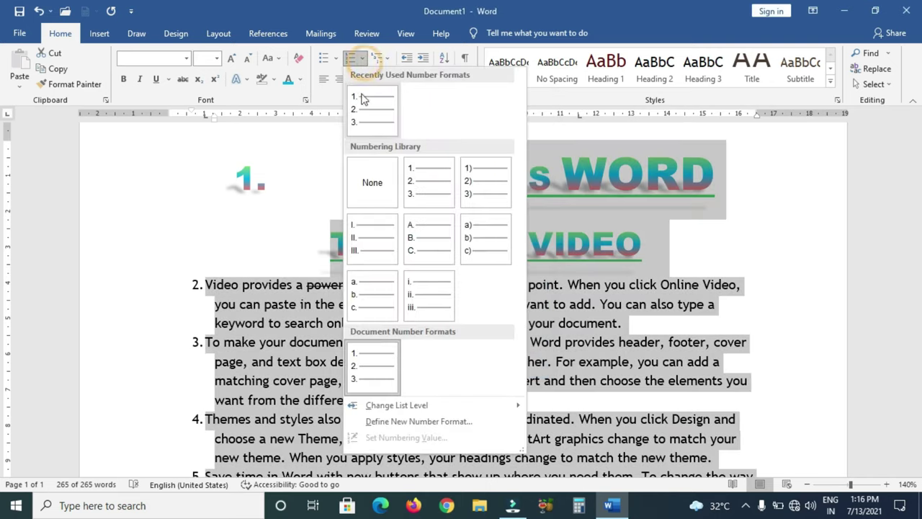
pyautogui.click(364, 178)
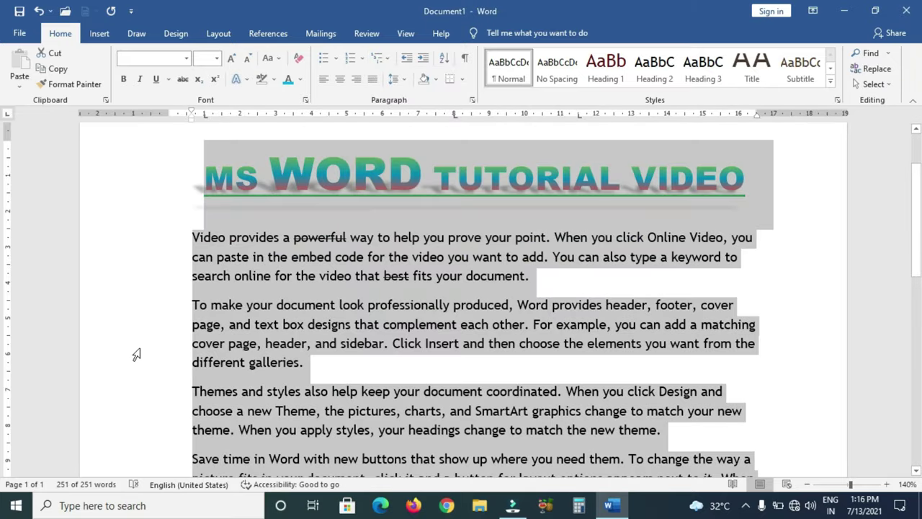
pyautogui.scroll(-1, 136, 353)
pyautogui.scroll(2, 136, 346)
pyautogui.scroll(-1, 145, 261)
pyautogui.click(145, 261)
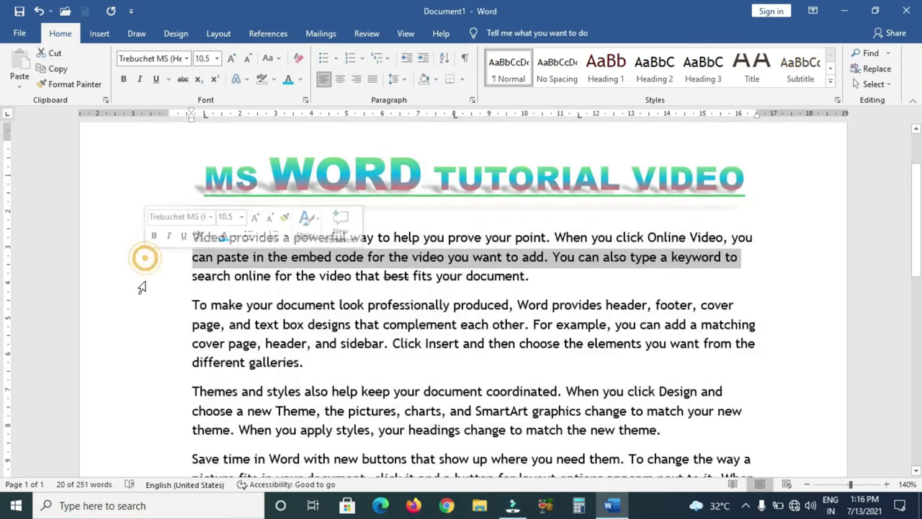
pyautogui.scroll(-10, 147, 286)
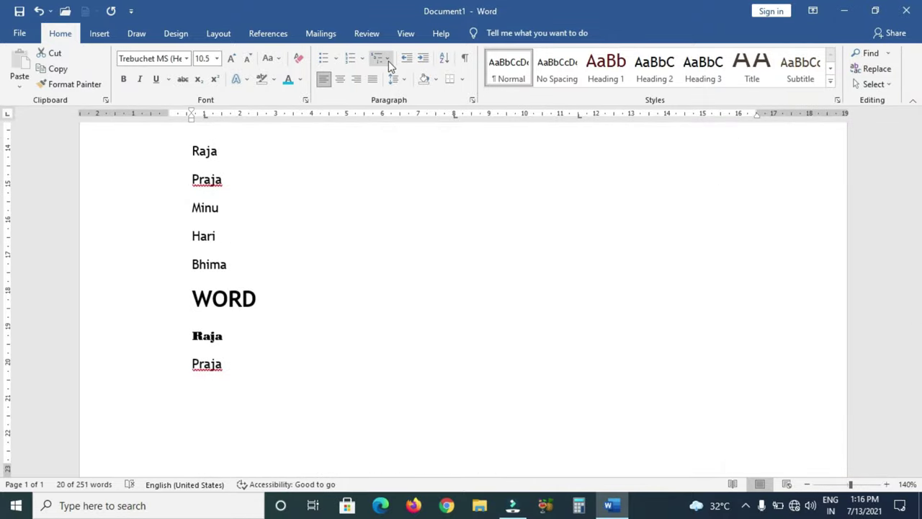
# - Add leading spaces before Praja, Hari, WORD and the last Praja, leaving other names flush
pyautogui.click(380, 58)
pyautogui.click(334, 177)
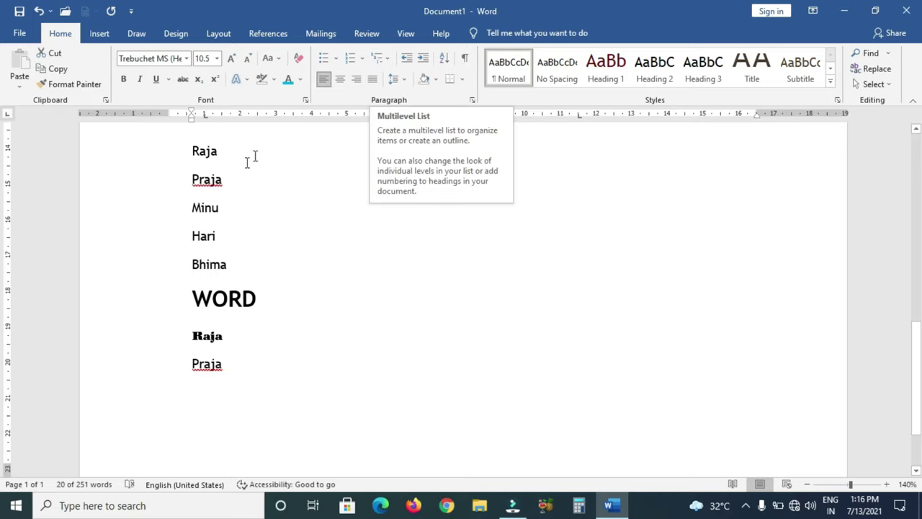
pyautogui.click(189, 180)
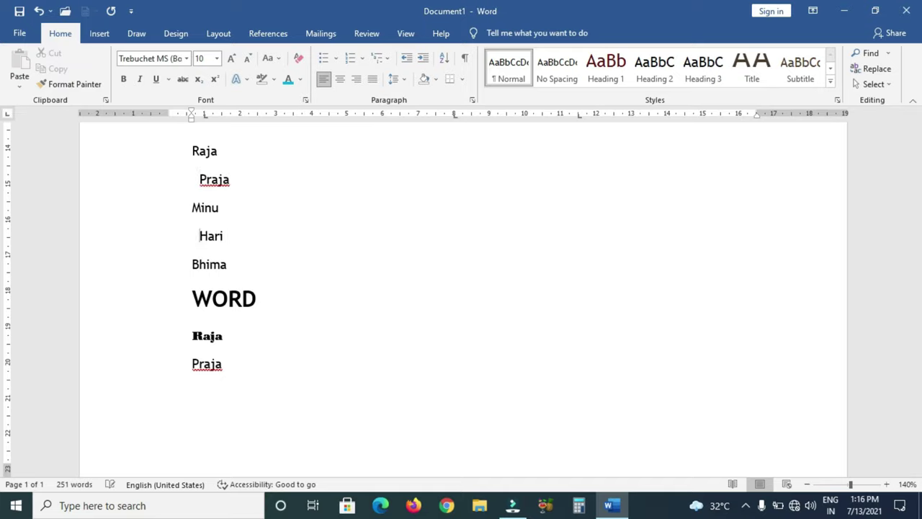
pyautogui.press('Down')
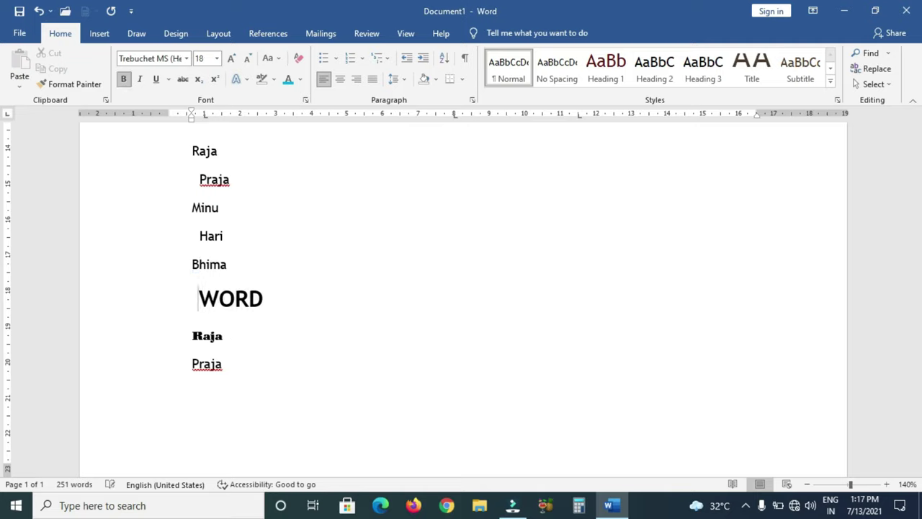
pyautogui.press('Down')
pyautogui.press('Down')
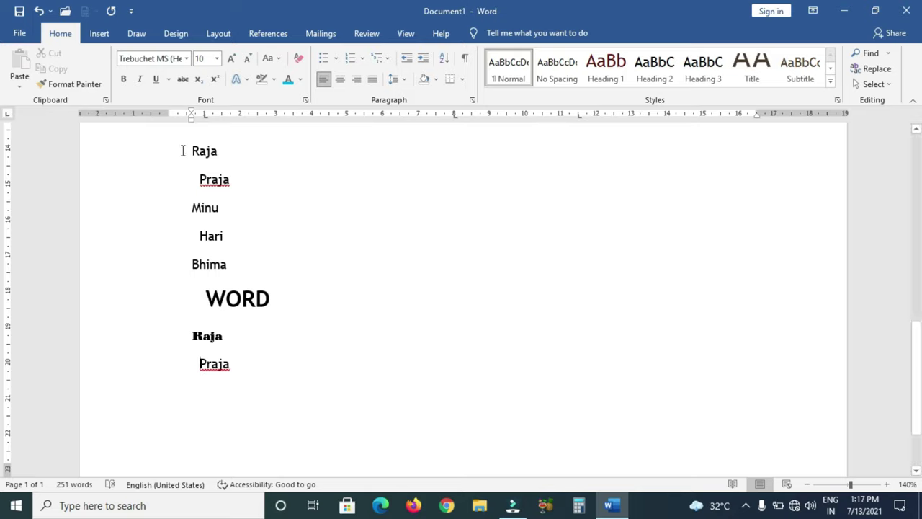
# - Try numbering the name lines with the 1) a) i) multilevel list, then undo it
pyautogui.moveTo(183, 150)
pyautogui.mouseDown()
pyautogui.moveTo(234, 236)
pyautogui.moveTo(231, 371)
pyautogui.mouseUp()
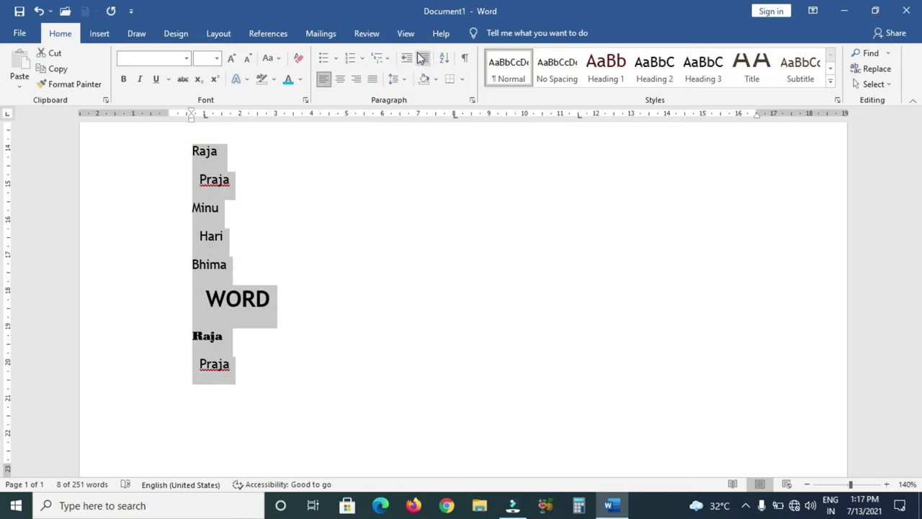
pyautogui.click(380, 57)
pyautogui.click(411, 134)
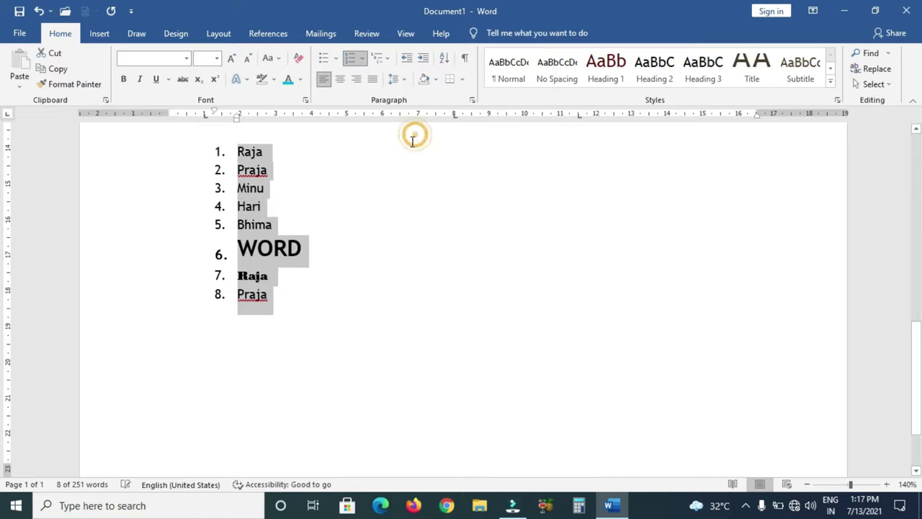
pyautogui.click(380, 58)
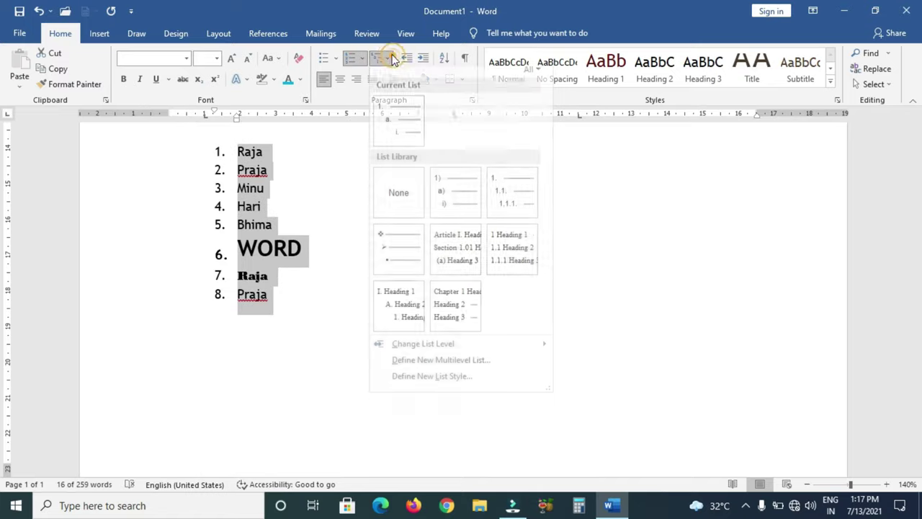
pyautogui.click(448, 217)
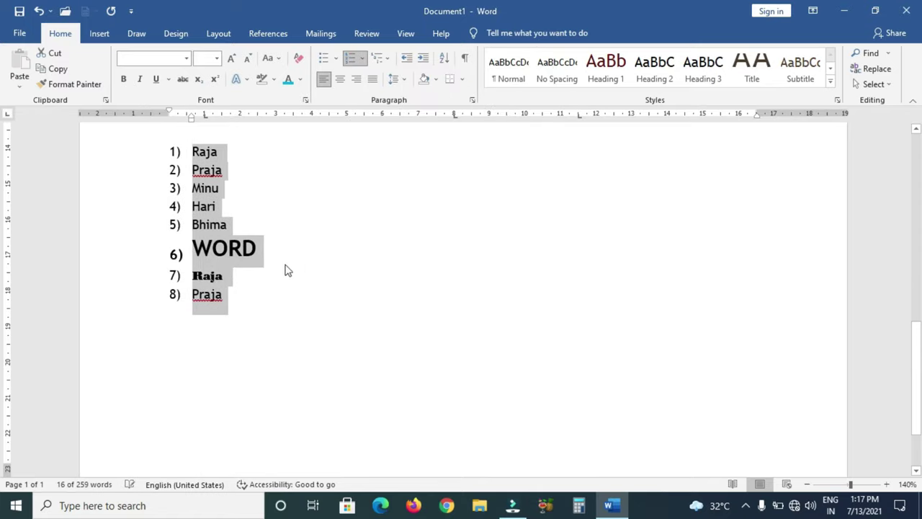
pyautogui.click(38, 11)
pyautogui.click(37, 11)
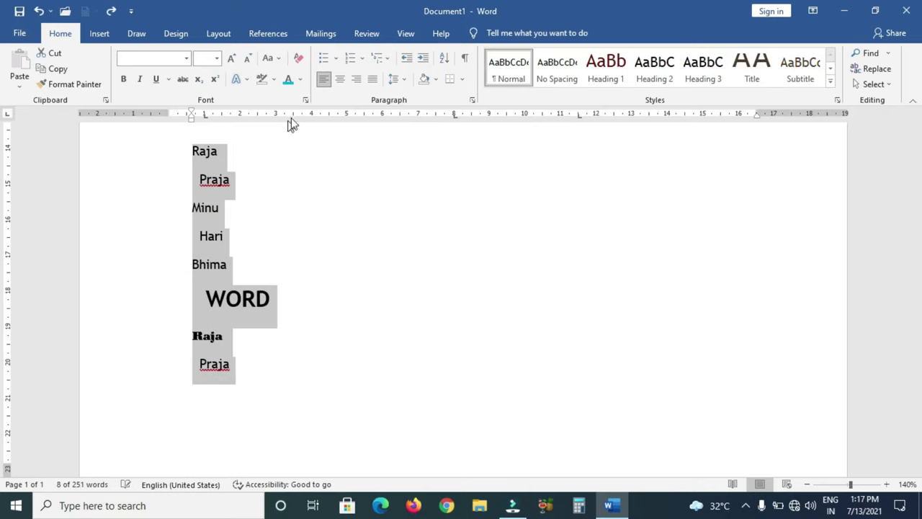
# - Add more leading spaces before Praja, Hari, WORD and the final Praja
pyautogui.click(200, 179)
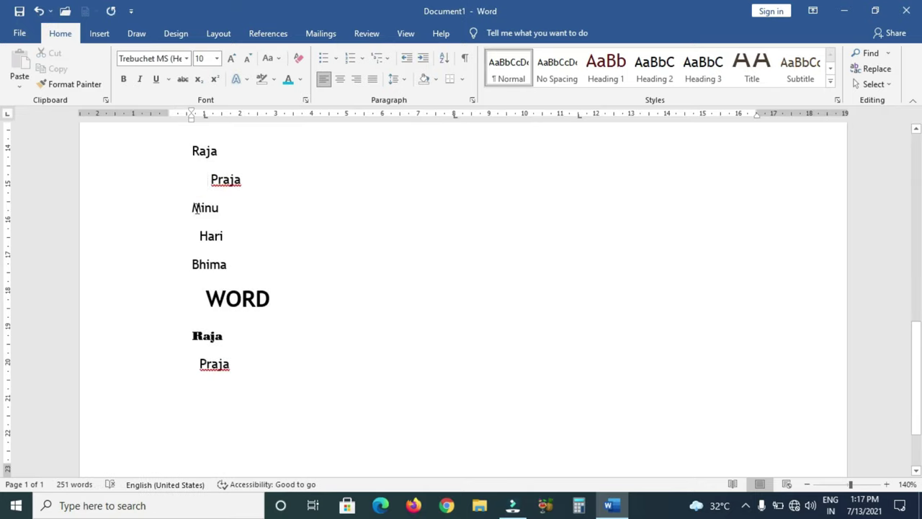
pyautogui.click(199, 238)
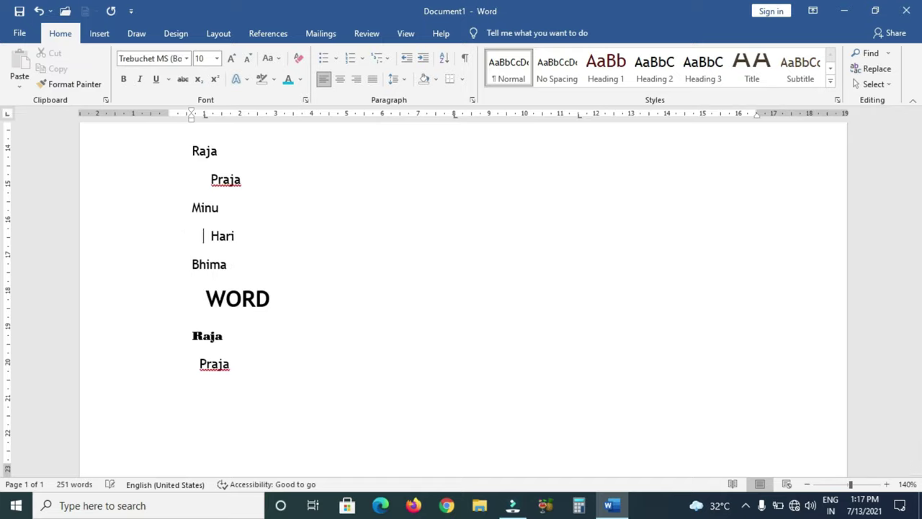
pyautogui.click(209, 304)
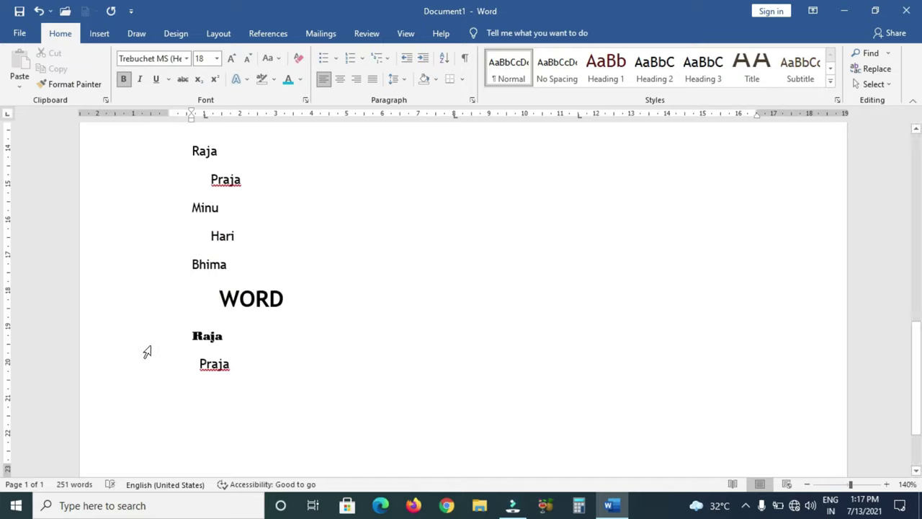
pyautogui.click(195, 363)
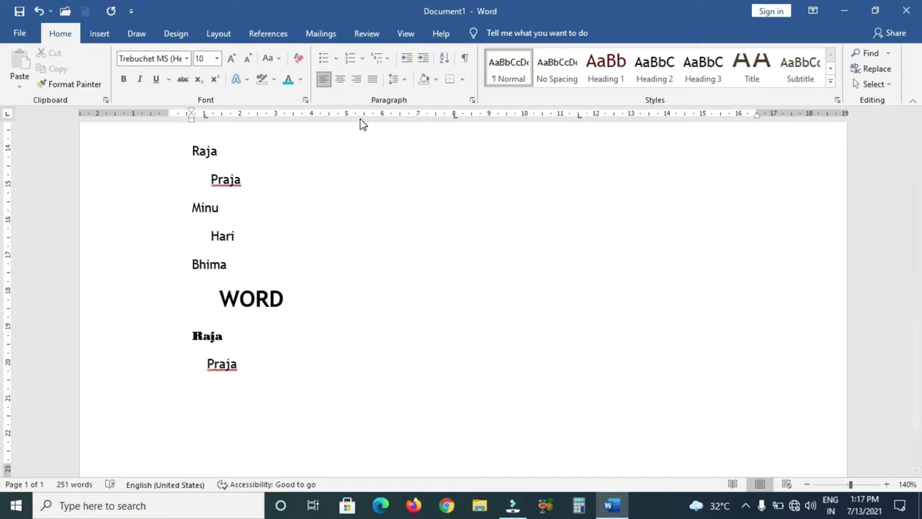
# - Apply the a) / i) / (1) multilevel list to the lines from Raja to the final Praja
pyautogui.click(386, 62)
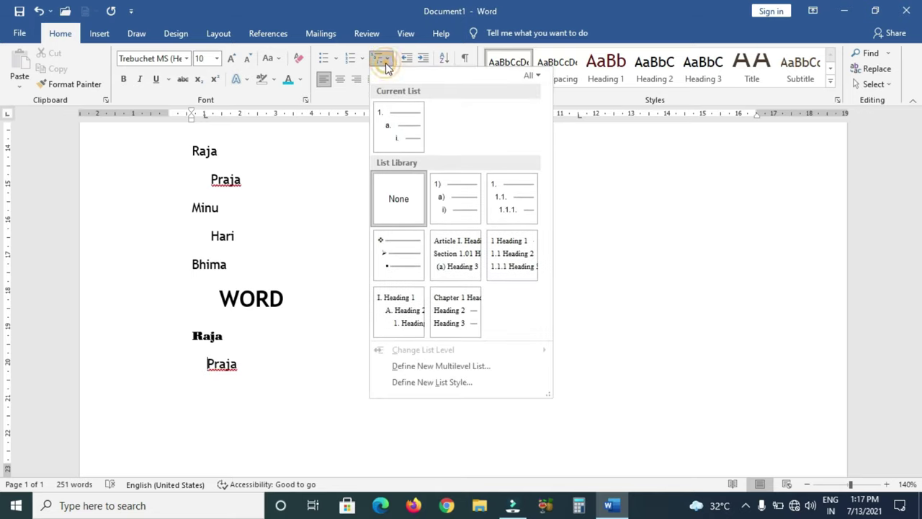
pyautogui.moveTo(442, 210)
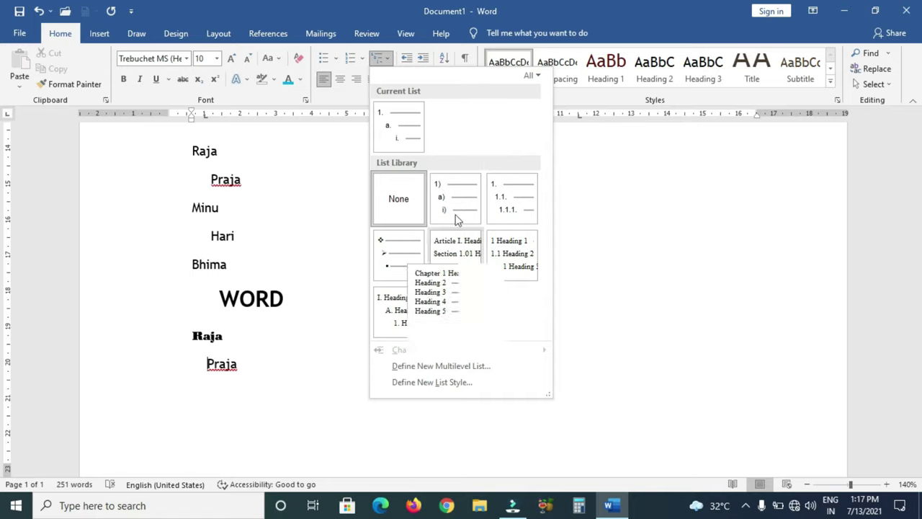
pyautogui.click(467, 211)
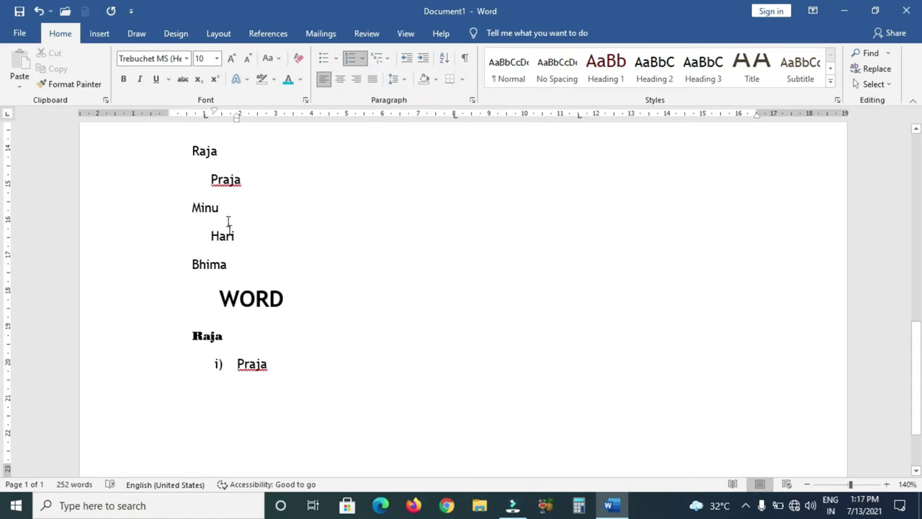
pyautogui.moveTo(195, 154); pyautogui.dragTo(270, 371)
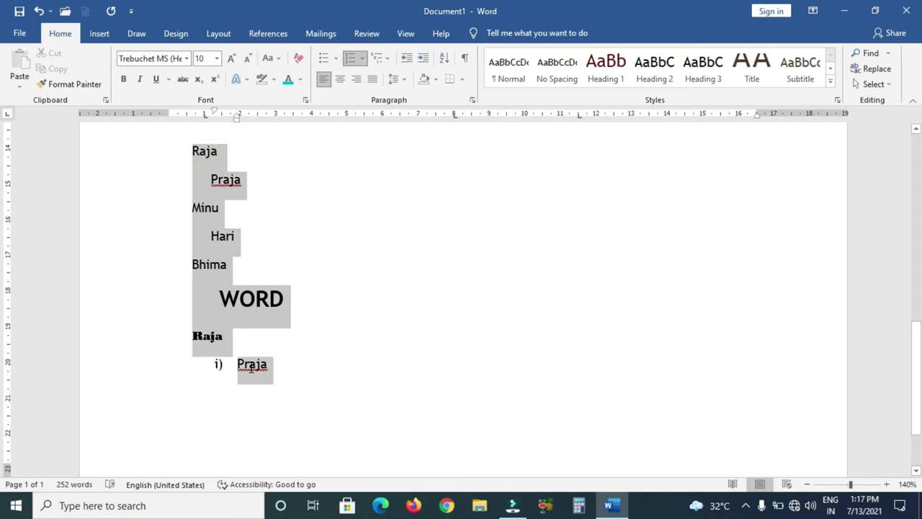
pyautogui.click(379, 59)
pyautogui.click(461, 210)
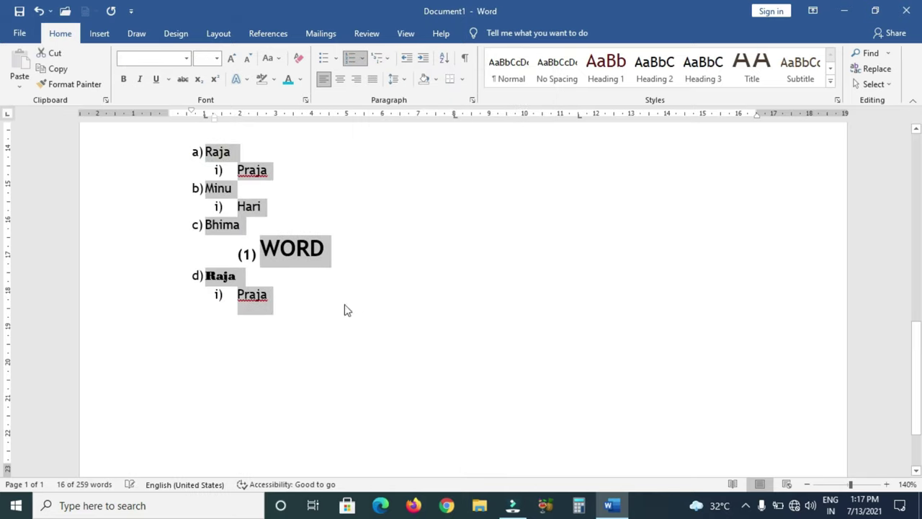
pyautogui.click(434, 193)
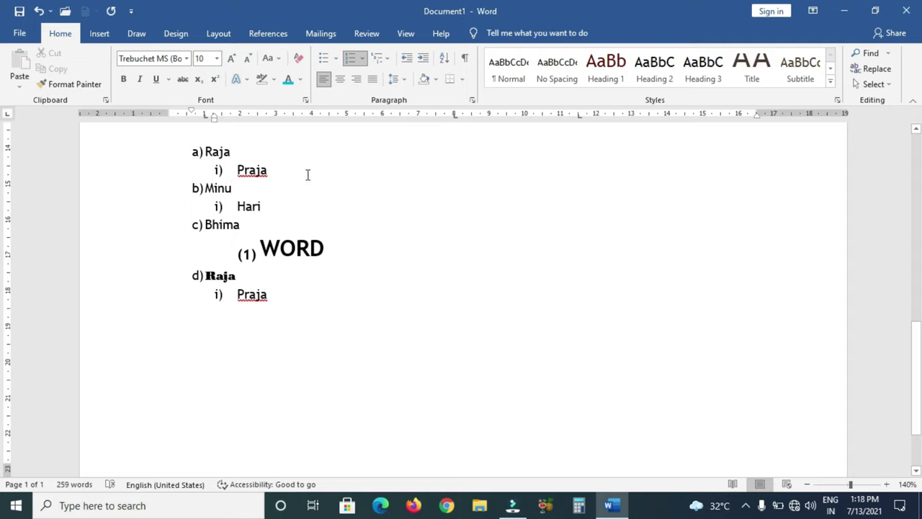
pyautogui.click(494, 180)
pyautogui.click(541, 179)
pyautogui.moveTo(192, 150); pyautogui.dragTo(310, 316)
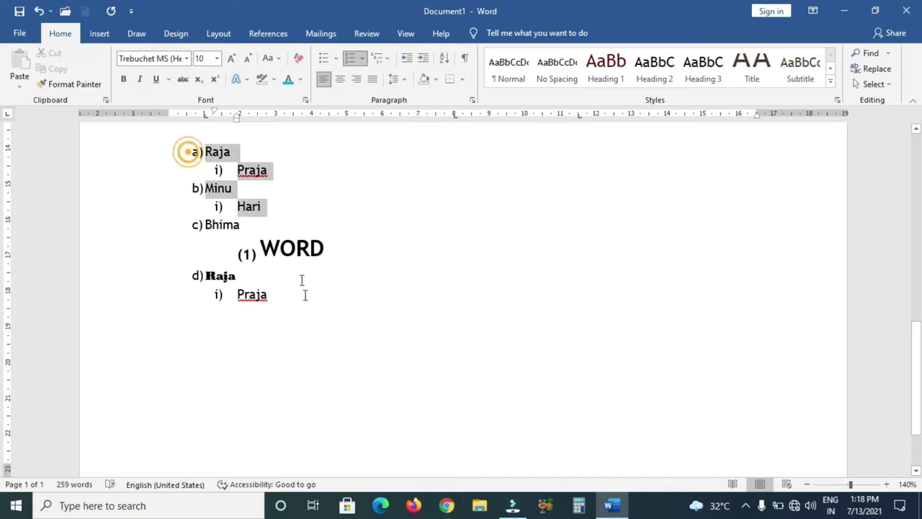
# - Apply the 1. / 1.1. / 1.1.1. outline numbering, then undo twice to remove all numbering
pyautogui.click(380, 58)
pyautogui.moveTo(401, 278)
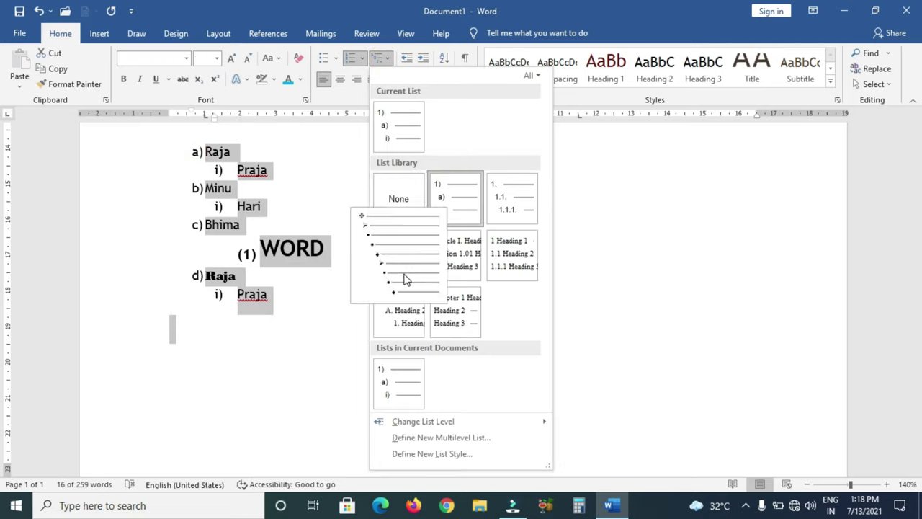
pyautogui.click(457, 201)
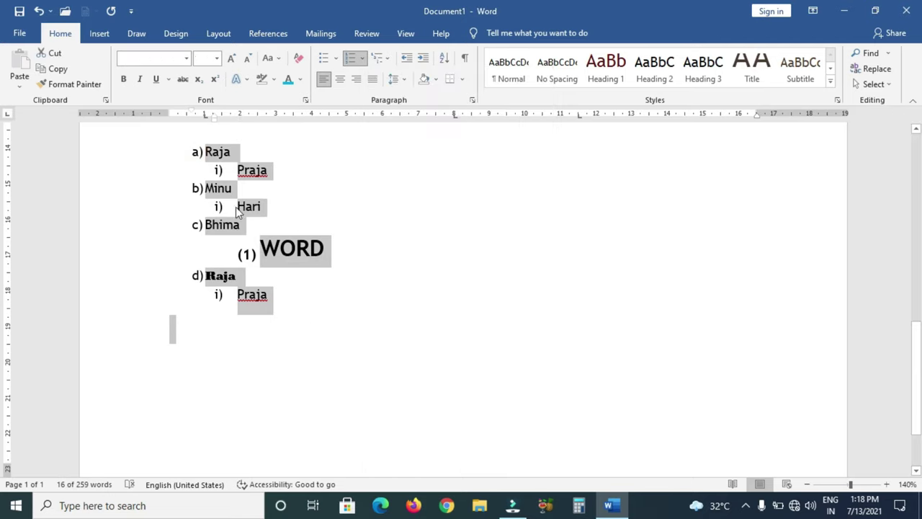
pyautogui.click(387, 58)
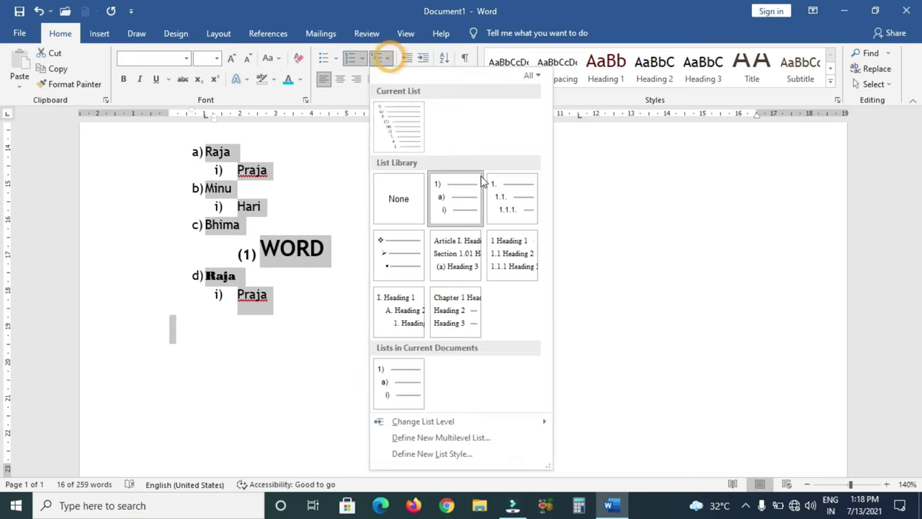
pyautogui.click(500, 212)
pyautogui.scroll(3, 344, 309)
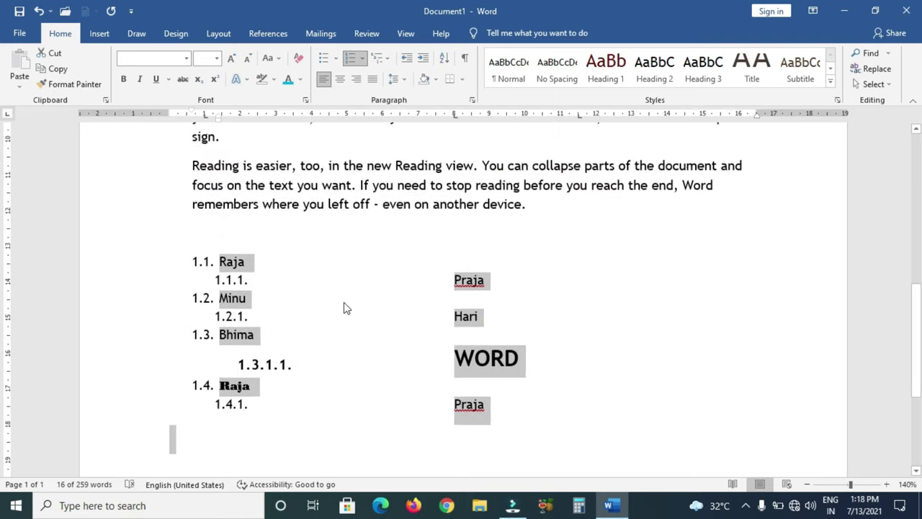
pyautogui.scroll(1, 344, 309)
pyautogui.click(36, 11)
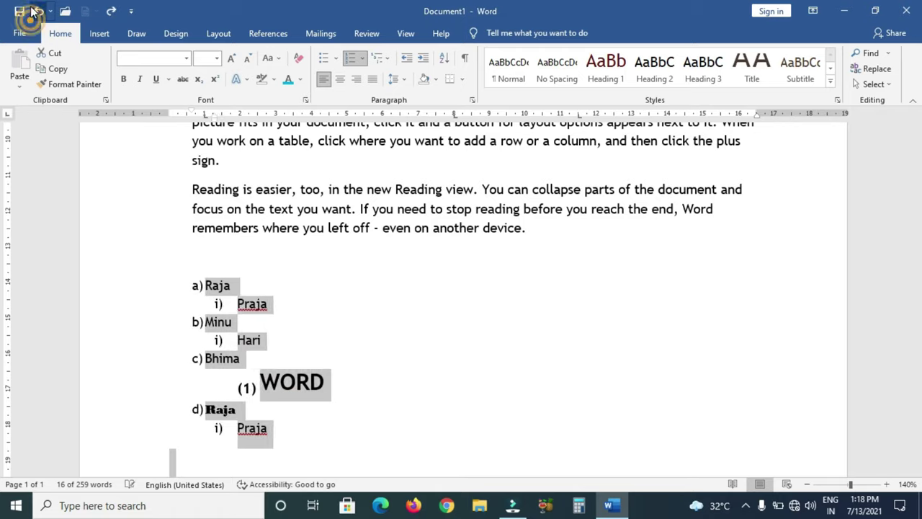
pyautogui.click(36, 11)
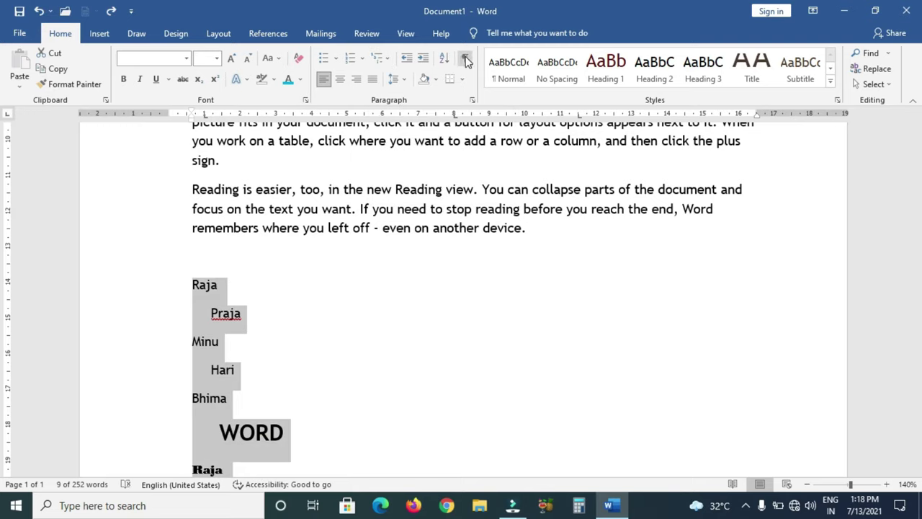
# - Scroll up to the MS WORD TUTORIAL VIDEO heading at the top of the document
pyautogui.scroll(2, 317, 438)
pyautogui.scroll(3, 344, 420)
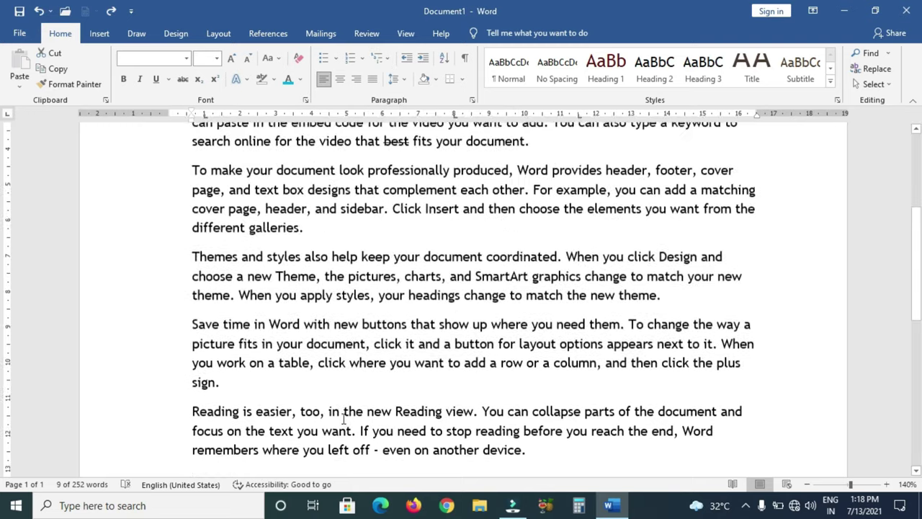
pyautogui.scroll(5, 343, 419)
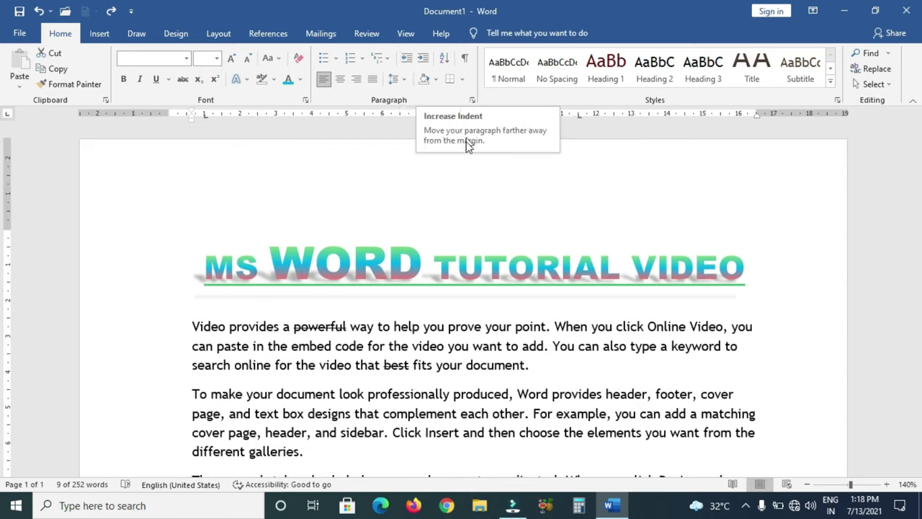
# - Select the whole first body paragraph ending in Video
pyautogui.doubleClick(184, 329)
pyautogui.click(186, 329)
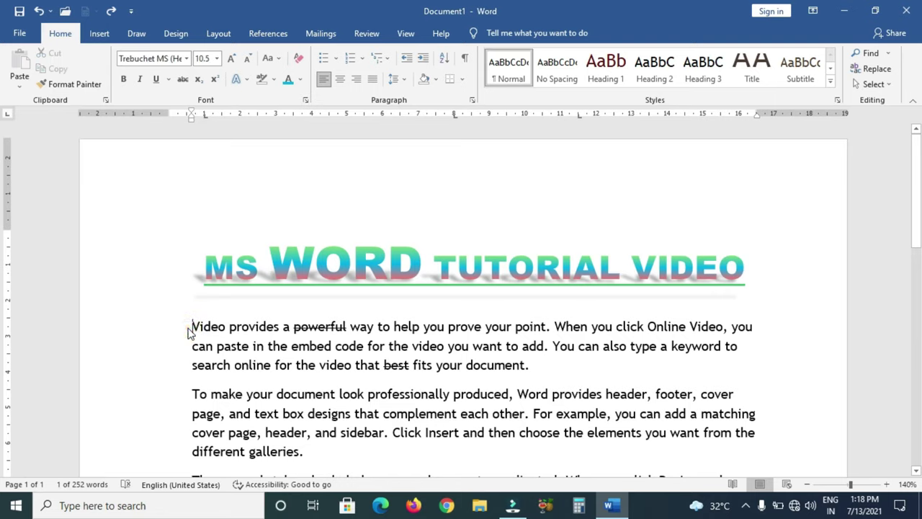
pyautogui.tripleClick(188, 330)
pyautogui.doubleClick(195, 328)
pyautogui.doubleClick(195, 328)
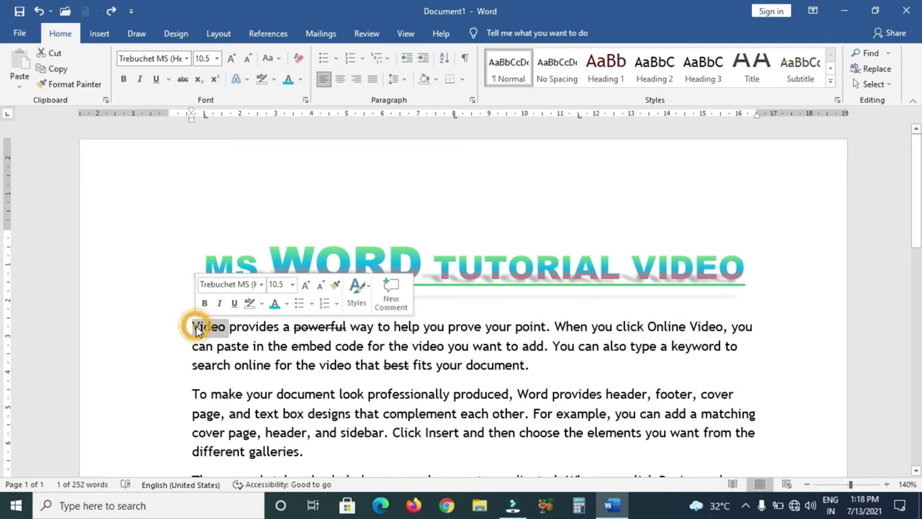
pyautogui.tripleClick(195, 328)
pyautogui.doubleClick(195, 329)
pyautogui.click(196, 329)
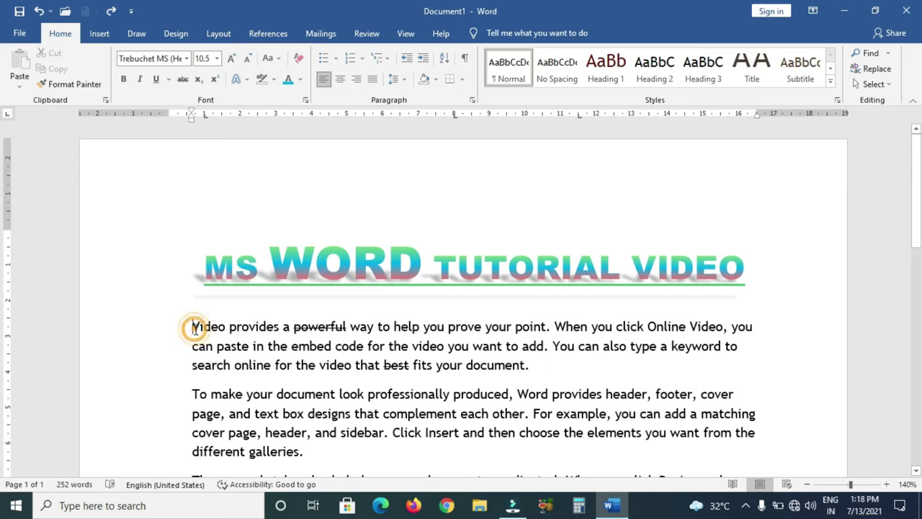
pyautogui.tripleClick(194, 330)
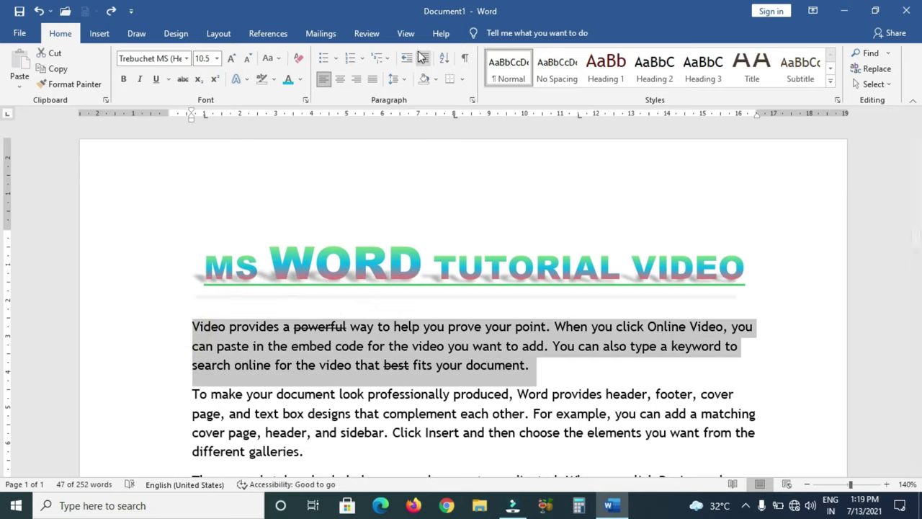
pyautogui.click(176, 34)
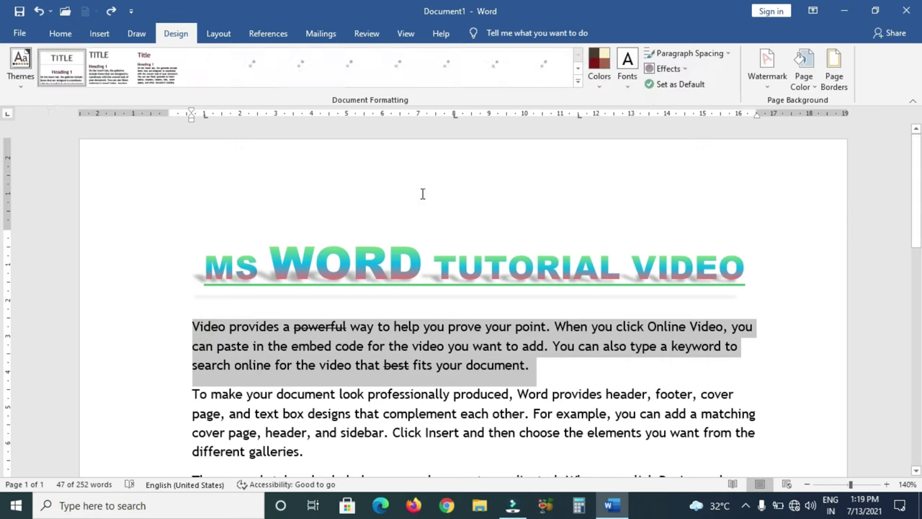
pyautogui.click(61, 33)
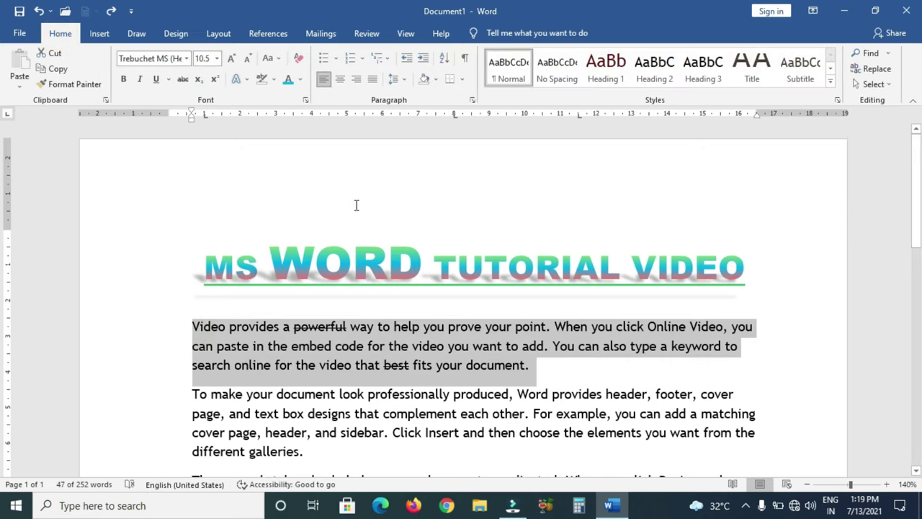
pyautogui.scroll(-2, 357, 195)
pyautogui.scroll(-2, 357, 195)
pyautogui.scroll(2, 357, 196)
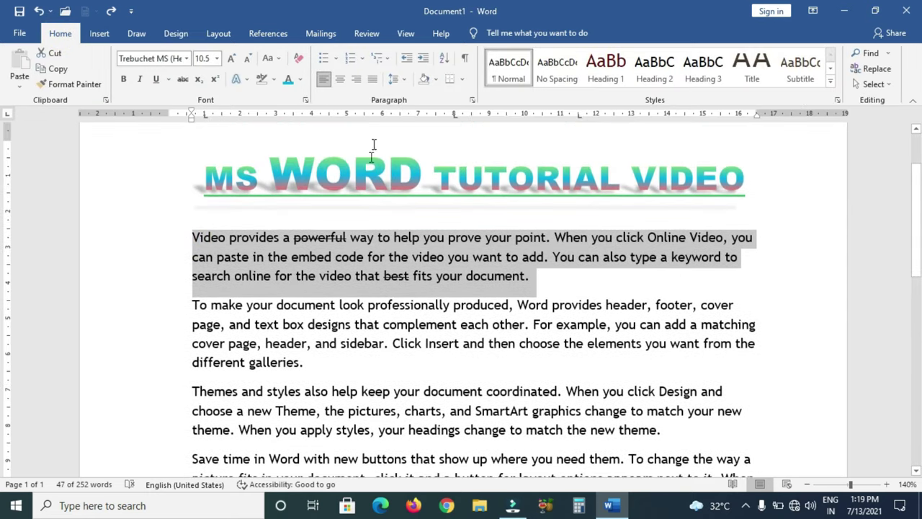
# - Push the first paragraph right with repeated Increase Indent, fine-tuning back with Decrease Indent
pyautogui.click(408, 62)
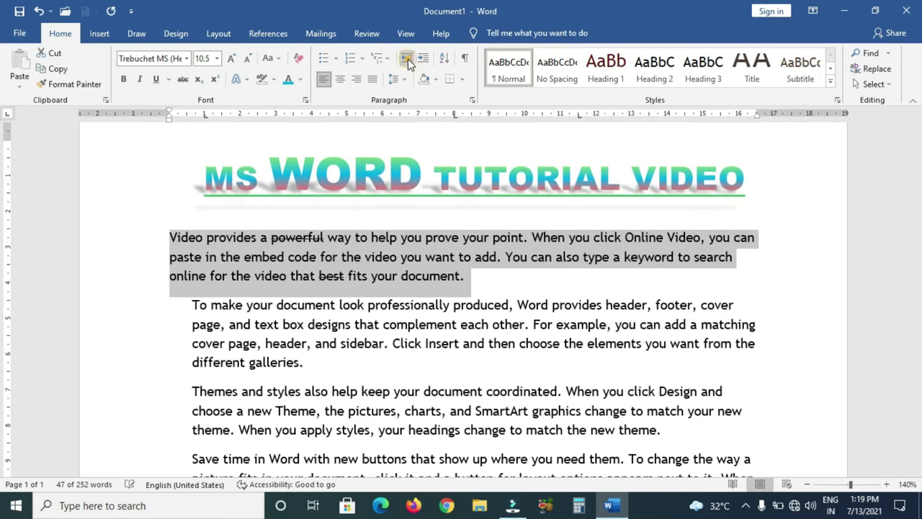
pyautogui.click(424, 58)
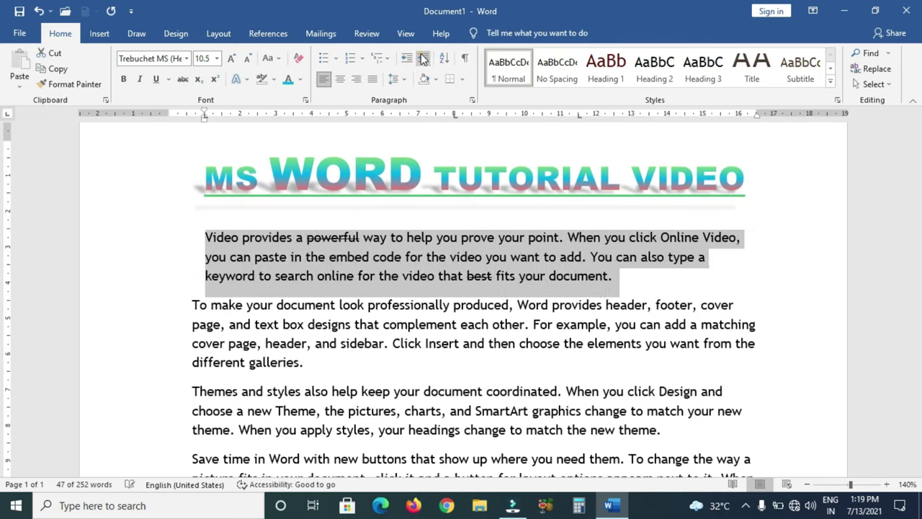
pyautogui.click(423, 59)
pyautogui.click(424, 59)
pyautogui.click(424, 58)
pyautogui.click(423, 58)
pyautogui.click(424, 59)
pyautogui.click(424, 58)
pyautogui.click(423, 59)
pyautogui.click(424, 59)
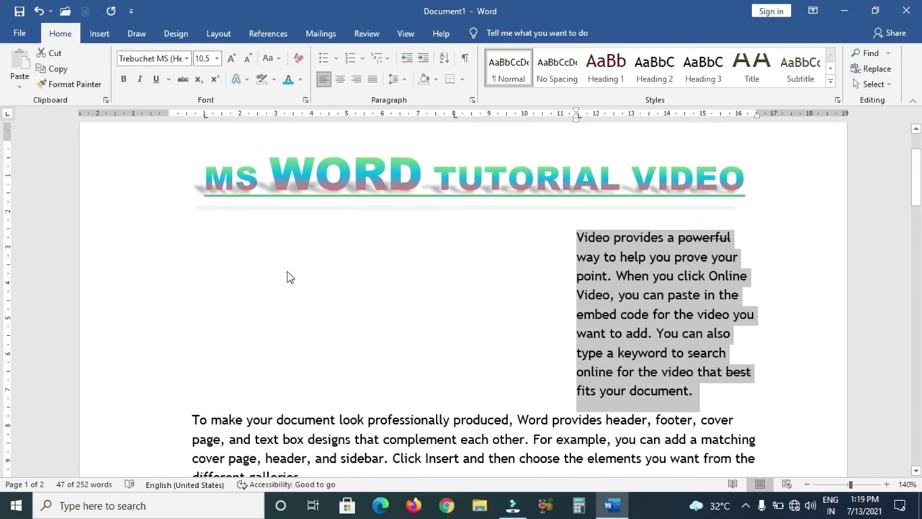
pyautogui.click(407, 63)
pyautogui.click(407, 62)
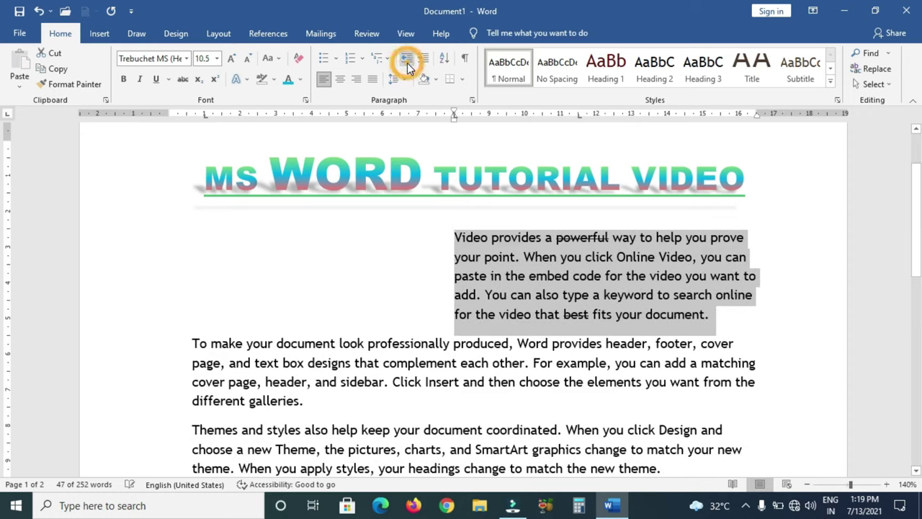
pyautogui.click(423, 59)
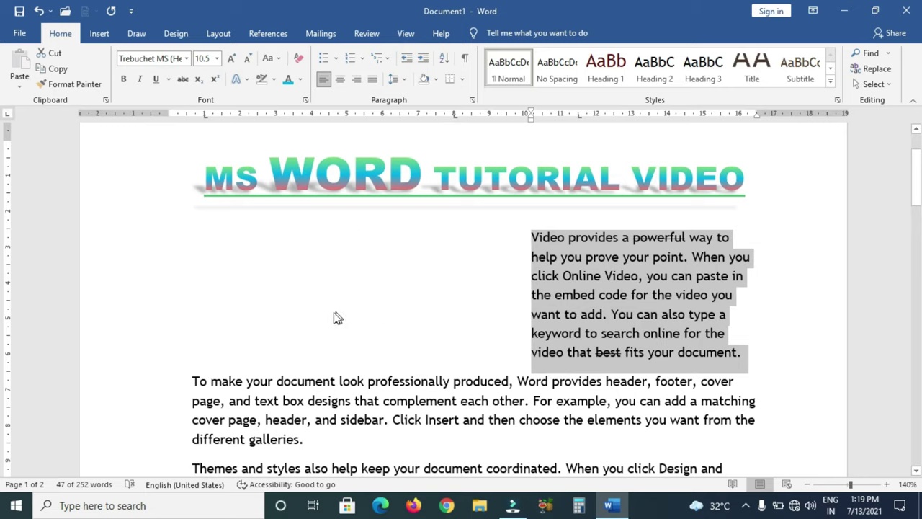
pyautogui.scroll(-4, 376, 346)
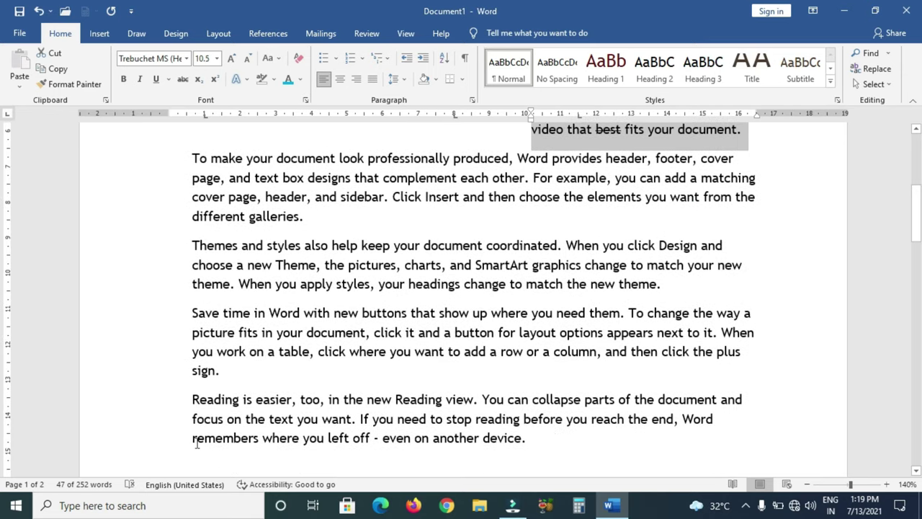
pyautogui.scroll(-2, 288, 440)
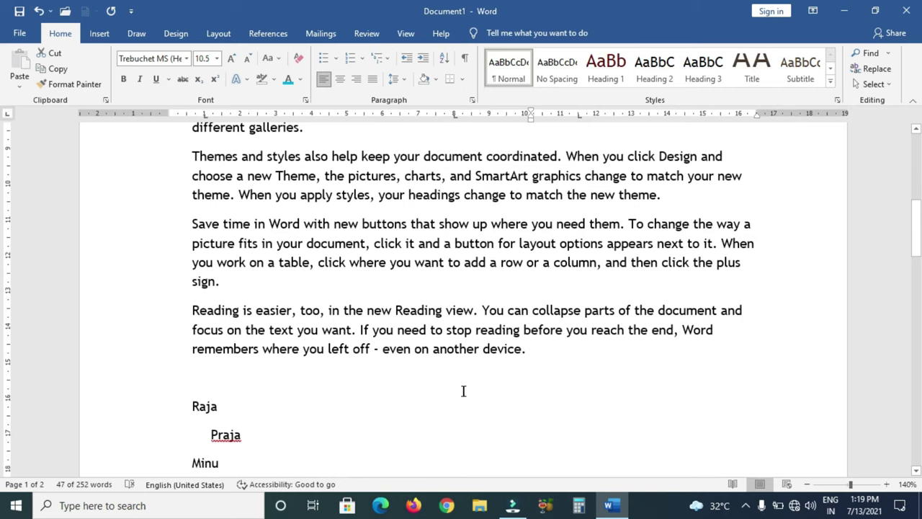
pyautogui.scroll(6, 336, 409)
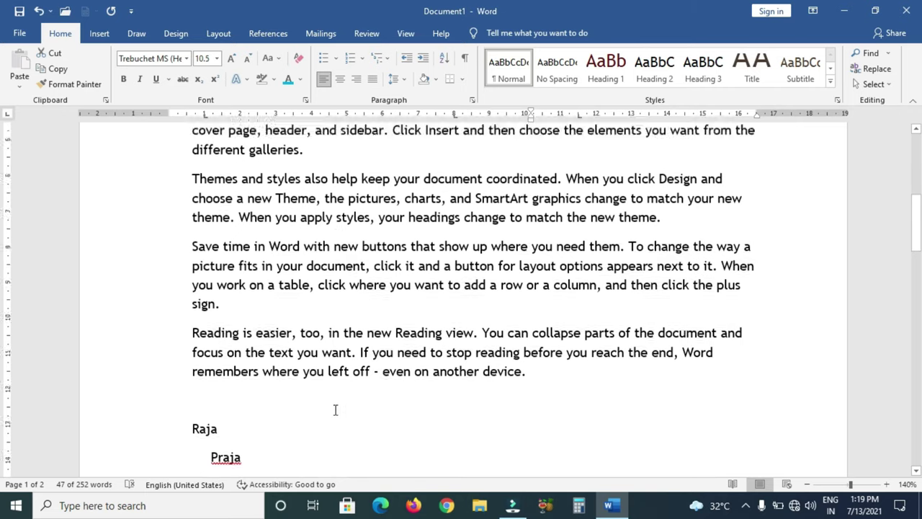
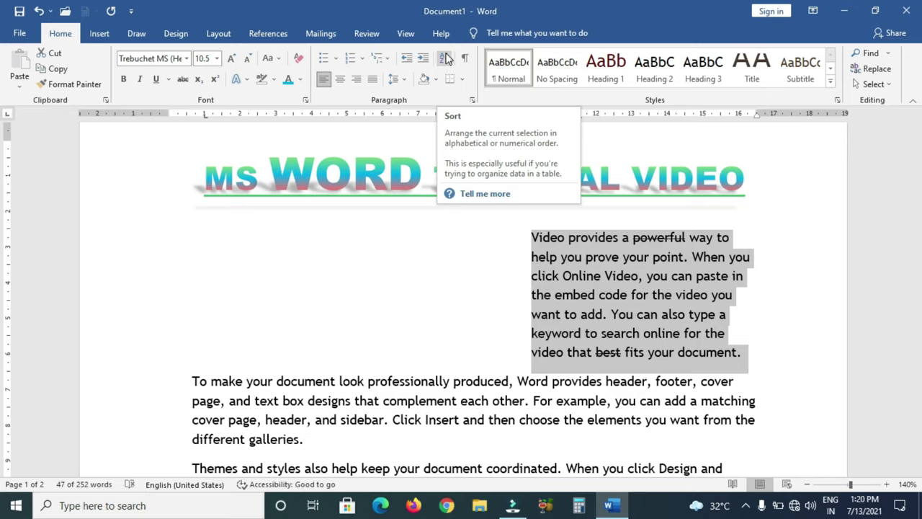
# - Open and cancel the Sort dialog, then show formatting marks and scroll the document
pyautogui.click(447, 59)
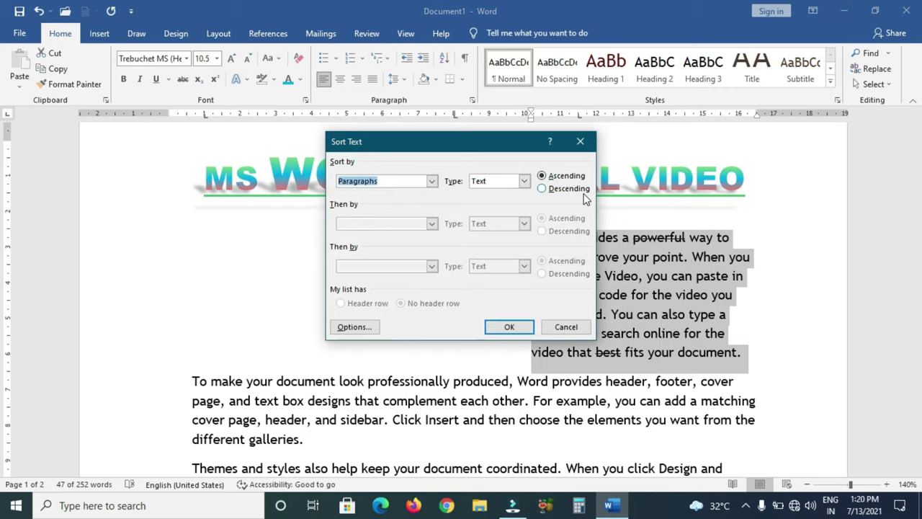
pyautogui.click(580, 141)
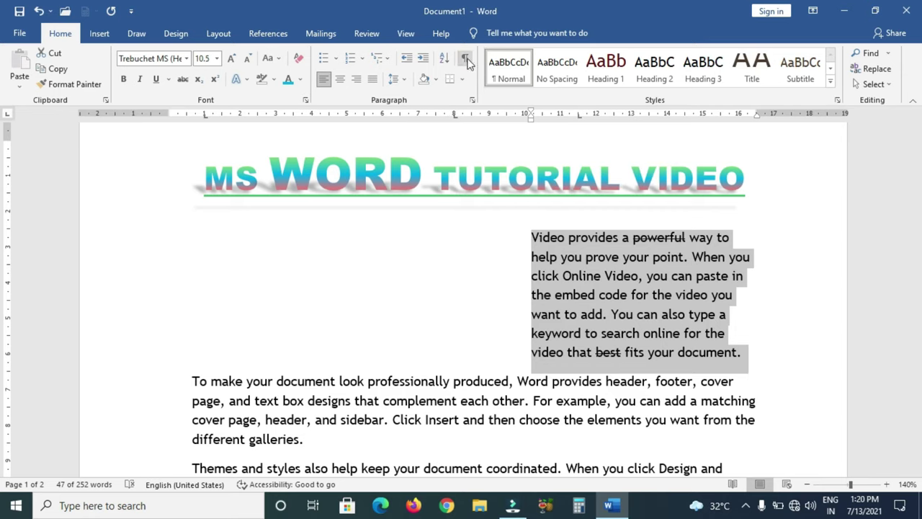
pyautogui.click(465, 65)
pyautogui.scroll(-2, 498, 339)
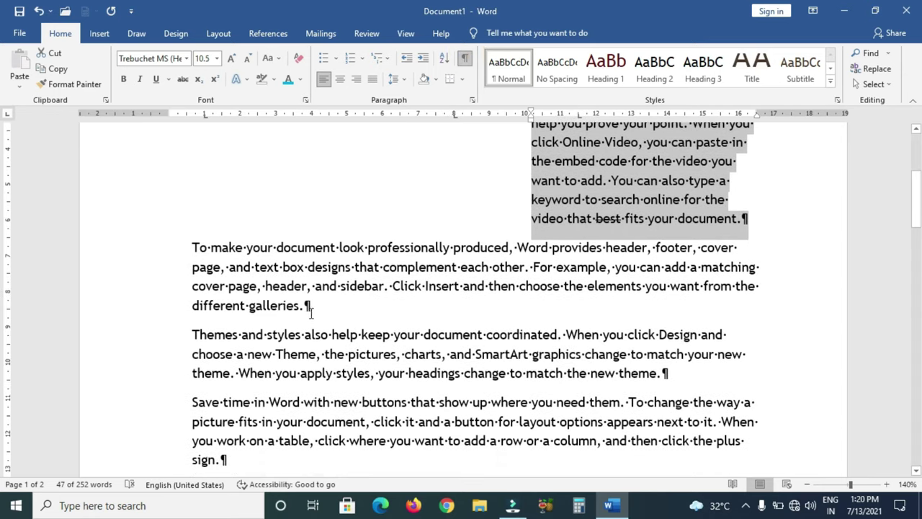
pyautogui.scroll(-2, 357, 346)
pyautogui.scroll(1, 357, 345)
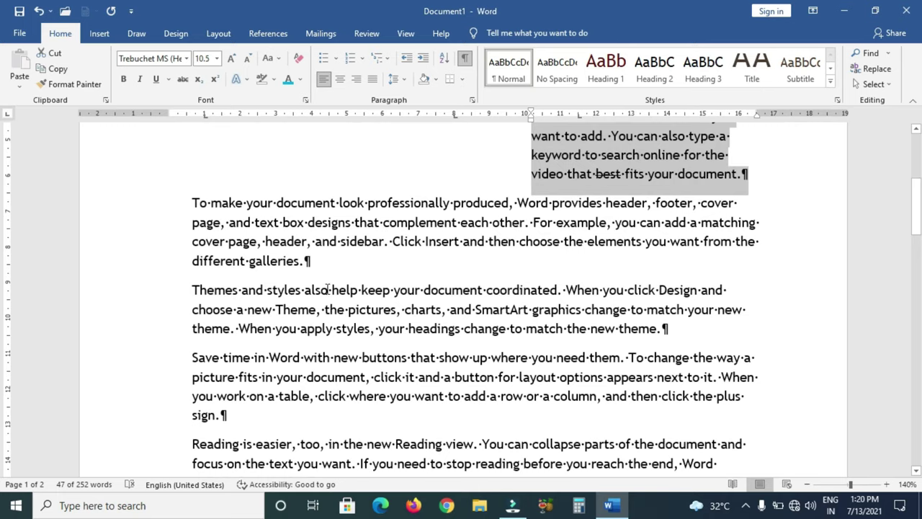
pyautogui.scroll(-2, 335, 303)
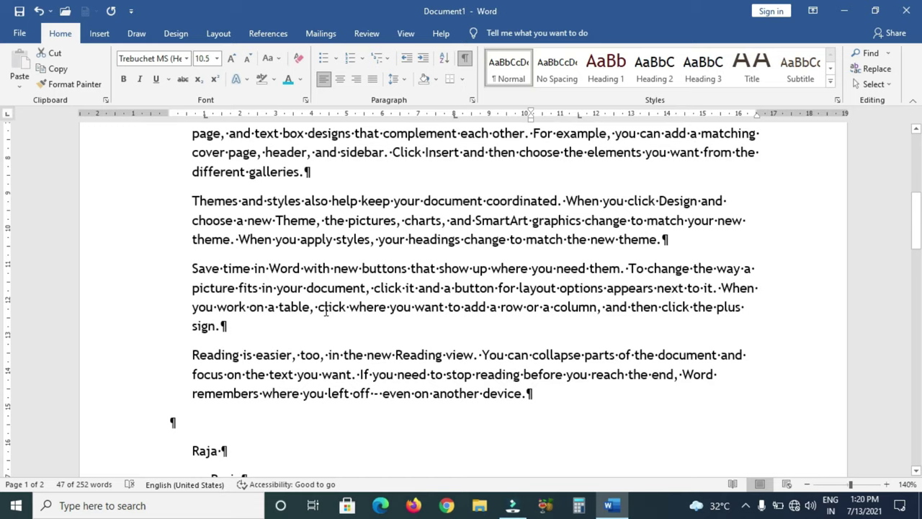
# - Toggle formatting marks off, on, and off again while reviewing the document
pyautogui.click(465, 57)
pyautogui.scroll(1, 456, 134)
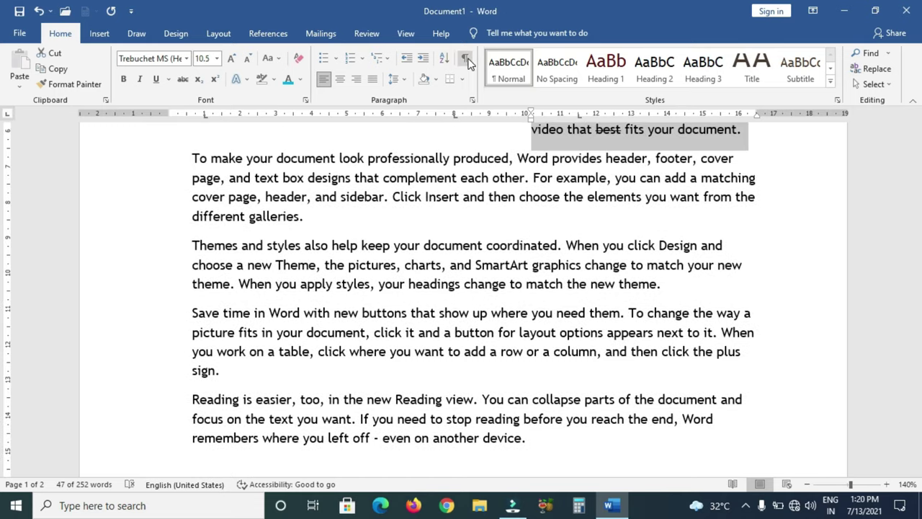
pyautogui.click(465, 58)
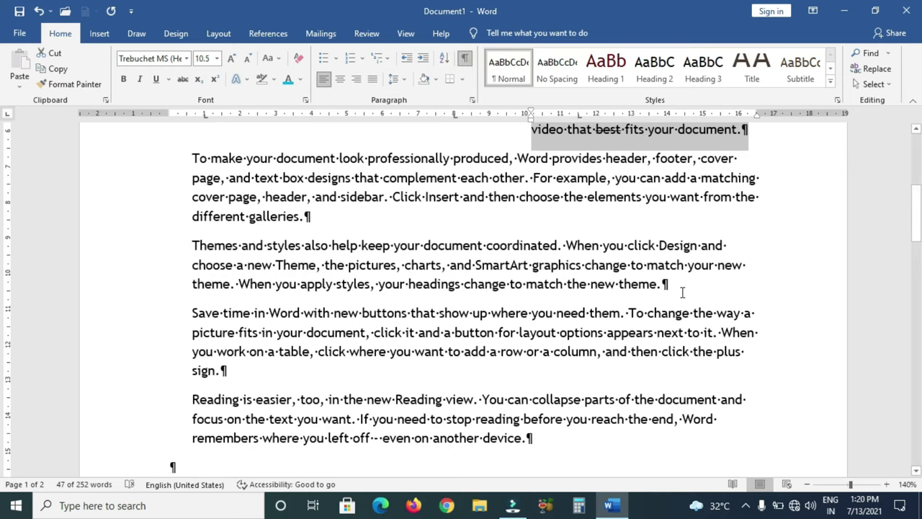
pyautogui.scroll(-2, 223, 410)
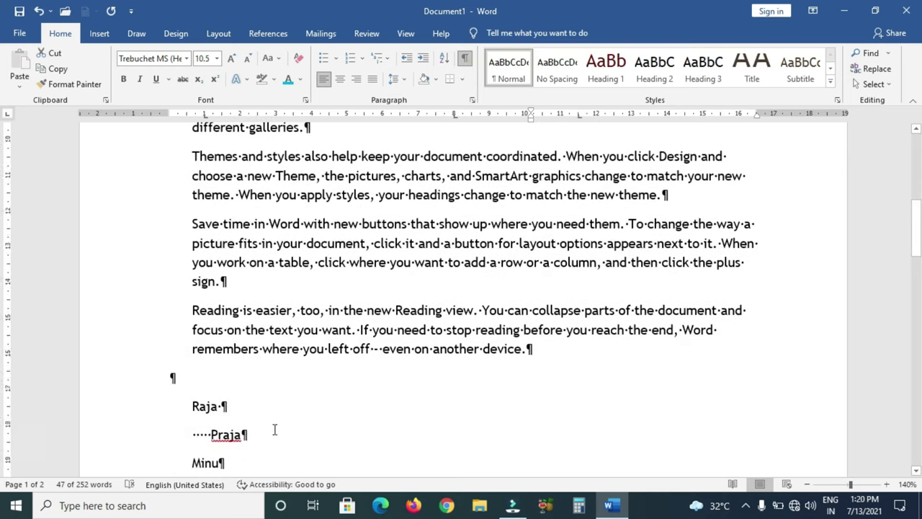
pyautogui.scroll(-2, 275, 428)
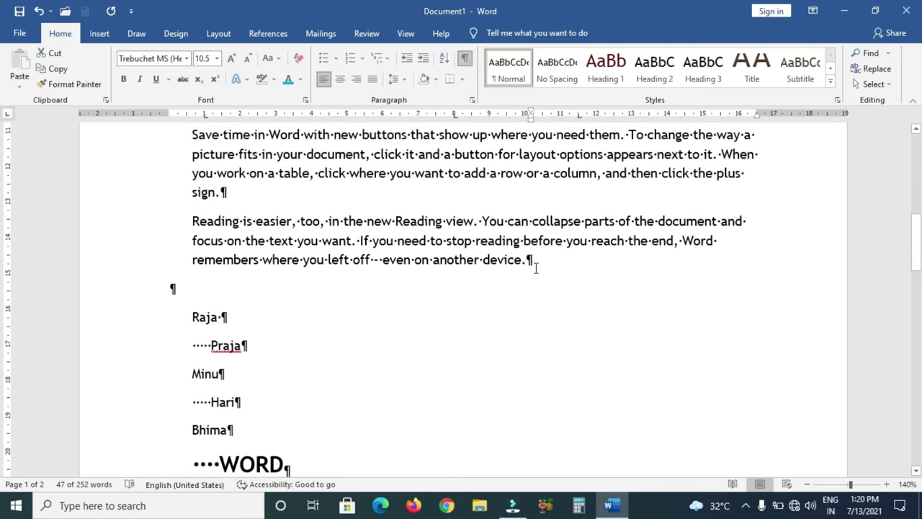
pyautogui.scroll(1, 543, 262)
pyautogui.scroll(5, 531, 308)
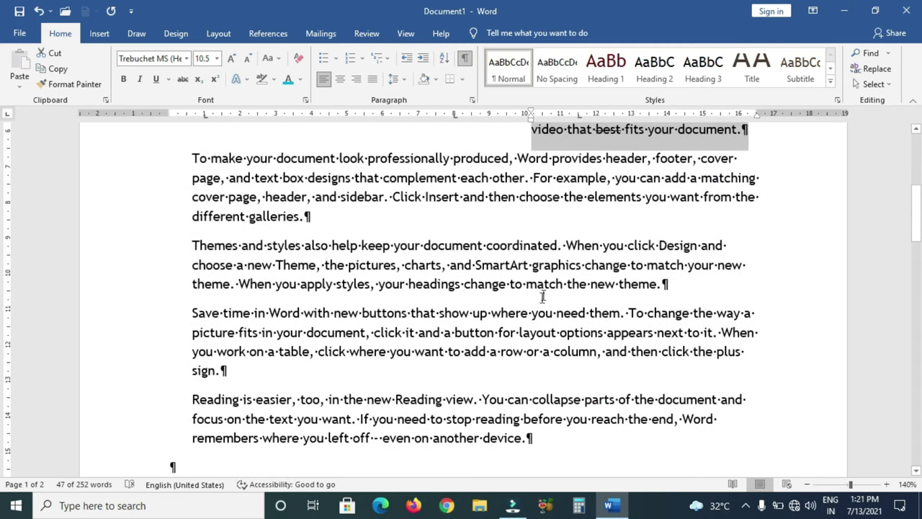
pyautogui.click(465, 58)
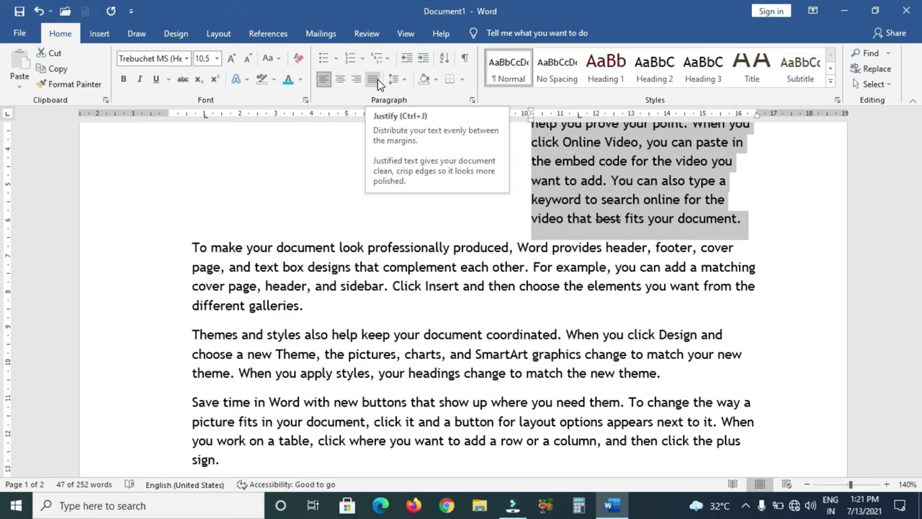
# - Decrease the shaded opening paragraph's indent until it sits flush at the left margin
pyautogui.scroll(3, 393, 307)
pyautogui.scroll(-2, 394, 303)
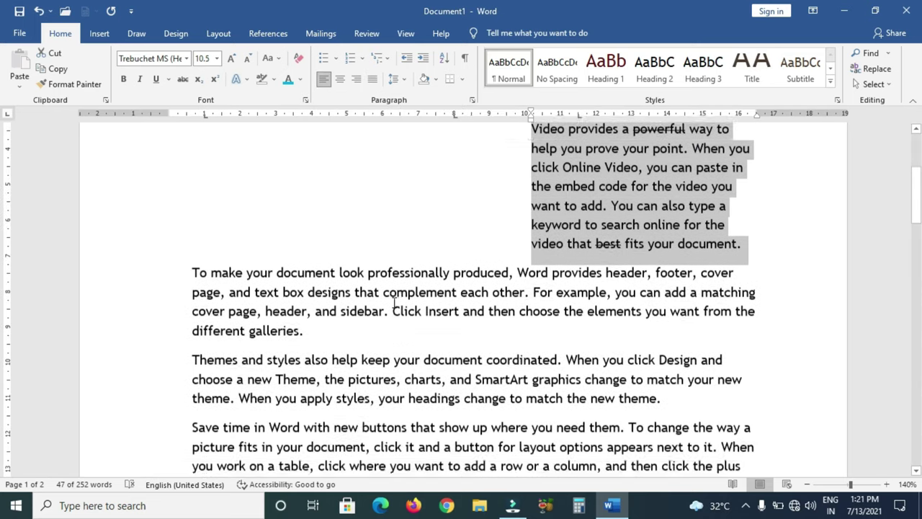
pyautogui.scroll(3, 394, 303)
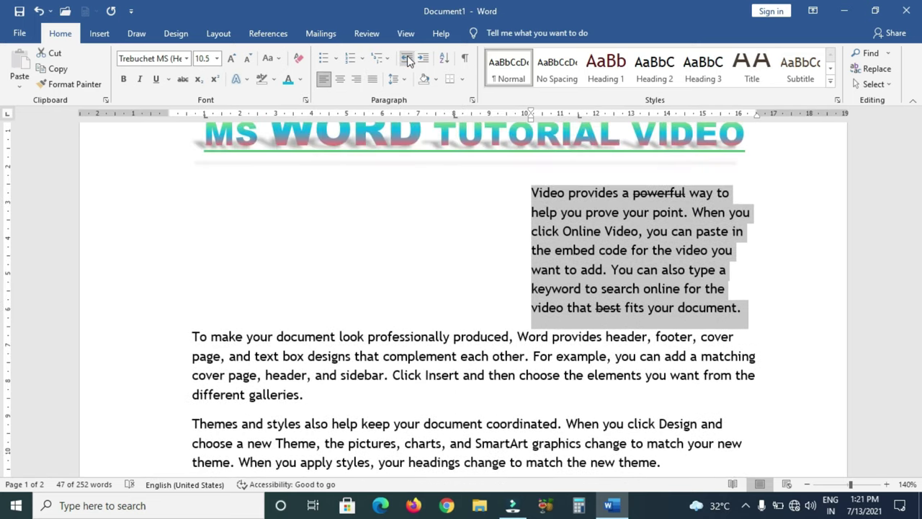
pyautogui.click(407, 59)
pyautogui.click(407, 59)
pyautogui.click(407, 59)
pyautogui.click(407, 60)
pyautogui.click(407, 59)
pyautogui.click(408, 59)
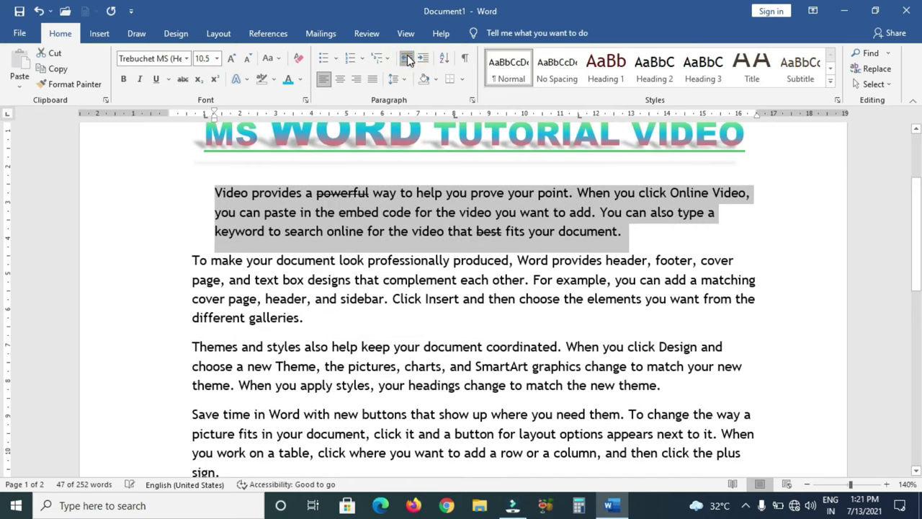
pyautogui.click(408, 59)
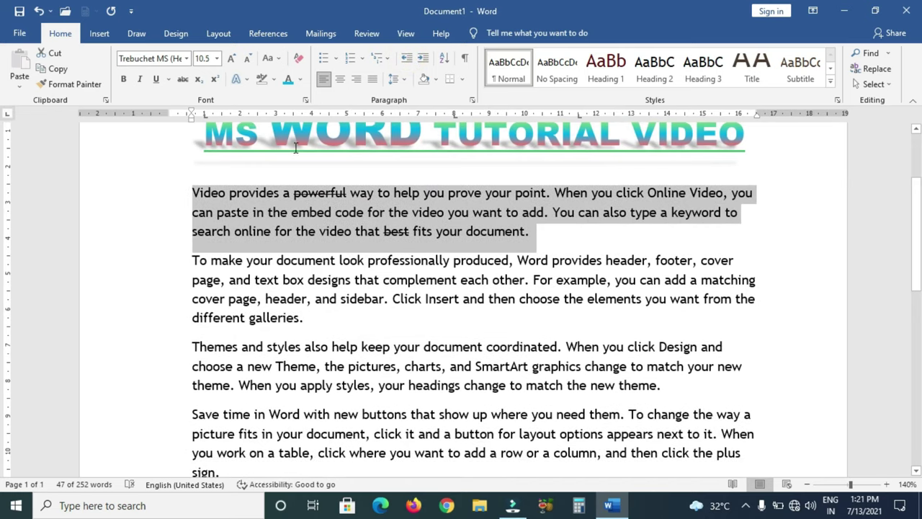
# - Try centre, right and justified alignment on the opening paragraph, then left-align it
pyautogui.click(341, 80)
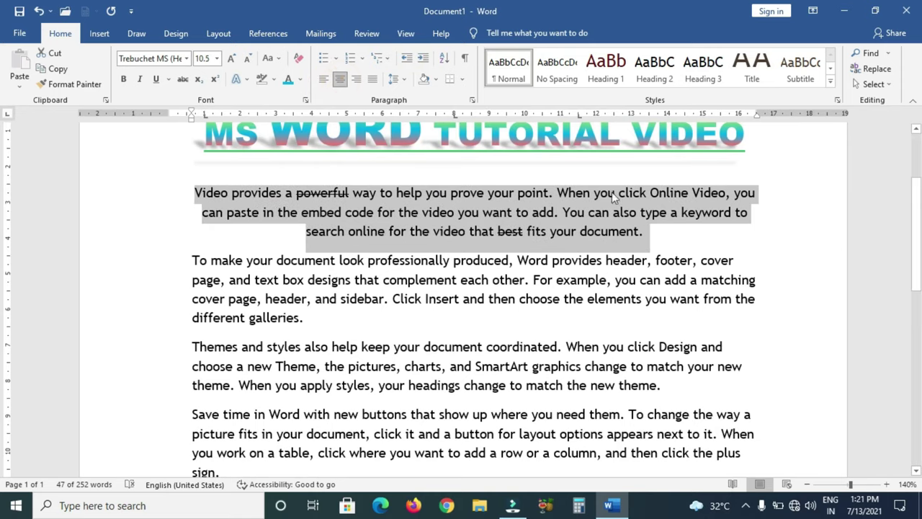
pyautogui.click(356, 79)
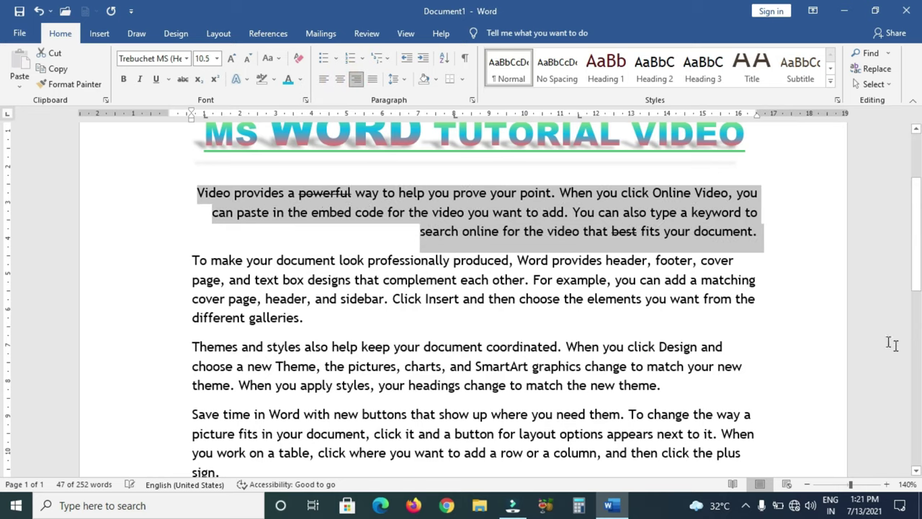
pyautogui.click(373, 79)
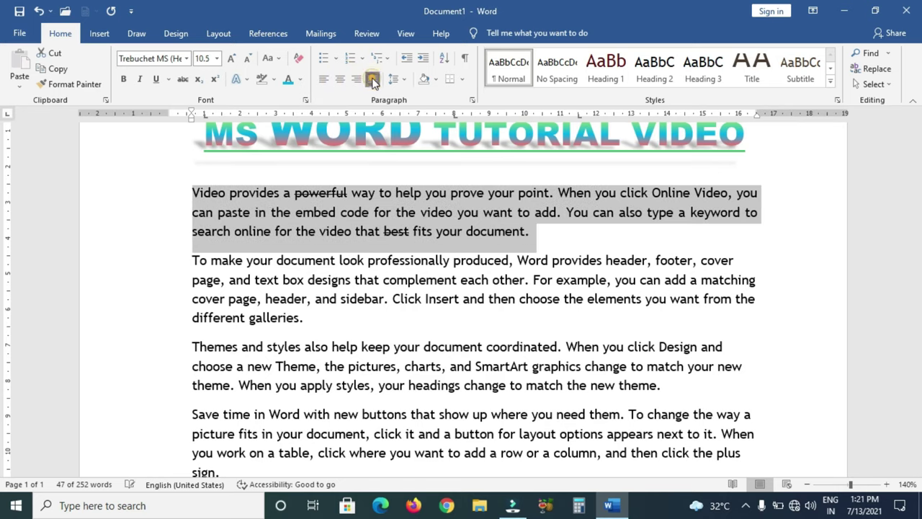
pyautogui.click(373, 79)
pyautogui.click(372, 80)
pyautogui.click(372, 79)
pyautogui.click(372, 79)
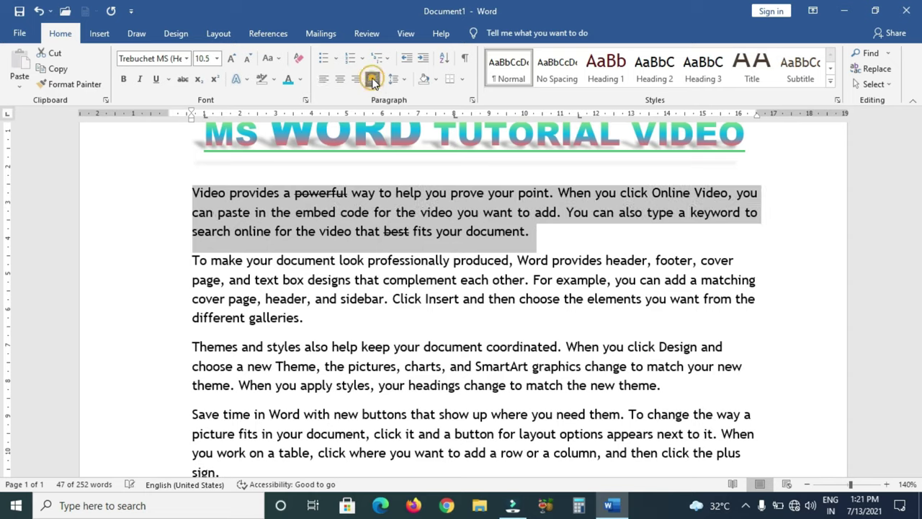
pyautogui.click(324, 81)
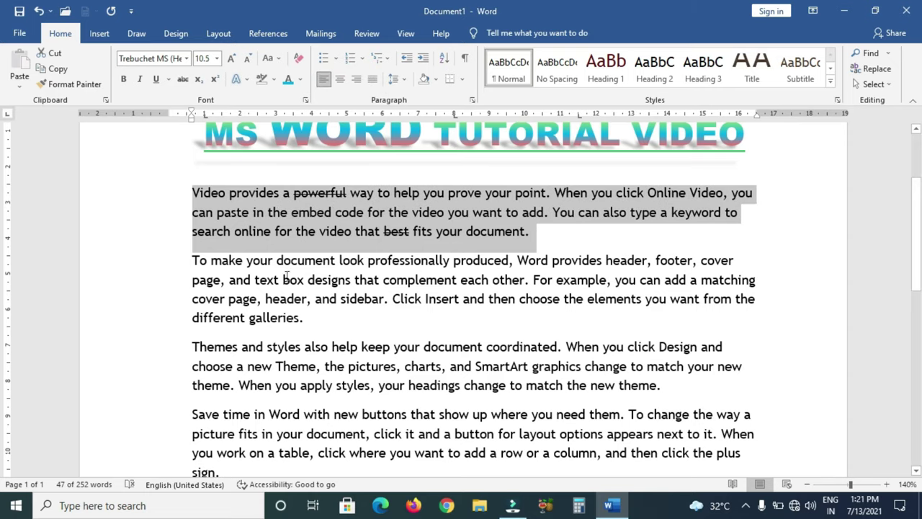
# - Select the large WORD line, try right, centre and justify, then left-align it
pyautogui.scroll(-4, 238, 330)
pyautogui.scroll(-2, 238, 330)
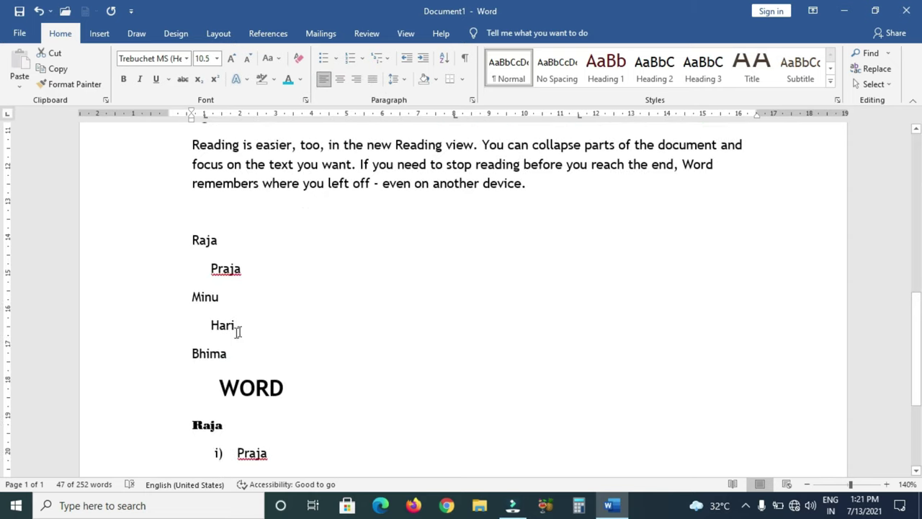
pyautogui.doubleClick(337, 402)
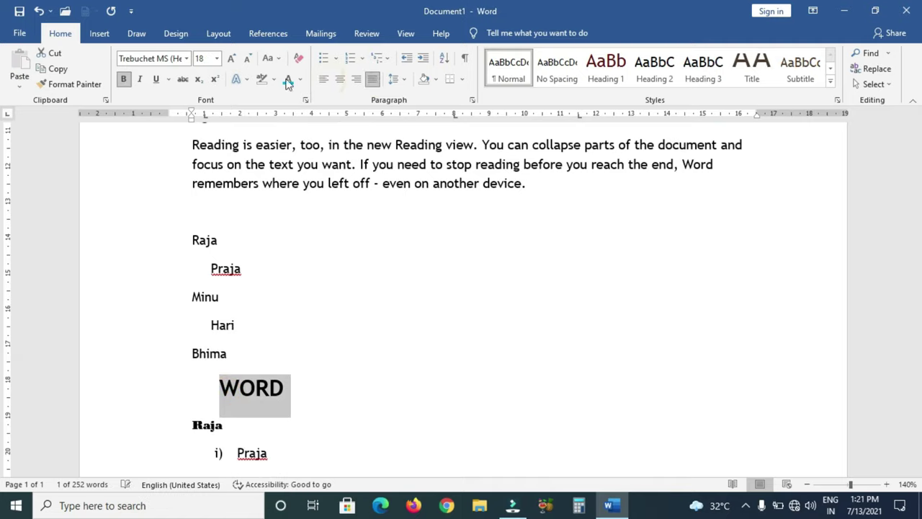
pyautogui.click(357, 80)
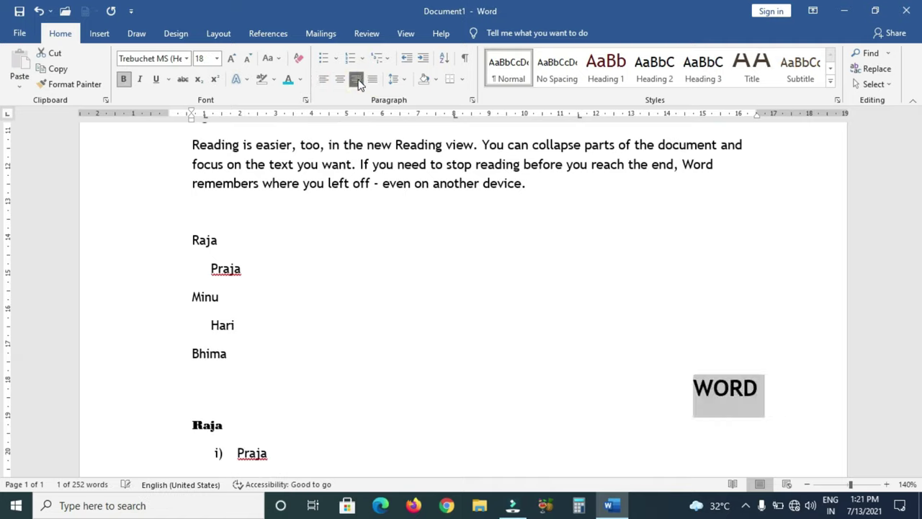
pyautogui.click(324, 80)
pyautogui.click(338, 80)
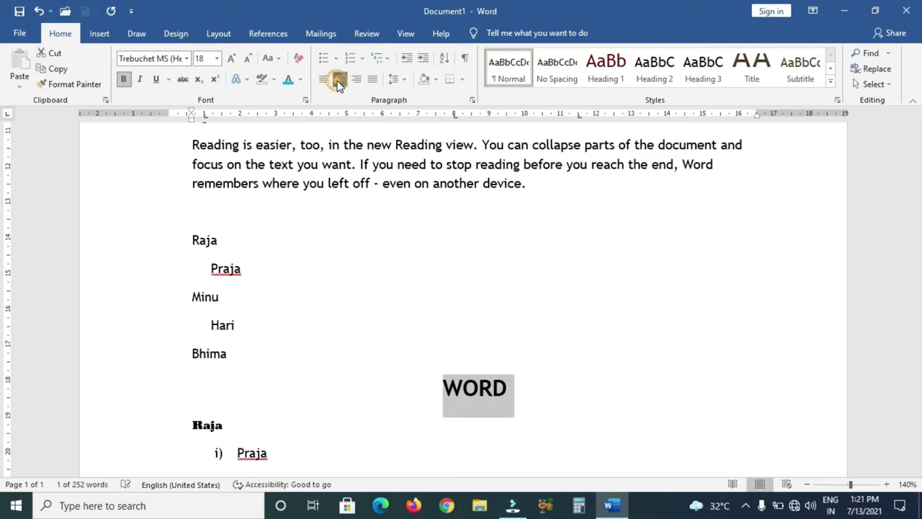
pyautogui.click(372, 80)
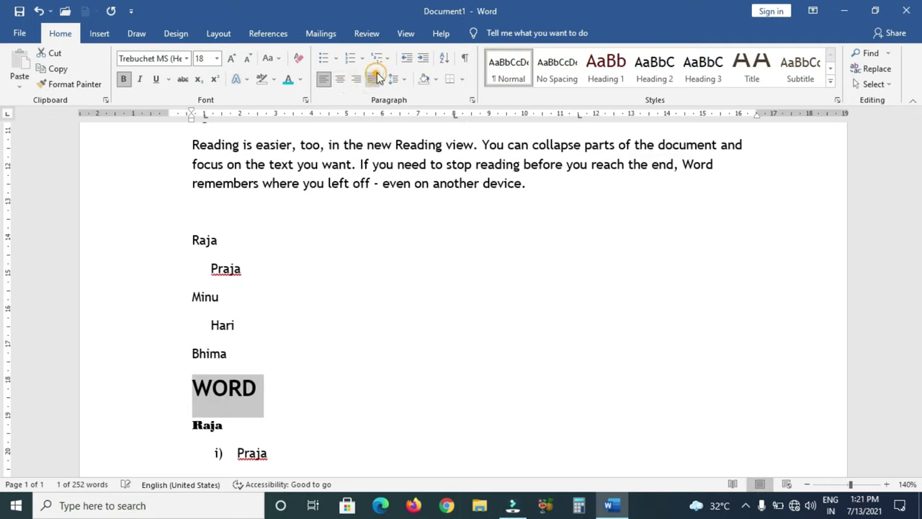
pyautogui.click(324, 81)
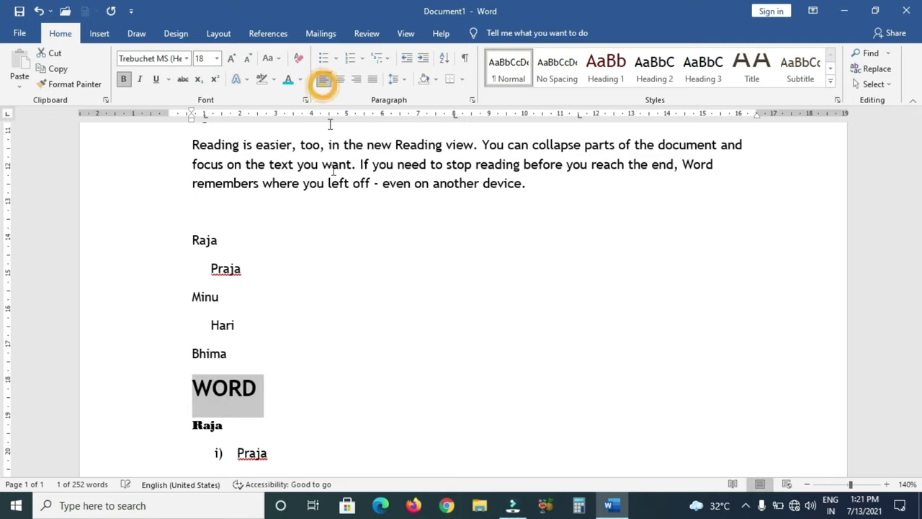
pyautogui.scroll(3, 408, 302)
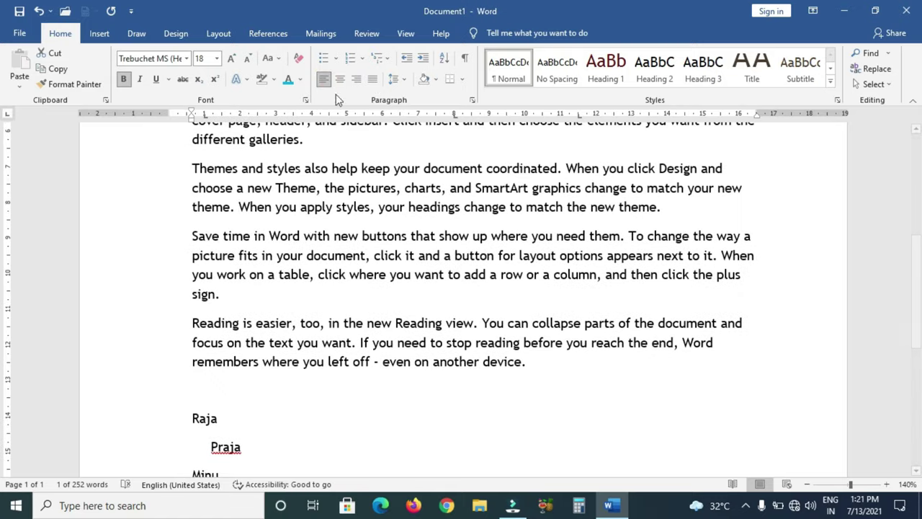
pyautogui.scroll(3, 385, 137)
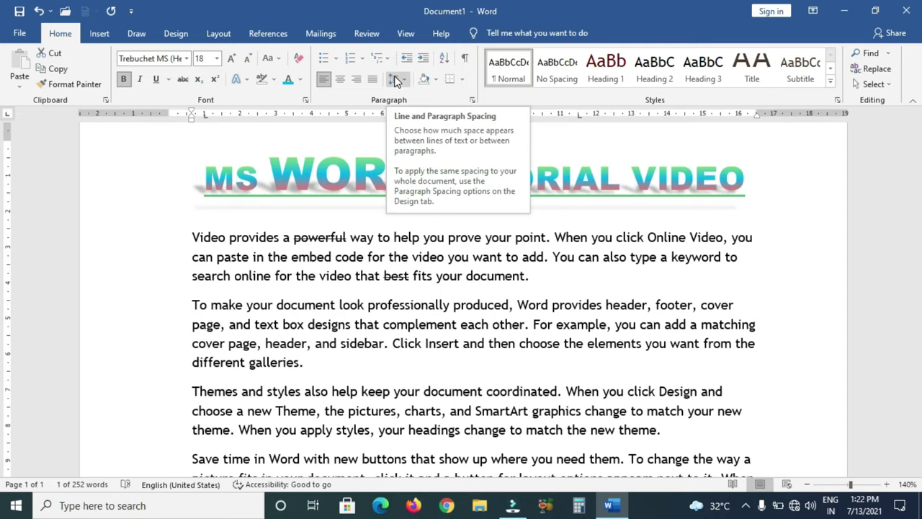
pyautogui.moveTo(187, 236); pyautogui.dragTo(242, 295)
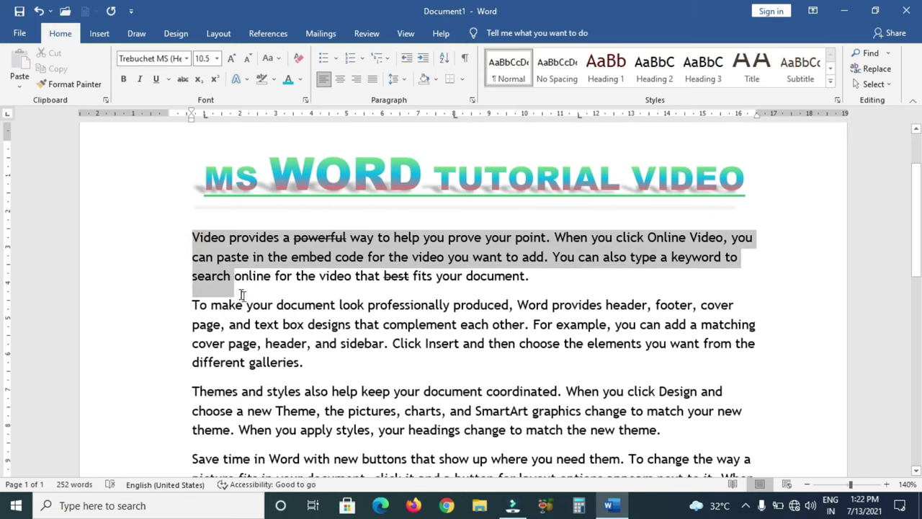
pyautogui.moveTo(242, 296); pyautogui.dragTo(438, 368)
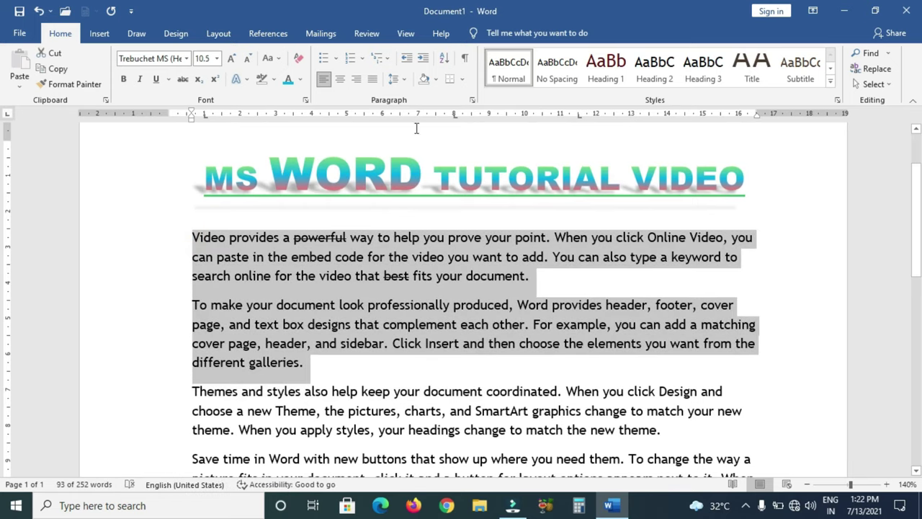
pyautogui.click(395, 78)
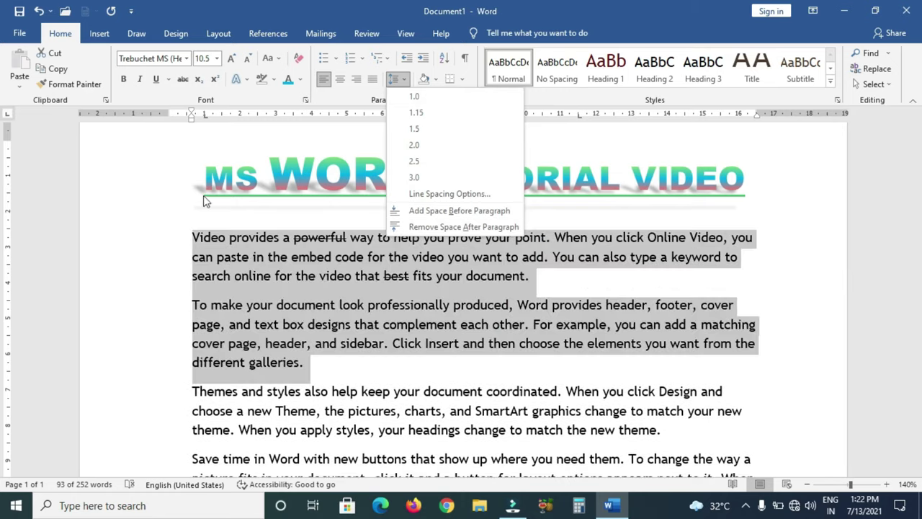
pyautogui.click(163, 201)
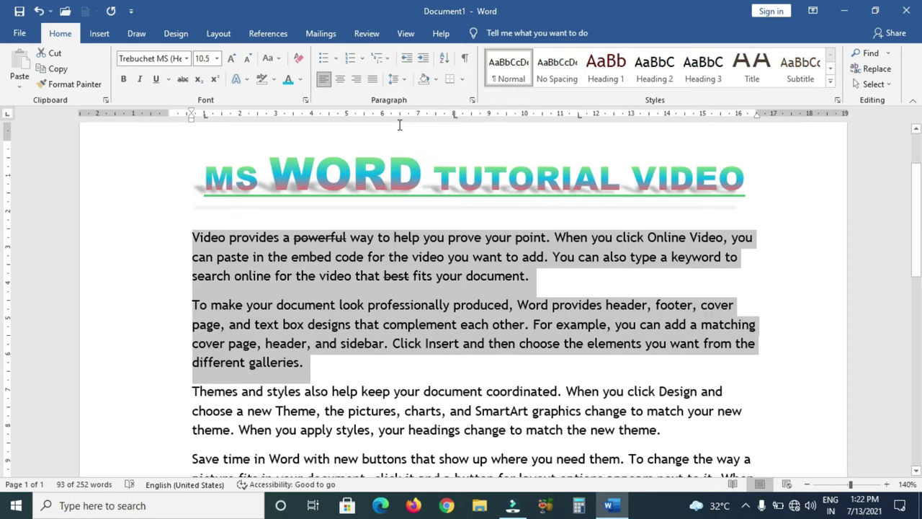
pyautogui.click(436, 80)
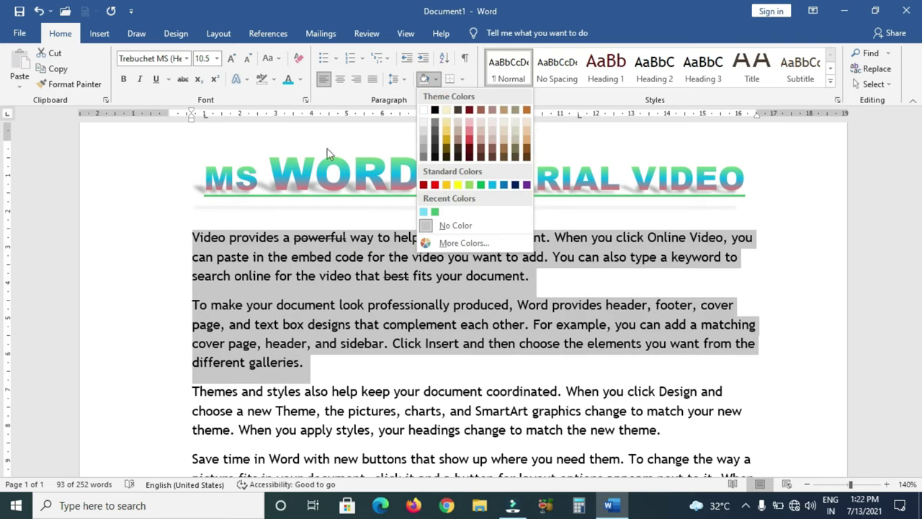
pyautogui.click(435, 81)
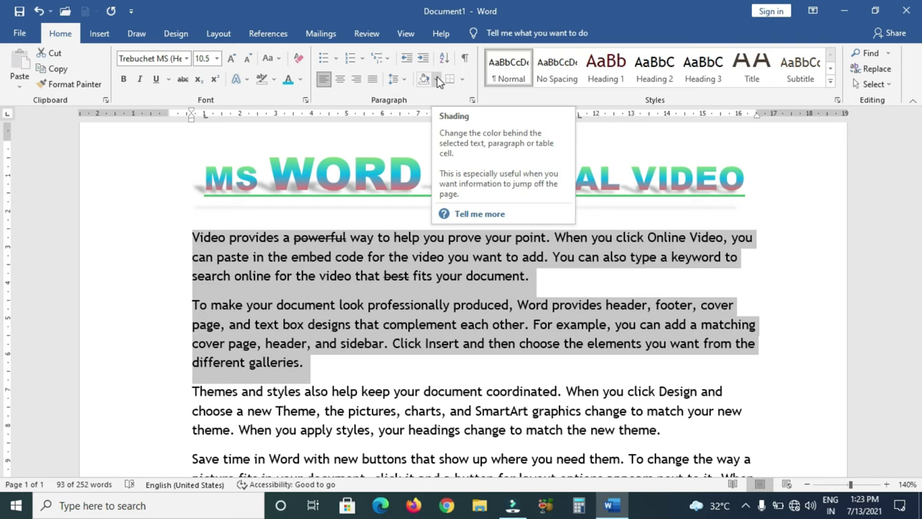
pyautogui.click(437, 82)
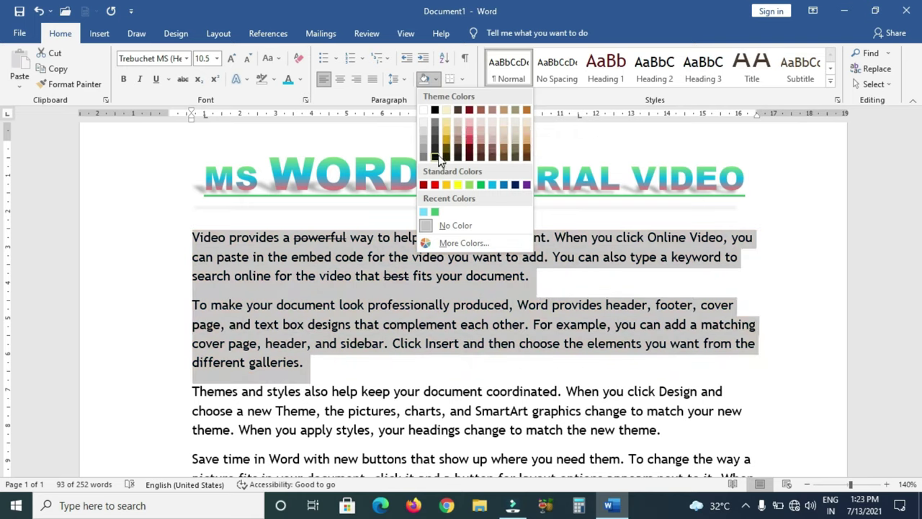
pyautogui.click(390, 134)
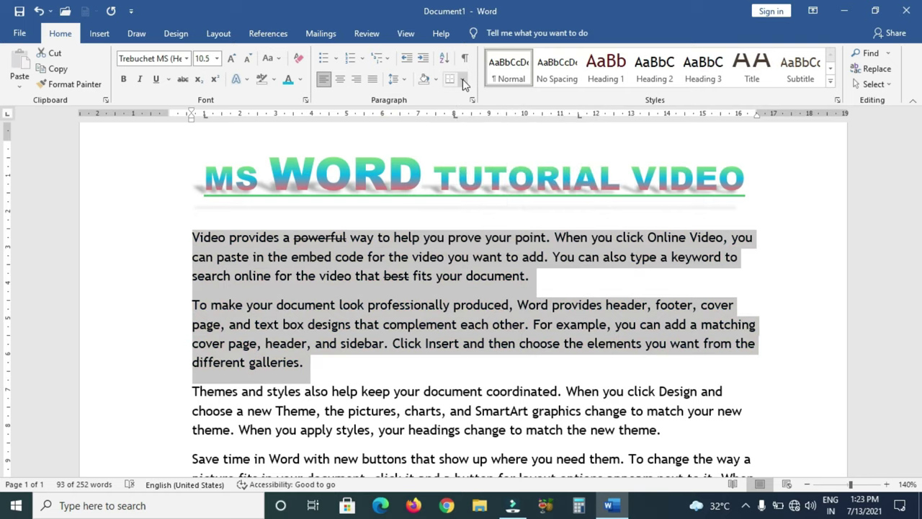
pyautogui.click(170, 196)
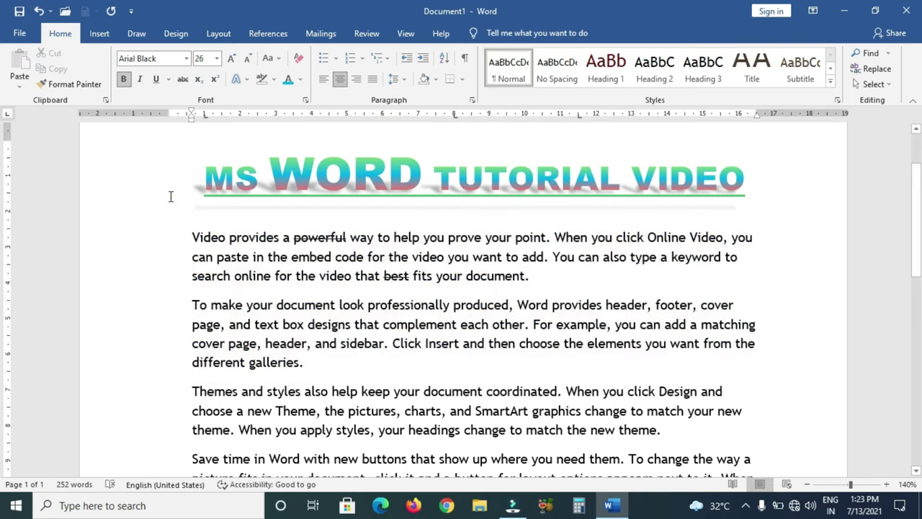
pyautogui.hotkey('ctrl', 'a')
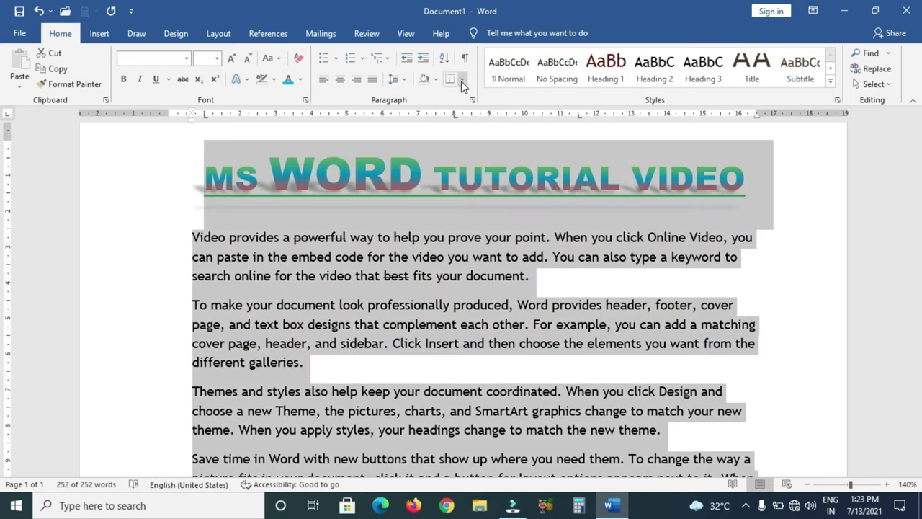
pyautogui.click(461, 80)
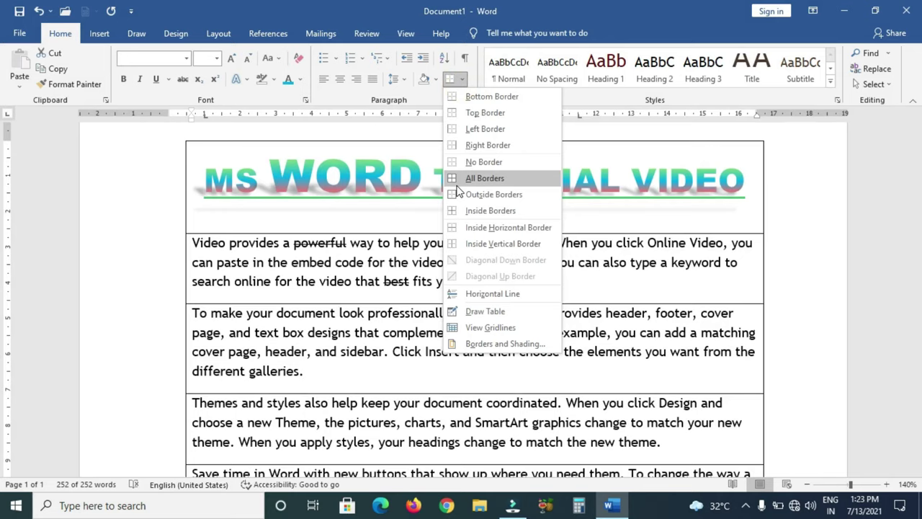
pyautogui.click(458, 189)
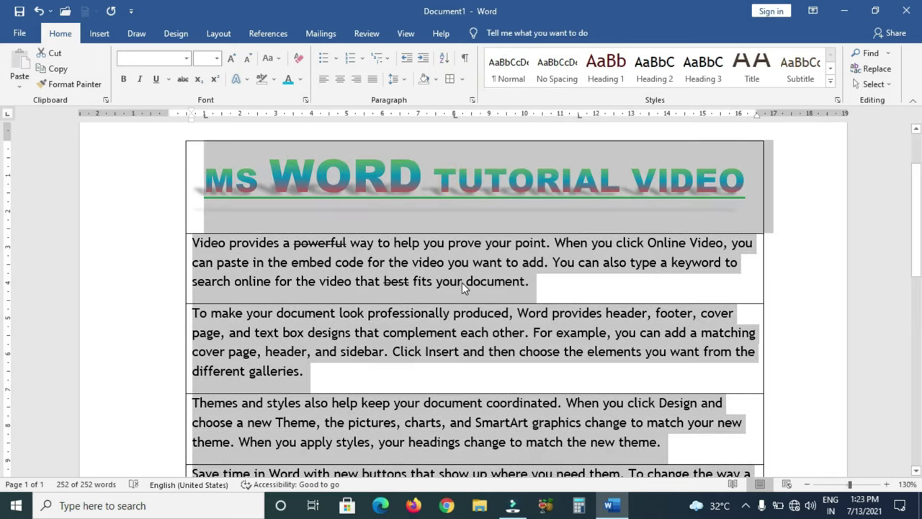
pyautogui.scroll(-6, 462, 282)
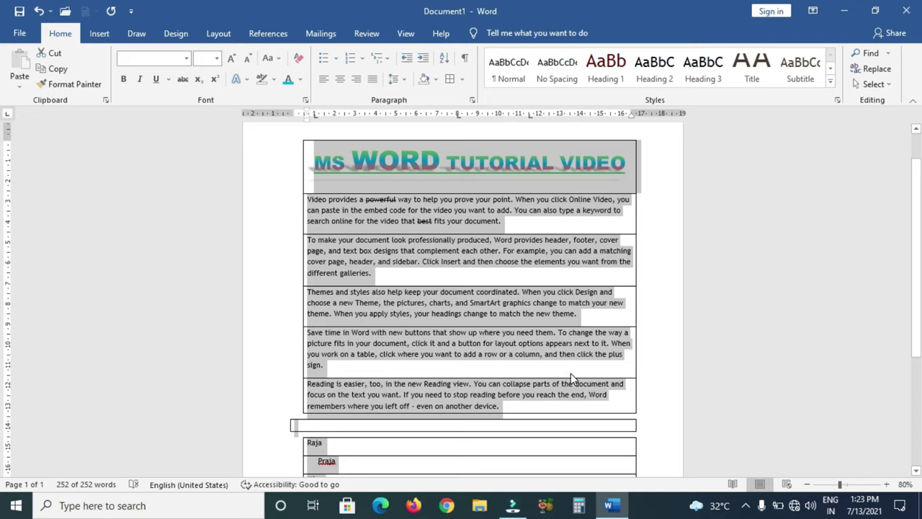
pyautogui.scroll(1, 573, 375)
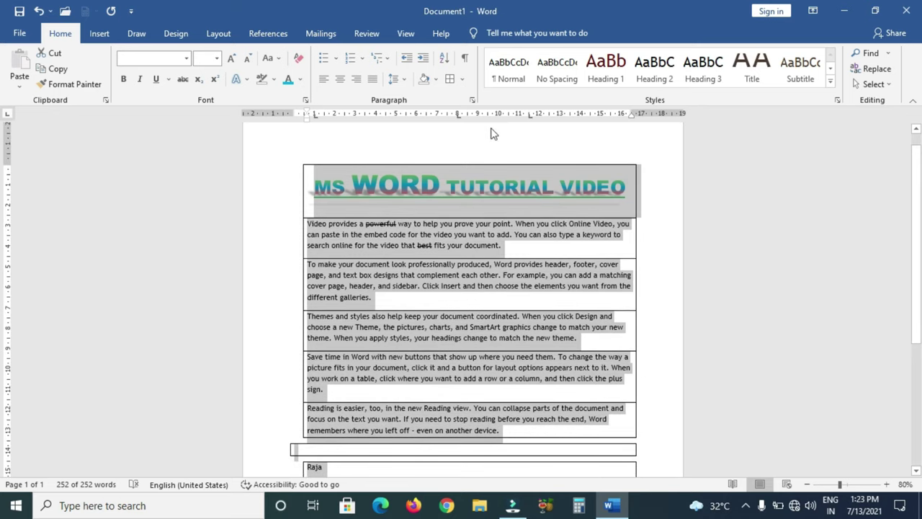
pyautogui.click(462, 78)
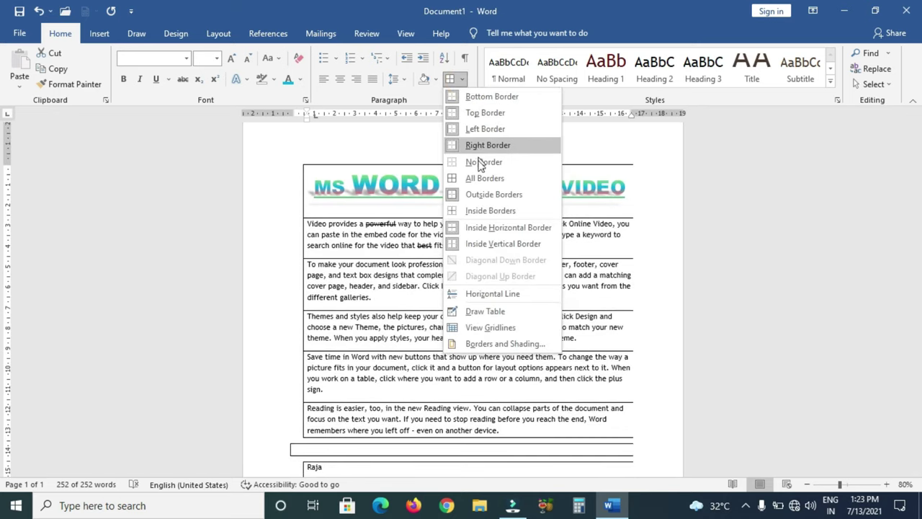
pyautogui.click(492, 166)
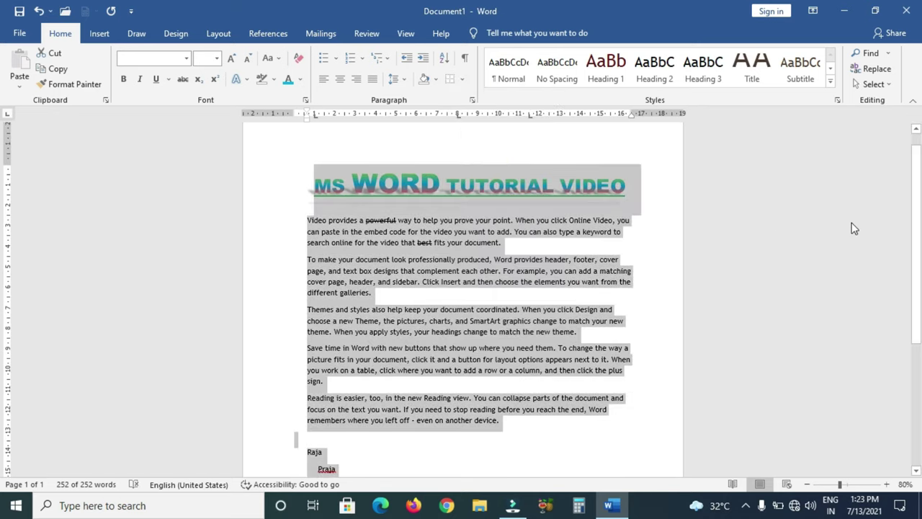
pyautogui.keyDown('ctrl'); pyautogui.scroll(5, 854, 229); pyautogui.keyUp('ctrl')
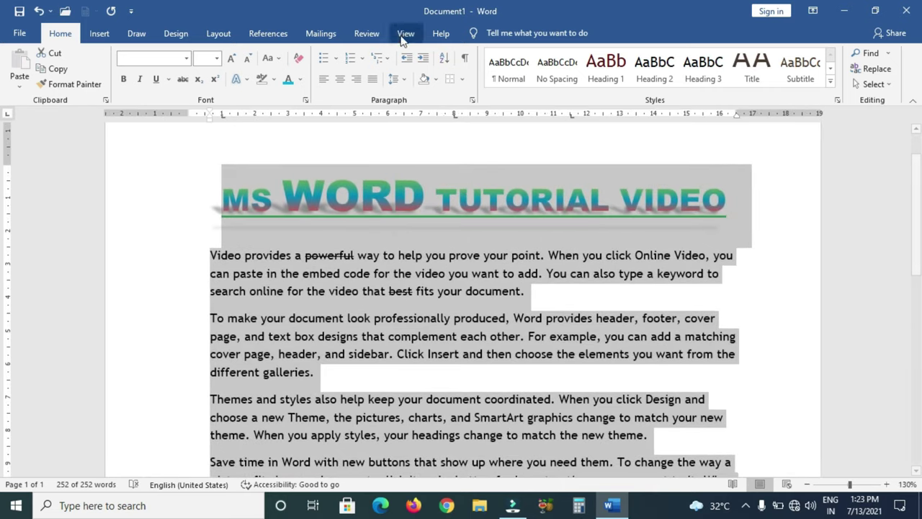
pyautogui.click(473, 100)
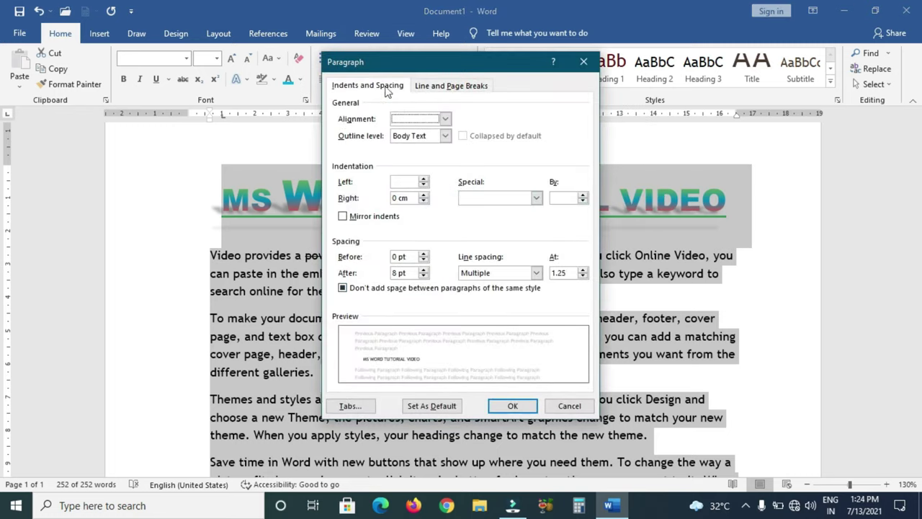
pyautogui.click(469, 86)
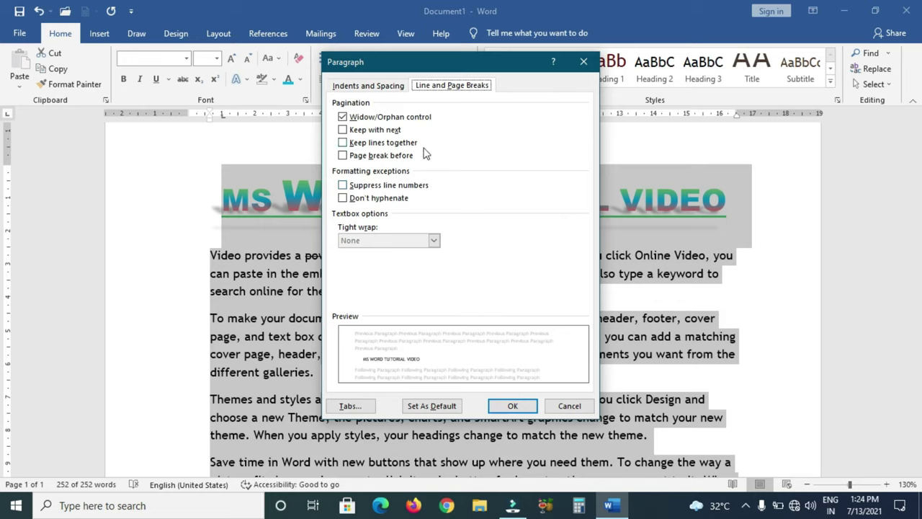
pyautogui.click(381, 87)
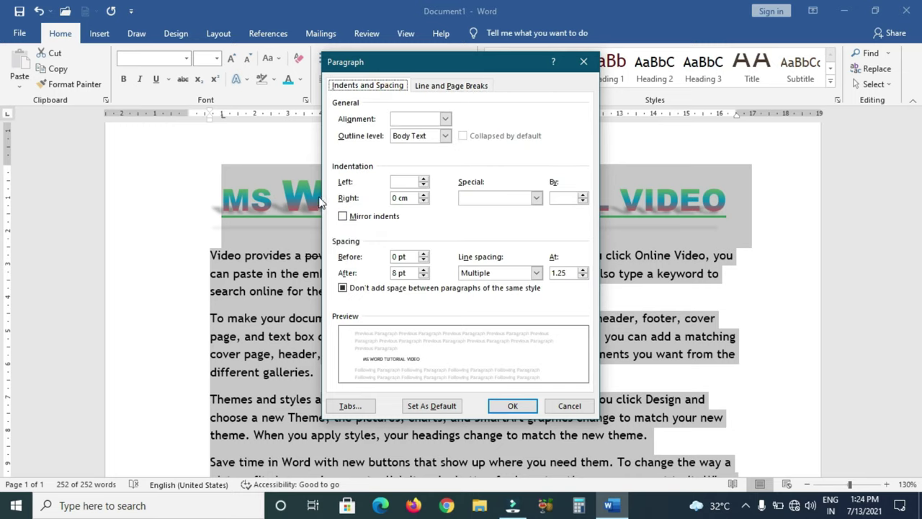
pyautogui.click(583, 62)
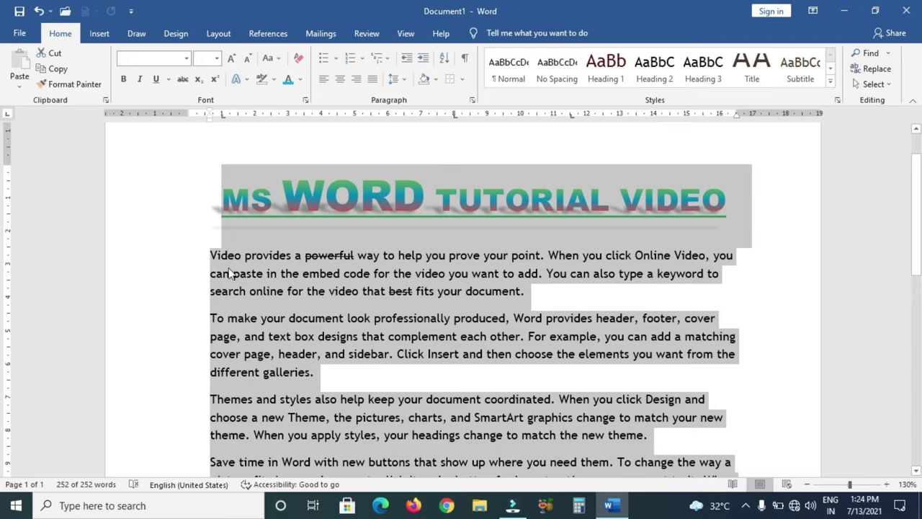
pyautogui.click(211, 254)
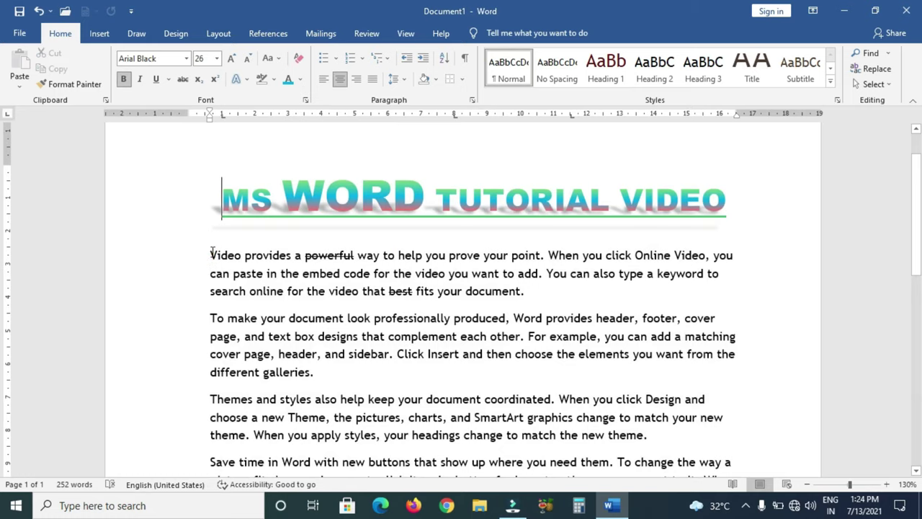
pyautogui.moveTo(210, 254); pyautogui.dragTo(569, 292)
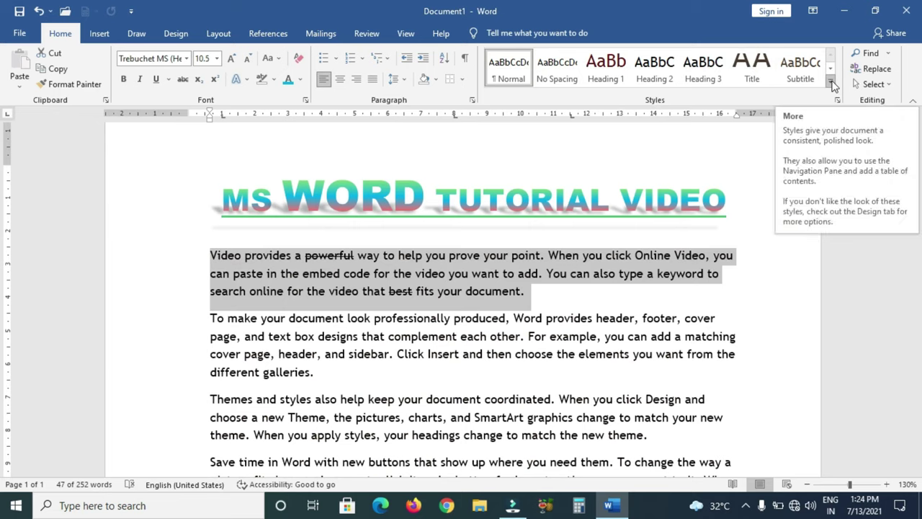
pyautogui.click(832, 84)
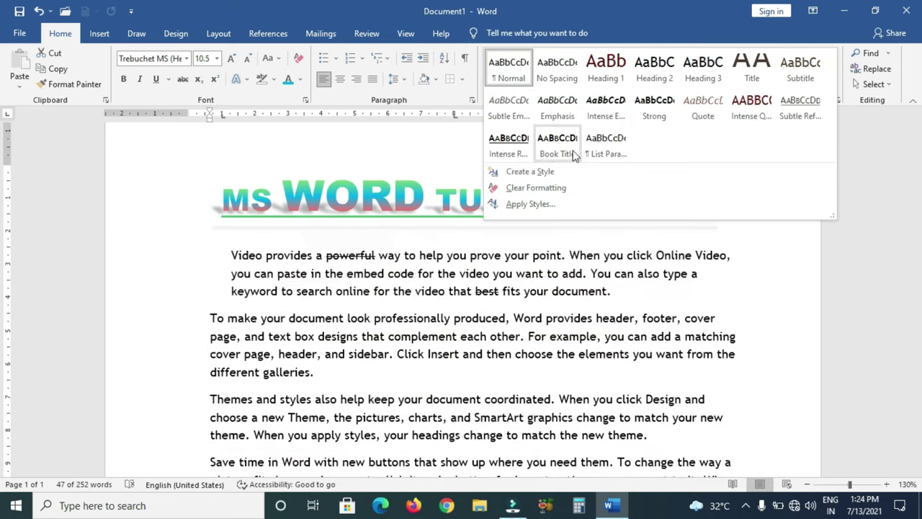
pyautogui.click(534, 175)
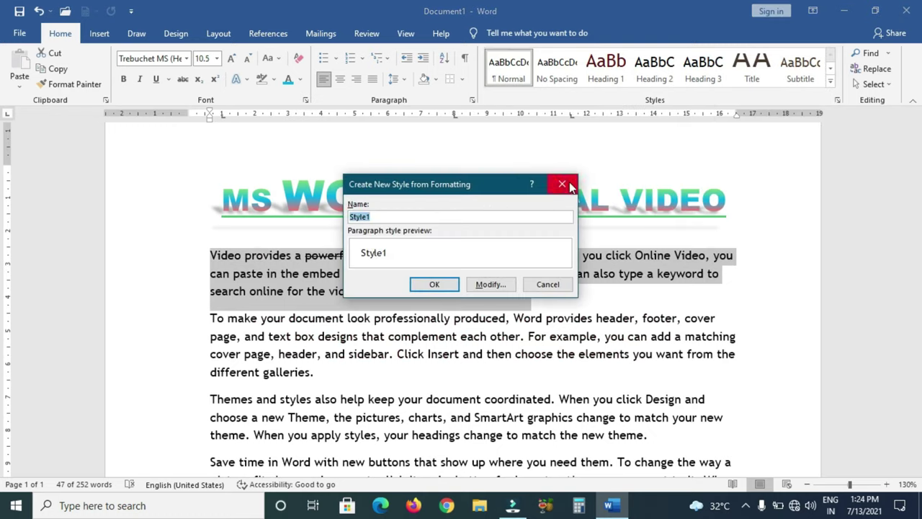
pyautogui.click(568, 186)
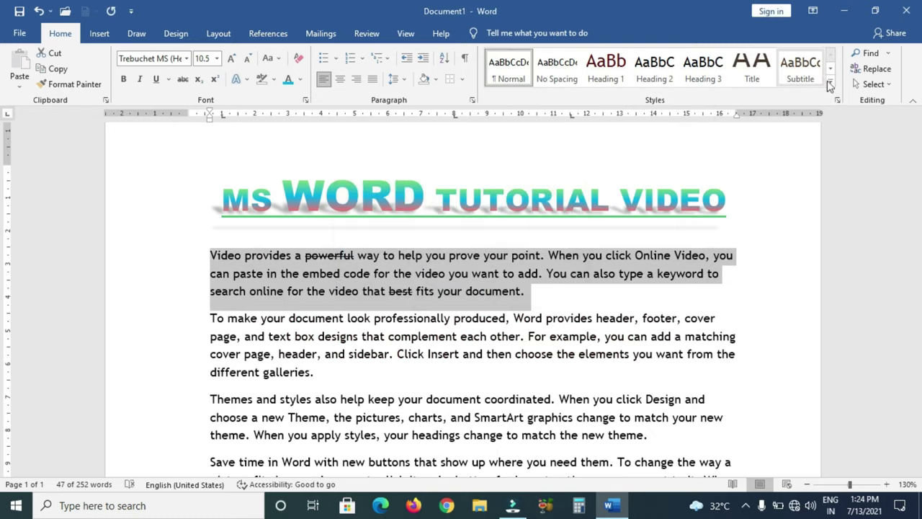
# - Open the Normal style's Modify Style dialog via Apply Styles, cancel it, and close the pane
pyautogui.click(831, 82)
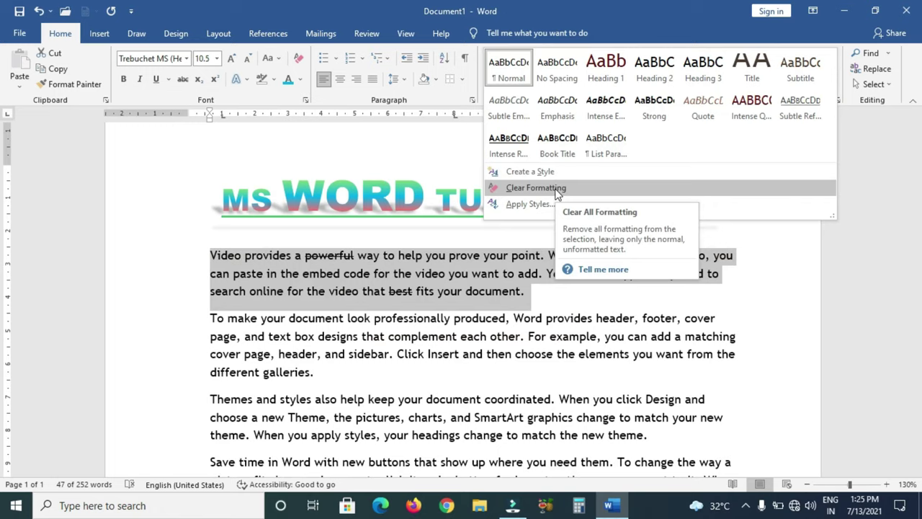
pyautogui.click(529, 205)
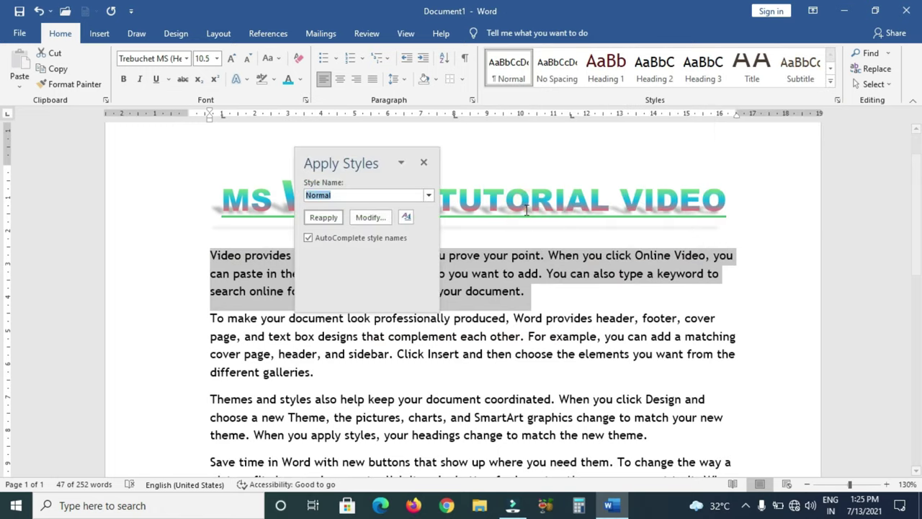
pyautogui.click(376, 219)
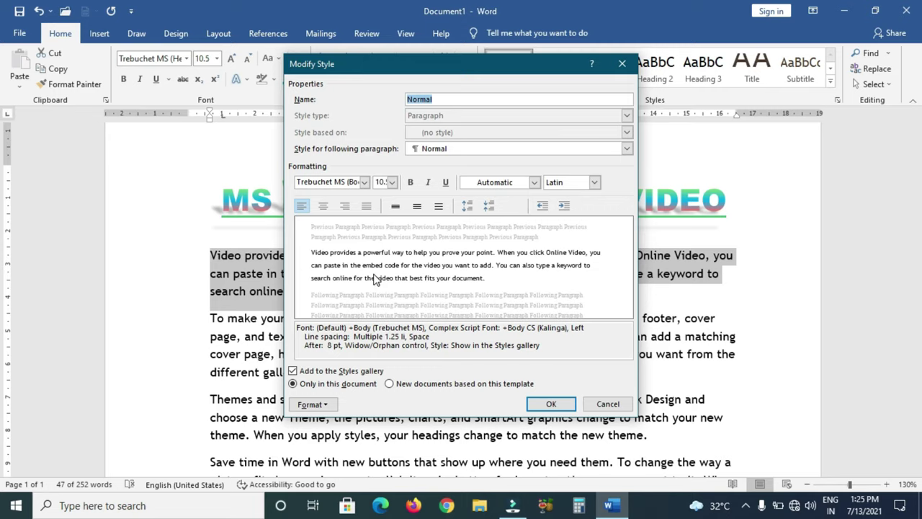
pyautogui.click(608, 405)
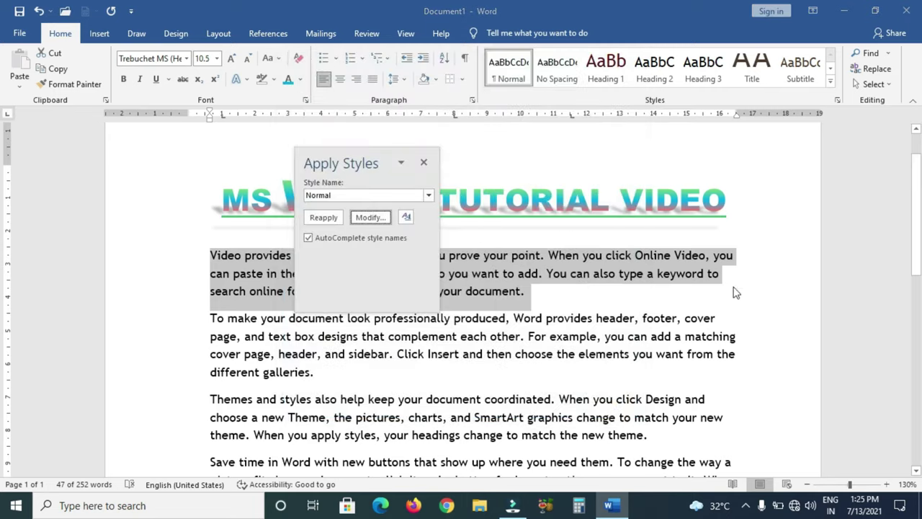
pyautogui.click(425, 162)
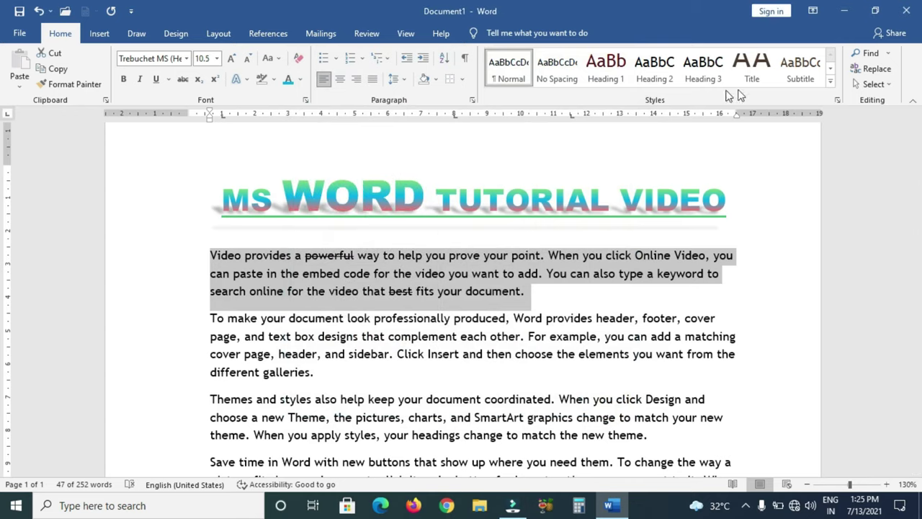
# - Open the Styles pane to browse Emphasis and Strong, reopen it, and deselect the paragraph
pyautogui.click(838, 99)
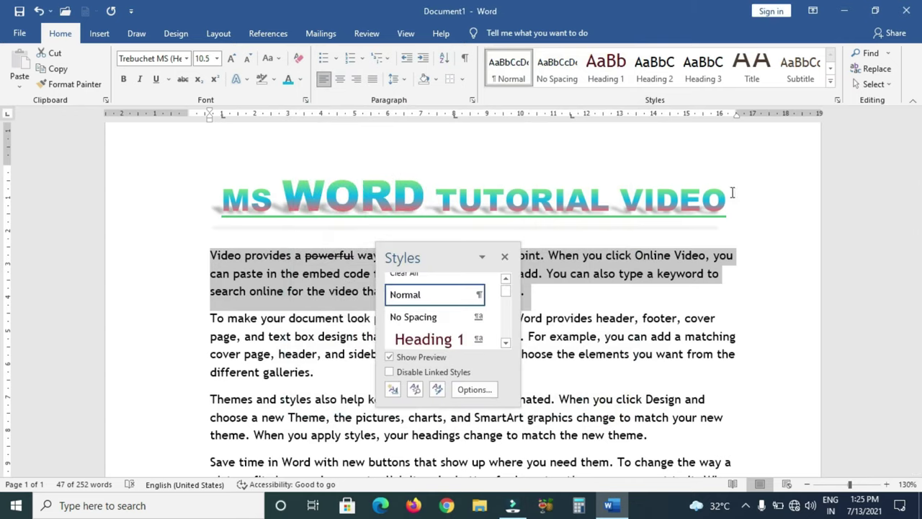
pyautogui.scroll(-3, 454, 317)
pyautogui.scroll(-2, 454, 317)
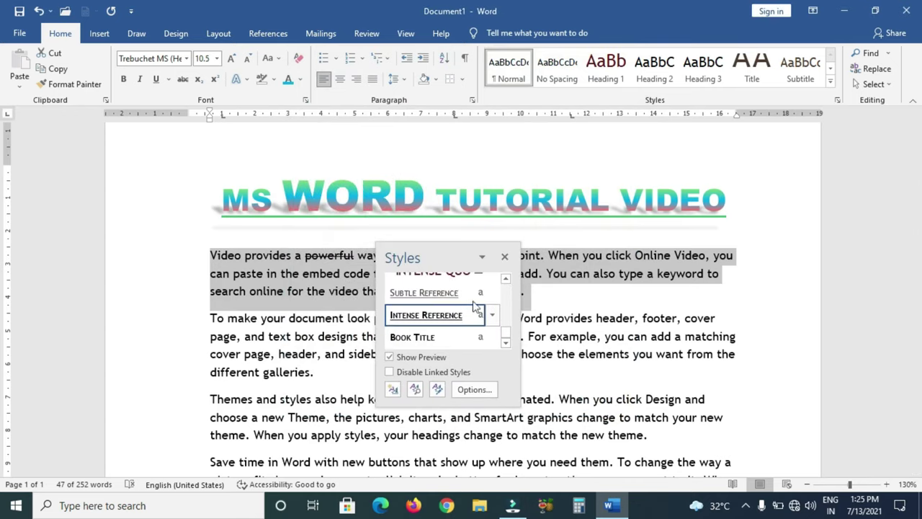
pyautogui.click(504, 256)
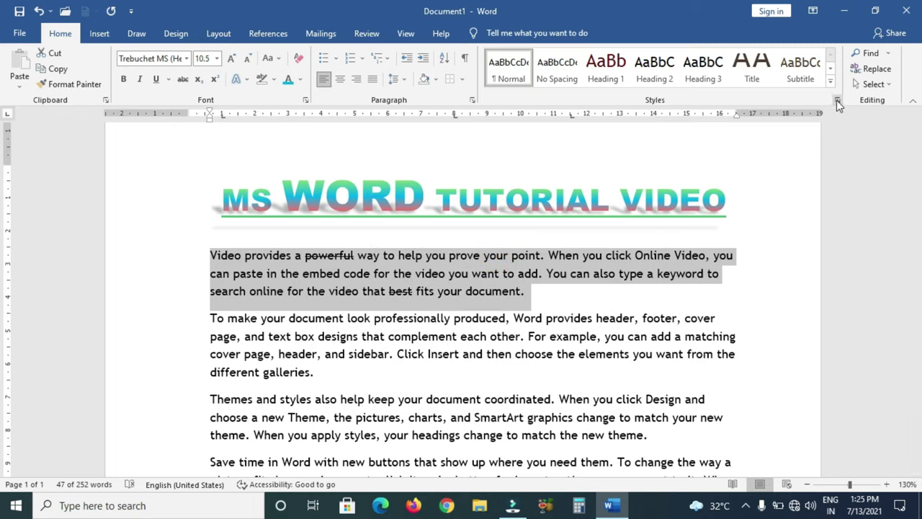
pyautogui.click(838, 100)
pyautogui.scroll(2, 455, 324)
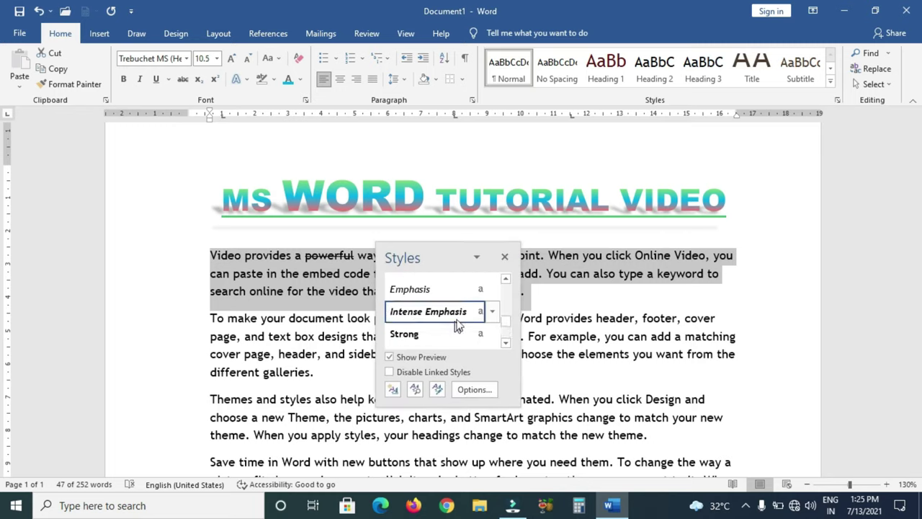
pyautogui.click(795, 159)
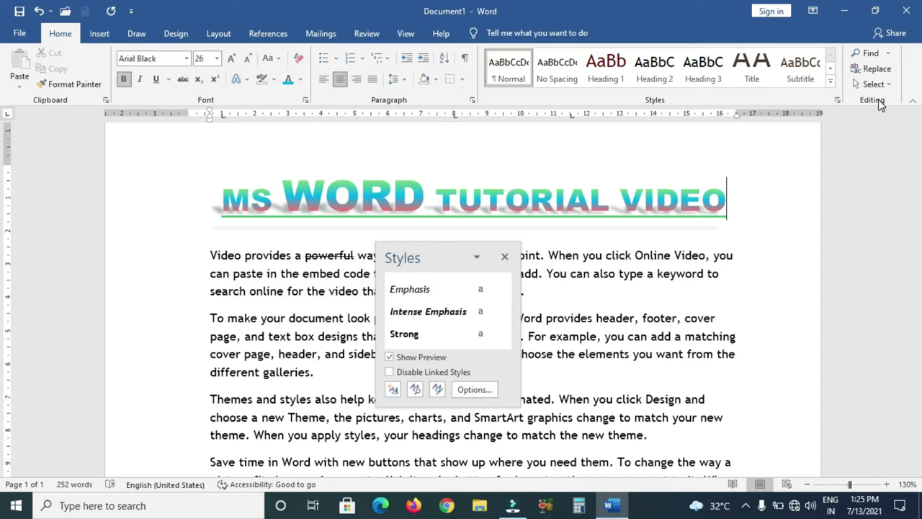
# - Open and close Advanced Find, then open the Navigation search pane and close the Styles list
pyautogui.click(889, 55)
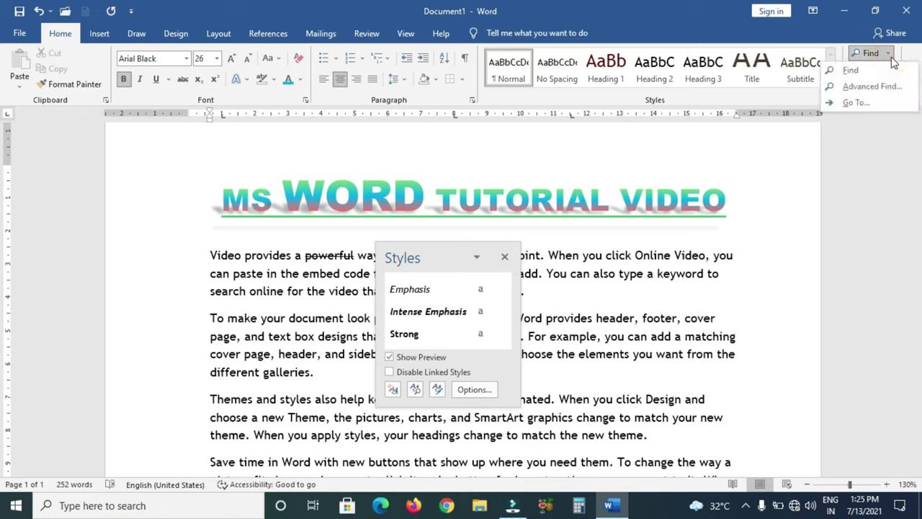
pyautogui.click(865, 87)
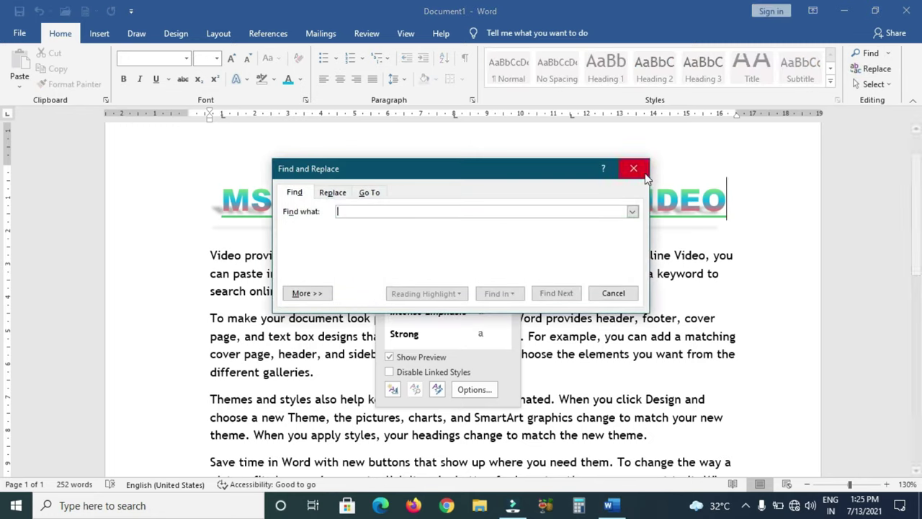
pyautogui.click(634, 168)
pyautogui.click(890, 53)
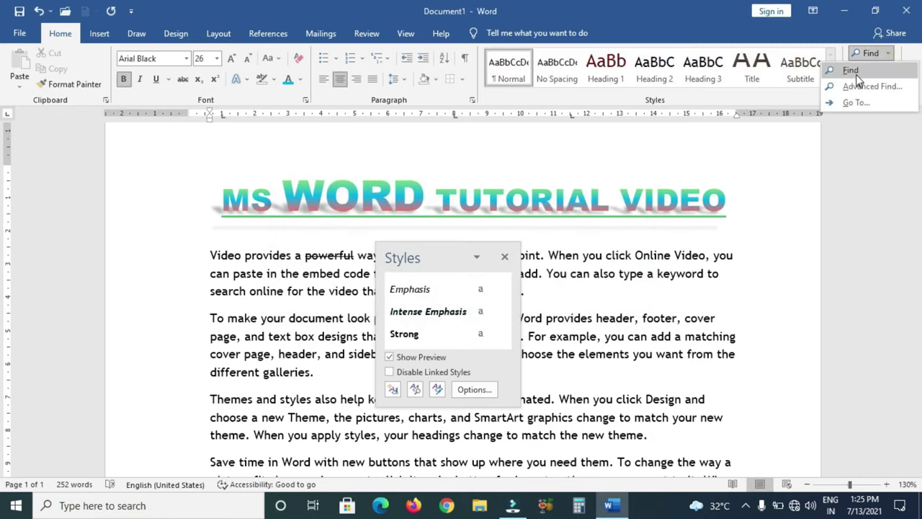
pyautogui.click(854, 72)
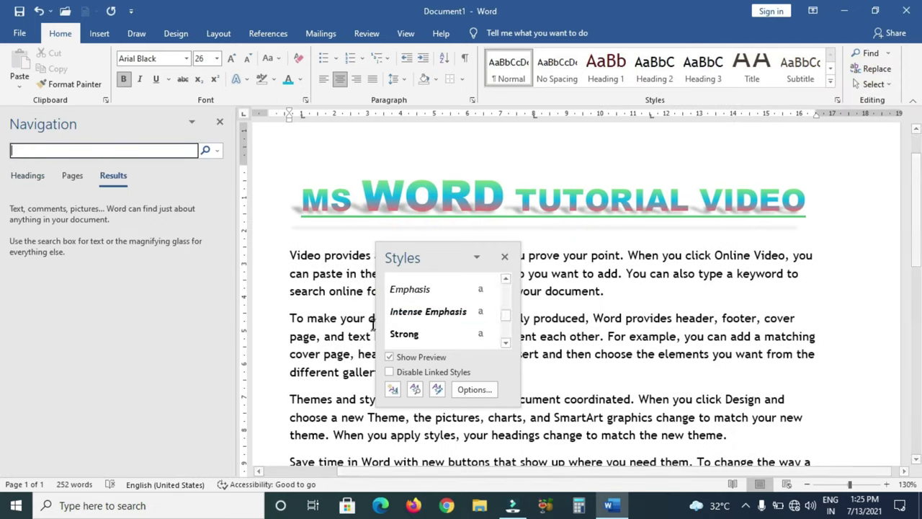
pyautogui.click(504, 256)
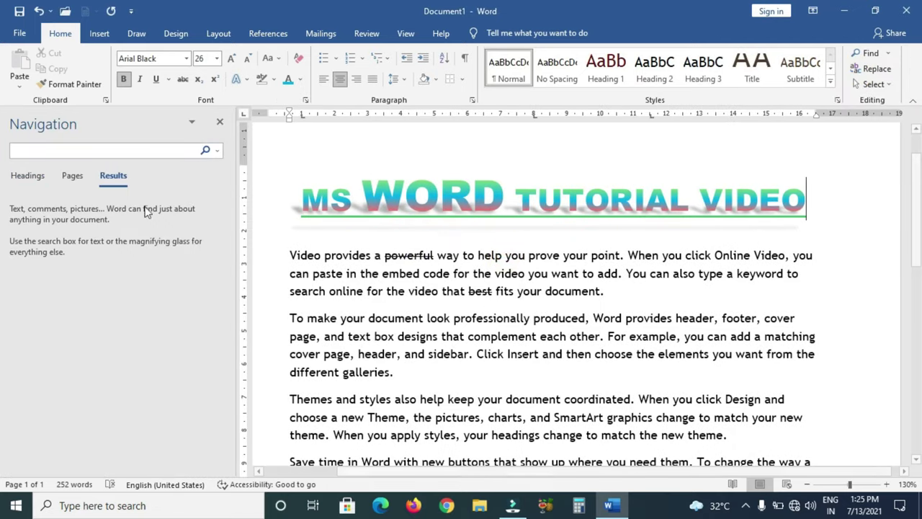
# - Search for VIDEO, then check the Headings and Pages views before returning to Results
pyautogui.click(138, 150)
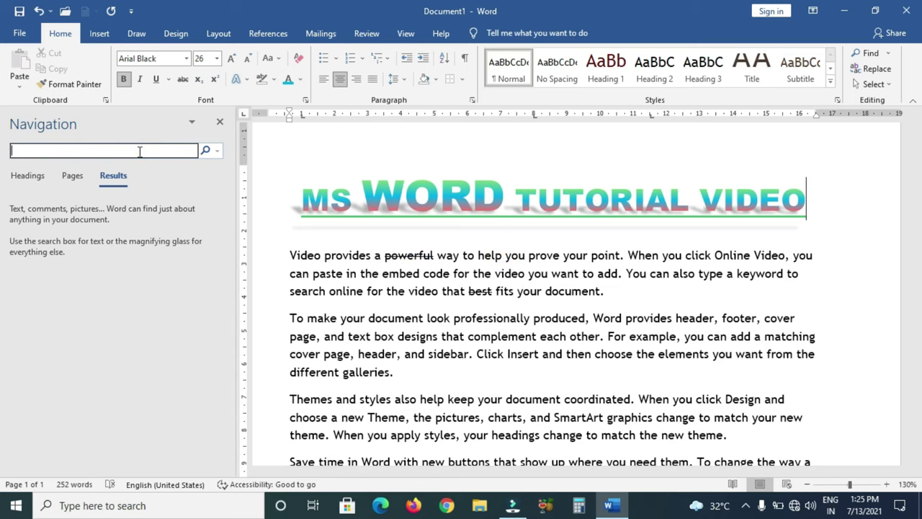
pyautogui.write('VIDE')
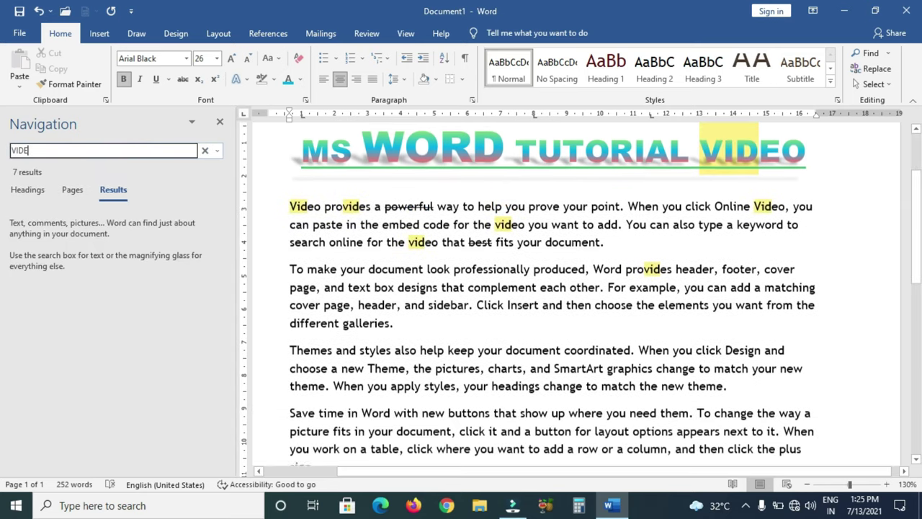
pyautogui.write('O')
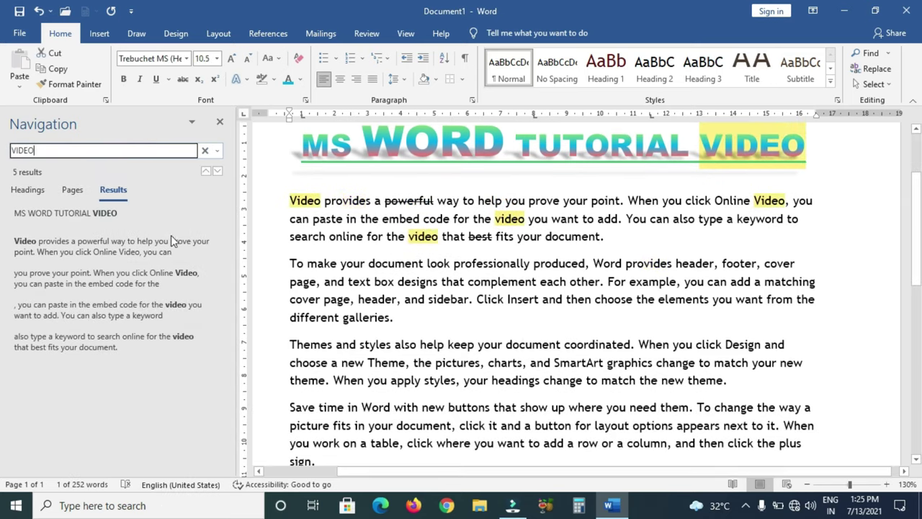
pyautogui.scroll(-3, 600, 210)
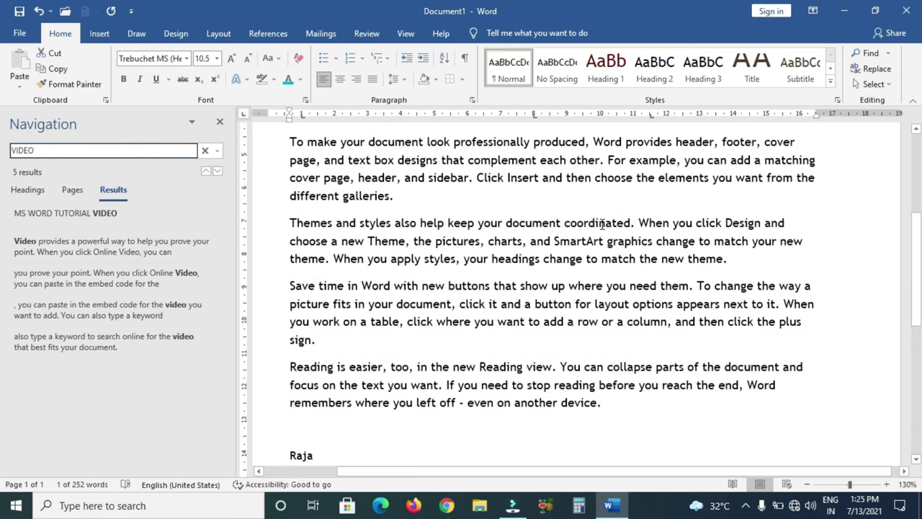
pyautogui.scroll(5, 328, 302)
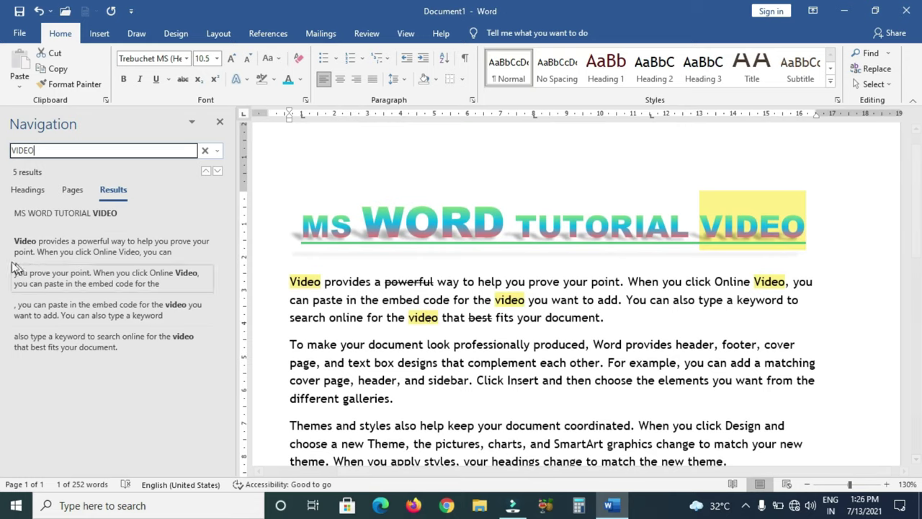
pyautogui.click(33, 191)
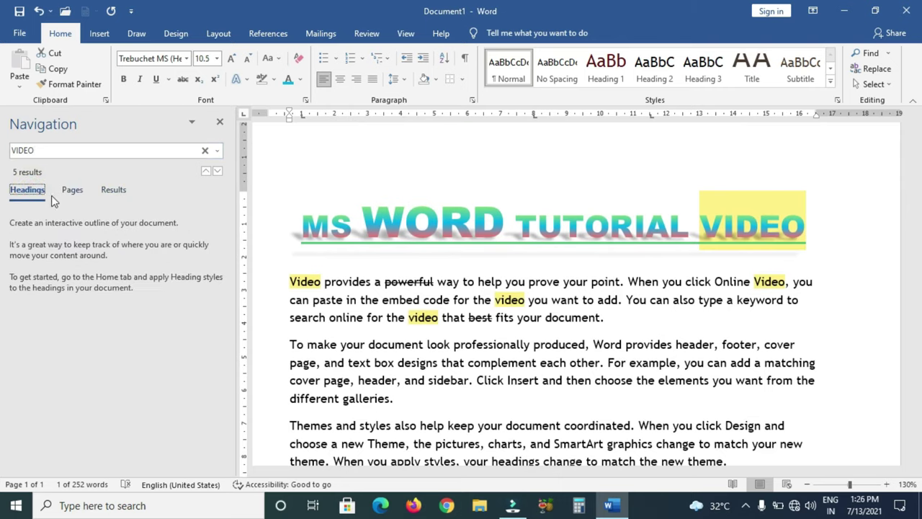
pyautogui.click(72, 192)
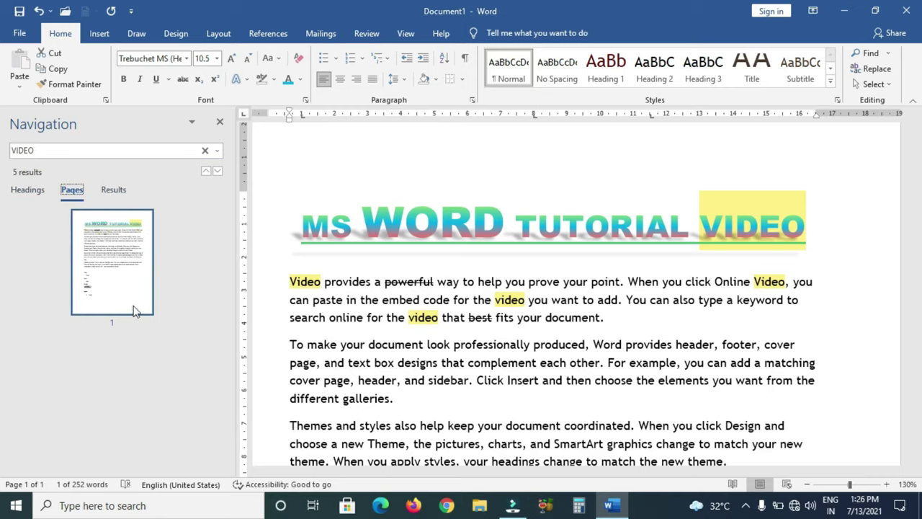
pyautogui.click(114, 190)
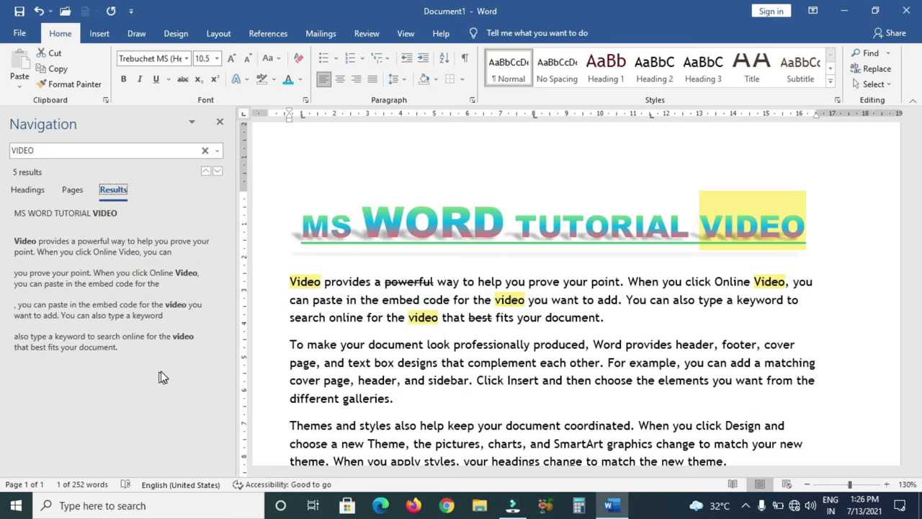
# - Step through each Video match with Find Next in Advanced Find, ending on the title
pyautogui.click(888, 52)
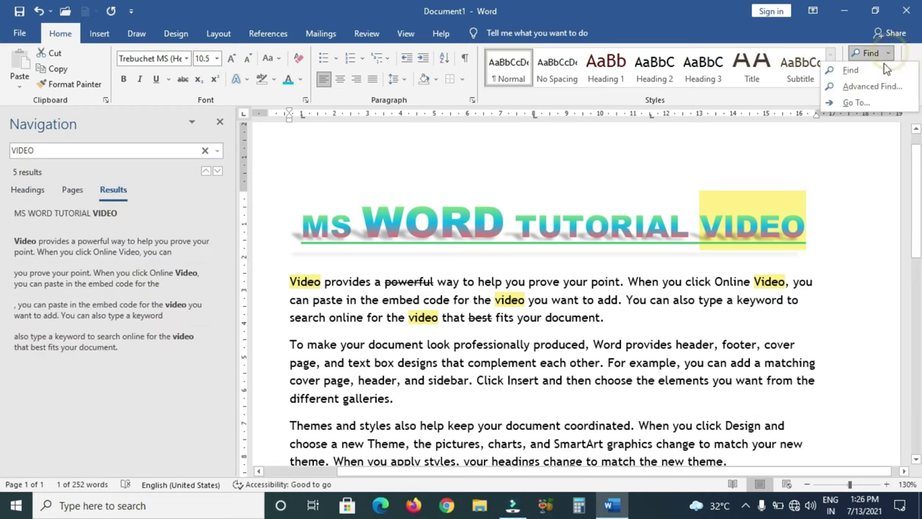
pyautogui.click(872, 87)
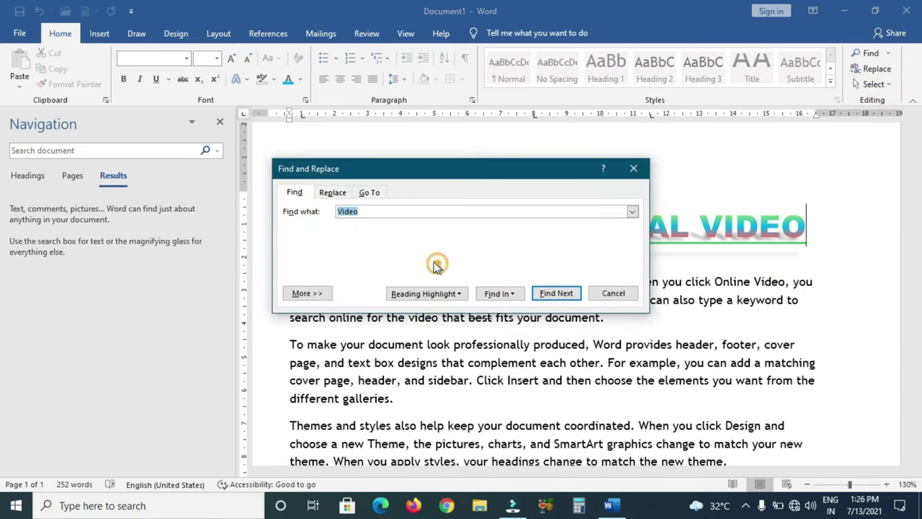
pyautogui.click(547, 293)
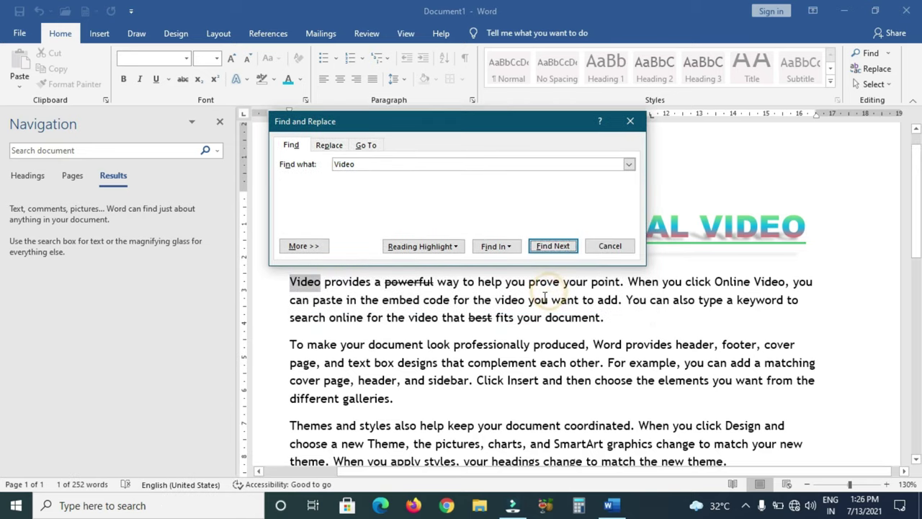
pyautogui.click(555, 246)
pyautogui.click(555, 246)
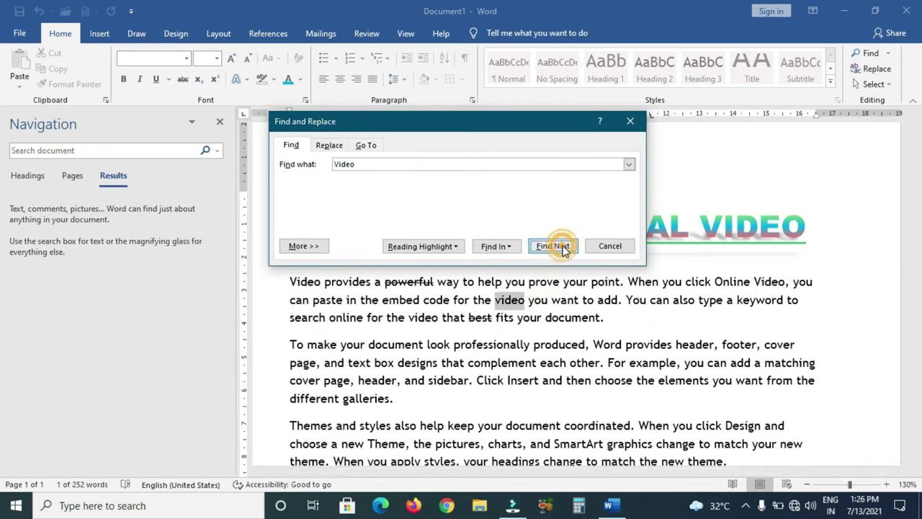
pyautogui.click(555, 246)
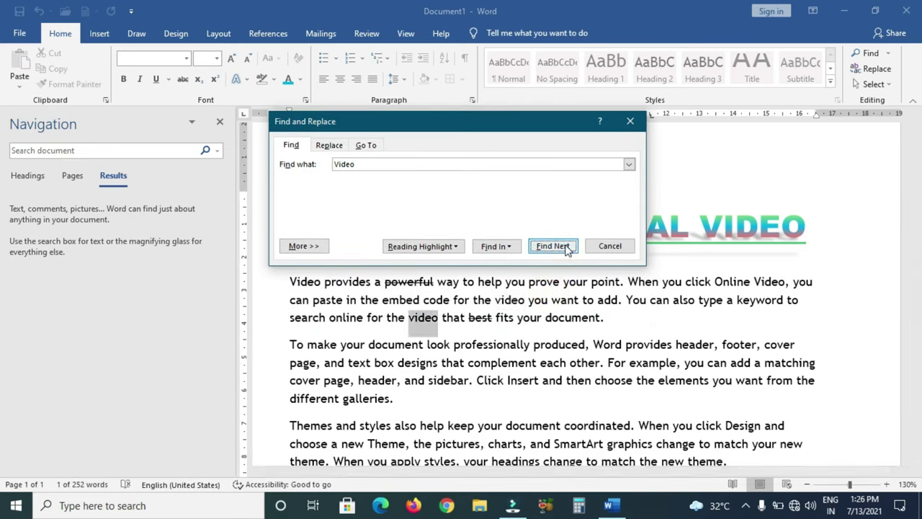
pyautogui.click(555, 246)
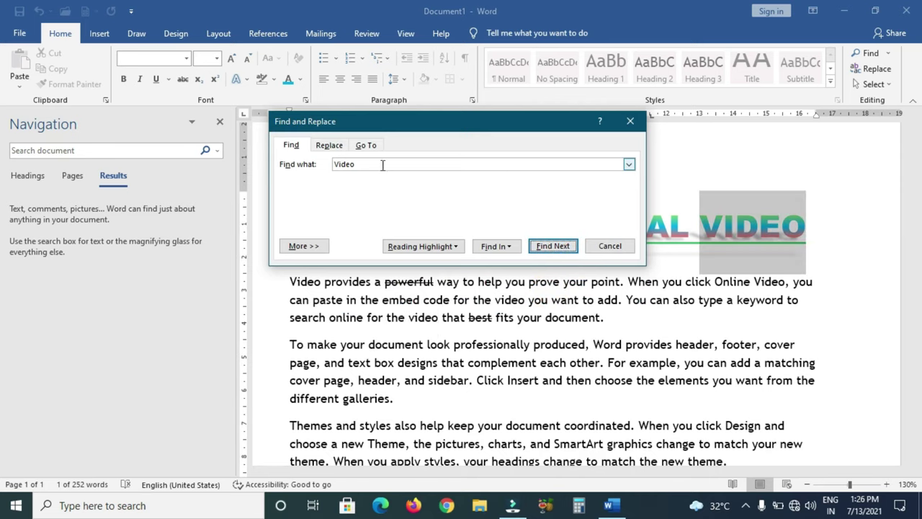
pyautogui.click(630, 121)
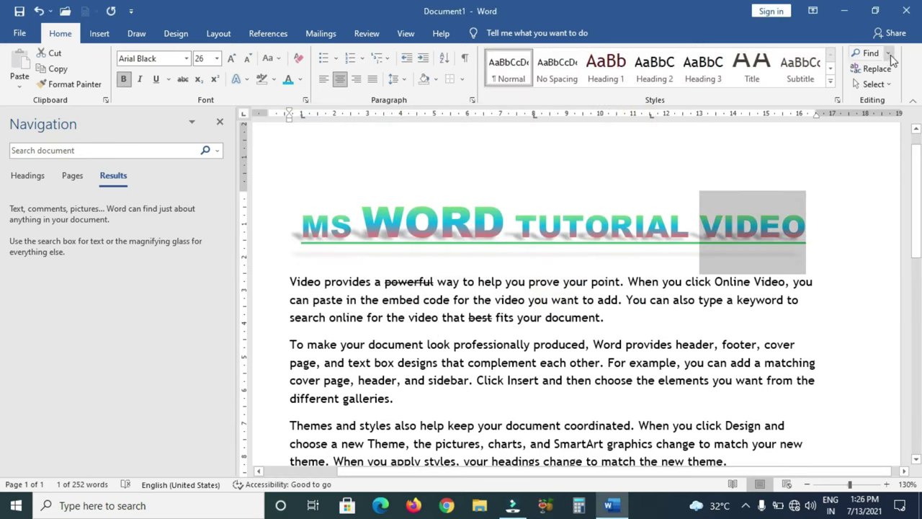
# - Open and close the Go To page options, then bring up the Select options list
pyautogui.click(888, 53)
pyautogui.click(868, 106)
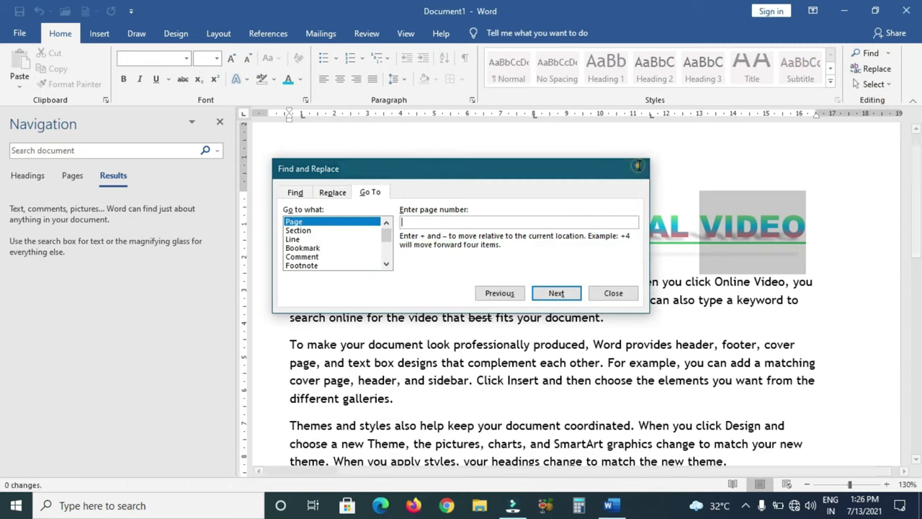
pyautogui.click(634, 168)
pyautogui.click(886, 84)
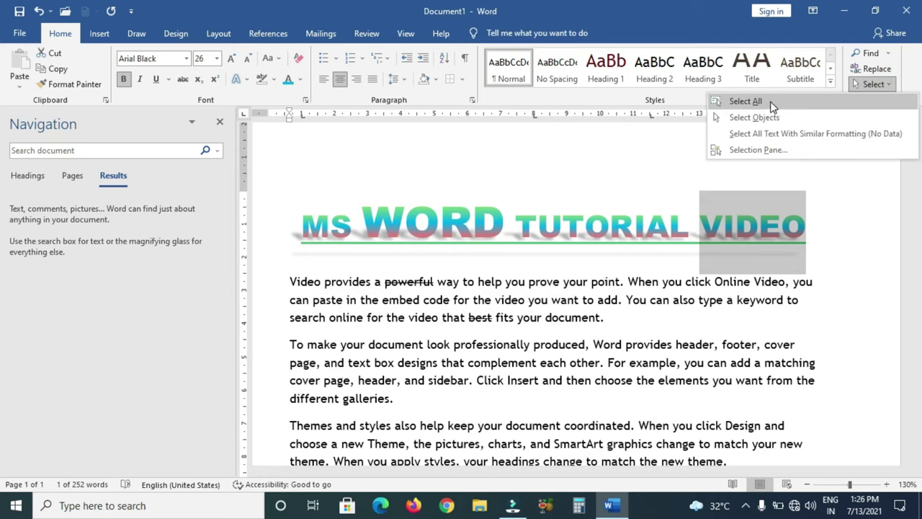
# - Try Select All, Select Objects and Select Text with Similar Formatting
pyautogui.click(771, 103)
pyautogui.click(877, 84)
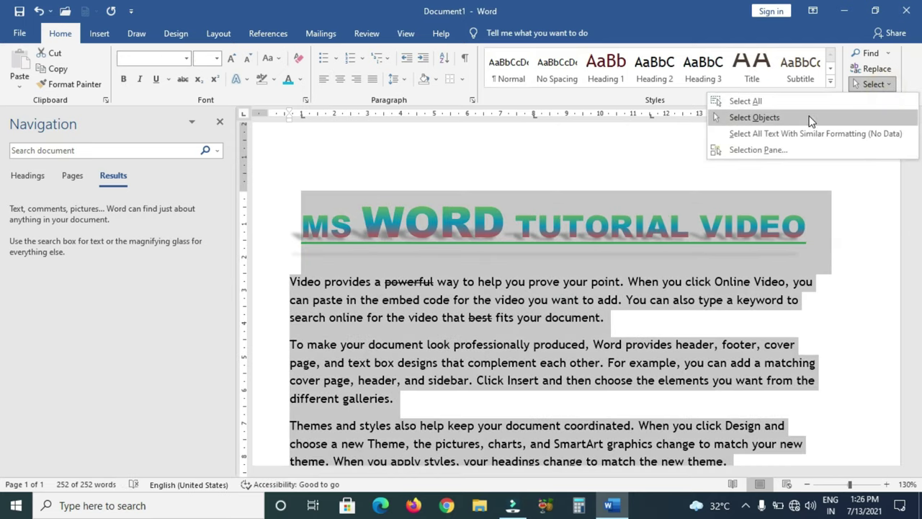
pyautogui.click(811, 119)
pyautogui.click(874, 85)
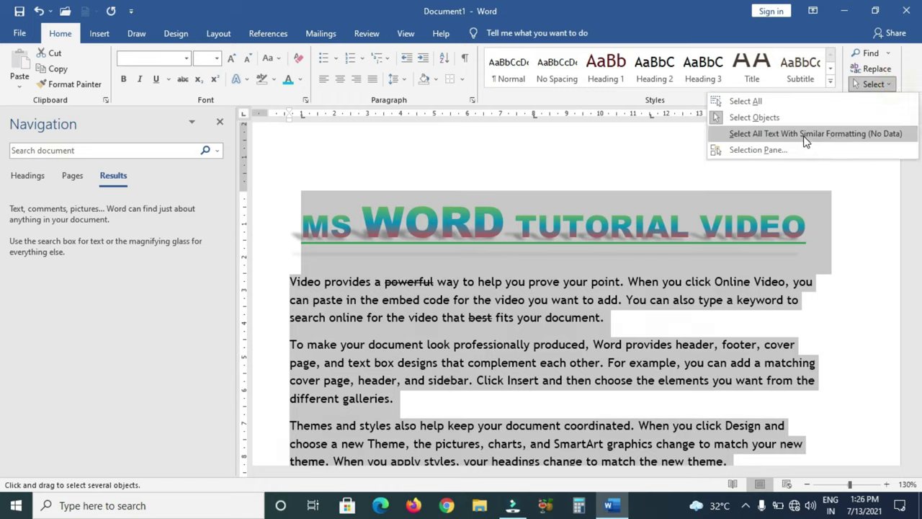
pyautogui.click(858, 137)
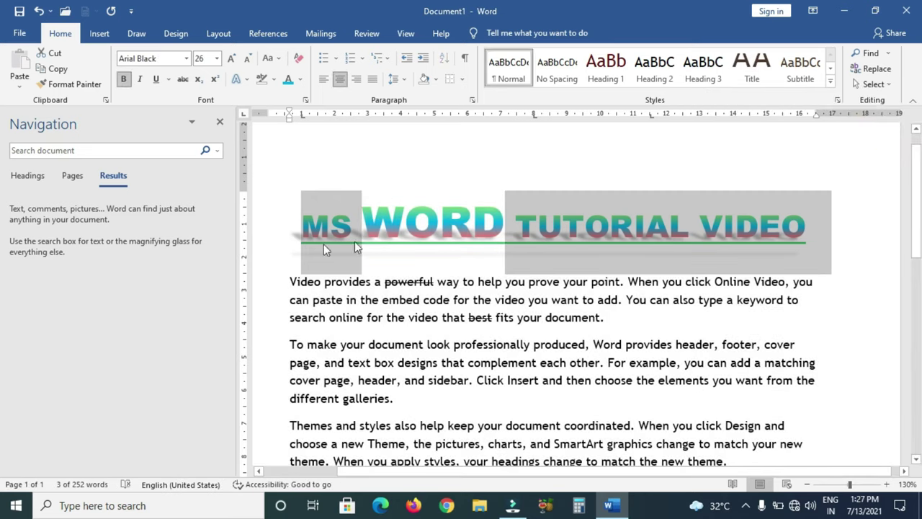
# - Open and close the Selection Pane, then close the navigation pane
pyautogui.click(893, 86)
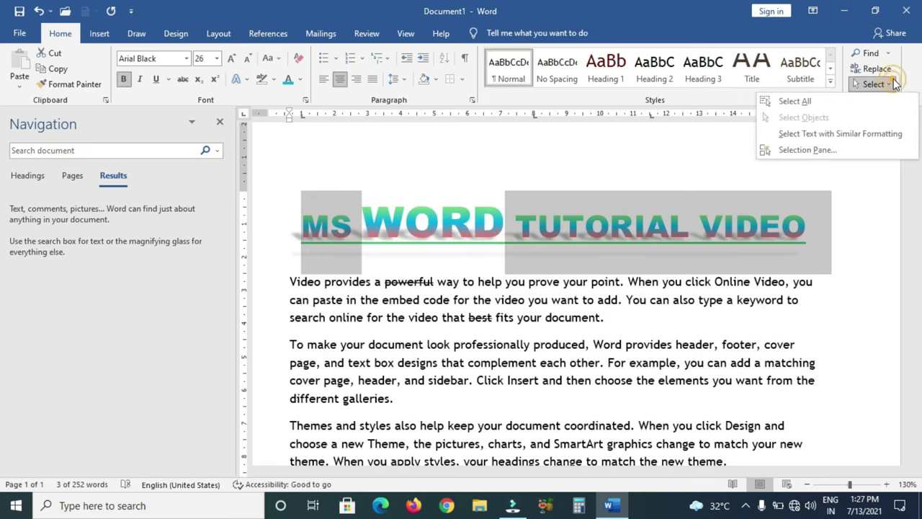
pyautogui.click(893, 87)
pyautogui.click(892, 85)
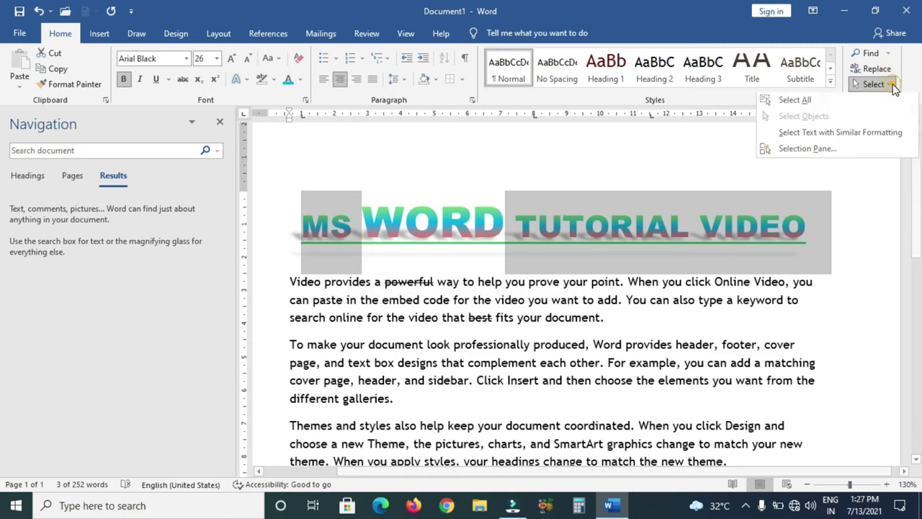
pyautogui.click(830, 151)
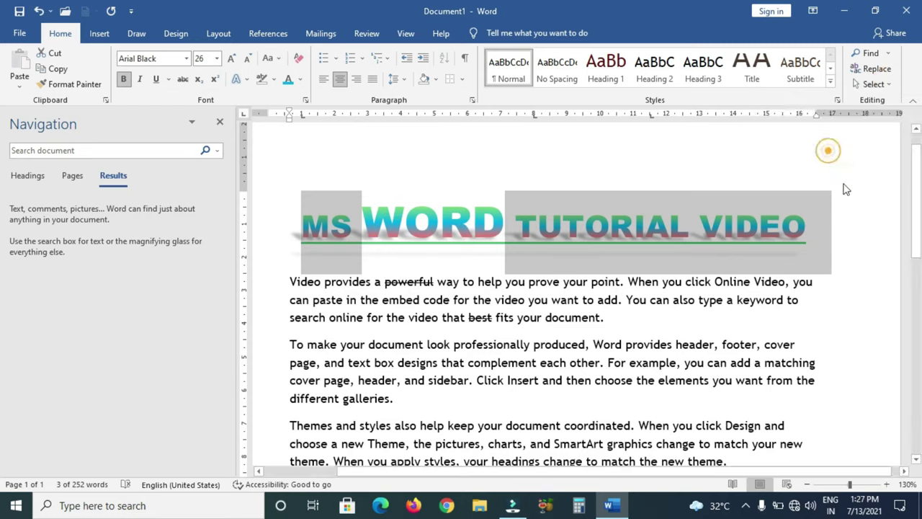
pyautogui.click(905, 123)
pyautogui.click(220, 121)
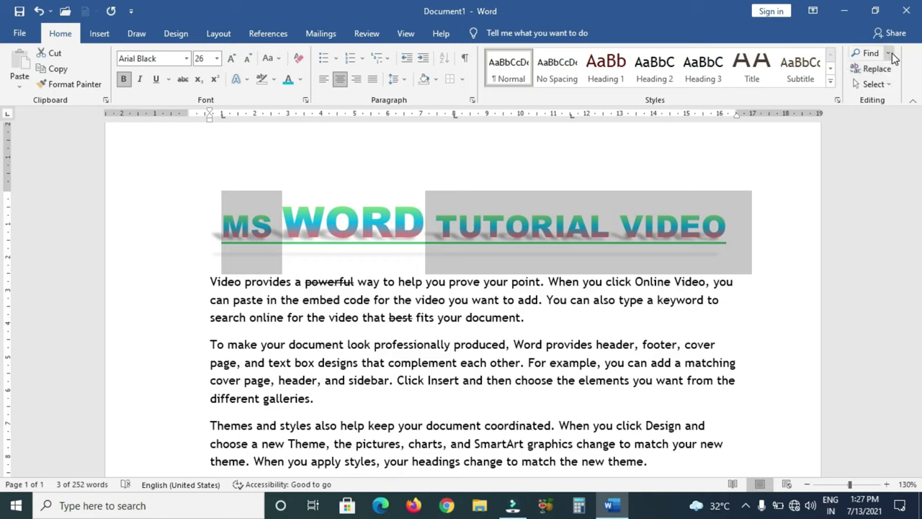
# - Open Advanced Find and look through the Find, Replace and Go To tabs, ending on Replace
pyautogui.click(891, 54)
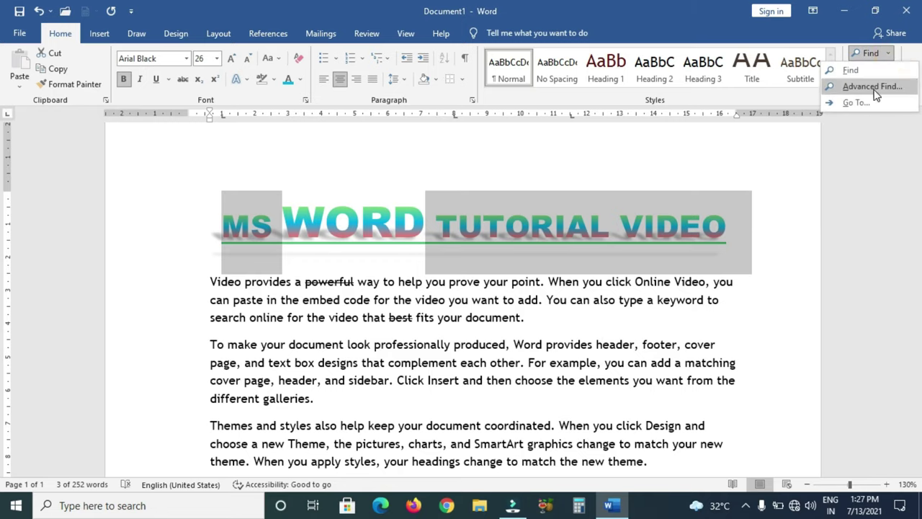
pyautogui.click(872, 87)
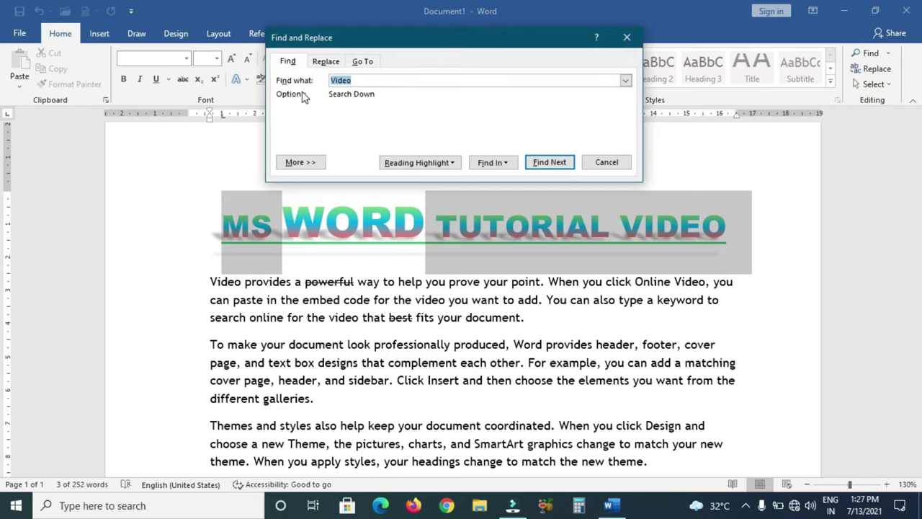
pyautogui.click(325, 64)
pyautogui.click(363, 62)
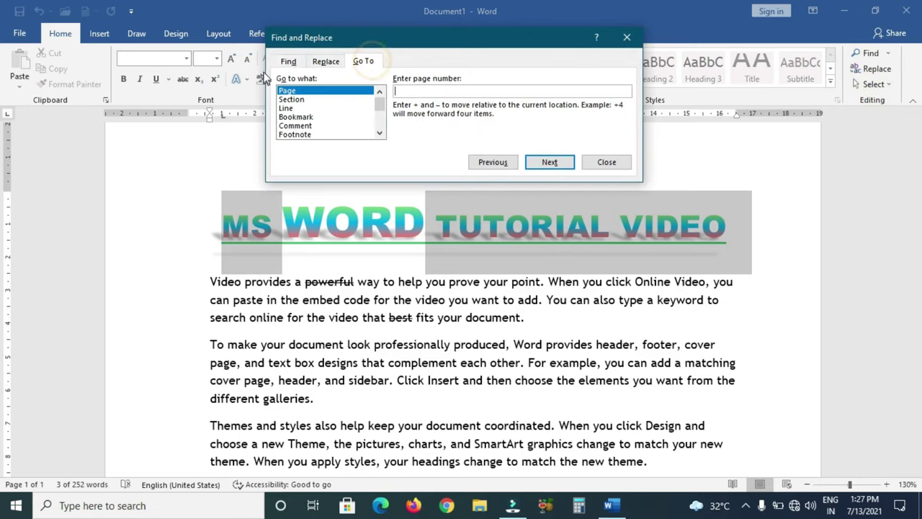
pyautogui.click(287, 62)
pyautogui.click(326, 62)
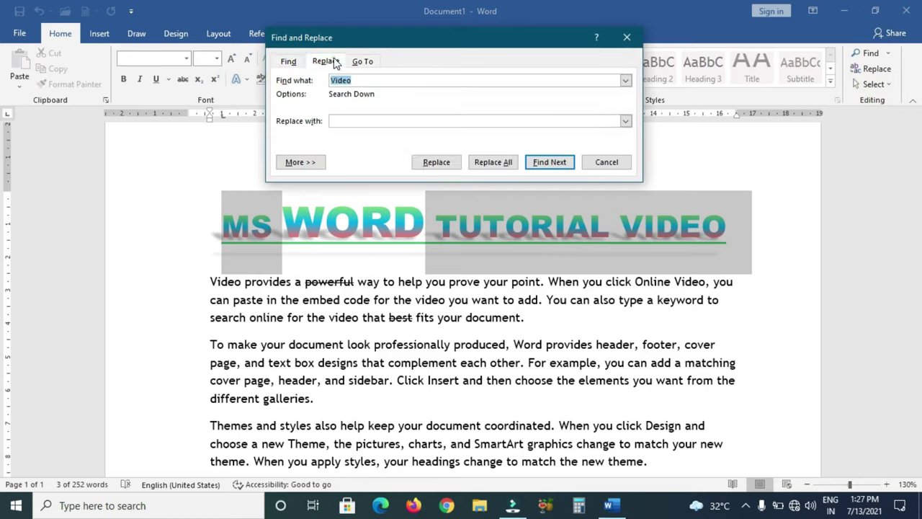
# - Replace all occurrences of Video with LIKE, confirming the 5 replacements
pyautogui.click(426, 121)
pyautogui.write('LIKE')
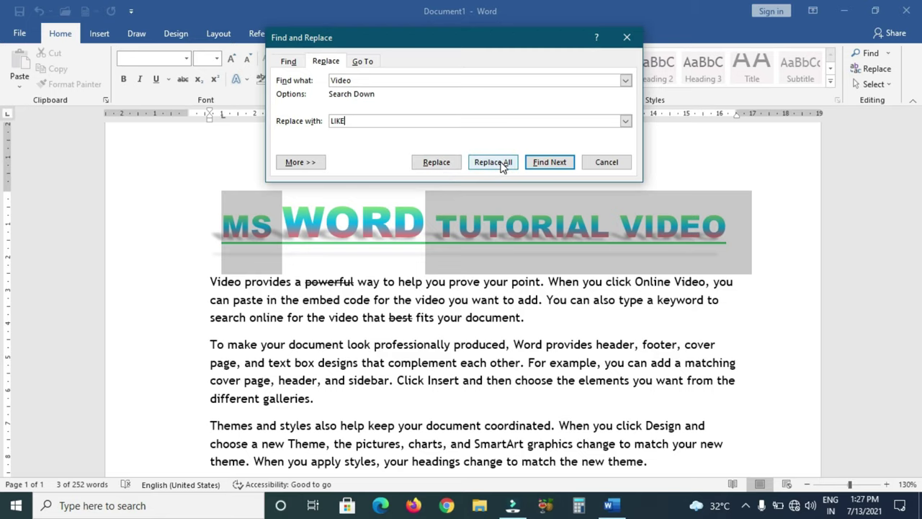
pyautogui.click(502, 166)
pyautogui.click(448, 295)
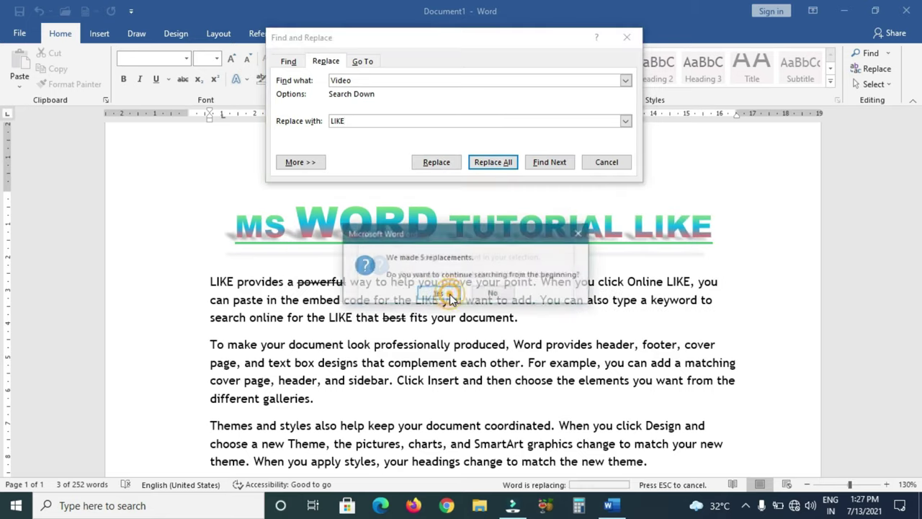
pyautogui.click(447, 294)
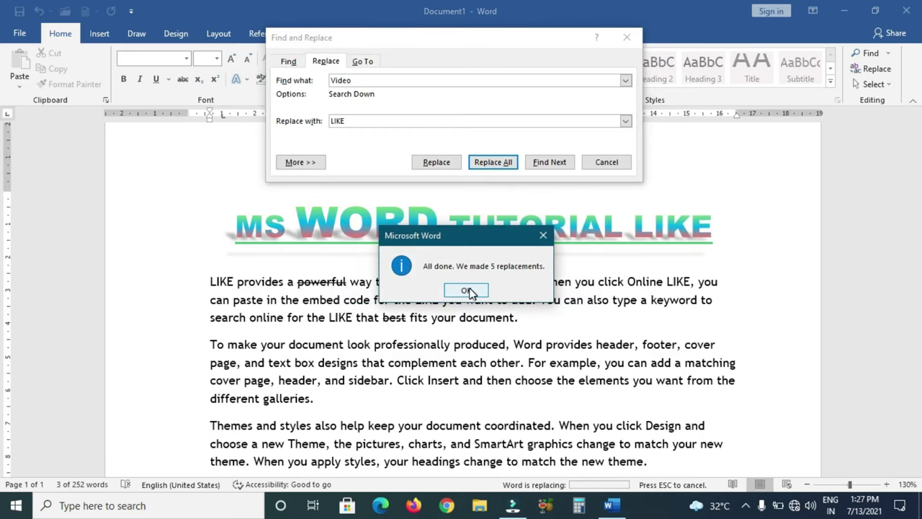
pyautogui.click(469, 291)
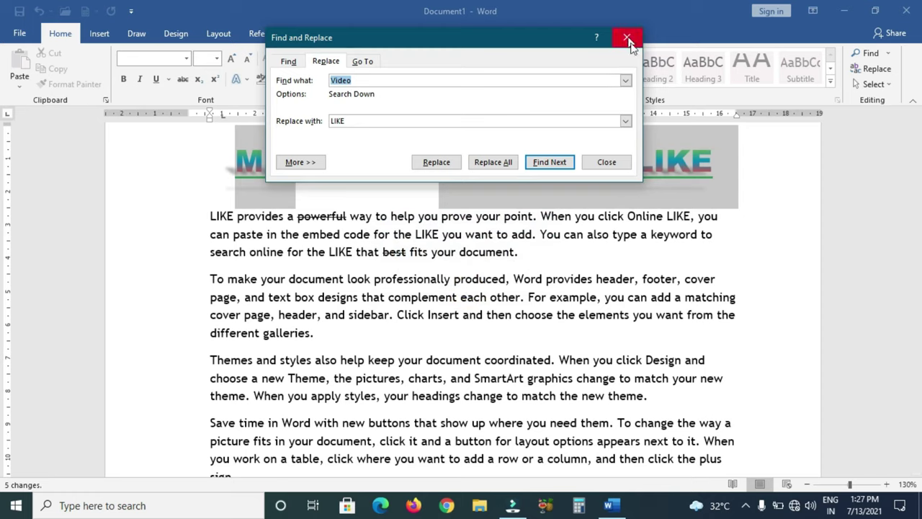
pyautogui.scroll(2, 669, 253)
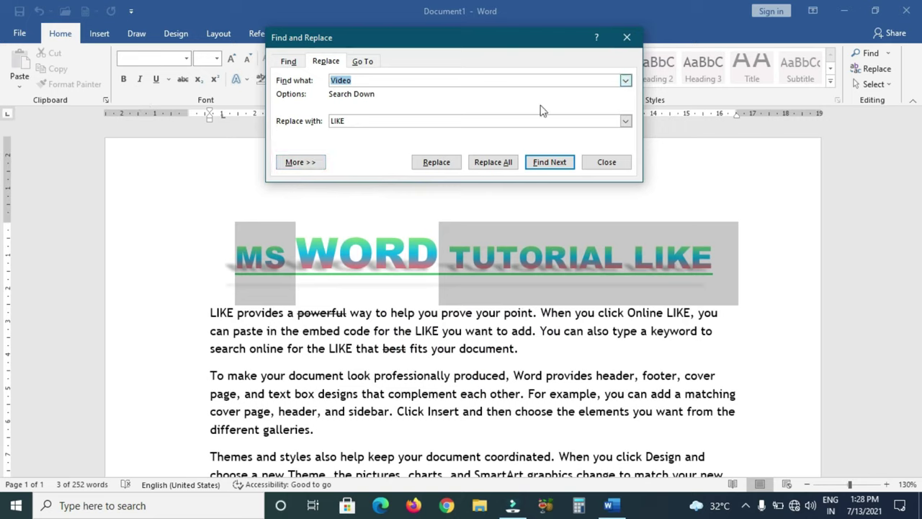
# - Close Find and Replace, undo the LIKE replacement, and browse the Insert through Review tabs
pyautogui.click(604, 162)
pyautogui.click(39, 10)
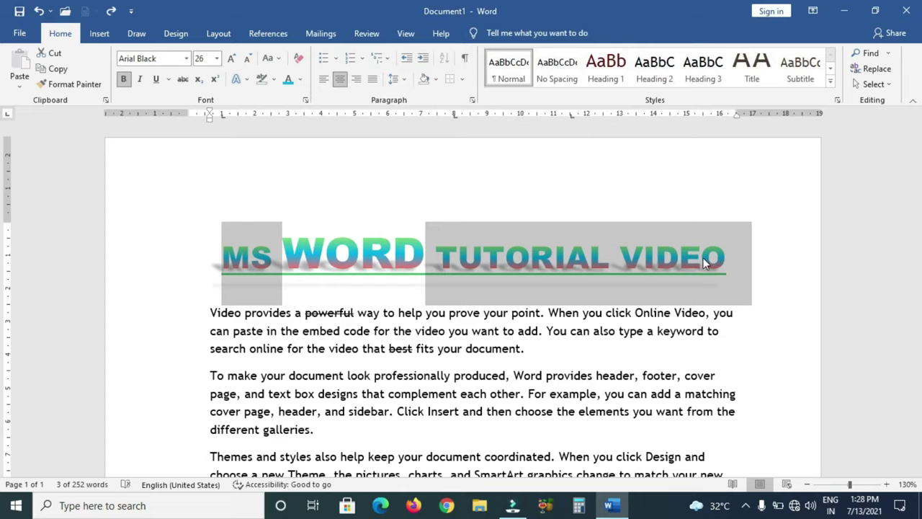
pyautogui.click(99, 33)
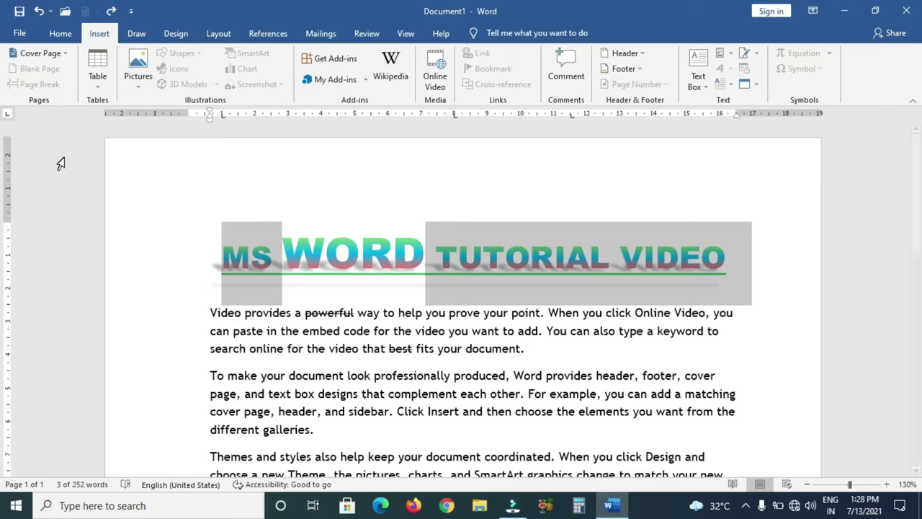
pyautogui.click(136, 33)
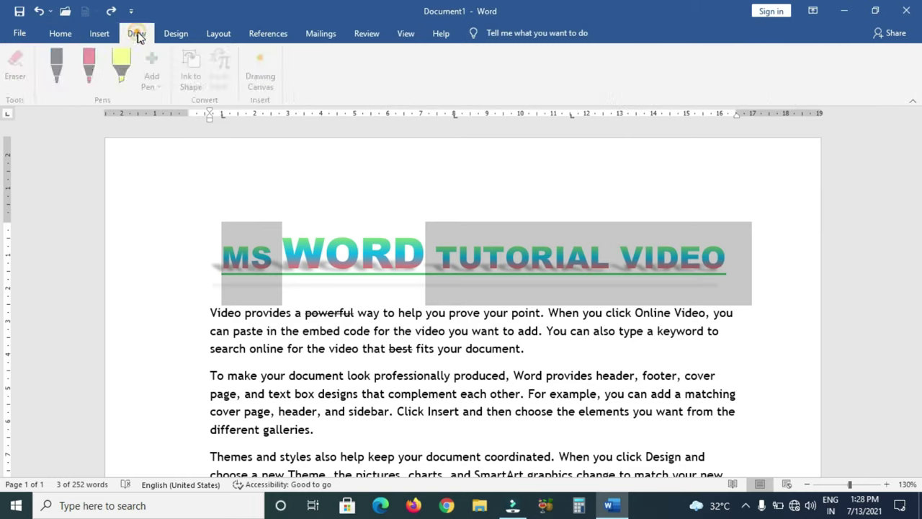
pyautogui.click(176, 34)
pyautogui.click(219, 33)
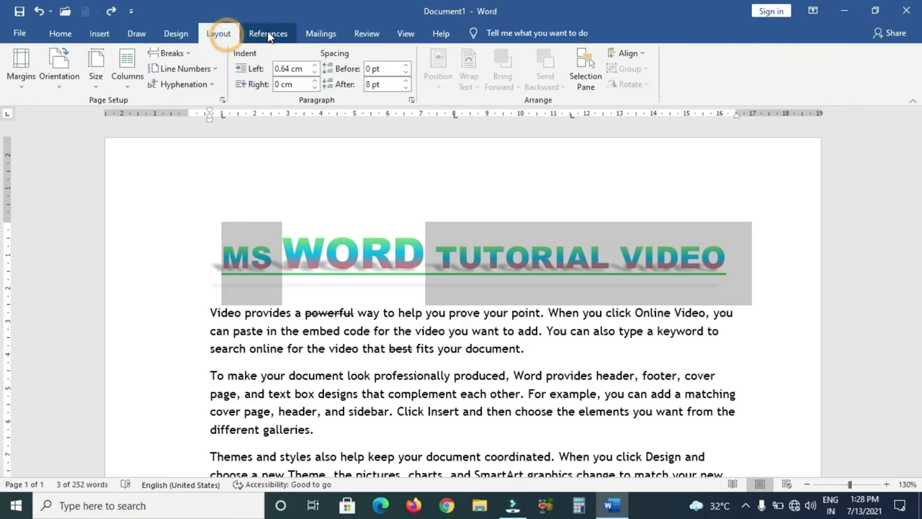
pyautogui.click(268, 33)
pyautogui.click(320, 33)
pyautogui.click(367, 33)
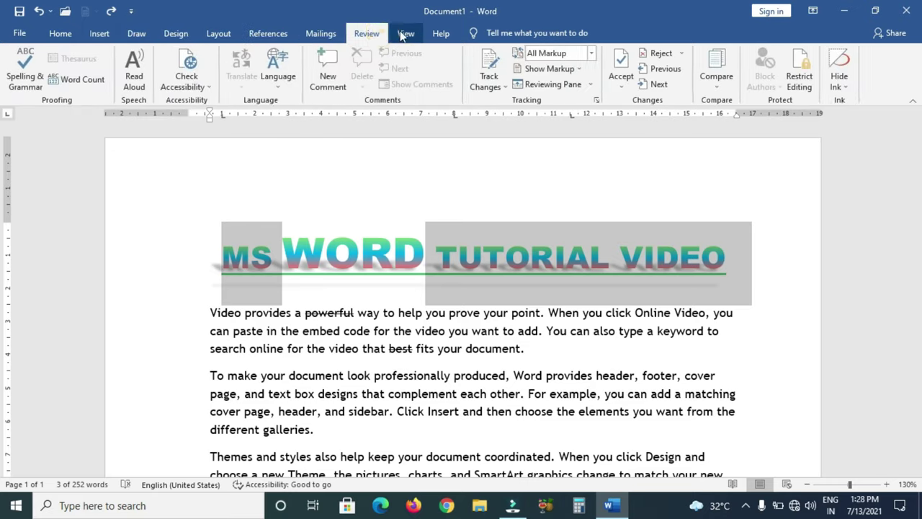
# - Browse the View tab, then step back through the ribbon tabs to Draw
pyautogui.click(406, 34)
pyautogui.click(366, 33)
pyautogui.click(320, 33)
pyautogui.click(268, 33)
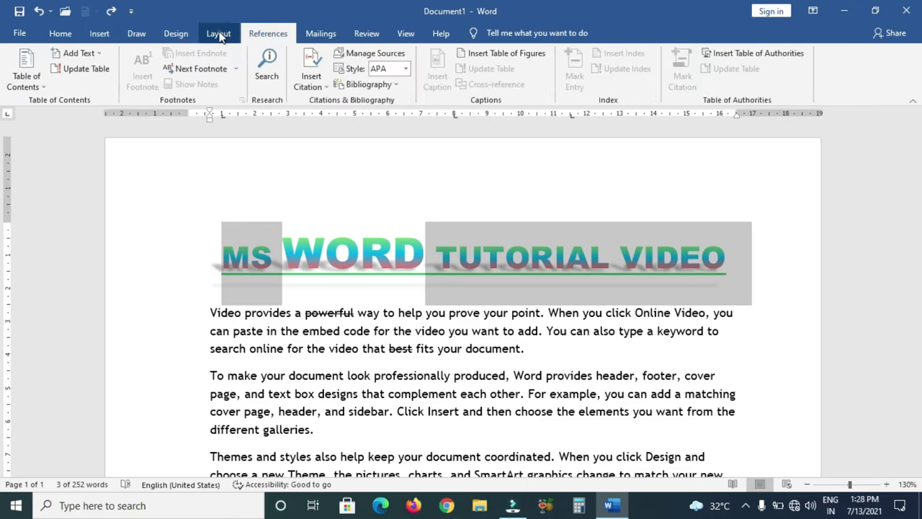
pyautogui.click(219, 33)
pyautogui.click(176, 33)
pyautogui.click(137, 33)
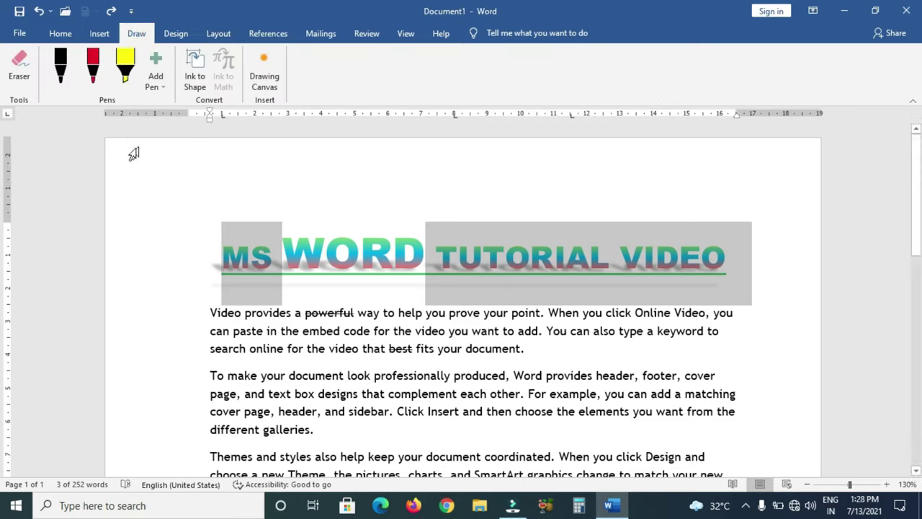